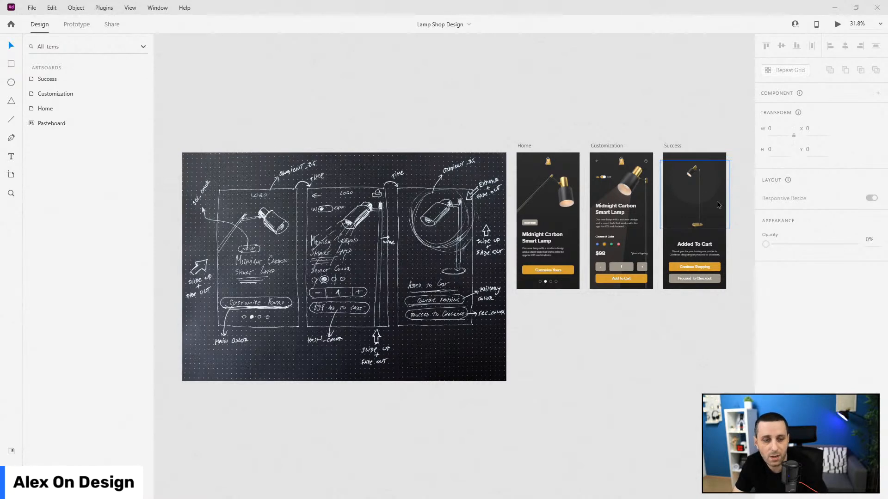
- Group the price text row with the quantity selector on the Customization artboard and name the new group "selector"
{"action": "scroll", "coordinate": [717, 201], "scroll_direction": "up", "scroll_amount": 5}
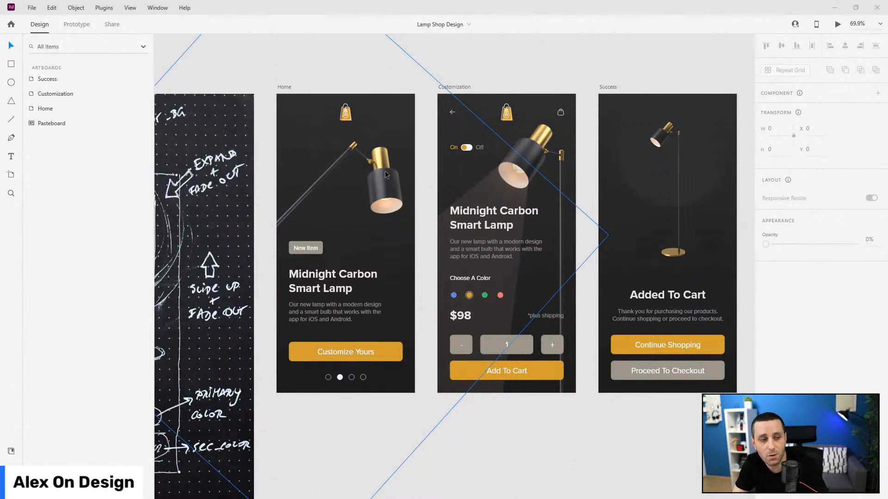
{"action": "scroll", "coordinate": [553, 356], "scroll_direction": "up", "scroll_amount": 3}
{"action": "left_click", "coordinate": [553, 354]}
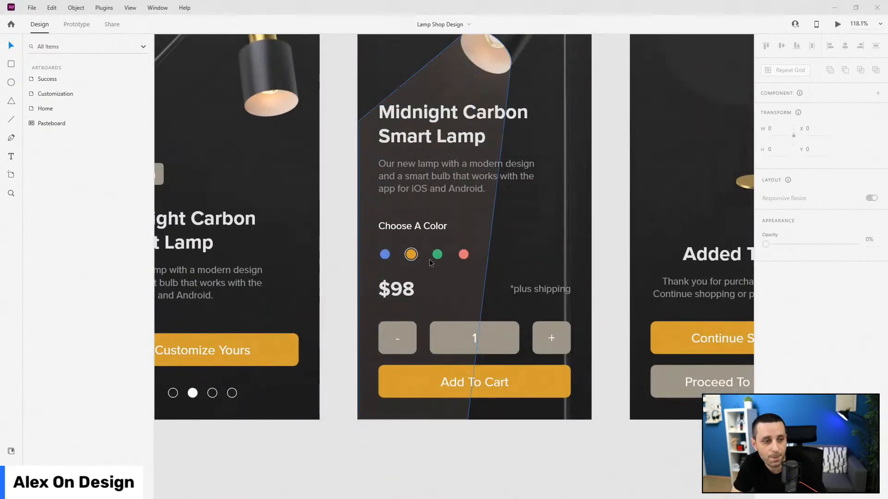
{"action": "left_click", "coordinate": [486, 339]}
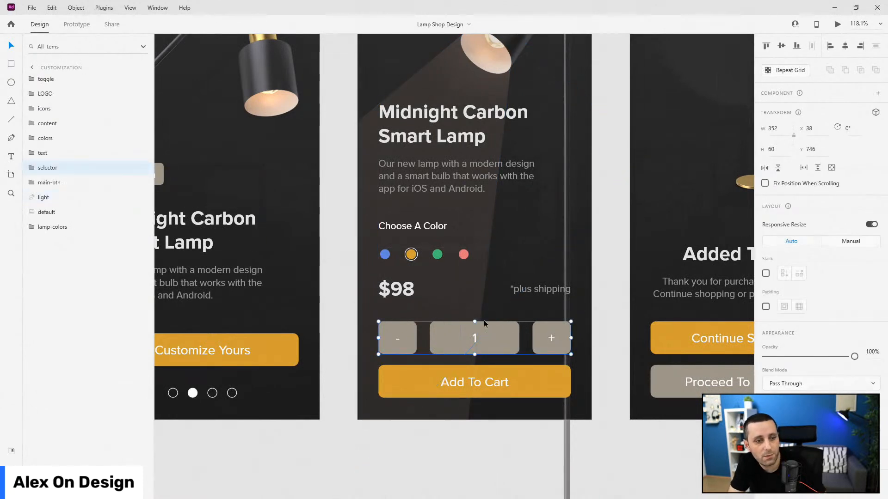
{"action": "left_click", "coordinate": [401, 293]}
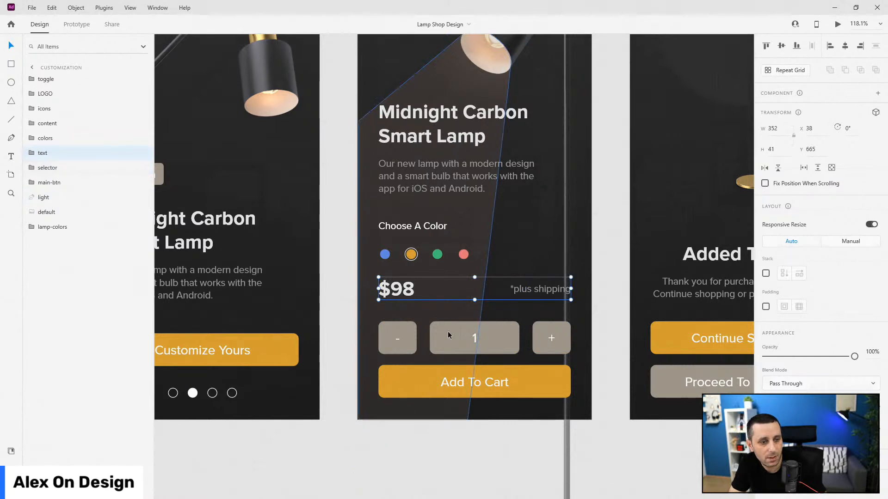
{"action": "left_click", "coordinate": [459, 341], "text": "shift"}
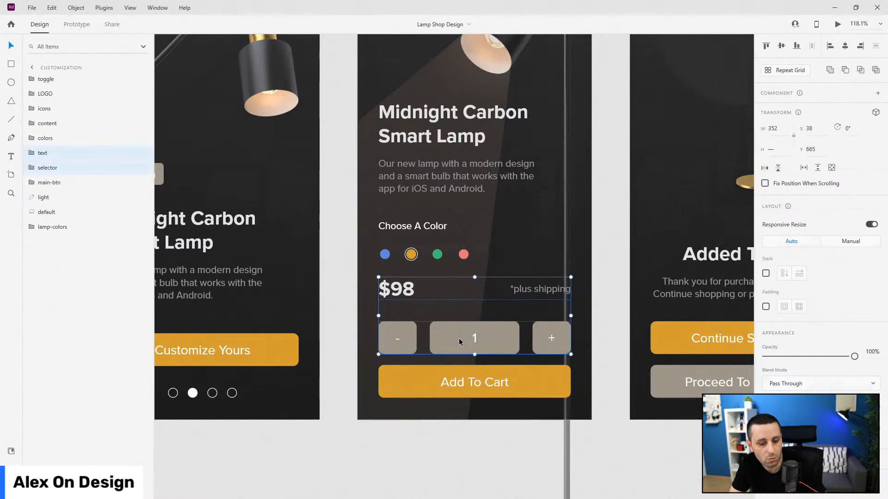
{"action": "key", "text": "ctrl+g"}
{"action": "double_click", "coordinate": [54, 152]}
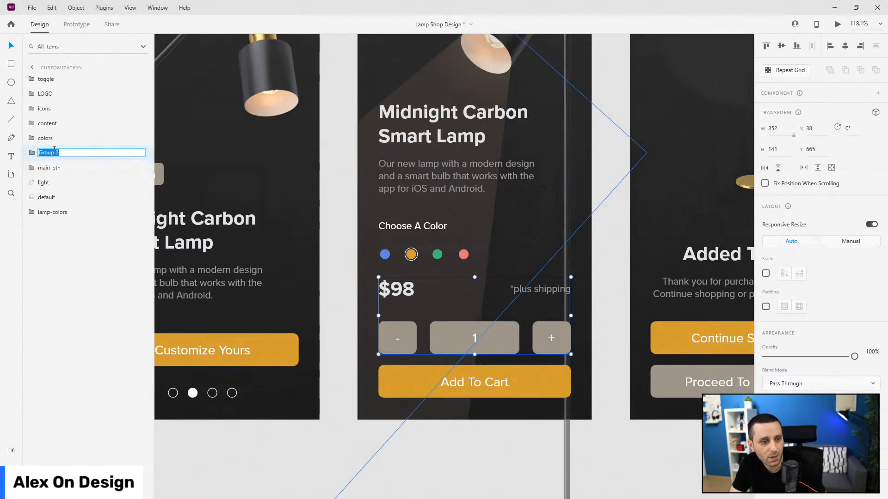
{"action": "type", "text": "s"}
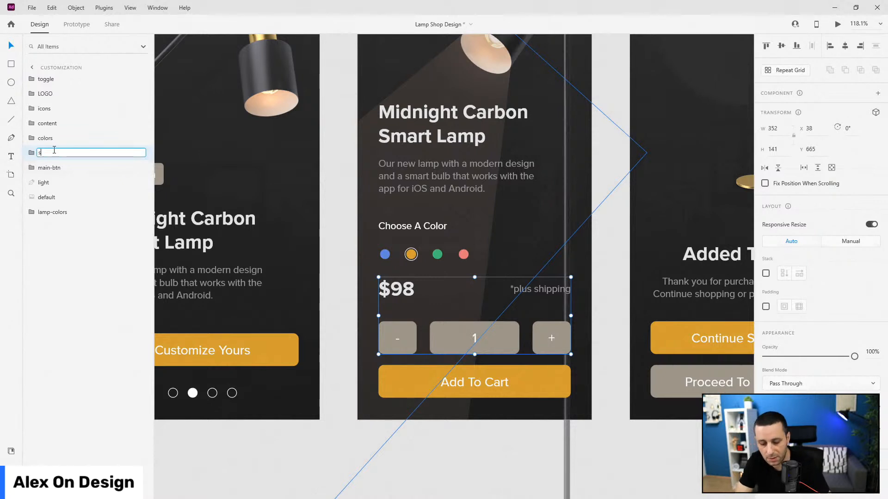
{"action": "type", "text": "elector"}
{"action": "key", "text": "Return"}
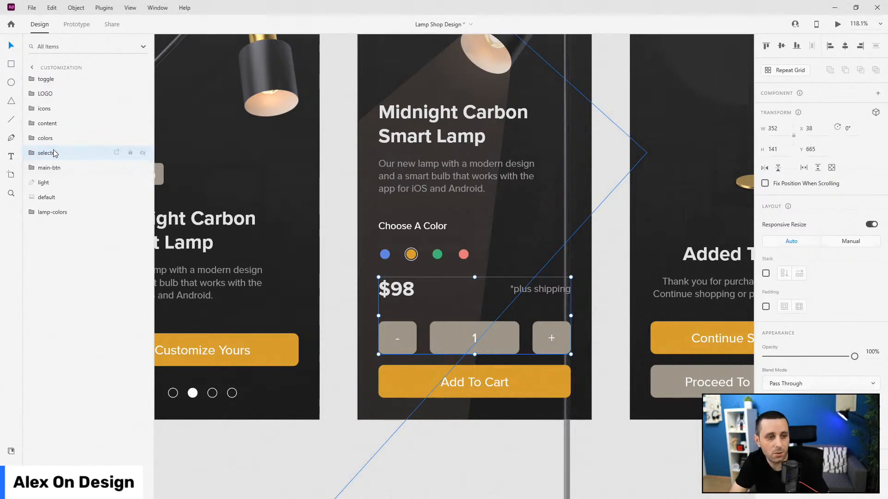
- Rename the "text" subgroup inside the selector group as "prices"
{"action": "left_click", "coordinate": [33, 154]}
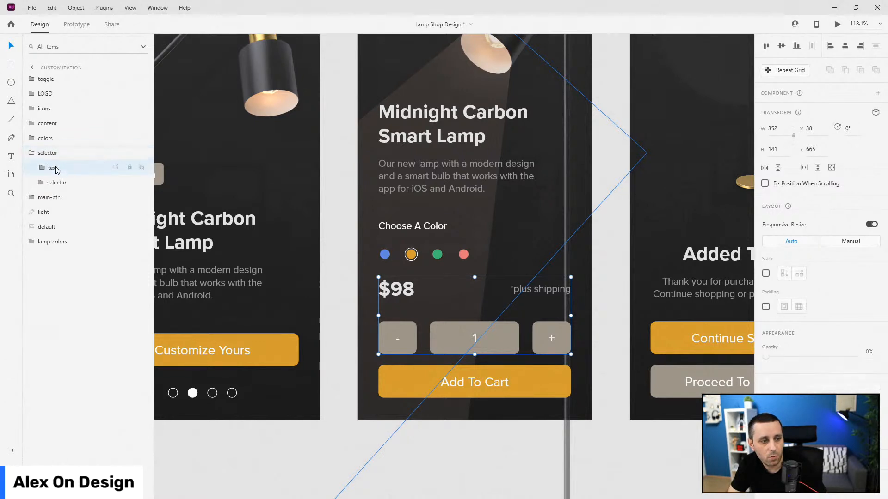
{"action": "left_click", "coordinate": [39, 169]}
{"action": "left_click", "coordinate": [40, 171]}
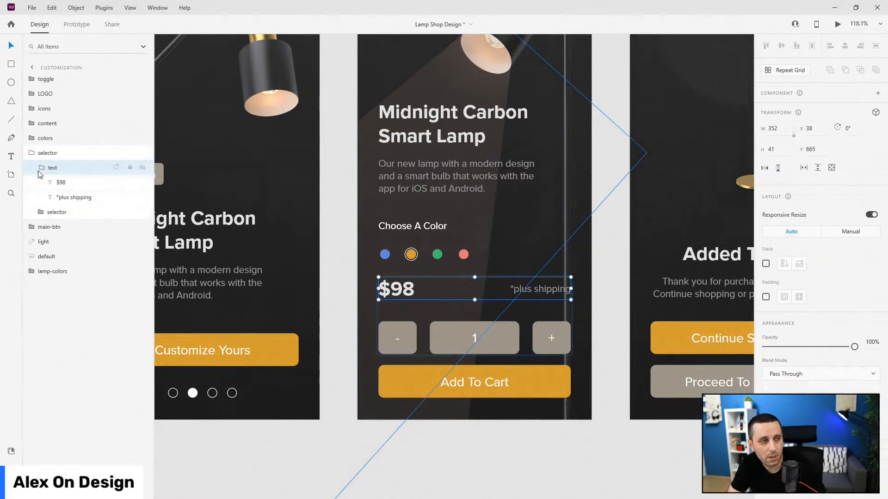
{"action": "left_click", "coordinate": [60, 182]}
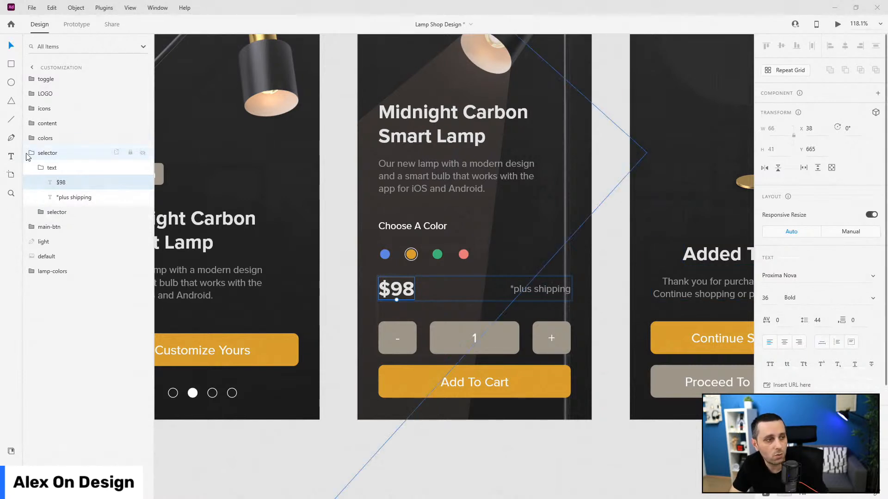
{"action": "left_click", "coordinate": [42, 170]}
{"action": "double_click", "coordinate": [52, 169]}
{"action": "type", "text": "prices"}
{"action": "key", "text": "Return"}
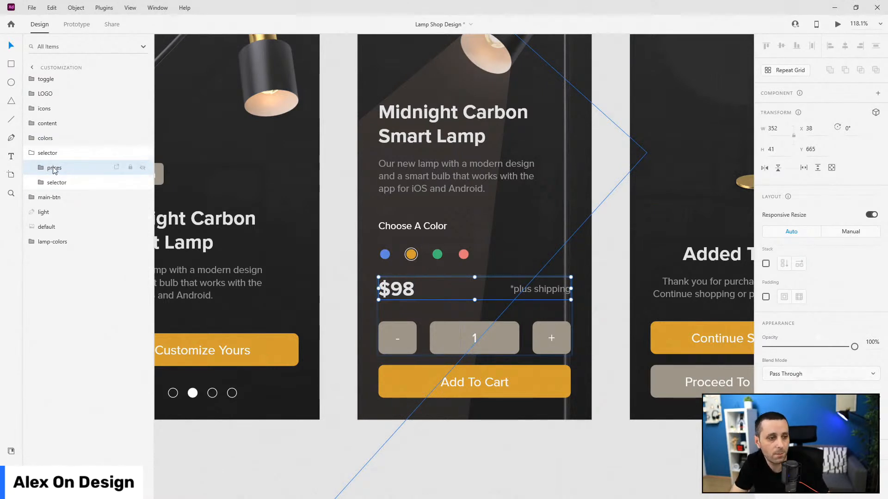
- Wrap the $98 text in its own group inside the prices group and name it "prices"
{"action": "left_click", "coordinate": [41, 168]}
{"action": "left_click", "coordinate": [72, 185]}
{"action": "key", "text": "ctrl+g"}
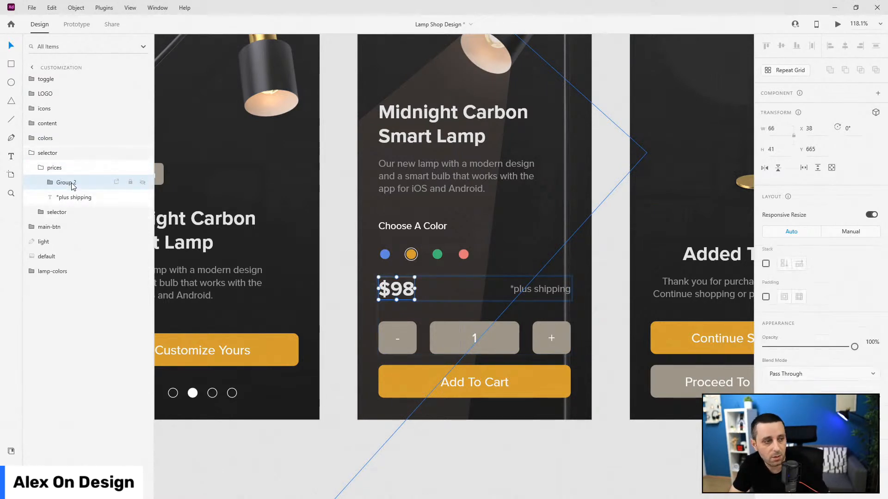
{"action": "double_click", "coordinate": [65, 183]}
{"action": "type", "text": "prices"}
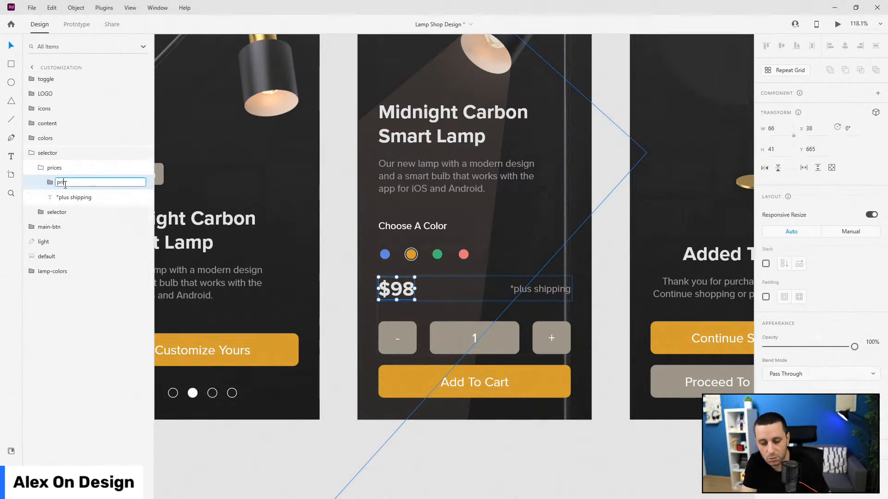
{"action": "key", "text": "Return"}
- Duplicate the $98 text twice inside the inner prices group and hide the two upper copies
{"action": "left_click", "coordinate": [50, 183]}
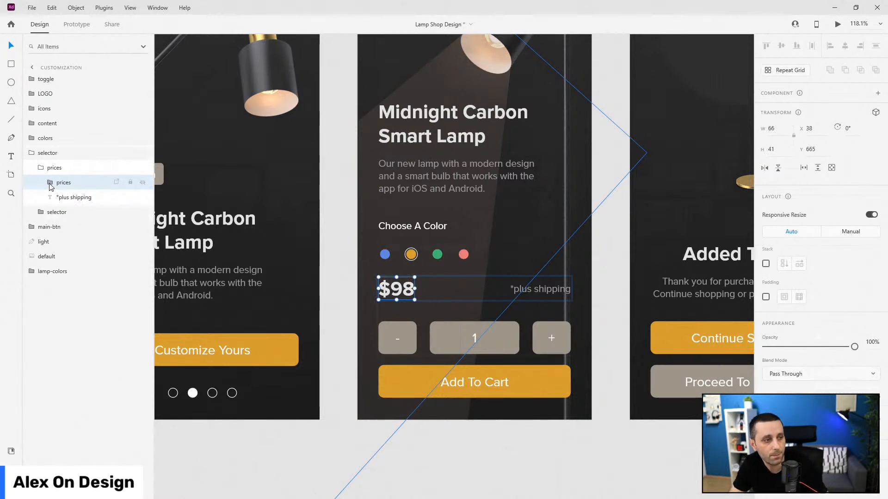
{"action": "left_click", "coordinate": [72, 198]}
{"action": "key", "text": "ctrl+d"}
{"action": "key", "text": "ctrl+d"}
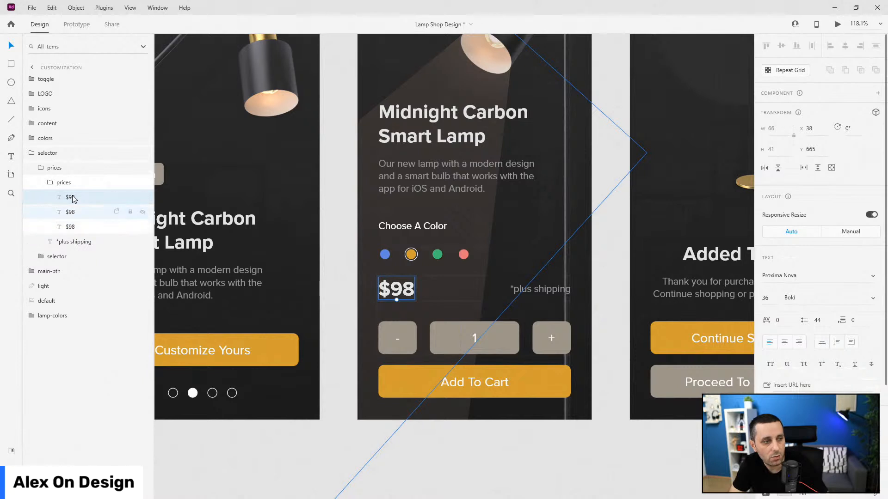
{"action": "left_click", "coordinate": [142, 213]}
{"action": "left_click", "coordinate": [143, 198]}
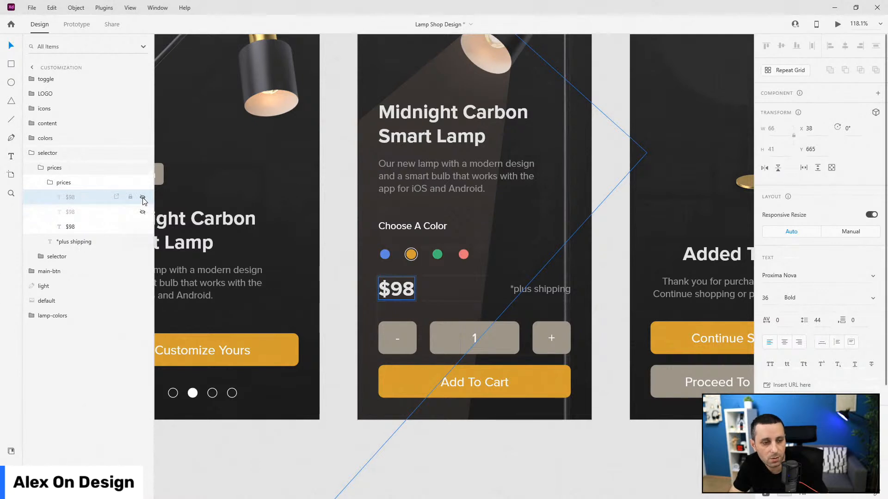
- Show the middle price copy and change its text to $196
{"action": "left_click", "coordinate": [142, 212]}
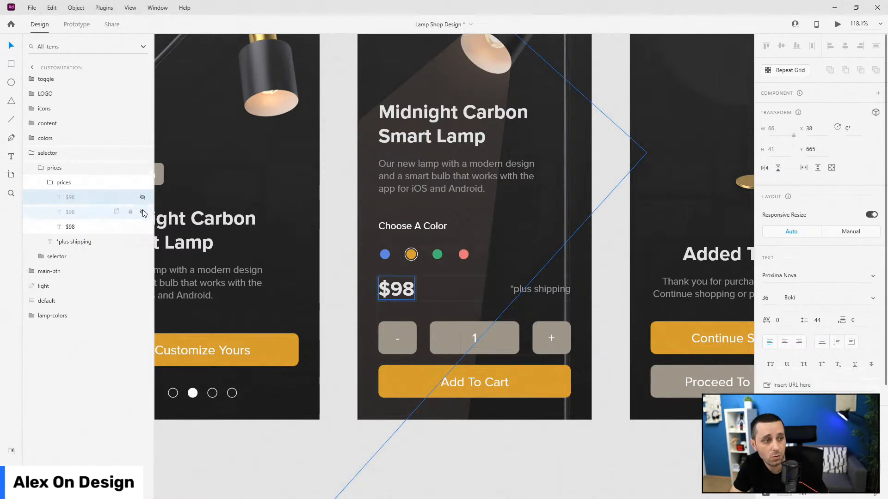
{"action": "left_click", "coordinate": [394, 286]}
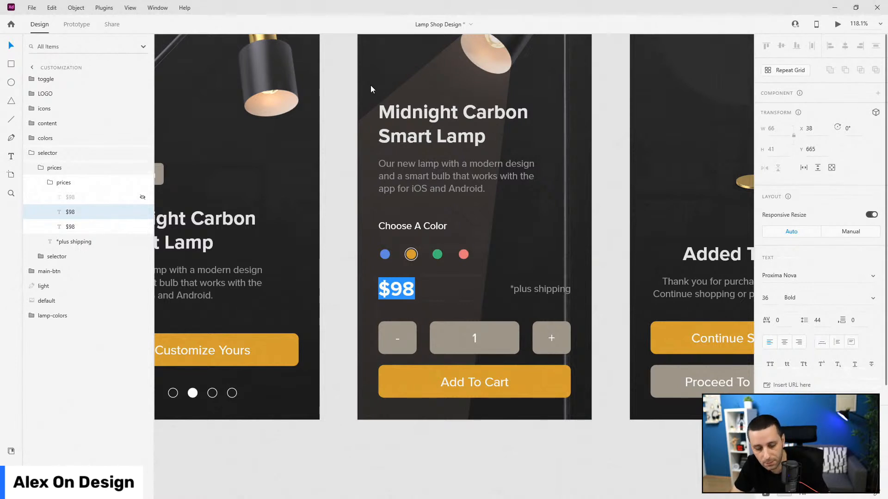
{"action": "key", "text": "Left"}
{"action": "key", "text": "Right"}
{"action": "type", "text": "196"}
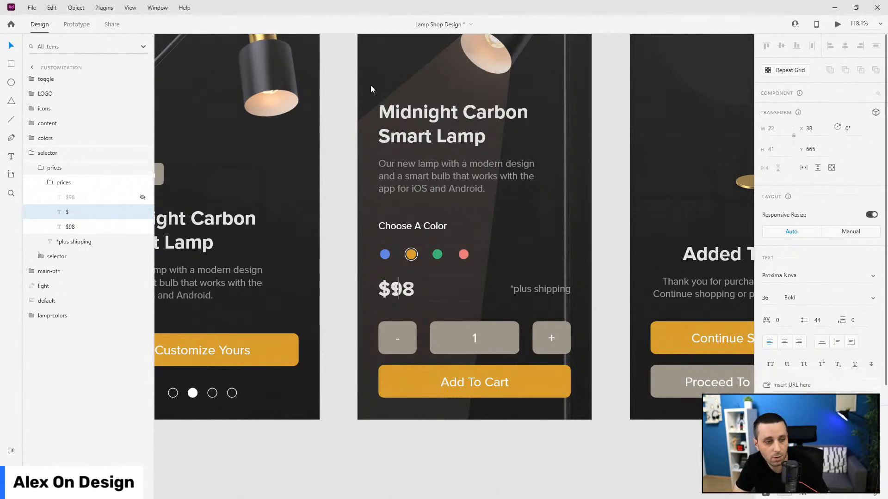
{"action": "key", "text": "Escape"}
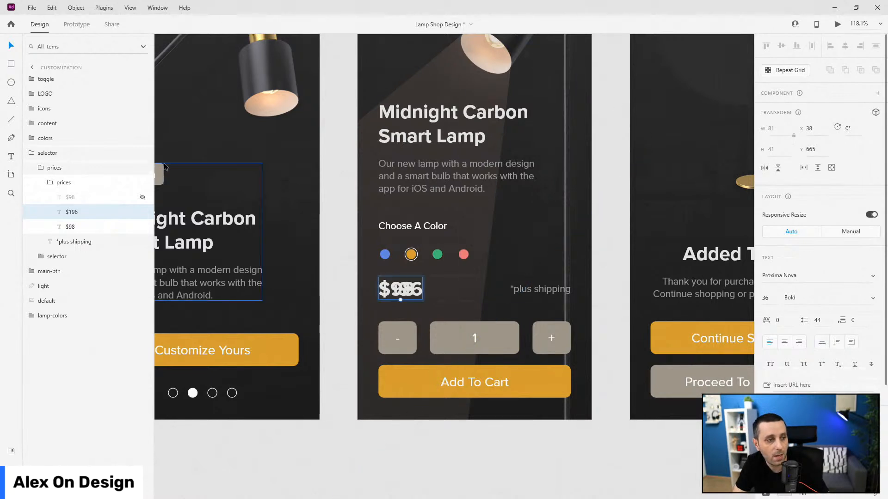
- Show the uppermost price copy and change its text to $294
{"action": "left_click", "coordinate": [142, 197]}
{"action": "left_click", "coordinate": [85, 198]}
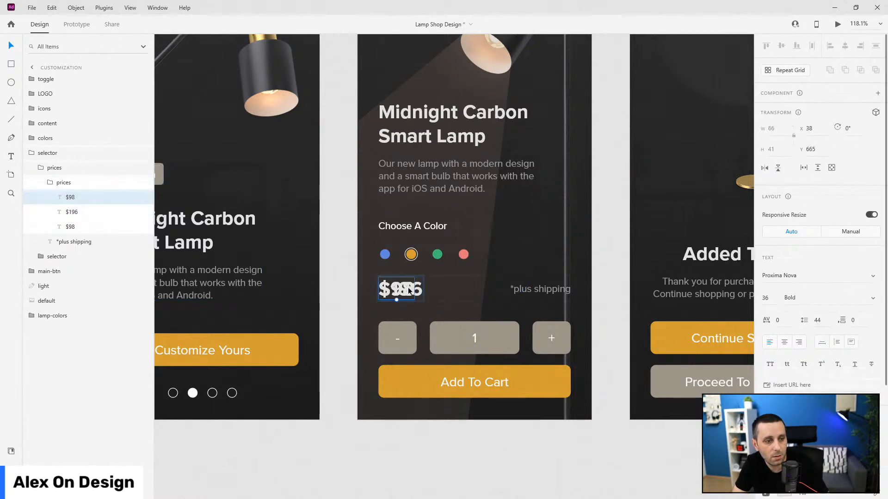
{"action": "double_click", "coordinate": [409, 292]}
{"action": "key", "text": "Right"}
{"action": "key", "text": "shift+Left"}
{"action": "key", "text": "shift+Left"}
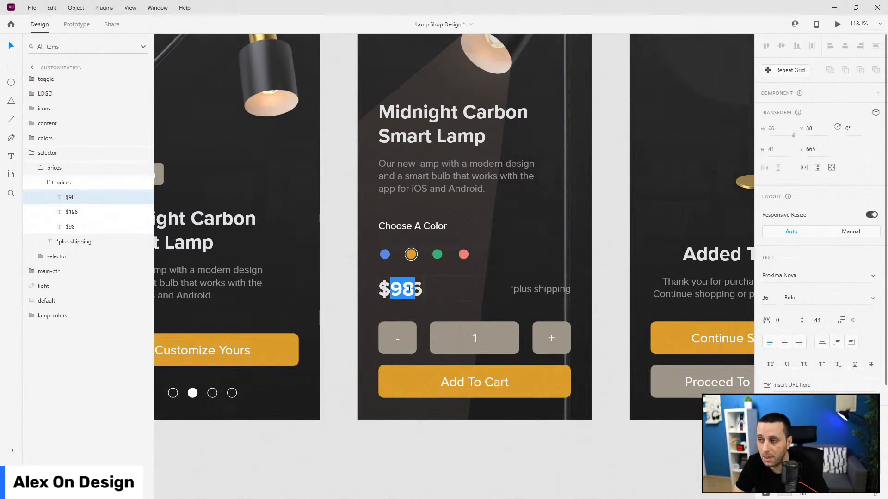
{"action": "type", "text": "294"}
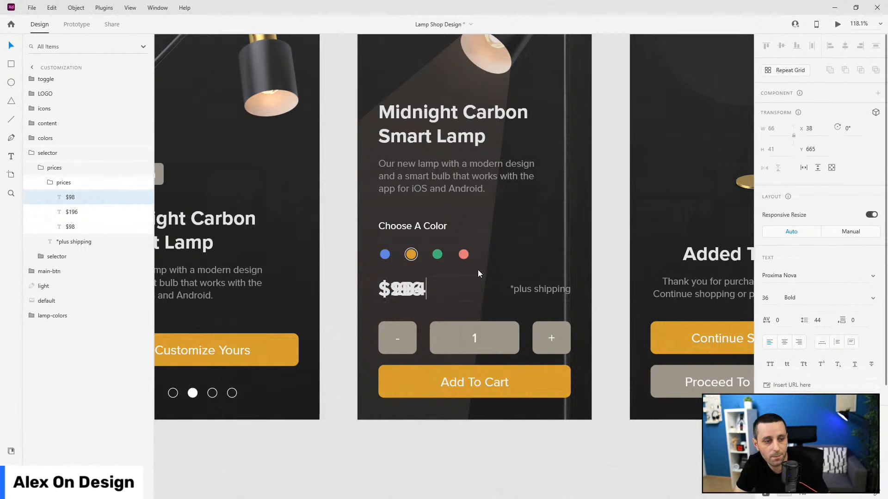
{"action": "key", "text": "Escape"}
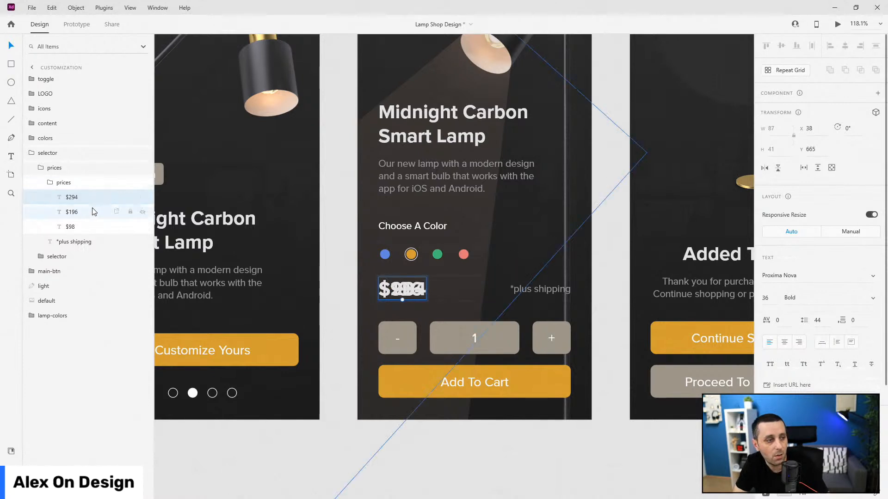
- Hide the $294 and $196 price texts, leaving only $98 shown
{"action": "left_click", "coordinate": [143, 227]}
{"action": "left_click", "coordinate": [144, 213]}
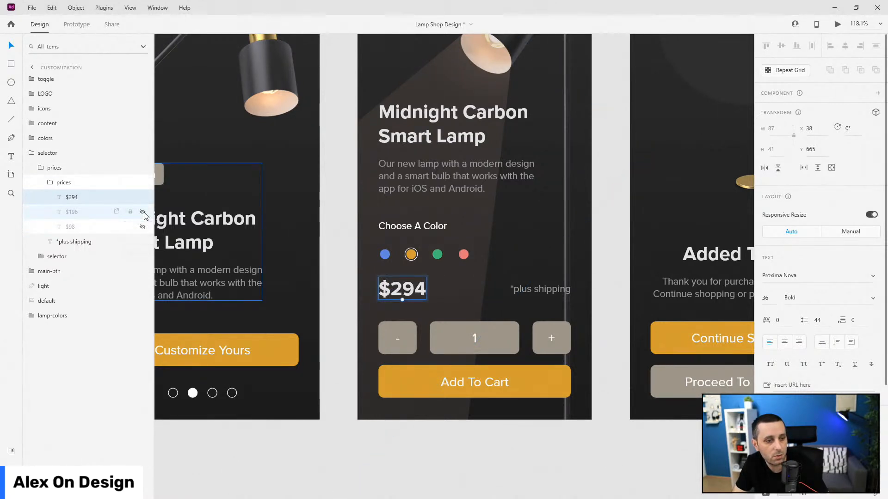
{"action": "left_click", "coordinate": [142, 197]}
{"action": "left_click", "coordinate": [143, 212]}
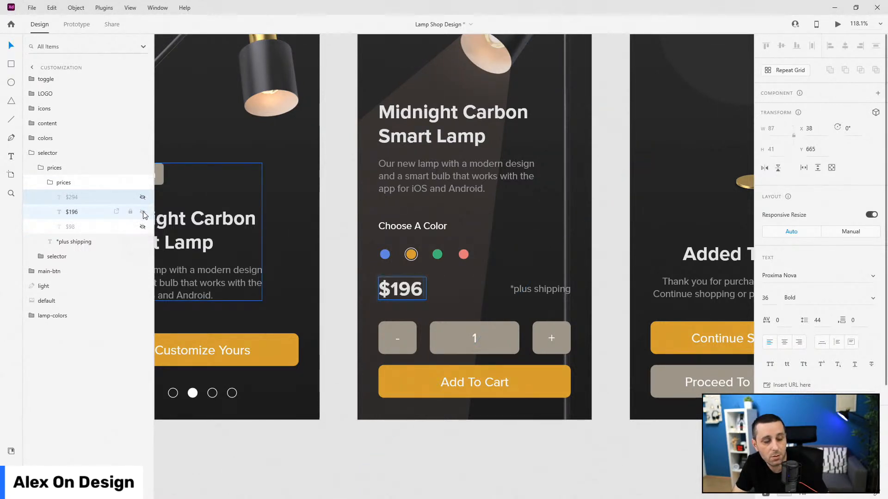
{"action": "left_click", "coordinate": [143, 212]}
{"action": "left_click", "coordinate": [143, 226]}
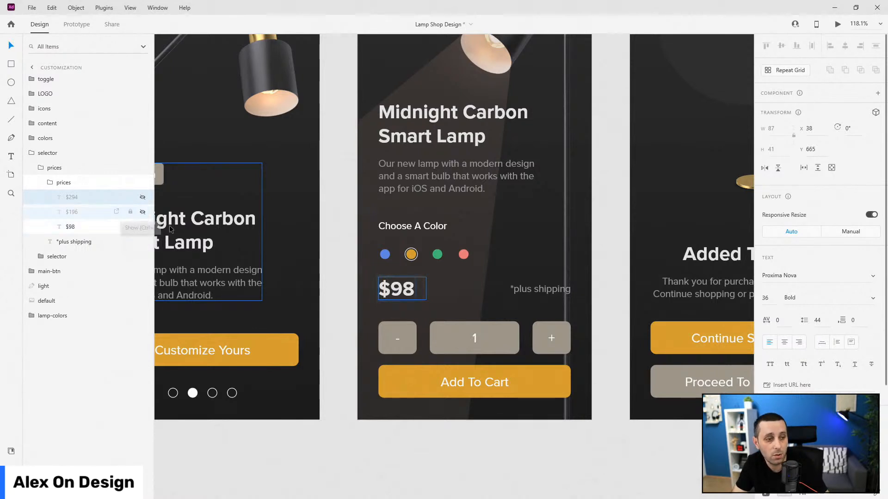
- Collapse both prices groups and expand the nested selector group down to the contents of its numbers group
{"action": "left_click", "coordinate": [76, 230]}
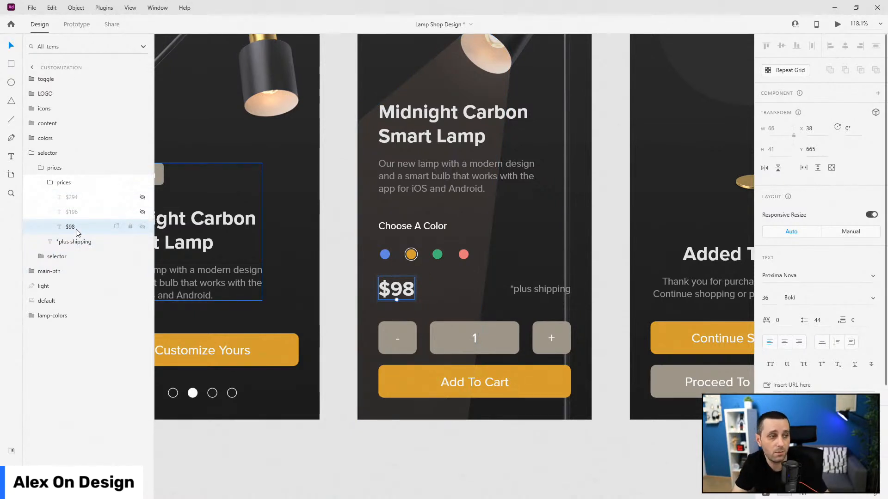
{"action": "left_click", "coordinate": [49, 182]}
{"action": "left_click", "coordinate": [42, 169]}
{"action": "left_click", "coordinate": [42, 183]}
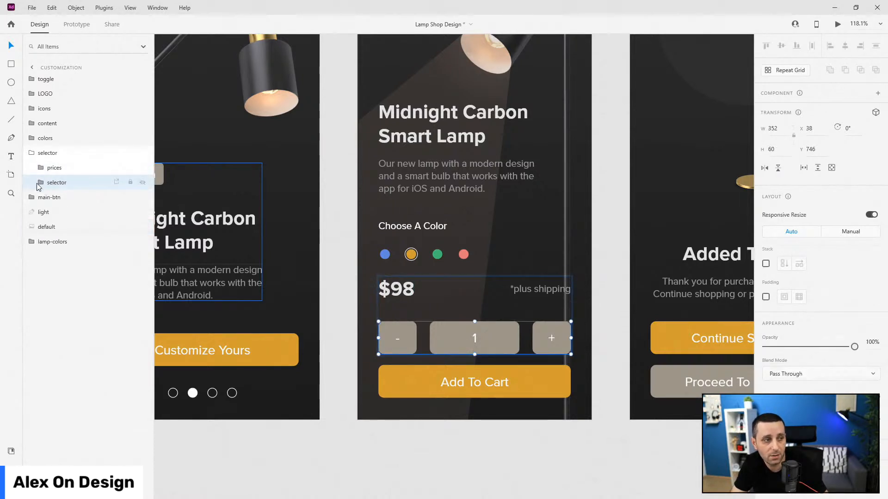
{"action": "left_click", "coordinate": [38, 183]}
{"action": "left_click", "coordinate": [66, 213]}
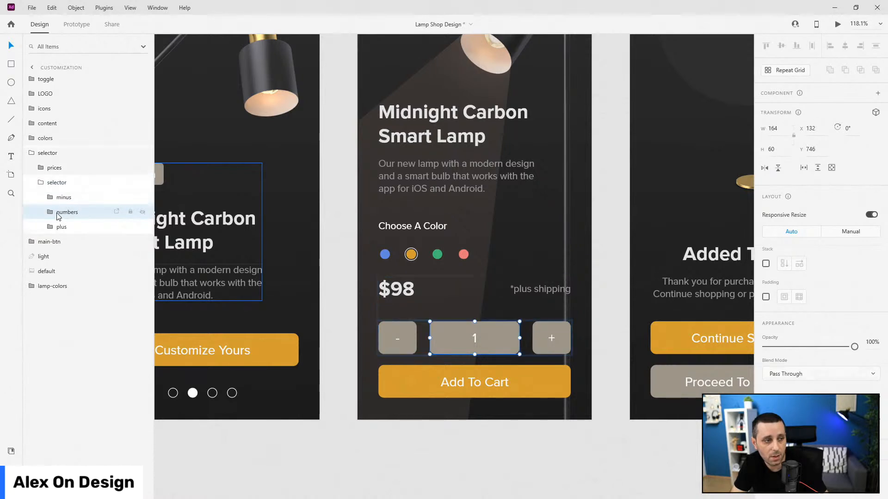
{"action": "left_click", "coordinate": [50, 212]}
{"action": "left_click", "coordinate": [81, 226]}
{"action": "key", "text": "ctrl+g"}
{"action": "double_click", "coordinate": [73, 226]}
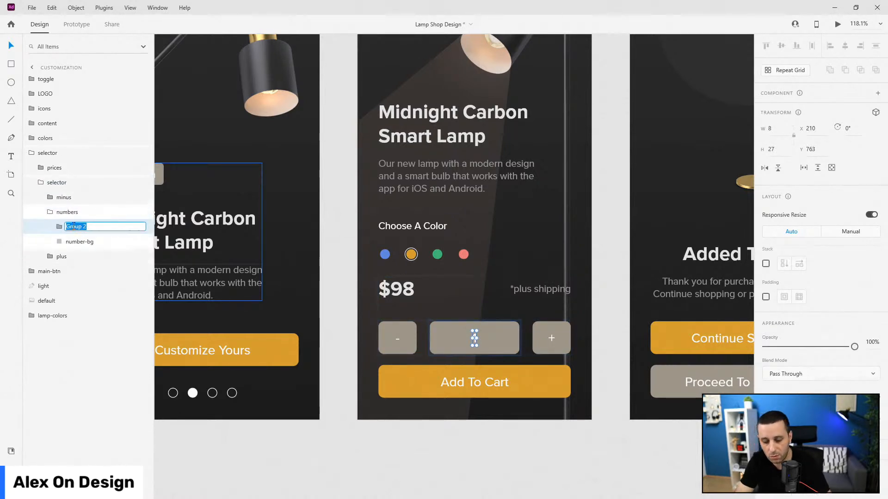
{"action": "left_click", "coordinate": [60, 227]}
{"action": "right_click", "coordinate": [59, 229]}
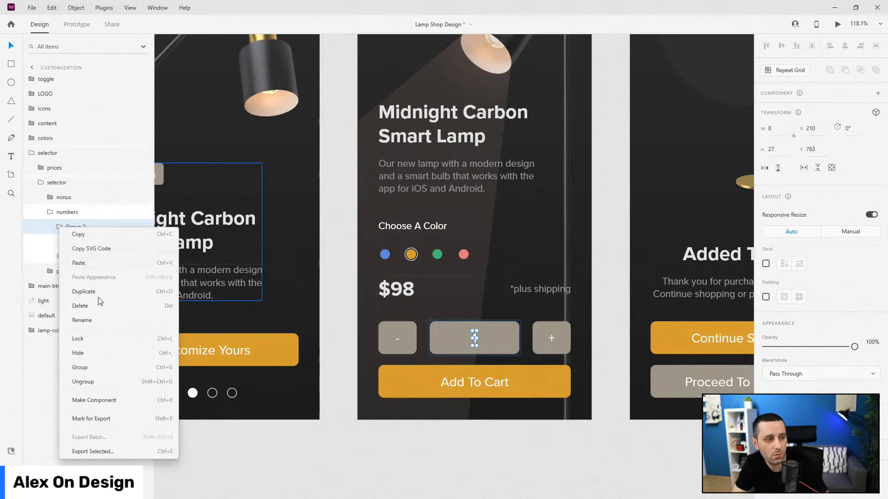
{"action": "left_click", "coordinate": [80, 381]}
- Duplicate the number 1 text twice inside the numbers group and hide the uppermost copy
{"action": "key", "text": "ctrl+d"}
{"action": "key", "text": "ctrl+d"}
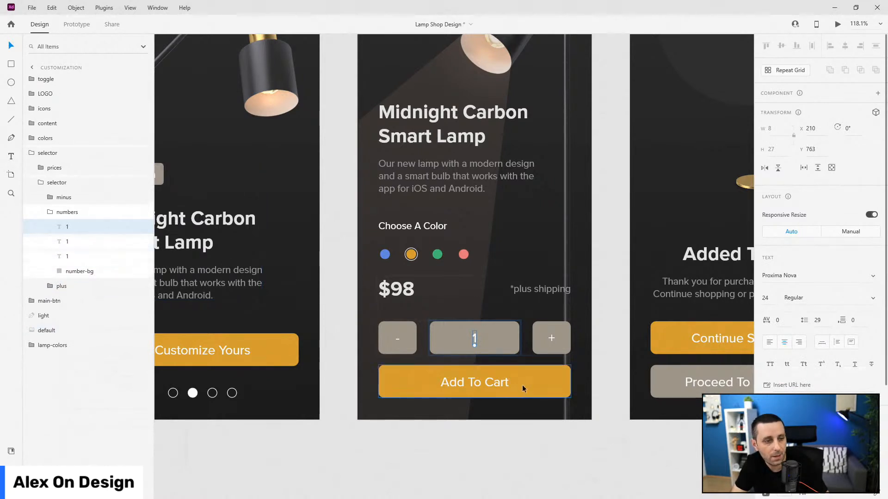
{"action": "double_click", "coordinate": [474, 339]}
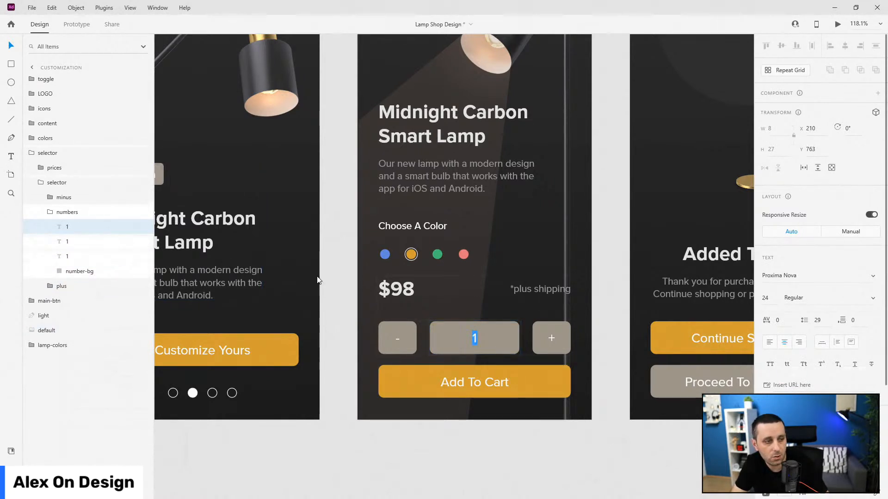
{"action": "left_click", "coordinate": [62, 226]}
{"action": "left_click", "coordinate": [142, 227]}
- Change the middle number text to 2 and hide it
{"action": "left_click", "coordinate": [78, 241]}
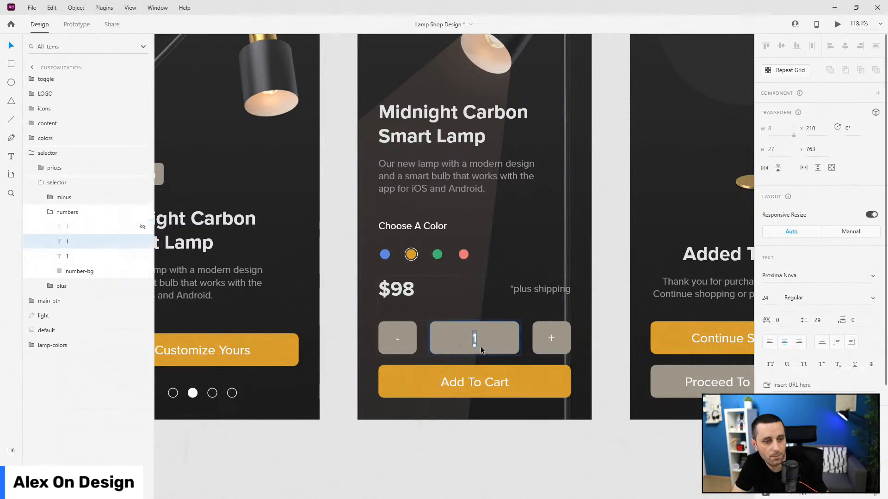
{"action": "double_click", "coordinate": [475, 340]}
{"action": "type", "text": "2"}
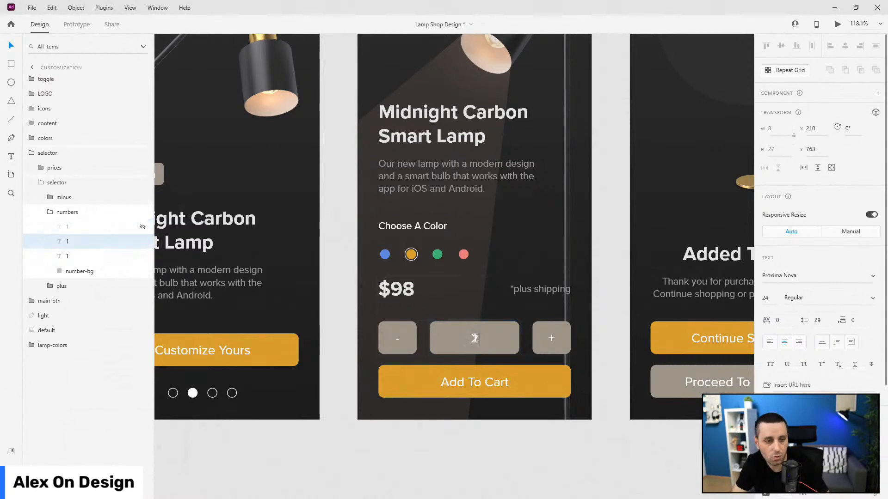
{"action": "left_click", "coordinate": [142, 241]}
- Change the lowest number text to 3, and show the hidden 1 and 2 texts again
{"action": "left_click", "coordinate": [94, 256]}
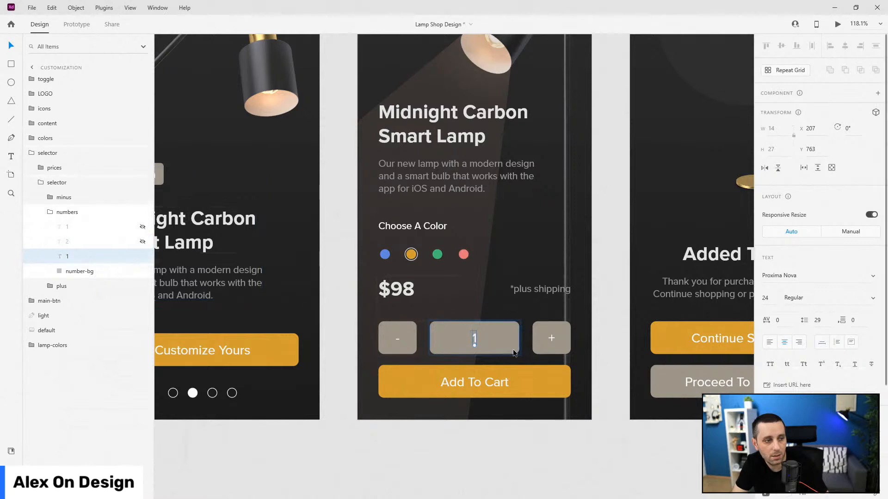
{"action": "double_click", "coordinate": [476, 339]}
{"action": "type", "text": "3"}
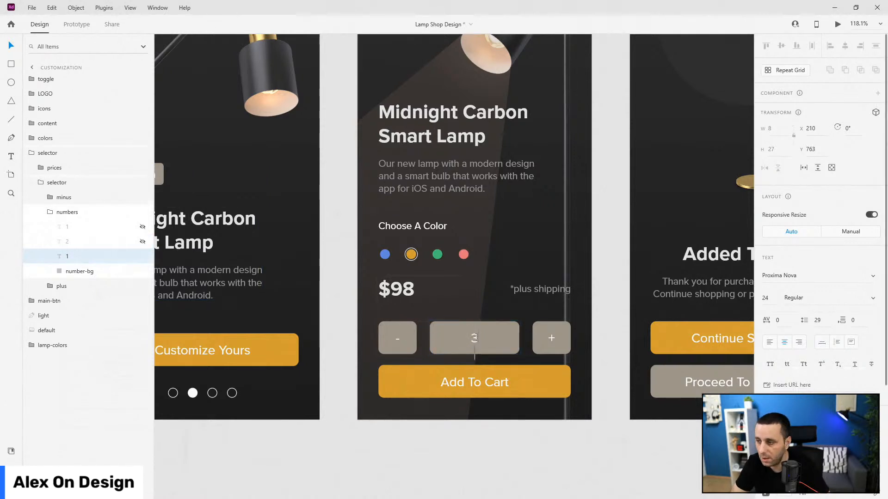
{"action": "key", "text": "Escape"}
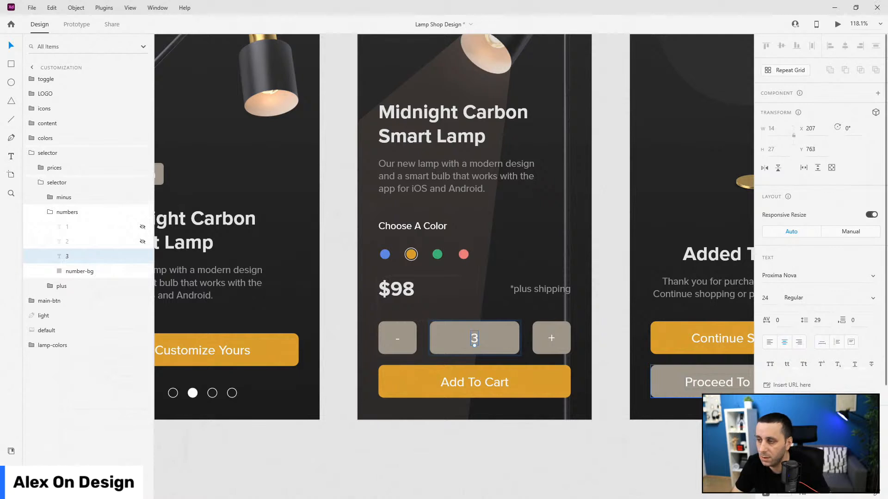
{"action": "left_click", "coordinate": [143, 226]}
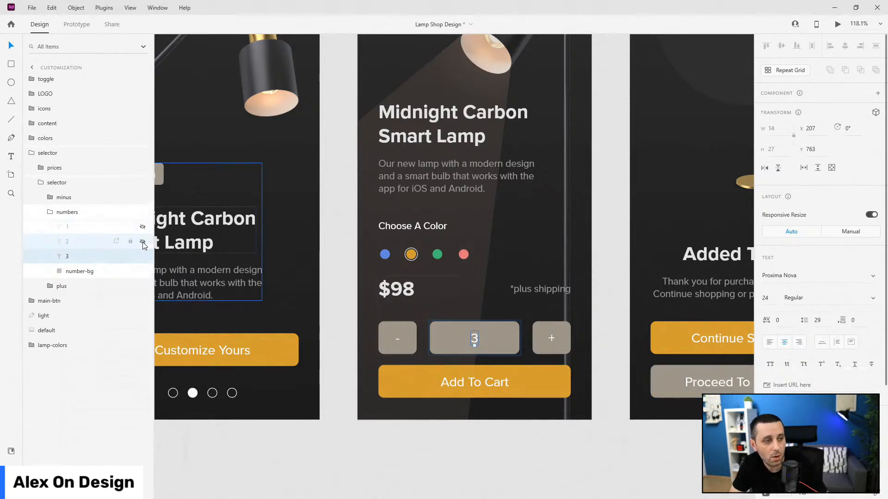
{"action": "left_click", "coordinate": [142, 241]}
- Move the 2 and 3 texts down together to Y 800, leaving the 1 in place
{"action": "left_click", "coordinate": [70, 227]}
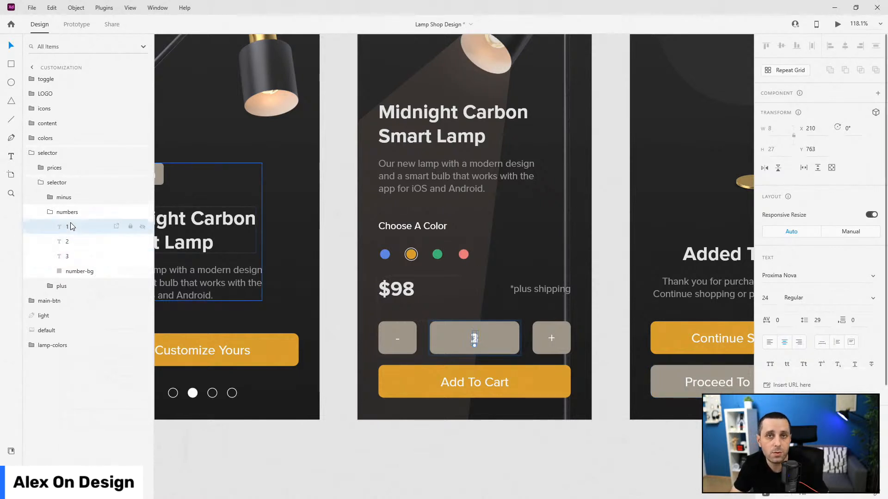
{"action": "left_click", "coordinate": [89, 257], "text": "shift"}
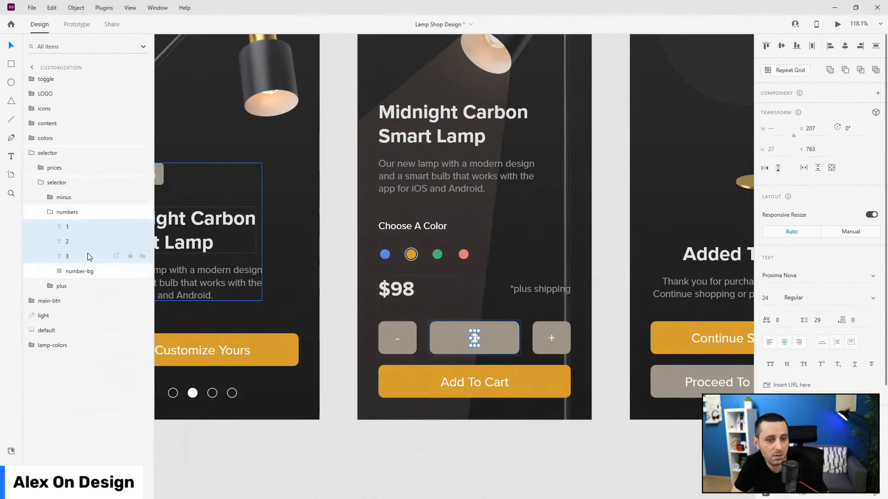
{"action": "left_click", "coordinate": [82, 232], "text": "ctrl"}
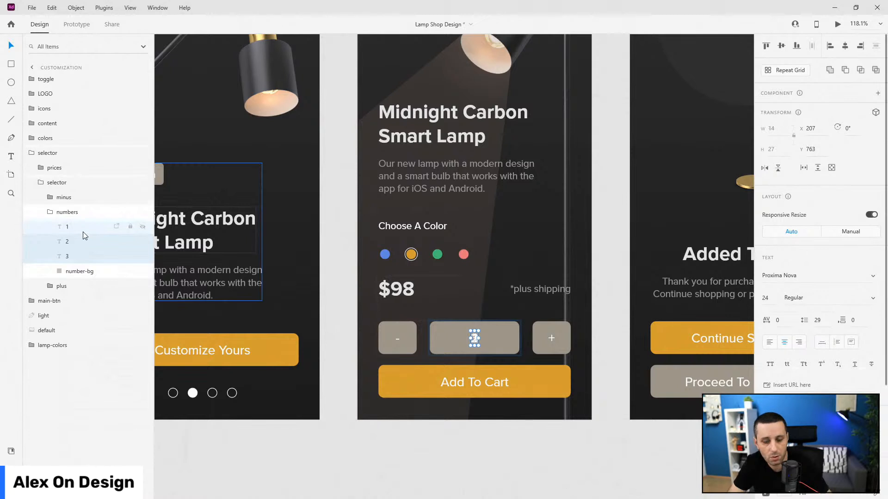
{"action": "key", "text": "shift+Down"}
{"action": "key", "text": "shift+Down"}
{"action": "key", "text": "shift+Down"}
{"action": "key", "text": "Down"}
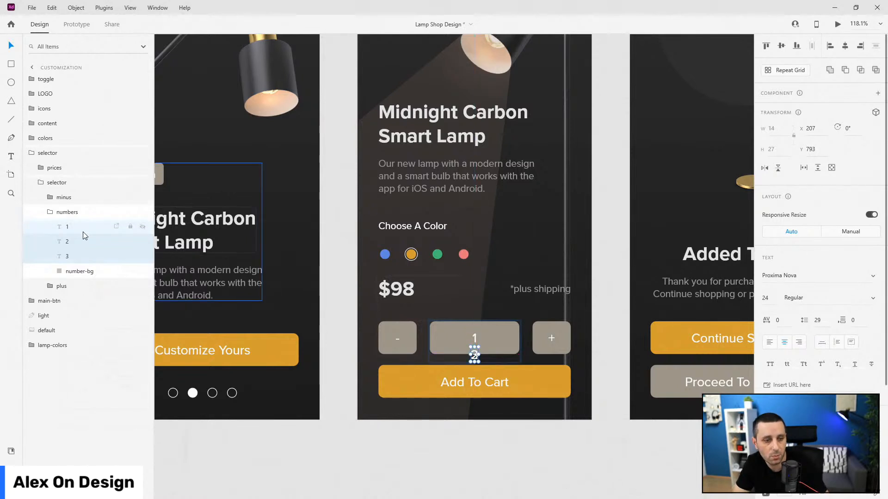
{"action": "key", "text": "Down"}
{"action": "key", "text": "Down"}
{"action": "key", "text": "Down"}
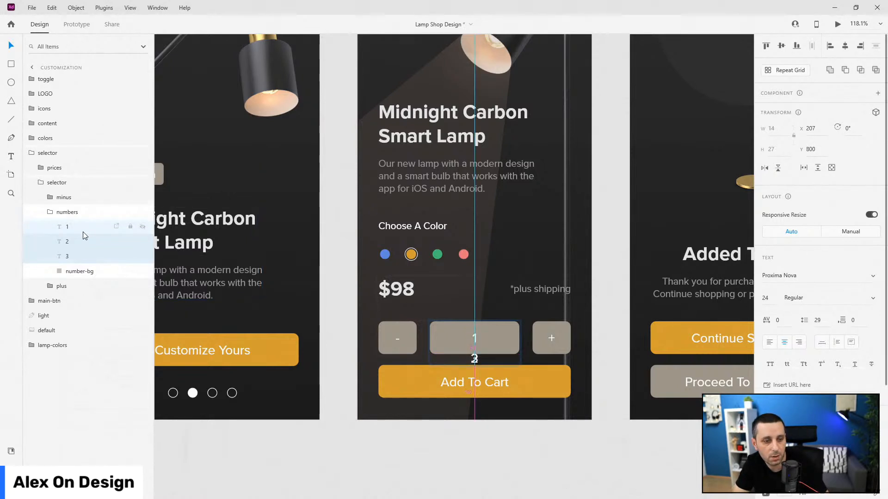
- Move the 3 text further down, below the 2, to Y 837
{"action": "left_click", "coordinate": [82, 255]}
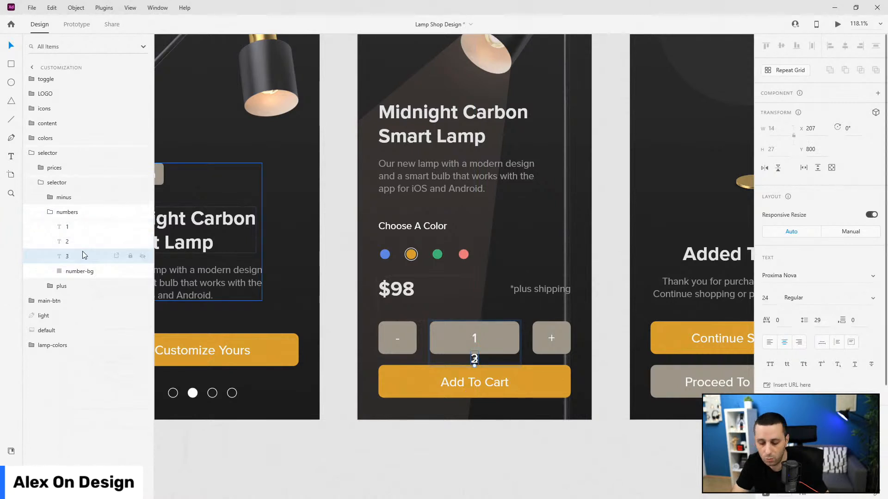
{"action": "key", "text": "shift+Down"}
{"action": "key", "text": "shift+Down"}
{"action": "key", "text": "shift+Down"}
{"action": "key", "text": "shift+Down"}
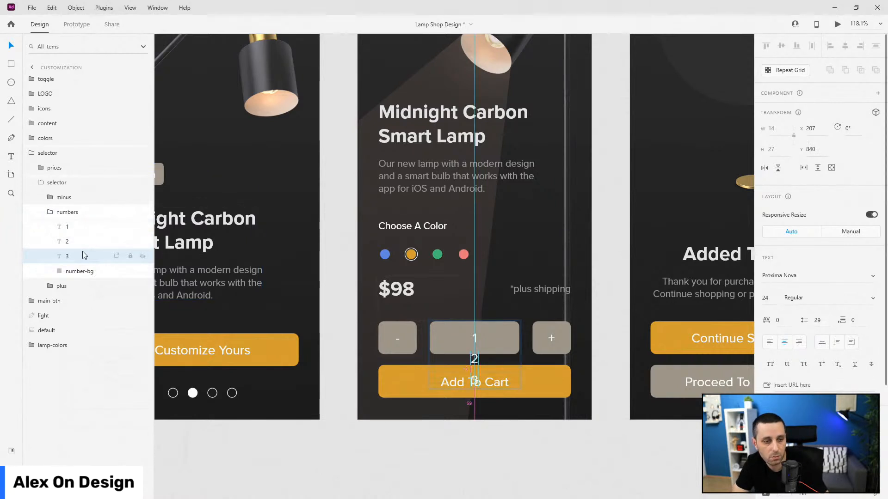
- Group the three number texts as "numbers" and turn on a vertical stack for the group
{"action": "left_click", "coordinate": [70, 227], "text": "shift"}
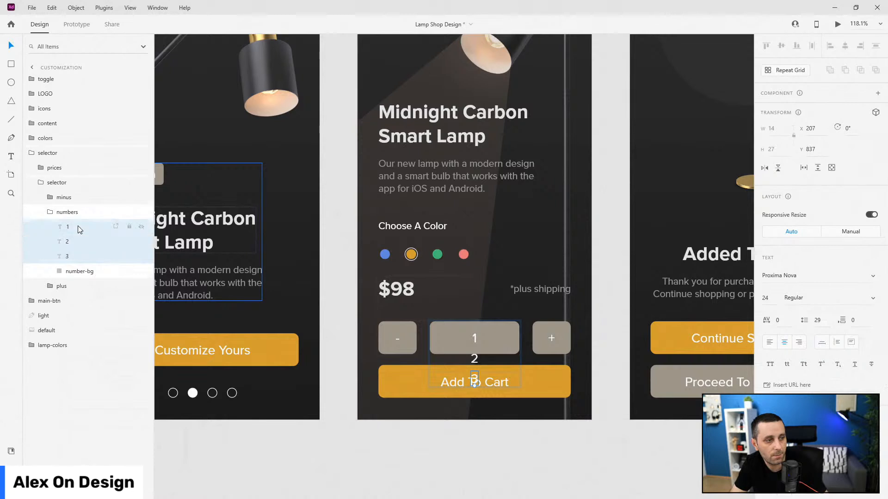
{"action": "key", "text": "ctrl+g"}
{"action": "double_click", "coordinate": [72, 226]}
{"action": "type", "text": "numbers"}
{"action": "key", "text": "Return"}
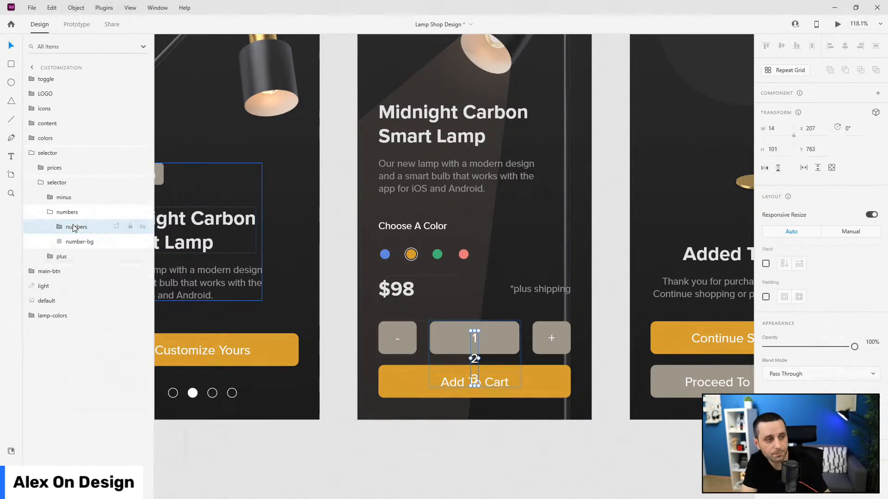
{"action": "left_click", "coordinate": [766, 264]}
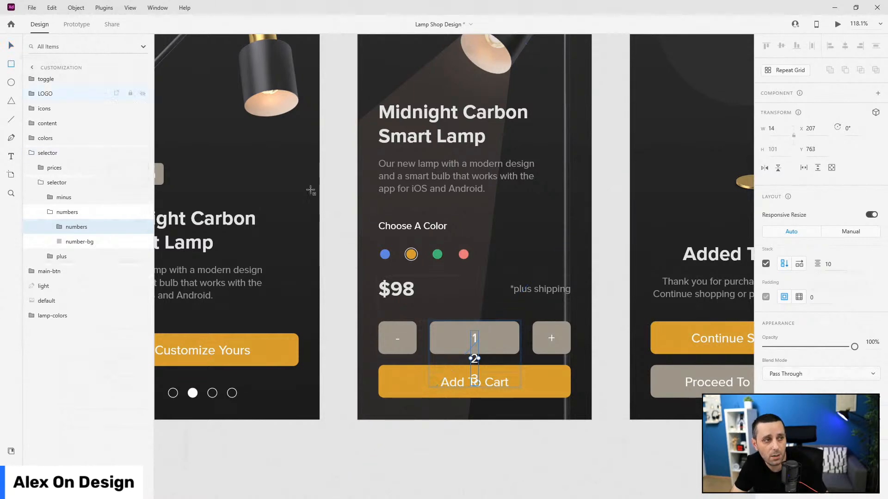
- Draw a rectangle about 40 by 34 centred over the number 1 and name it "mask"
{"action": "scroll", "coordinate": [462, 323], "scroll_direction": "up", "scroll_amount": 10}
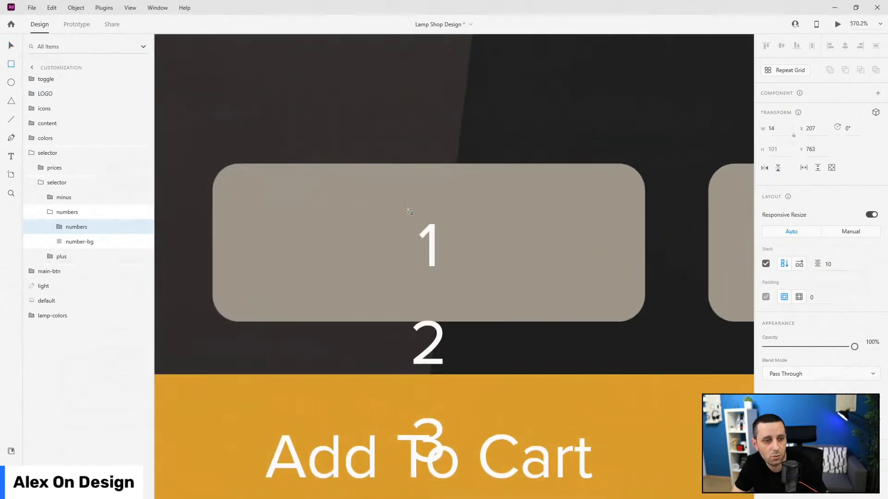
{"action": "mouse_move", "coordinate": [381, 199]}
{"action": "left_mouse_down"}
{"action": "mouse_move", "coordinate": [470, 250]}
{"action": "mouse_move", "coordinate": [495, 284]}
{"action": "mouse_move", "coordinate": [486, 290]}
{"action": "left_mouse_up"}
{"action": "key", "text": "Left"}
{"action": "key", "text": "Left"}
{"action": "double_click", "coordinate": [74, 228]}
{"action": "type", "text": "mask"}
{"action": "key", "text": "Return"}
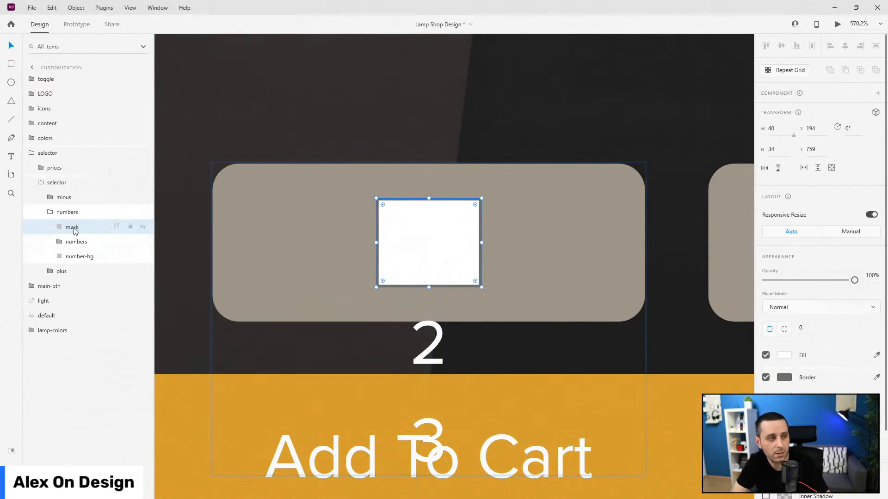
- Mask the inner numbers group with the rectangle and rename the resulting mask group "mask"
{"action": "left_click", "coordinate": [77, 241], "text": "shift"}
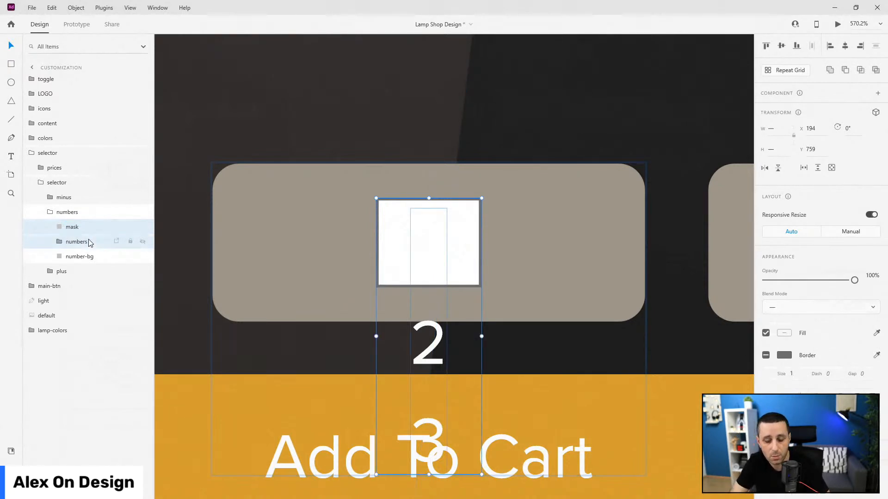
{"action": "key", "text": "ctrl+shift+m"}
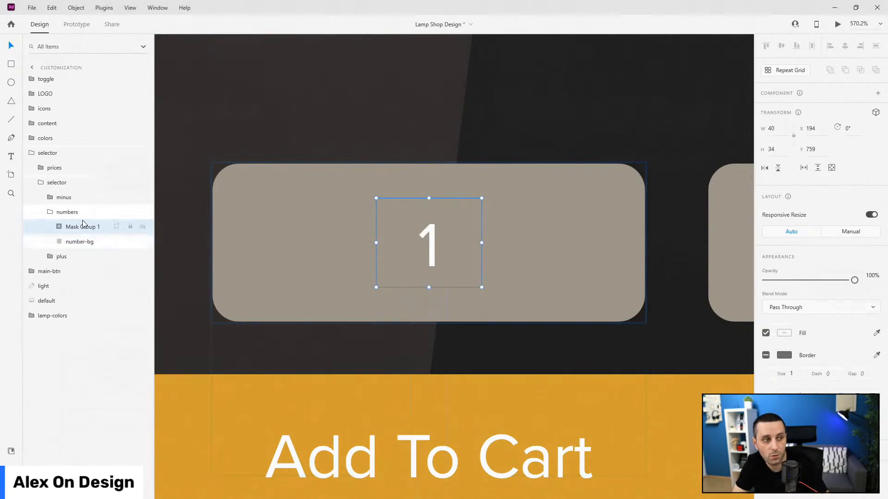
{"action": "double_click", "coordinate": [83, 226]}
{"action": "type", "text": "mask"}
{"action": "key", "text": "Return"}
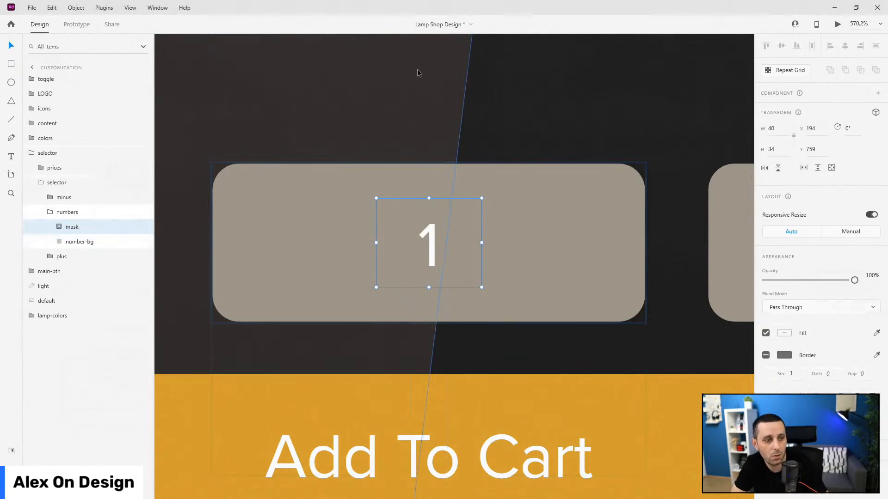
- Collapse the numbers group, the nested selector group and the outer selector group, leaving the outer selector group selected
{"action": "scroll", "coordinate": [654, 186], "scroll_direction": "down", "scroll_amount": 6}
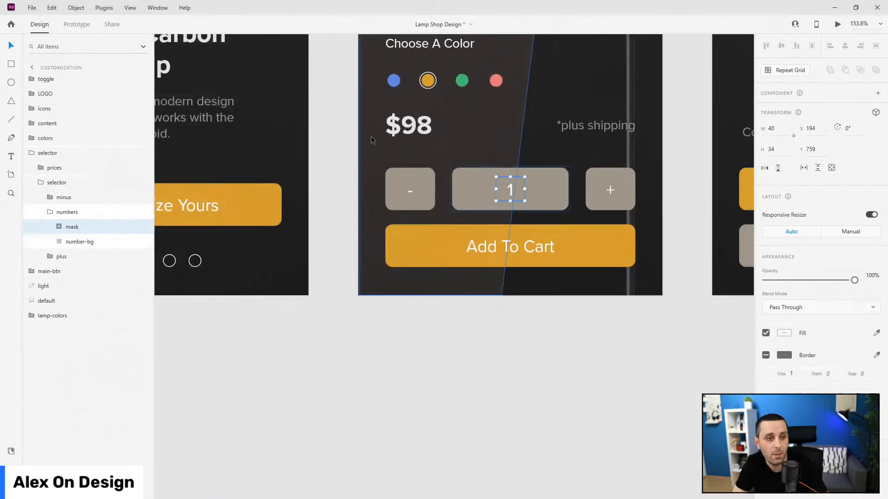
{"action": "scroll", "coordinate": [531, 170], "scroll_direction": "down", "scroll_amount": 3}
{"action": "scroll", "coordinate": [472, 217], "scroll_direction": "up", "scroll_amount": 3}
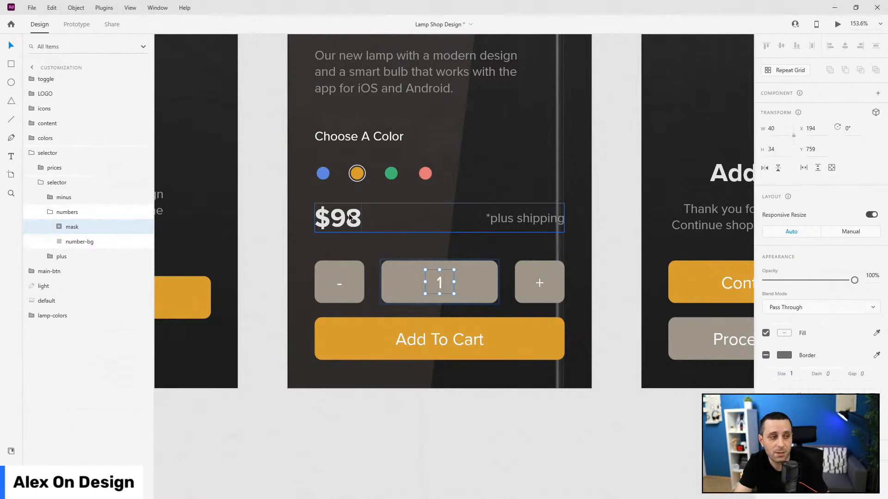
{"action": "left_click", "coordinate": [48, 212]}
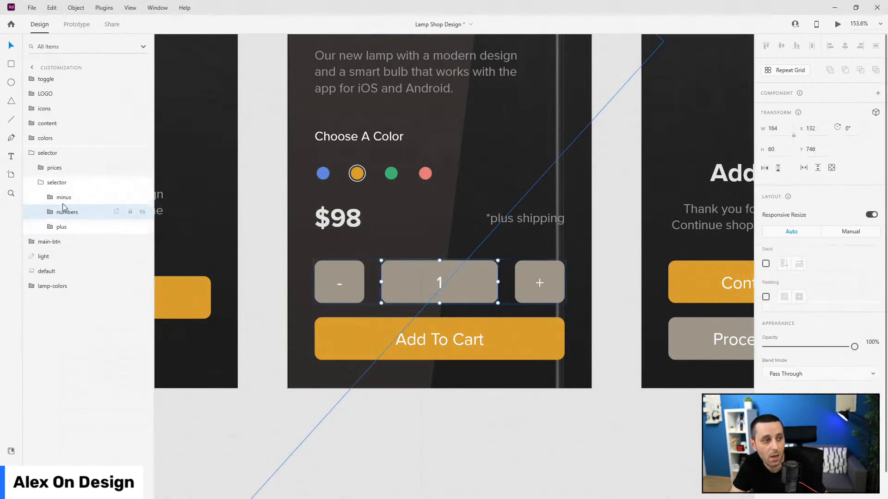
{"action": "left_click", "coordinate": [62, 227]}
{"action": "left_click", "coordinate": [55, 183]}
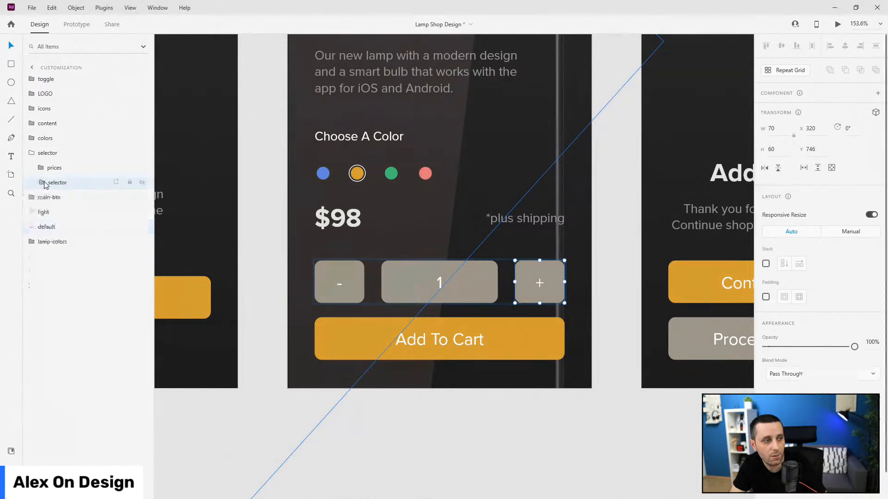
{"action": "left_click", "coordinate": [30, 153]}
- Convert the outer selector group with its price and quantity controls into a component
{"action": "scroll", "coordinate": [437, 251], "scroll_direction": "down", "scroll_amount": 2}
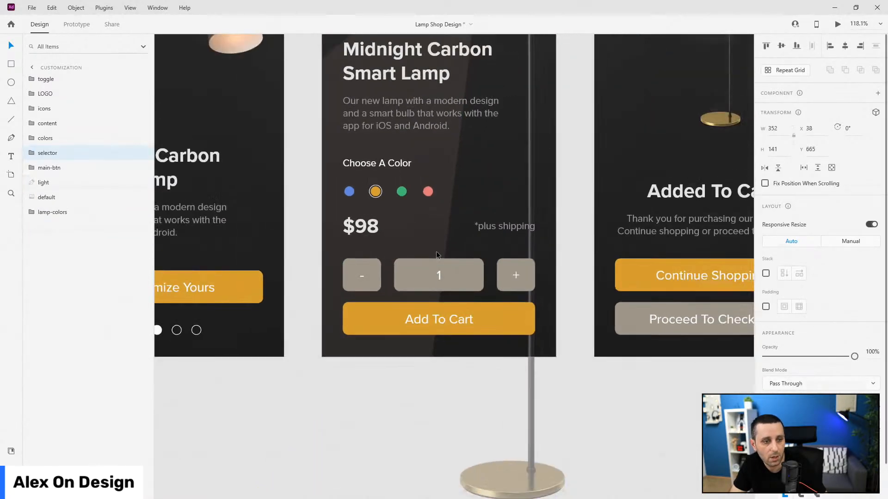
{"action": "scroll", "coordinate": [436, 251], "scroll_direction": "up", "scroll_amount": 4}
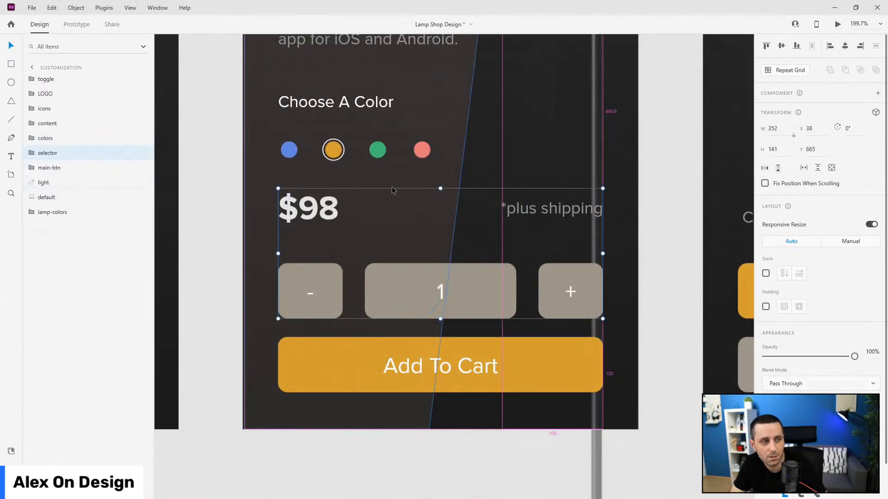
{"action": "scroll", "coordinate": [393, 188], "scroll_direction": "down", "scroll_amount": 2}
{"action": "scroll", "coordinate": [392, 191], "scroll_direction": "down", "scroll_amount": 2}
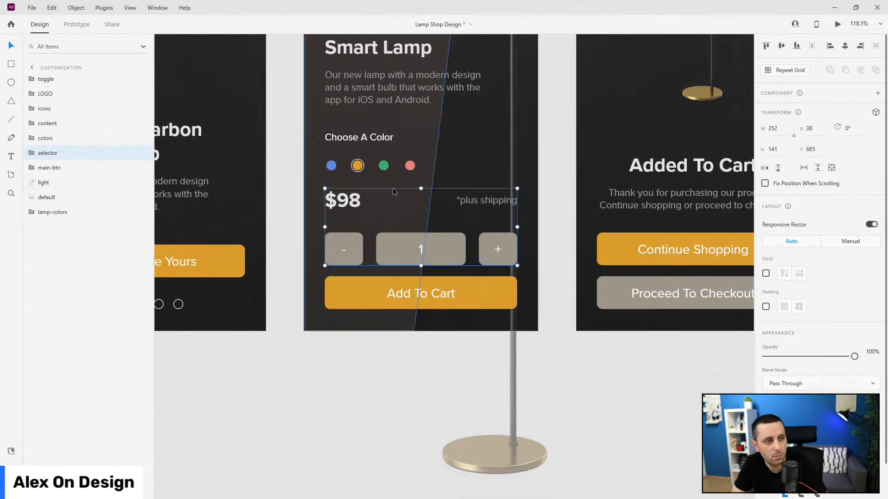
{"action": "scroll", "coordinate": [465, 209], "scroll_direction": "up", "scroll_amount": 2}
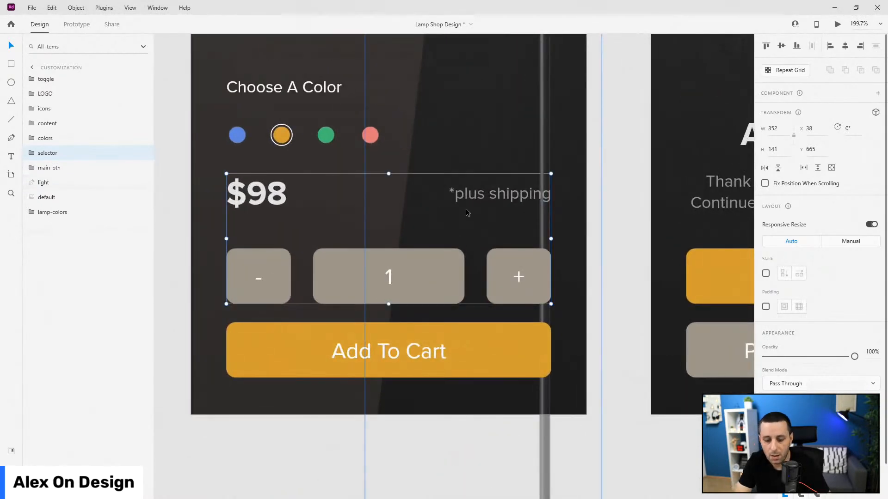
{"action": "key", "text": "ctrl+k"}
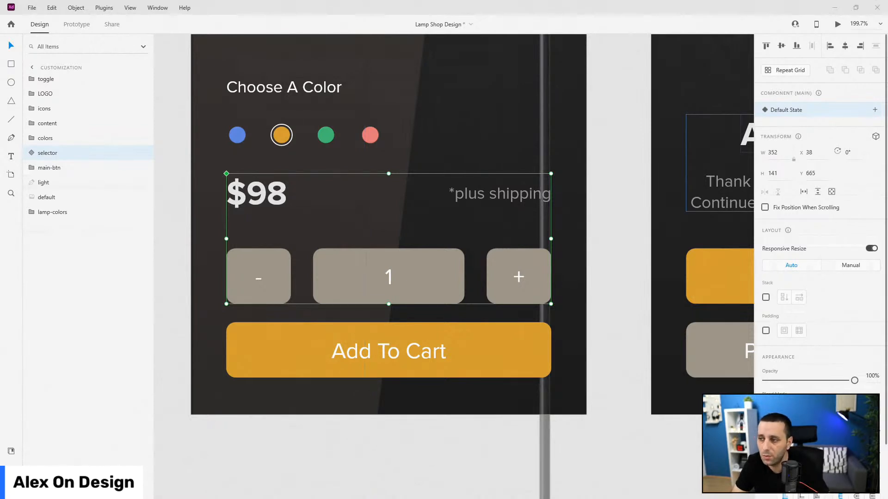
- Add a new state named "two" to the selector component
{"action": "left_click", "coordinate": [874, 111]}
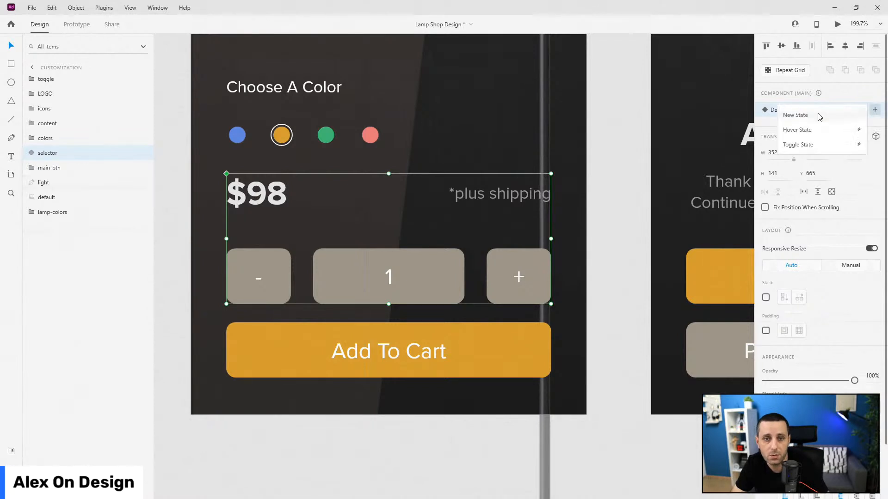
{"action": "left_click", "coordinate": [817, 116]}
{"action": "type", "text": "two"}
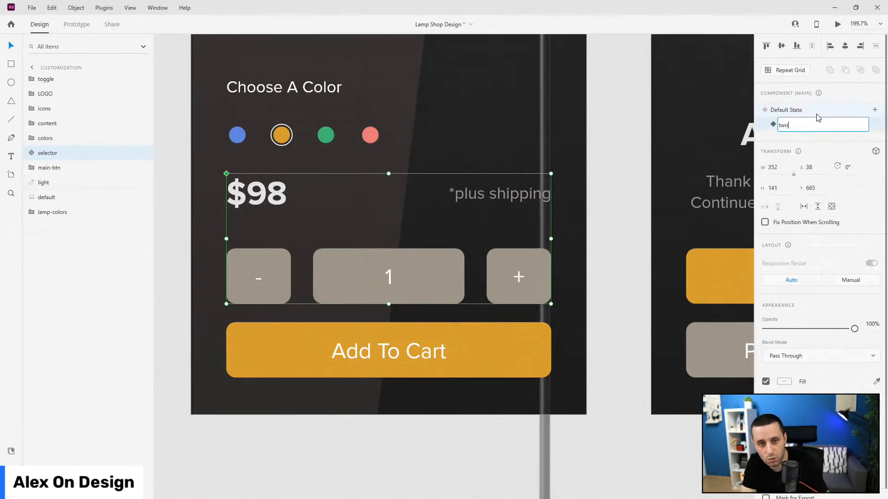
{"action": "key", "text": "Return"}
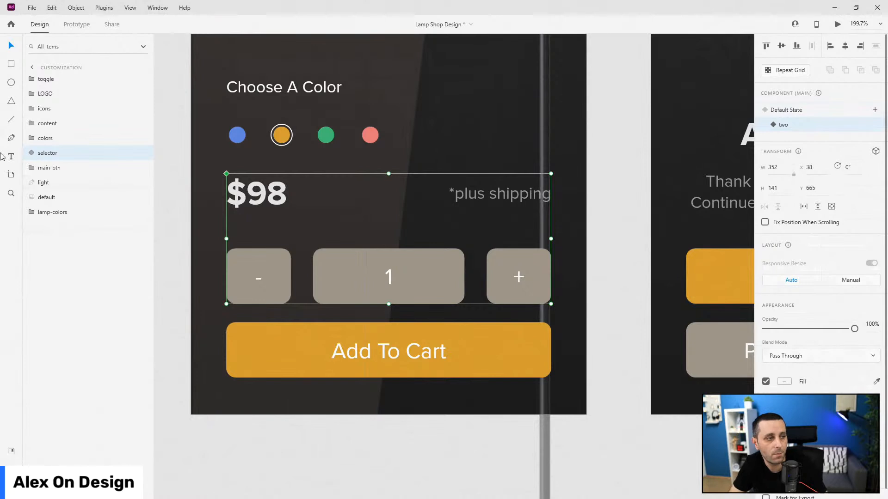
- In the selector component's state two, show the $196 price and hide the $98 price, leaving the prices groups collapsed
{"action": "left_click", "coordinate": [31, 155]}
{"action": "left_click", "coordinate": [39, 171]}
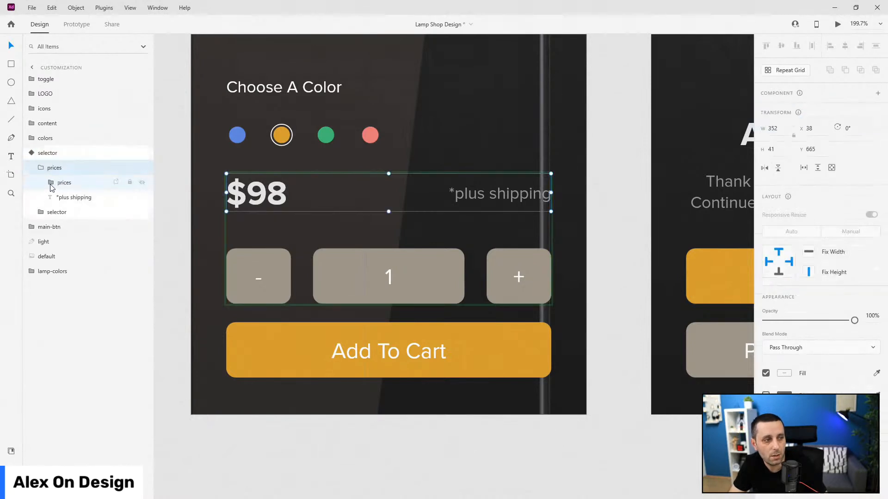
{"action": "left_click", "coordinate": [50, 184]}
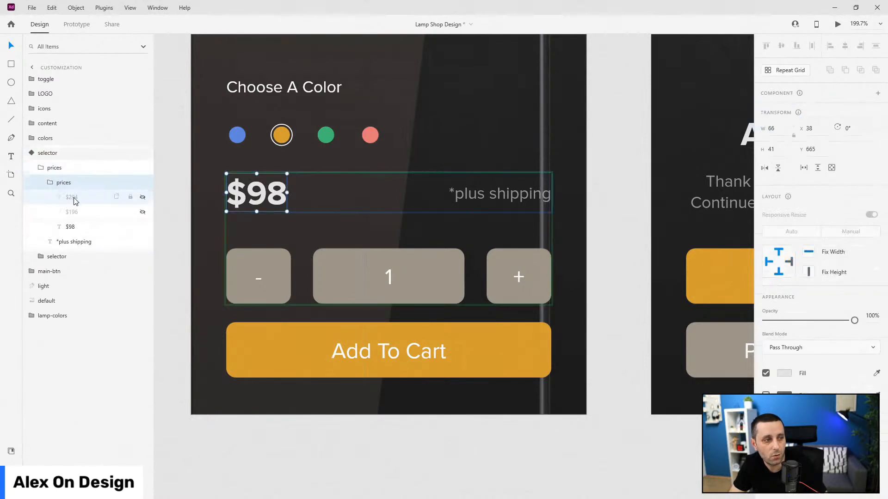
{"action": "left_click", "coordinate": [143, 212]}
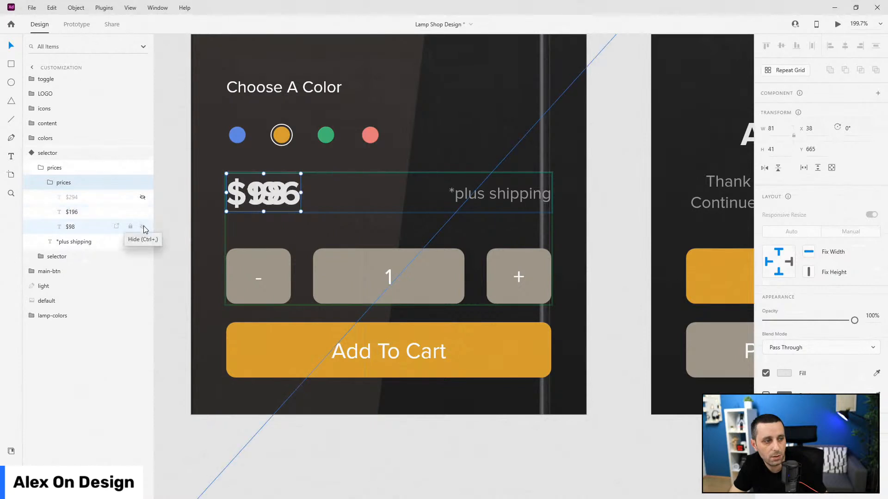
{"action": "left_click", "coordinate": [142, 227]}
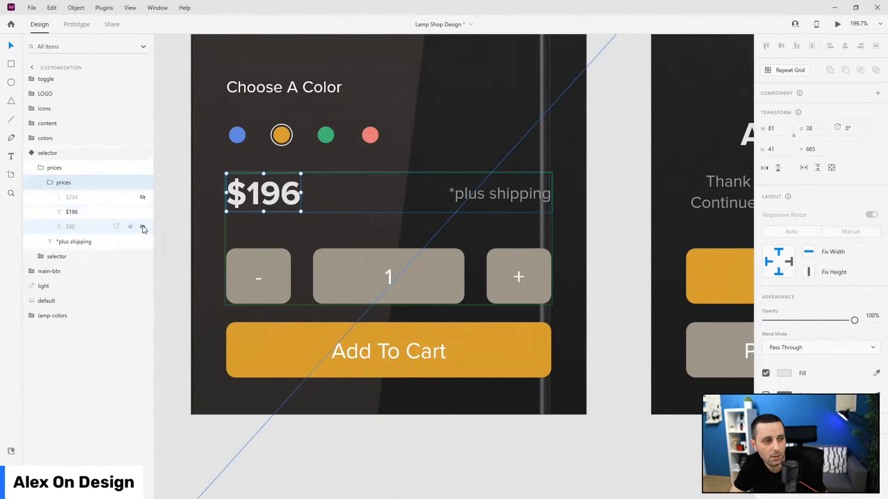
{"action": "left_click", "coordinate": [51, 183]}
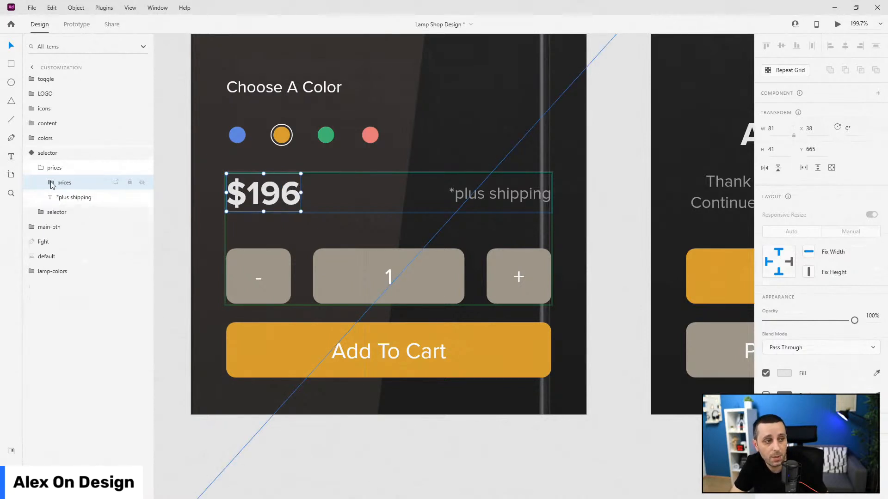
{"action": "left_click", "coordinate": [41, 168]}
- Move the masked numbers stack up to Y 726 in state two so the 2 sits centred in the quantity box
{"action": "left_click", "coordinate": [41, 182]}
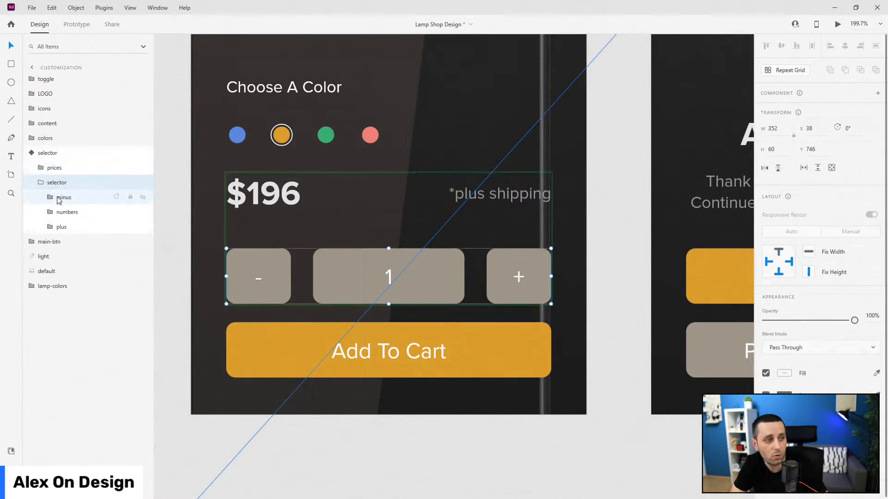
{"action": "left_click", "coordinate": [49, 212]}
{"action": "left_click", "coordinate": [72, 227]}
{"action": "left_click", "coordinate": [60, 227]}
{"action": "left_click", "coordinate": [85, 256]}
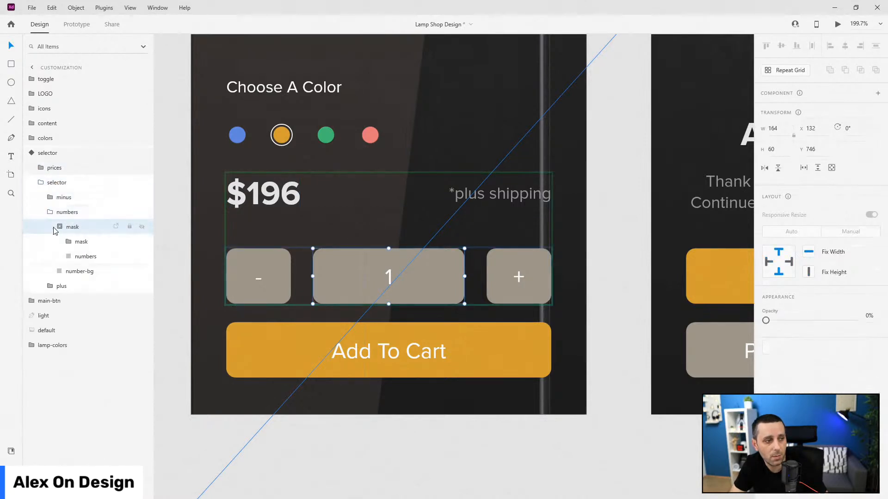
{"action": "left_click", "coordinate": [85, 256]}
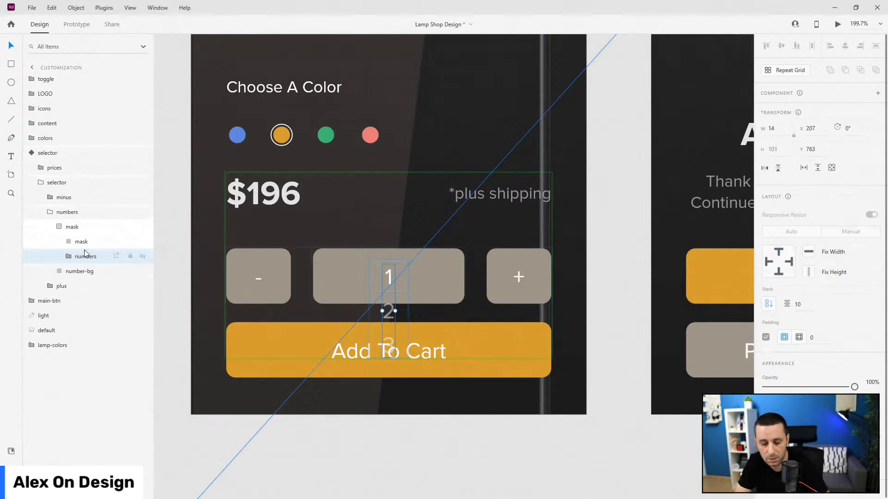
{"action": "key", "text": "Up"}
{"action": "key", "text": "Up"}
{"action": "key", "text": "Up"}
{"action": "key", "text": "Up"}
{"action": "key", "text": "Up"}
{"action": "key", "text": "Up"}
{"action": "key", "text": "Up"}
{"action": "key", "text": "Up"}
{"action": "key", "text": "Up"}
{"action": "key", "text": "Up"}
{"action": "key", "text": "Up"}
{"action": "key", "text": "Up"}
{"action": "key", "text": "Up"}
{"action": "key", "text": "Up"}
{"action": "key", "text": "Up"}
{"action": "key", "text": "Up"}
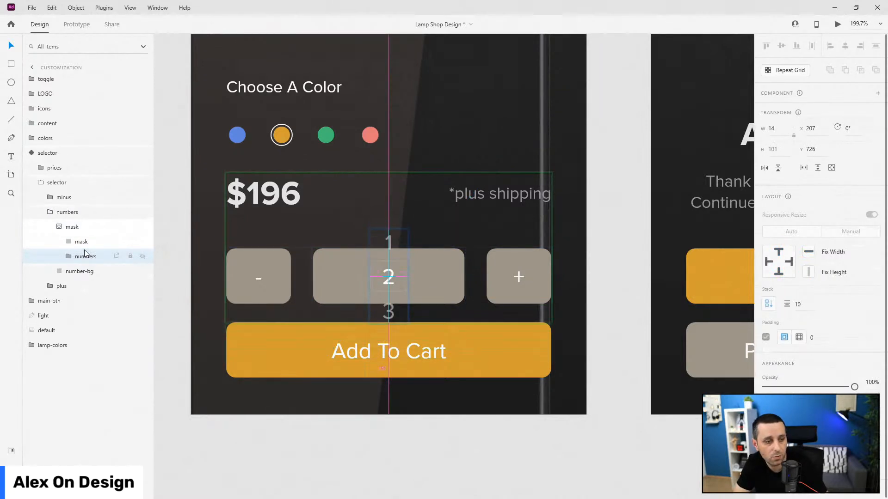
{"action": "key", "text": "Up"}
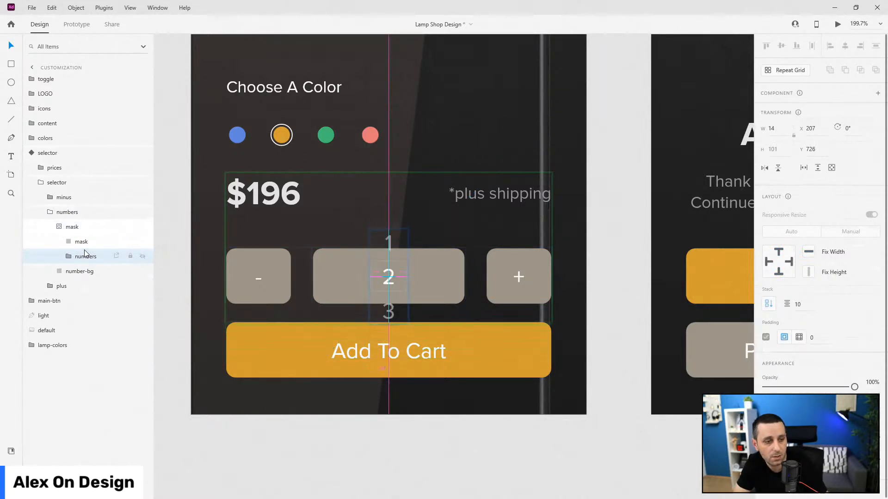
{"action": "left_click", "coordinate": [50, 211]}
{"action": "key", "text": "Escape"}
{"action": "key", "text": "Escape"}
{"action": "key", "text": "Escape"}
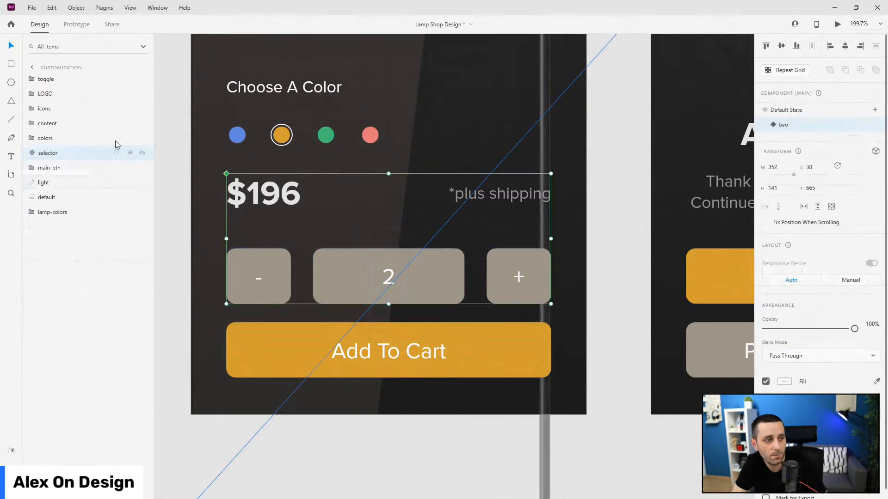
- Add another new state named "three" to the selector component
{"action": "left_click", "coordinate": [876, 111]}
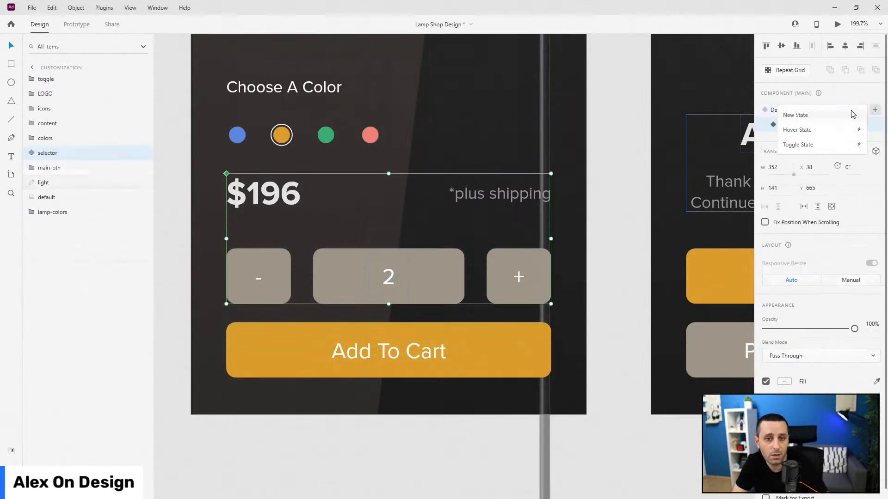
{"action": "left_click", "coordinate": [850, 115]}
{"action": "type", "text": "three"}
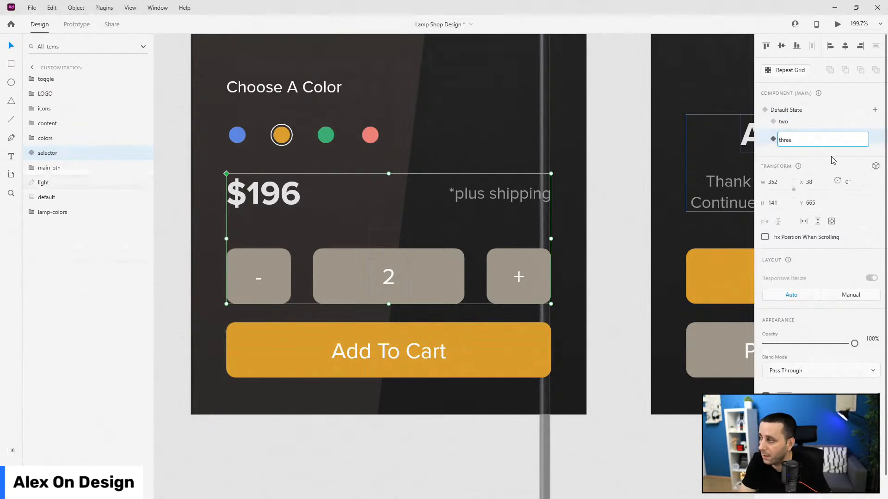
{"action": "key", "text": "Return"}
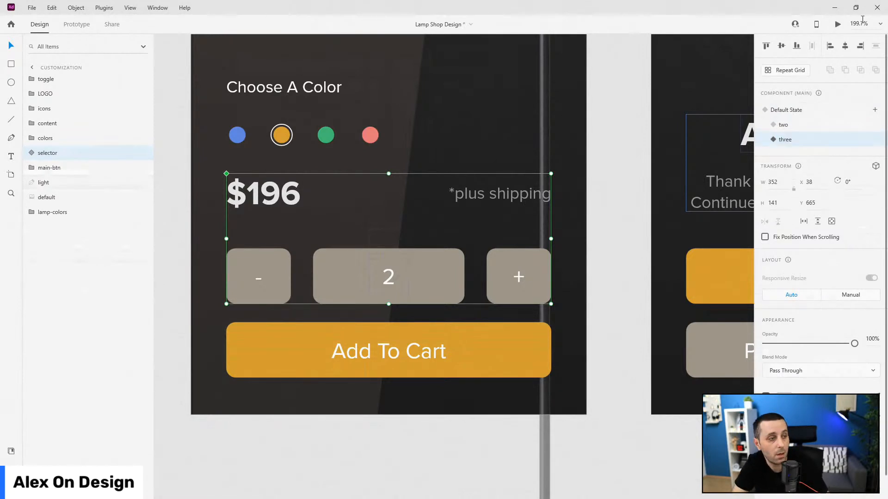
- In state three, show the $294 price and hide the $196 price, leaving the prices groups collapsed
{"action": "left_click", "coordinate": [37, 153]}
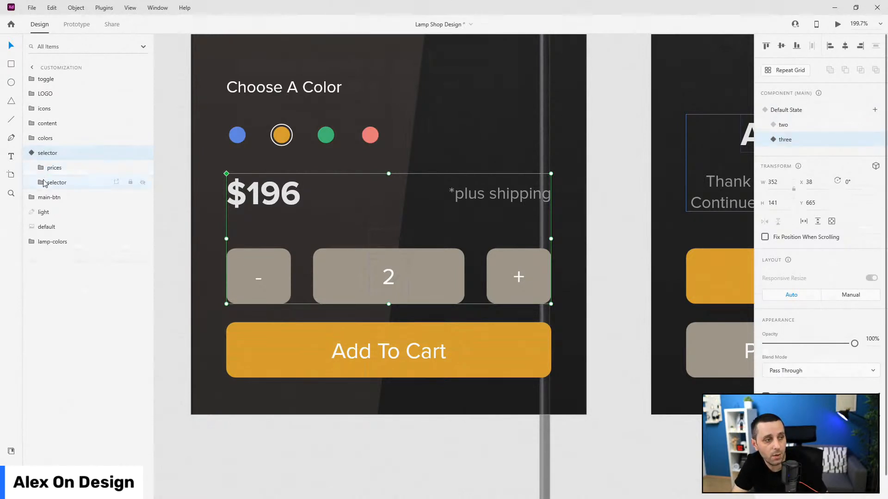
{"action": "left_click", "coordinate": [40, 169]}
{"action": "left_click", "coordinate": [50, 184]}
{"action": "left_click", "coordinate": [134, 197]}
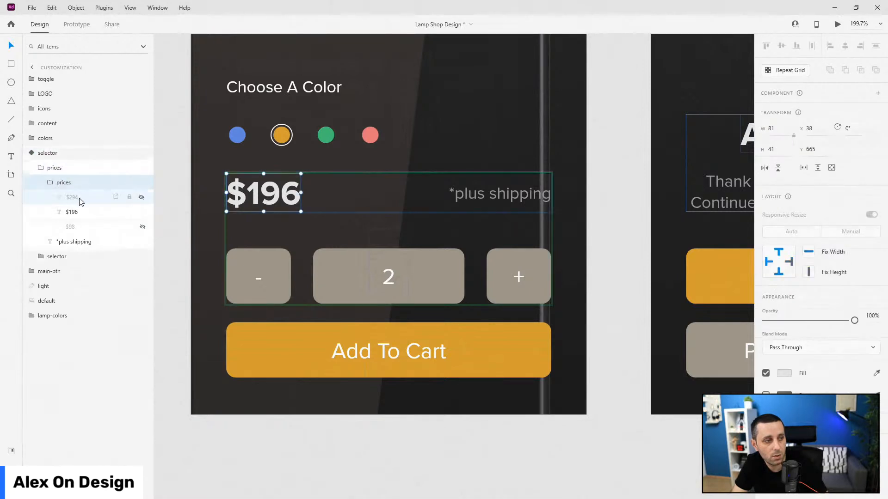
{"action": "left_click", "coordinate": [142, 197]}
{"action": "left_click", "coordinate": [143, 212]}
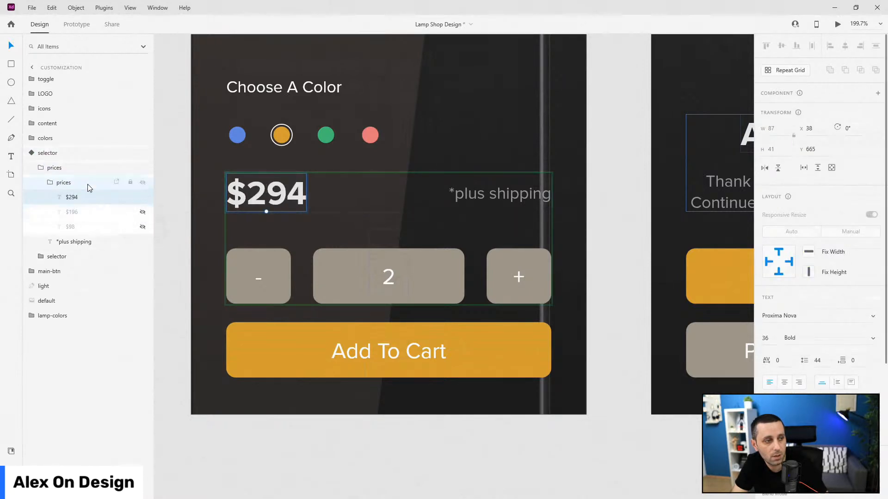
{"action": "left_click", "coordinate": [51, 183]}
{"action": "left_click", "coordinate": [41, 168]}
- Move the masked numbers stack up to Y 689 in state three so the 3 sits centred in the quantity box
{"action": "left_click", "coordinate": [41, 183]}
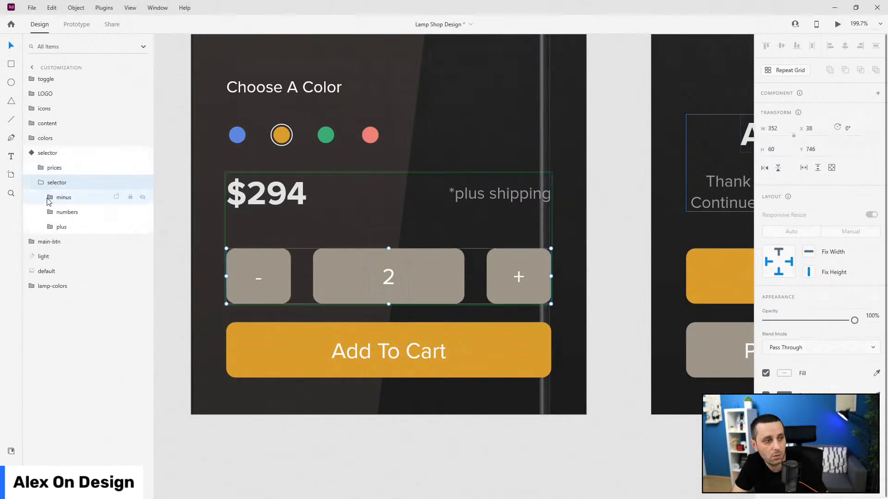
{"action": "left_click", "coordinate": [51, 211]}
{"action": "left_click", "coordinate": [59, 227]}
{"action": "left_click", "coordinate": [77, 256]}
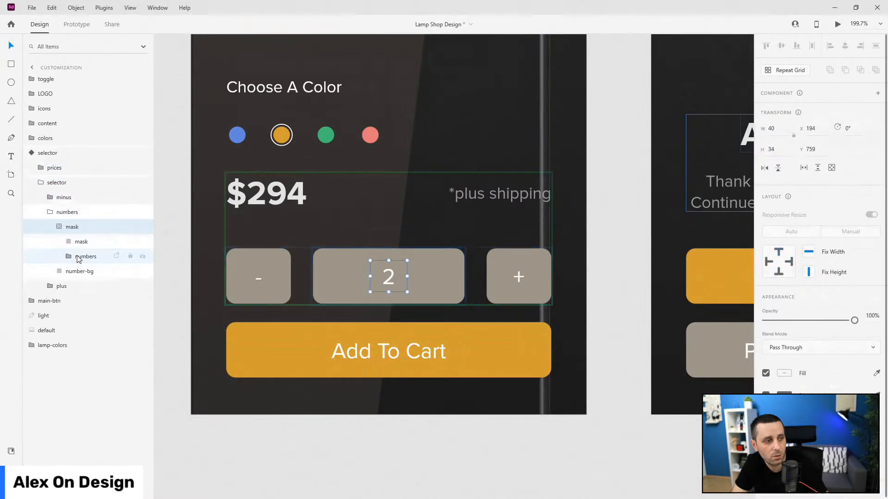
{"action": "key", "text": "shift+Up"}
{"action": "key", "text": "shift+Up"}
{"action": "key", "text": "shift+Up"}
{"action": "key", "text": "Up"}
{"action": "key", "text": "Up"}
{"action": "key", "text": "Up"}
{"action": "key", "text": "Up"}
{"action": "key", "text": "Up"}
{"action": "key", "text": "Up"}
{"action": "key", "text": "Up"}
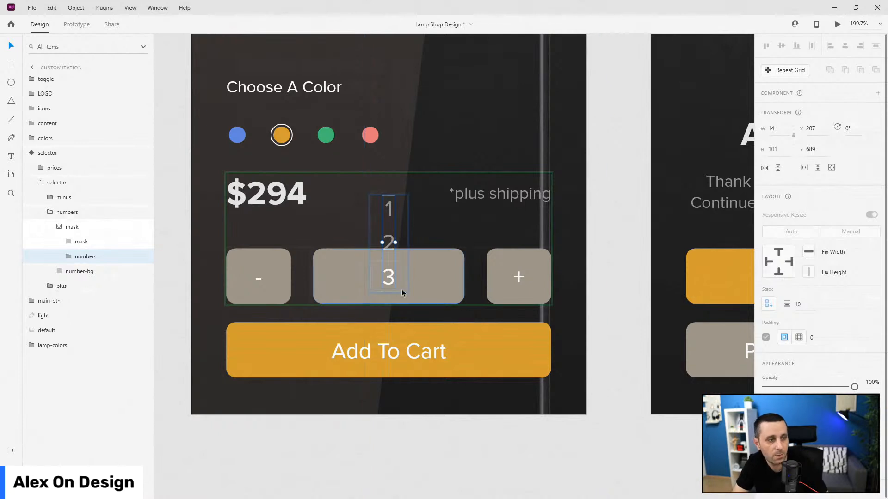
{"action": "key", "text": "Escape"}
{"action": "key", "text": "Escape"}
{"action": "key", "text": "Escape"}
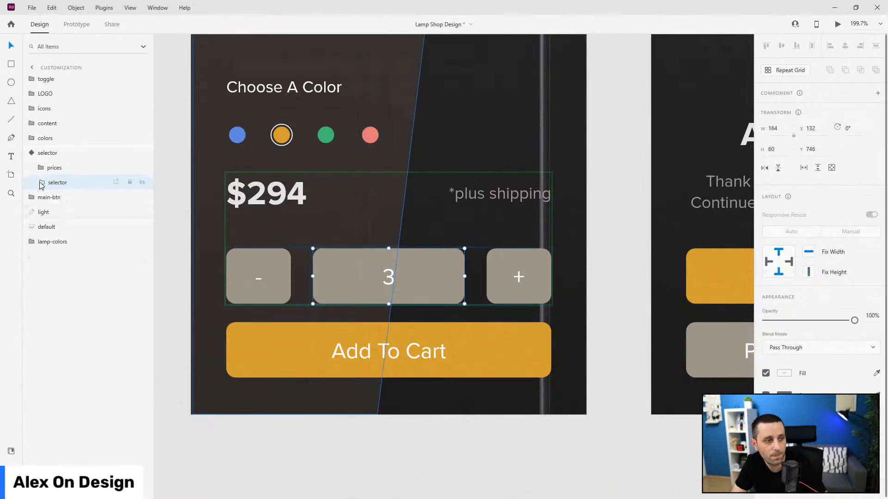
{"action": "left_click", "coordinate": [38, 157]}
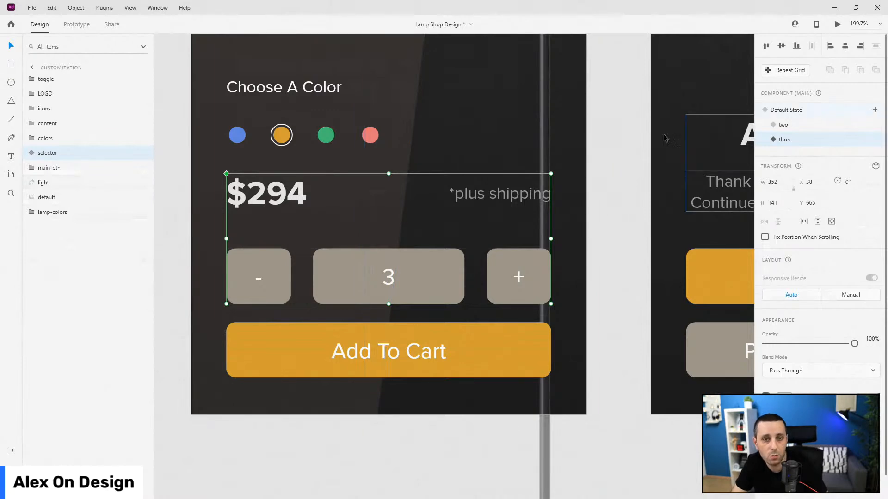
- Switch the selector component back to its Default State and enter prototype mode
{"action": "left_click", "coordinate": [777, 116]}
{"action": "scroll", "coordinate": [448, 245], "scroll_direction": "down", "scroll_amount": 5}
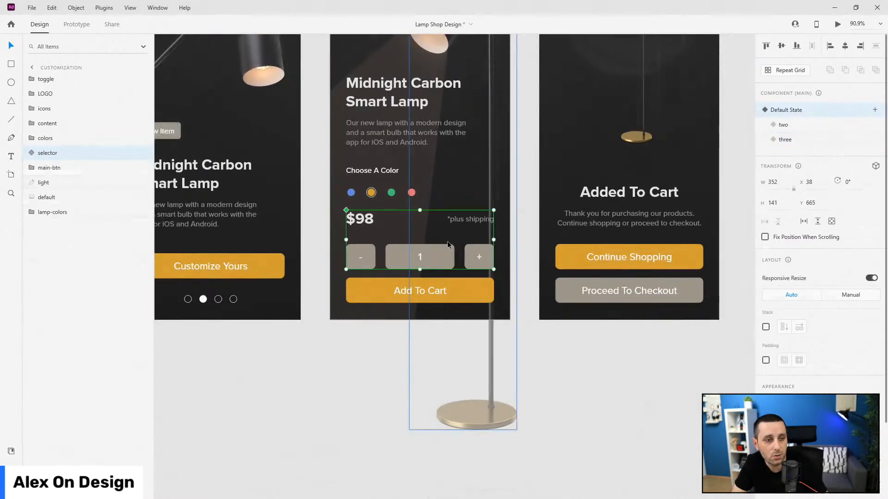
{"action": "scroll", "coordinate": [448, 245], "scroll_direction": "up", "scroll_amount": 5}
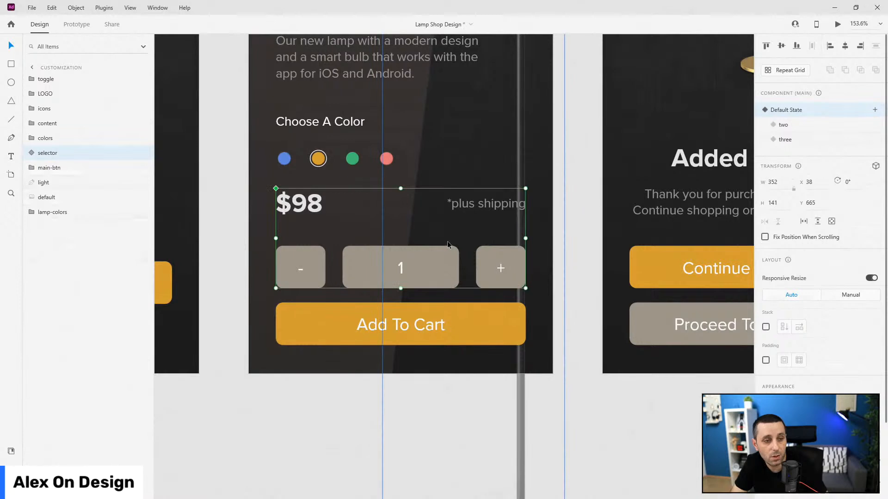
{"action": "left_click", "coordinate": [67, 27]}
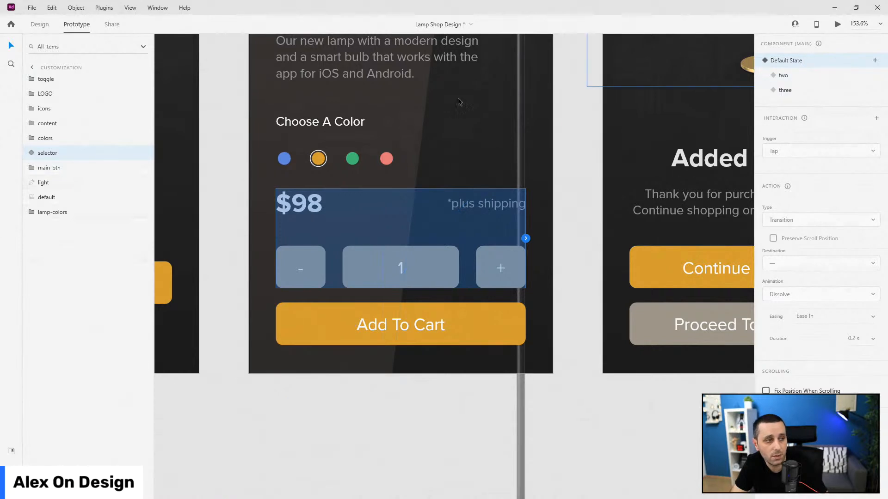
- Wire the default state's plus group with a Tap interaction that uses Auto-Animate with state two as its destination
{"action": "left_click", "coordinate": [32, 156]}
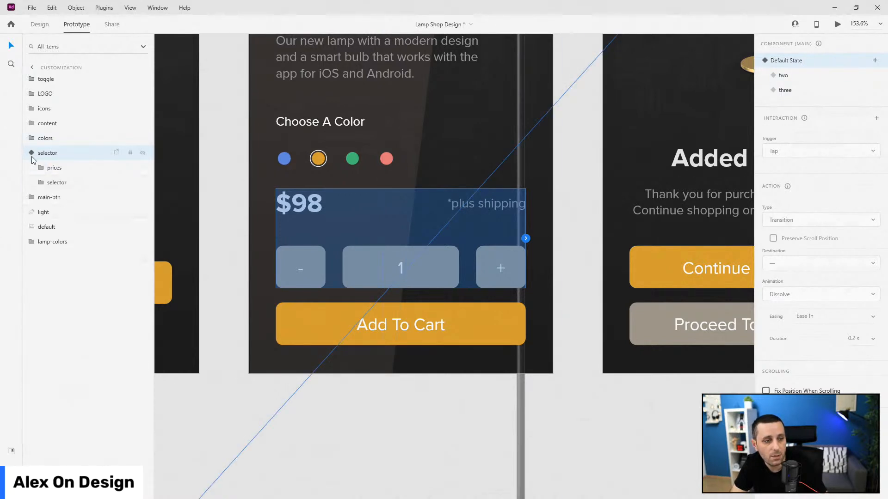
{"action": "left_click", "coordinate": [41, 182]}
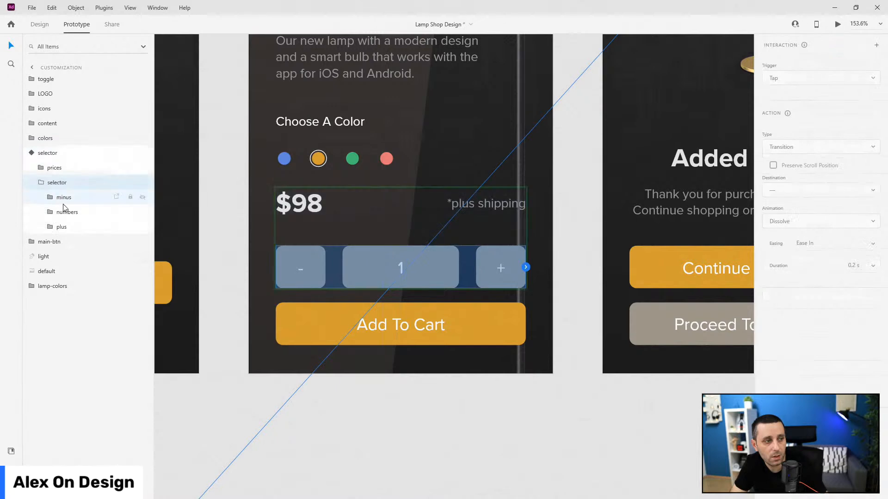
{"action": "left_click", "coordinate": [61, 226]}
{"action": "left_click_drag", "start_coordinate": [526, 267], "coordinate": [734, 168]}
{"action": "left_click", "coordinate": [800, 148]}
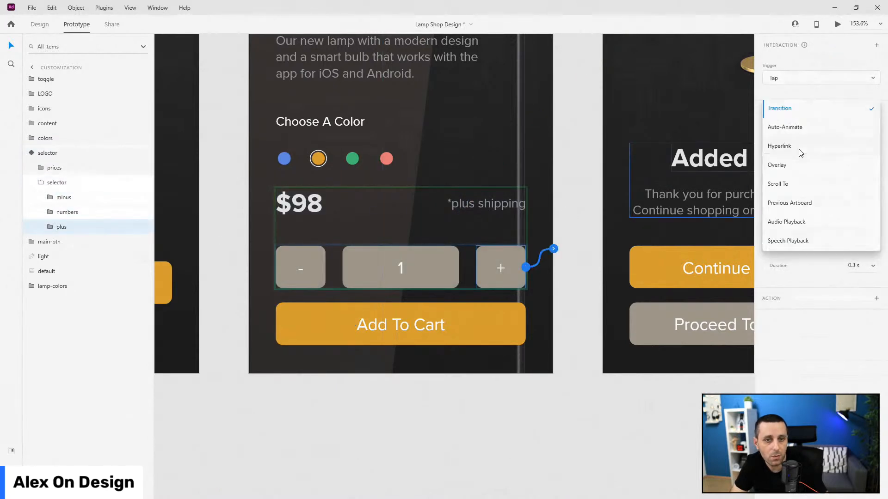
{"action": "left_click", "coordinate": [786, 128]}
{"action": "left_click", "coordinate": [823, 179]}
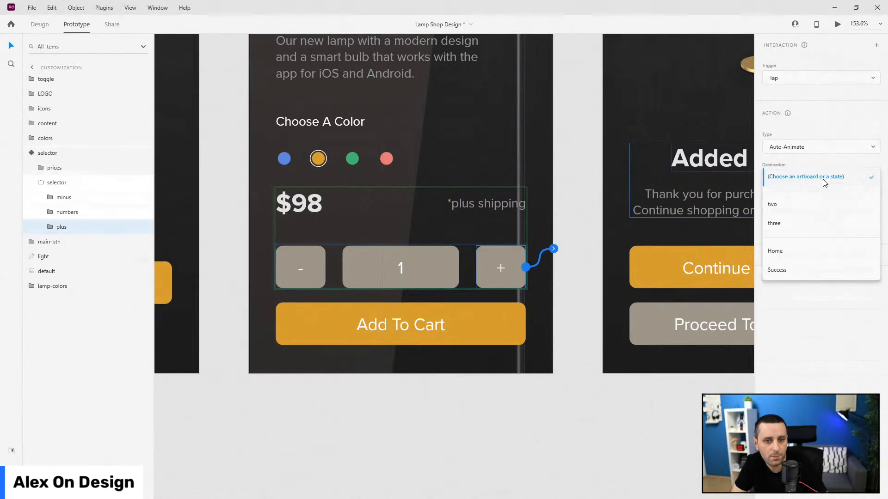
{"action": "left_click", "coordinate": [799, 212]}
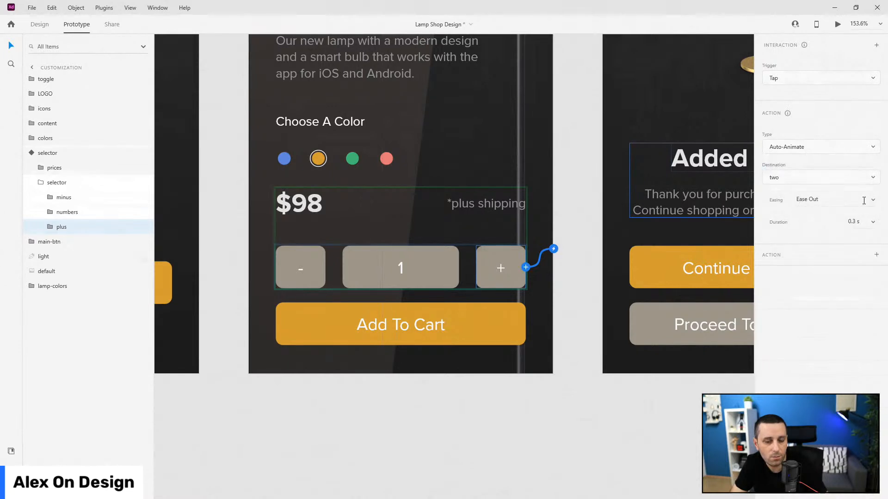
- Set the plus interaction's duration to 0.4 s and its easing to Ease In-Out
{"action": "left_click", "coordinate": [872, 221]}
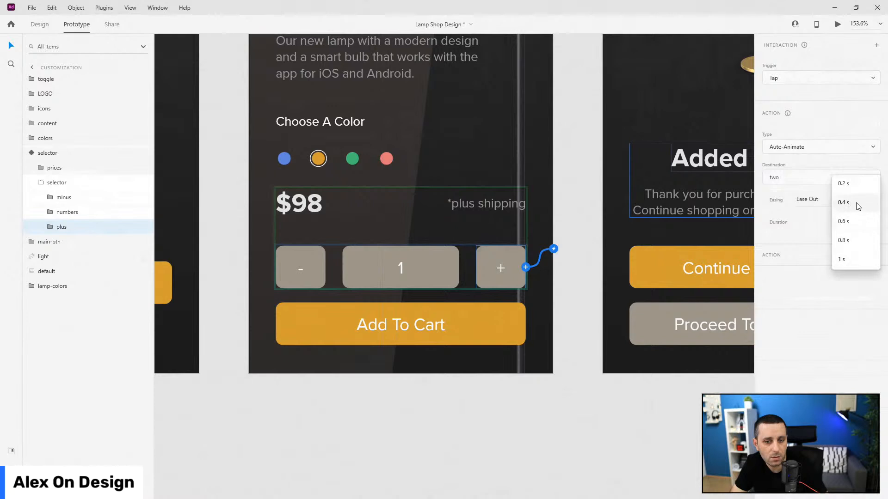
{"action": "left_click", "coordinate": [855, 203]}
{"action": "left_click", "coordinate": [874, 207]}
{"action": "left_click", "coordinate": [840, 234]}
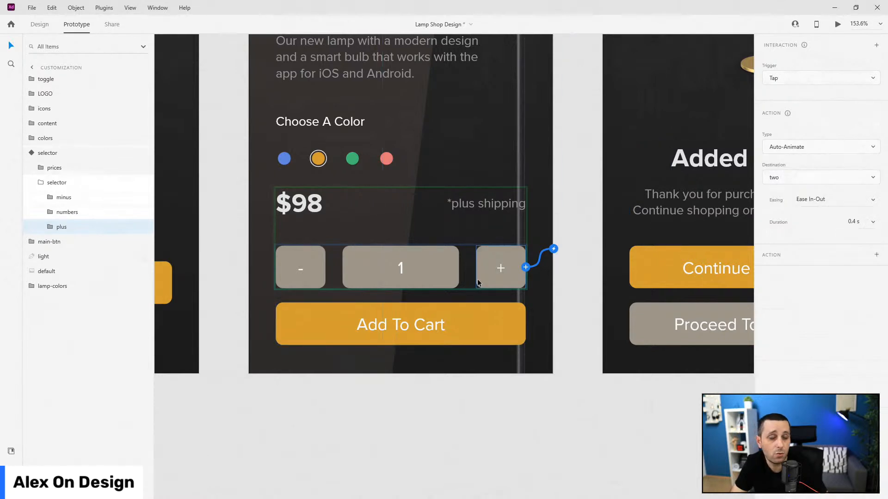
- In state two of the selector component, wire the minus group with a Tap Auto-Animate interaction to the Default State
{"action": "left_click", "coordinate": [41, 182]}
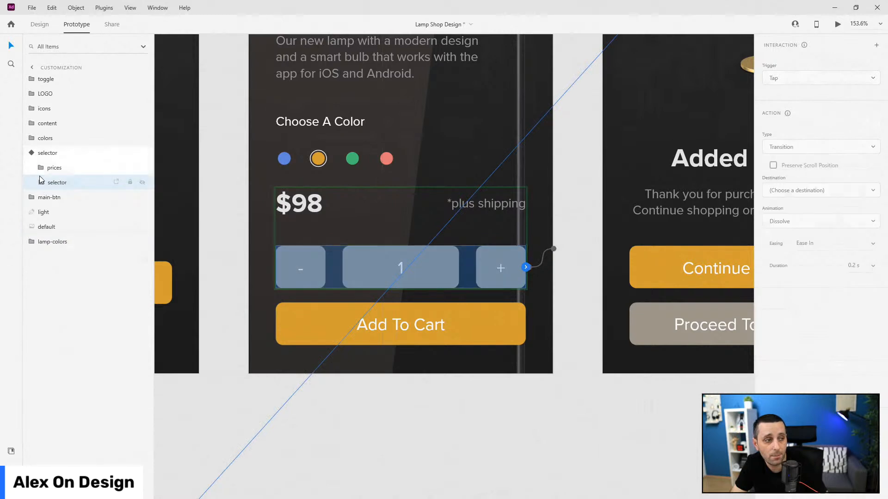
{"action": "left_click", "coordinate": [28, 154]}
{"action": "left_click", "coordinate": [812, 75]}
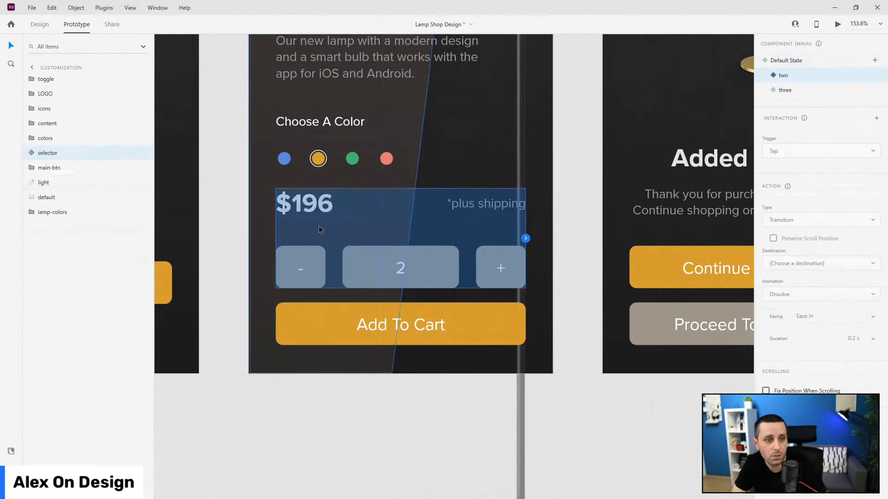
{"action": "double_click", "coordinate": [298, 266]}
{"action": "double_click", "coordinate": [306, 265]}
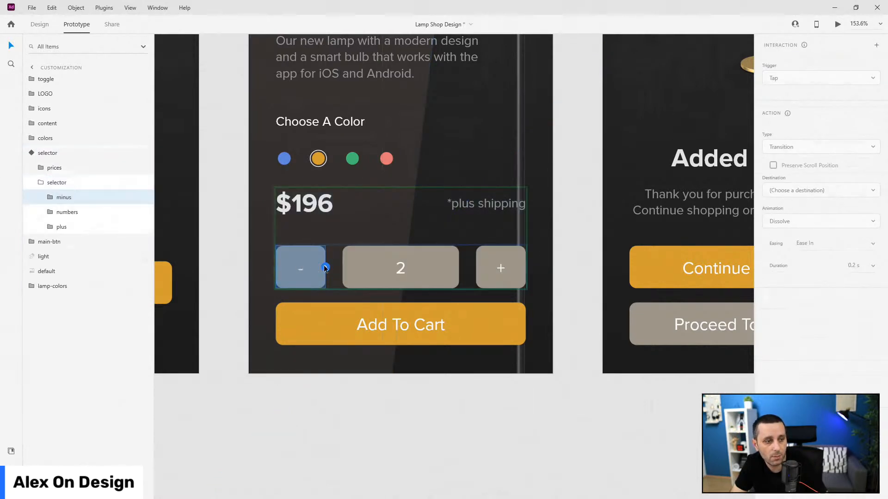
{"action": "left_click", "coordinate": [325, 267]}
{"action": "left_click", "coordinate": [818, 176]}
{"action": "left_click", "coordinate": [808, 204]}
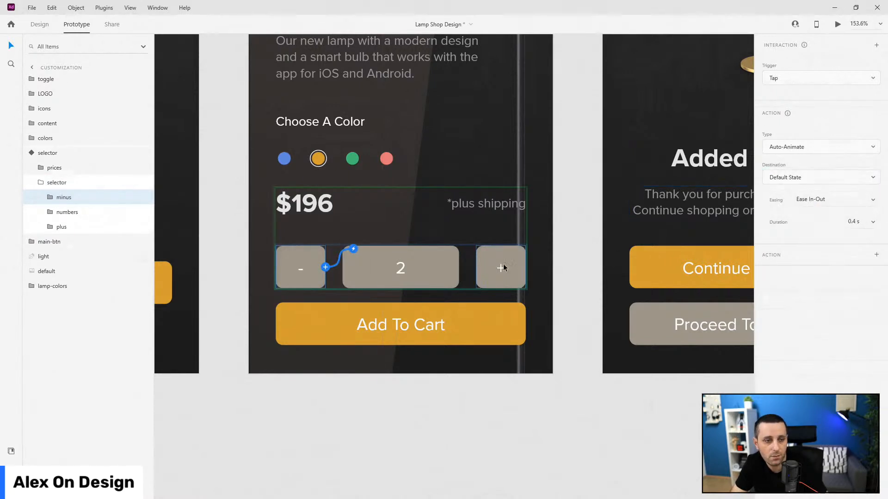
- Wire state two's plus group with a Tap Auto-Animate interaction that uses state three as its destination
{"action": "left_click", "coordinate": [503, 267]}
{"action": "left_click", "coordinate": [525, 268]}
{"action": "left_click", "coordinate": [827, 177]}
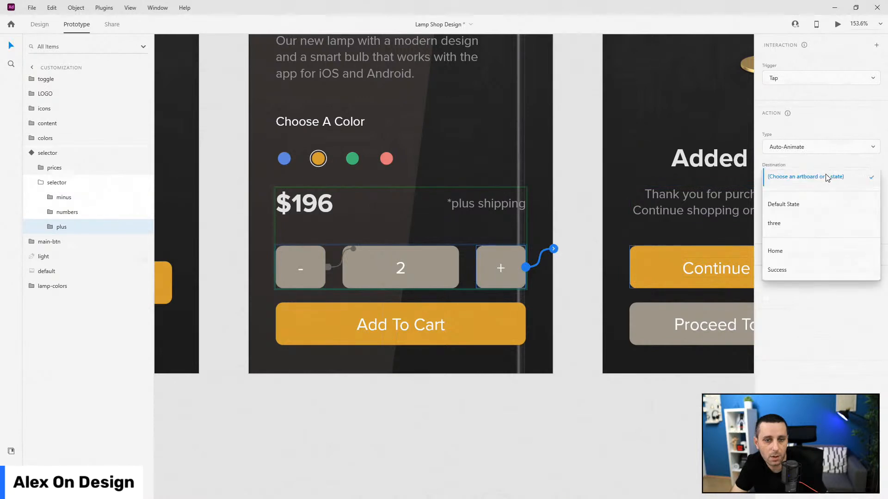
{"action": "left_click", "coordinate": [807, 226]}
- In state three of the selector component, wire the minus group with a Tap Auto-Animate interaction to state two
{"action": "left_click", "coordinate": [51, 183]}
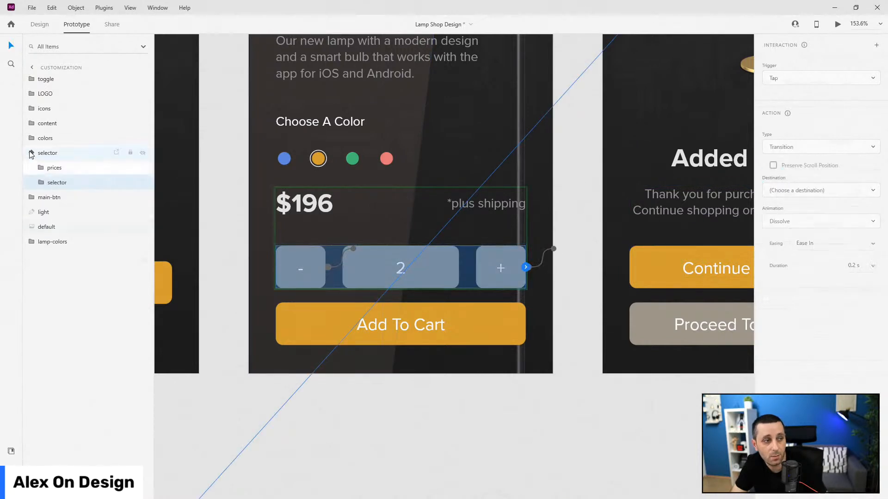
{"action": "left_click", "coordinate": [46, 152]}
{"action": "left_click", "coordinate": [802, 91]}
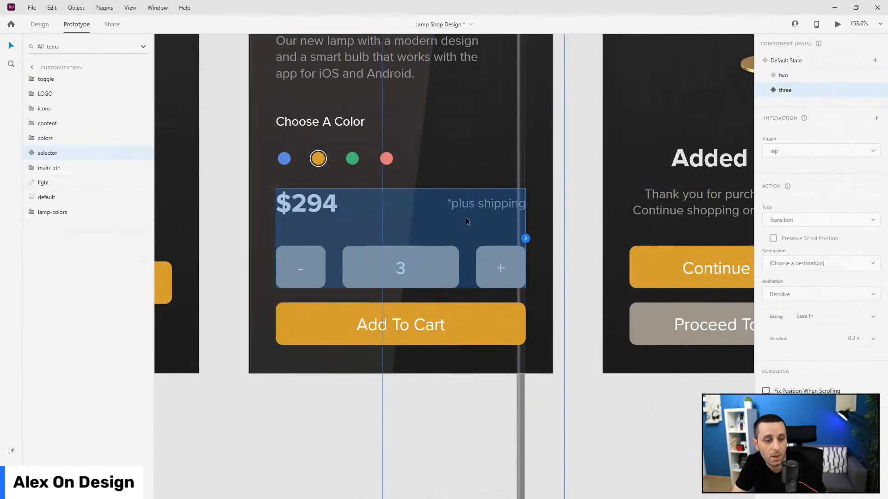
{"action": "double_click", "coordinate": [309, 268]}
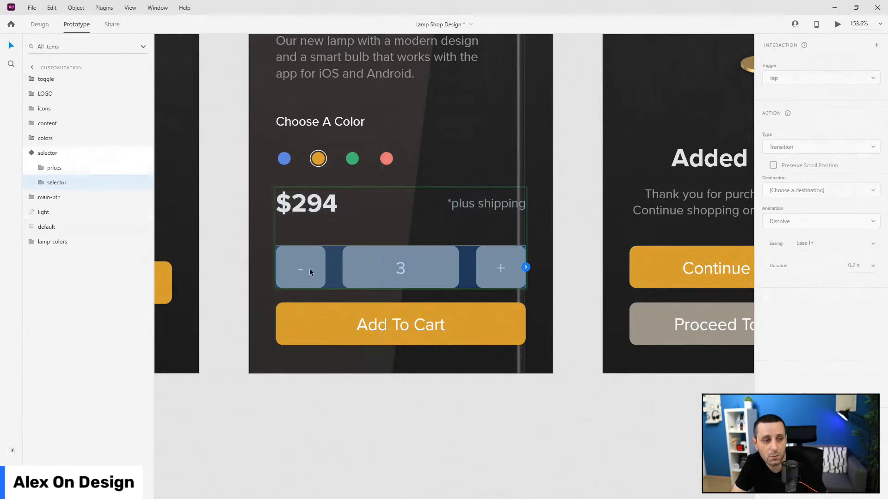
{"action": "double_click", "coordinate": [309, 268]}
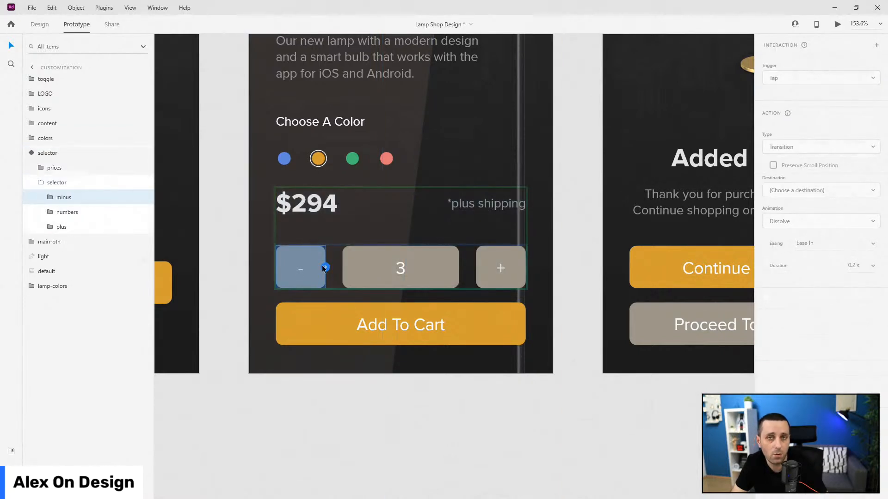
{"action": "left_click", "coordinate": [325, 267]}
{"action": "left_click", "coordinate": [839, 180]}
{"action": "left_click", "coordinate": [802, 225]}
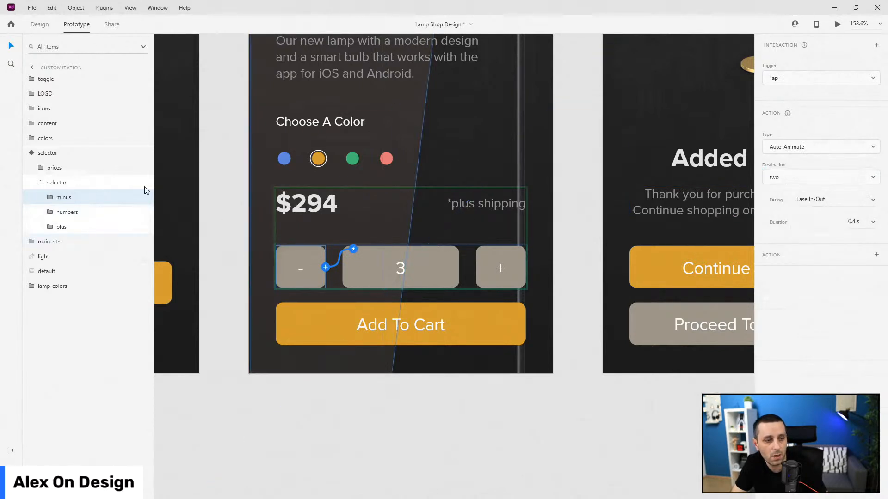
- Set the selector component back to its Default State
{"action": "left_click", "coordinate": [44, 182]}
{"action": "left_click", "coordinate": [76, 153]}
{"action": "left_click", "coordinate": [832, 60]}
- Preview the Customization artboard, test the plus and minus buttons from quantity 1 to 3 and back, and close the preview
{"action": "scroll", "coordinate": [426, 162], "scroll_direction": "down", "scroll_amount": 5}
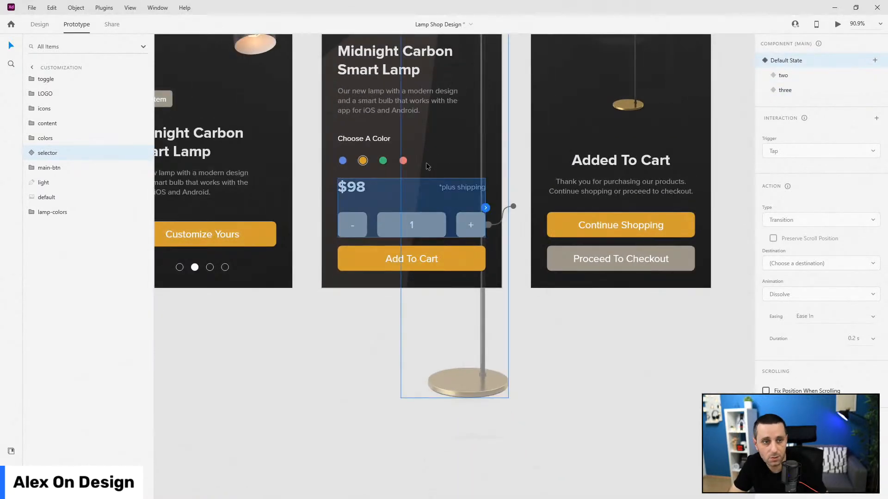
{"action": "key", "text": "ctrl+Return"}
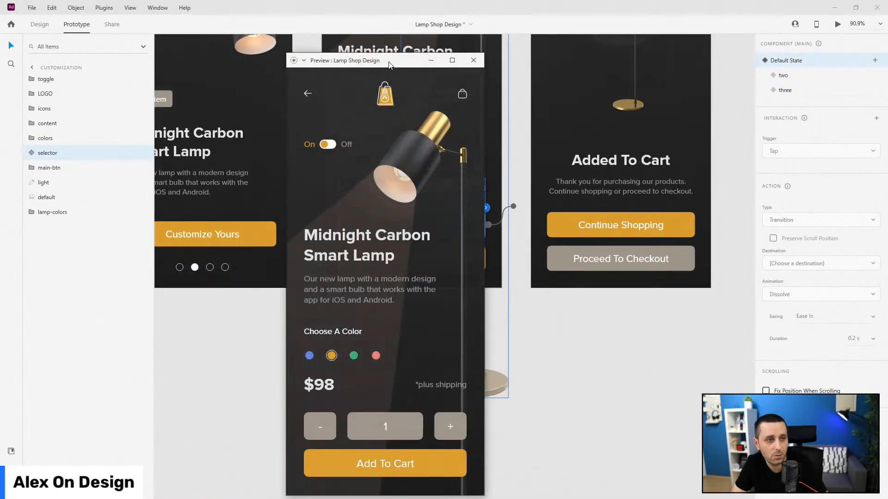
{"action": "left_click_drag", "start_coordinate": [388, 65], "coordinate": [364, 46]}
{"action": "left_click", "coordinate": [428, 405]}
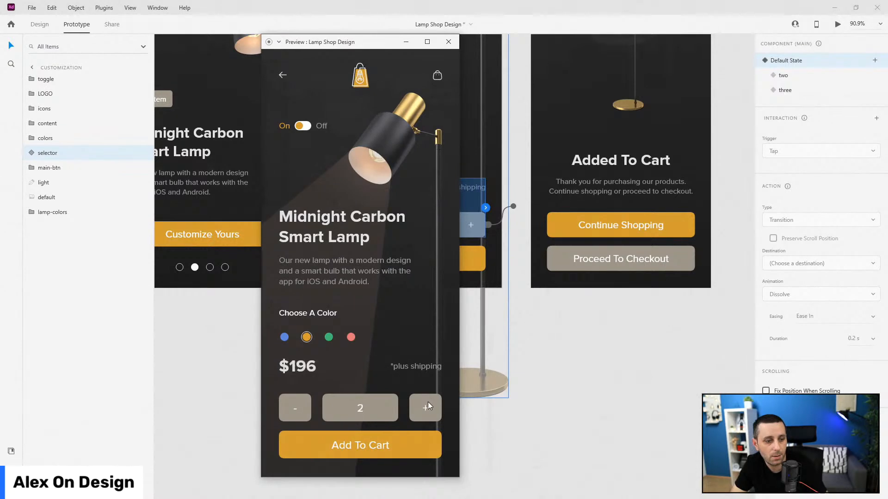
{"action": "left_click", "coordinate": [429, 407]}
{"action": "left_click", "coordinate": [301, 407]}
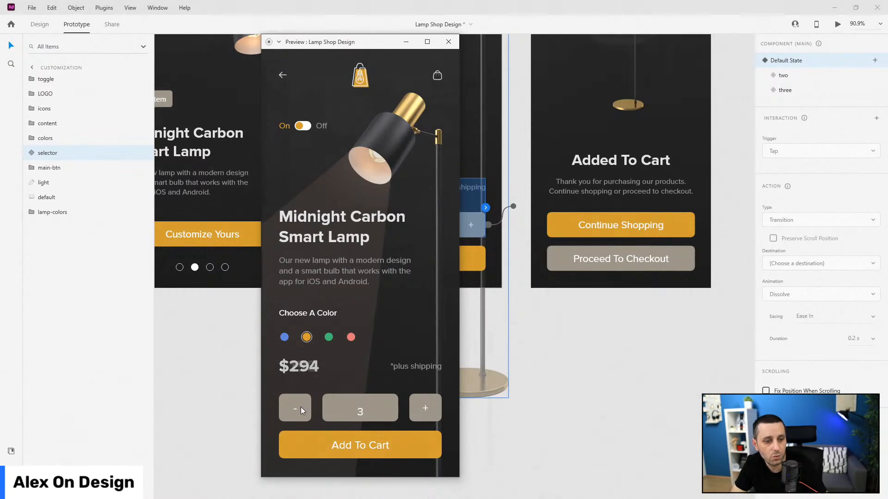
{"action": "left_click", "coordinate": [301, 408]}
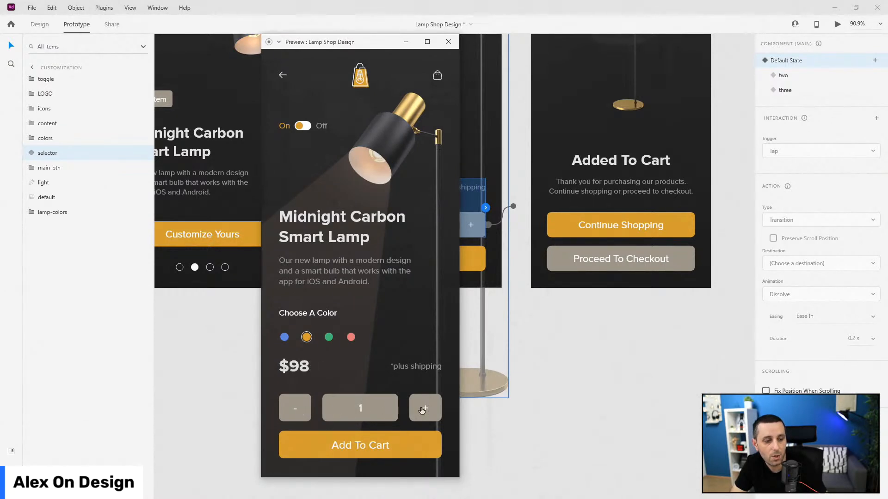
{"action": "left_click", "coordinate": [429, 407]}
{"action": "left_click", "coordinate": [429, 407]}
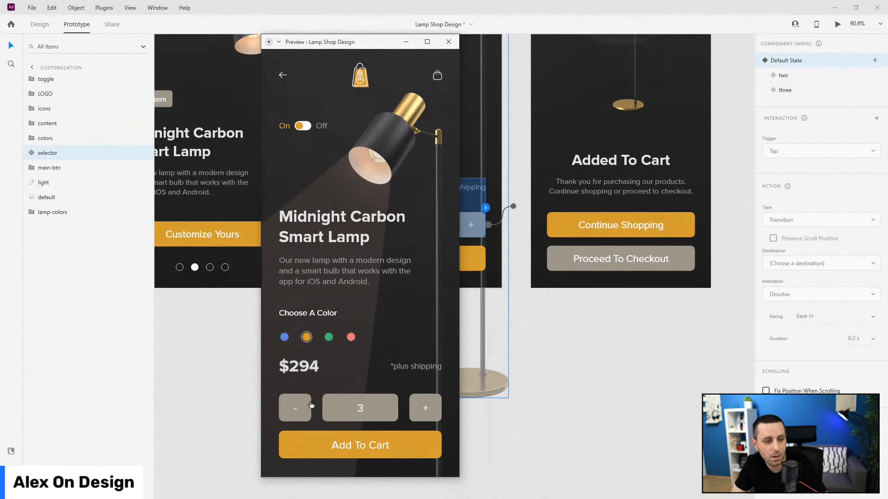
{"action": "left_click", "coordinate": [300, 412]}
{"action": "left_click", "coordinate": [300, 412]}
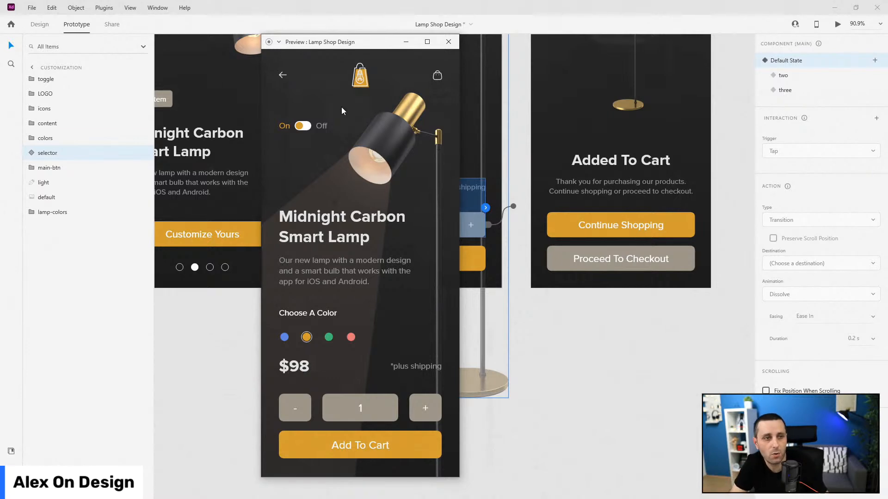
{"action": "left_click", "coordinate": [448, 42]}
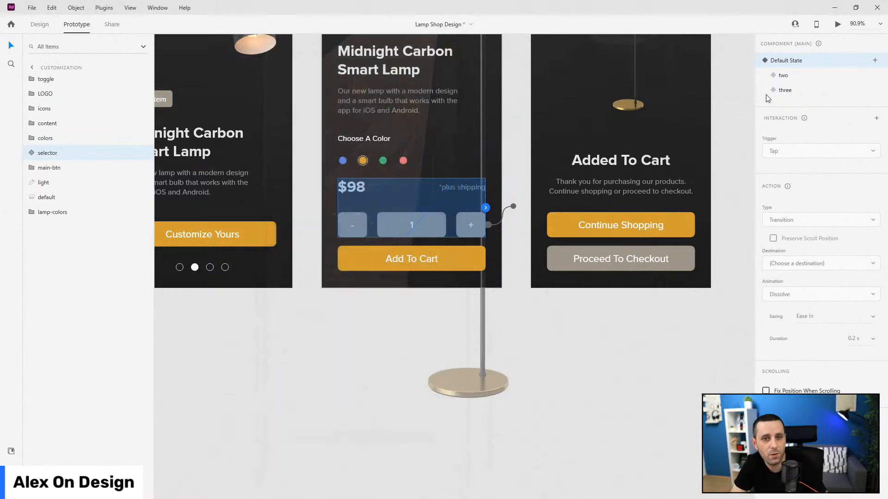
- Return to design mode and move the toggle layer directly above the light layer on the Customization artboard
{"action": "scroll", "coordinate": [491, 159], "scroll_direction": "up", "scroll_amount": 4}
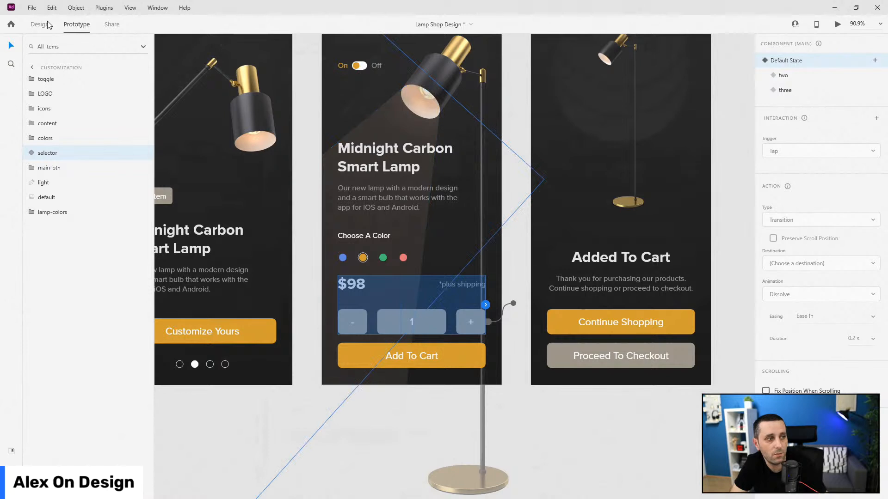
{"action": "left_click", "coordinate": [40, 25]}
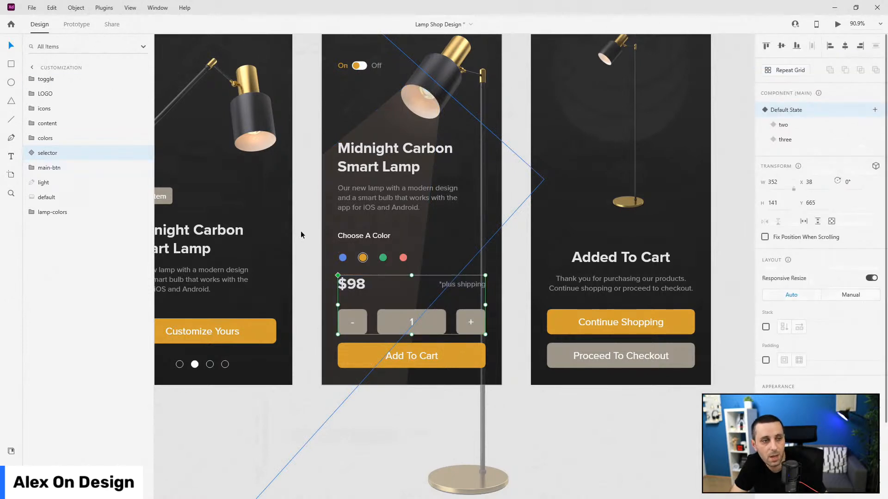
{"action": "scroll", "coordinate": [347, 224], "scroll_direction": "up", "scroll_amount": 2}
{"action": "scroll", "coordinate": [348, 217], "scroll_direction": "up", "scroll_amount": 1}
{"action": "left_click", "coordinate": [360, 137]}
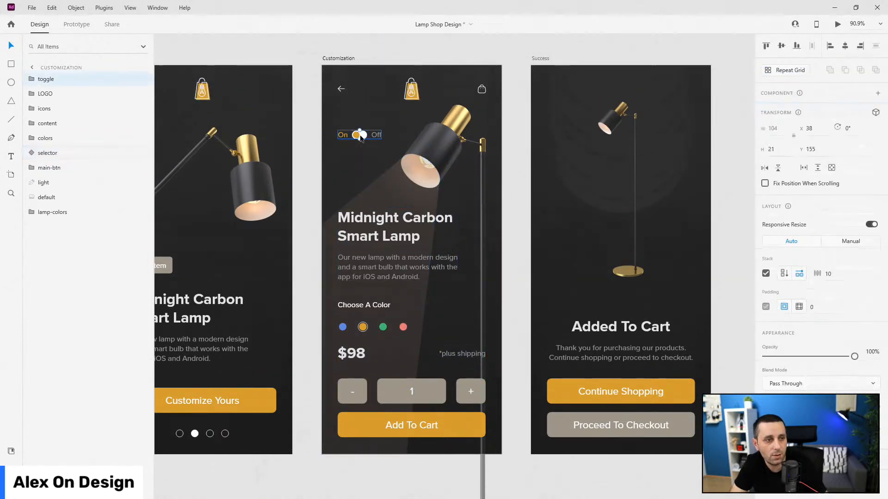
{"action": "left_click", "coordinate": [399, 190]}
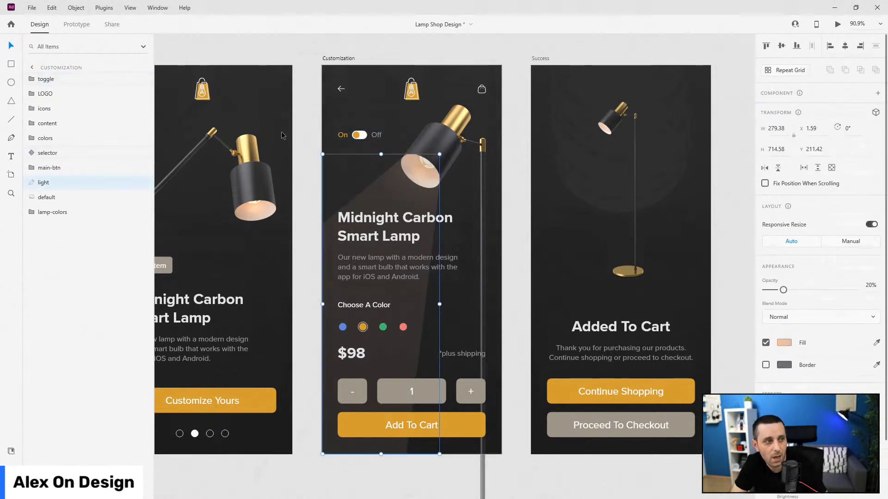
{"action": "left_click_drag", "start_coordinate": [56, 83], "coordinate": [60, 185]}
- Group the toggle and light layers and name the group light-switch
{"action": "left_click", "coordinate": [59, 185], "text": "shift"}
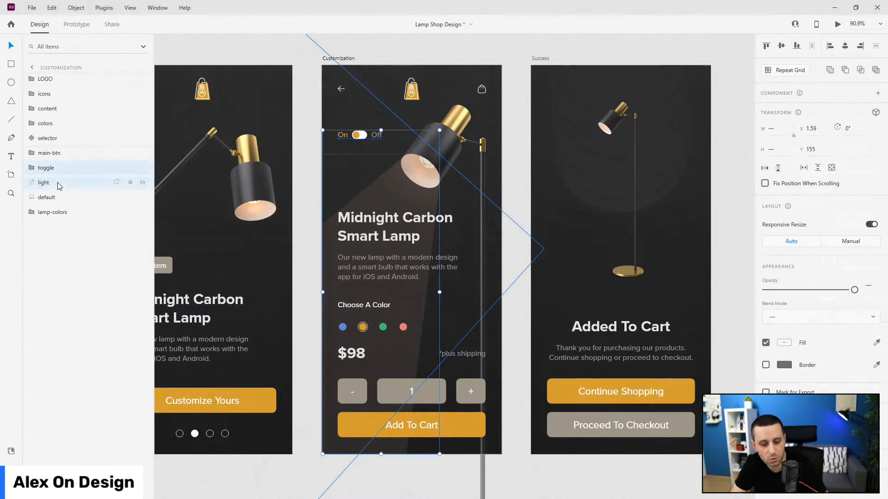
{"action": "key", "text": "ctrl+g"}
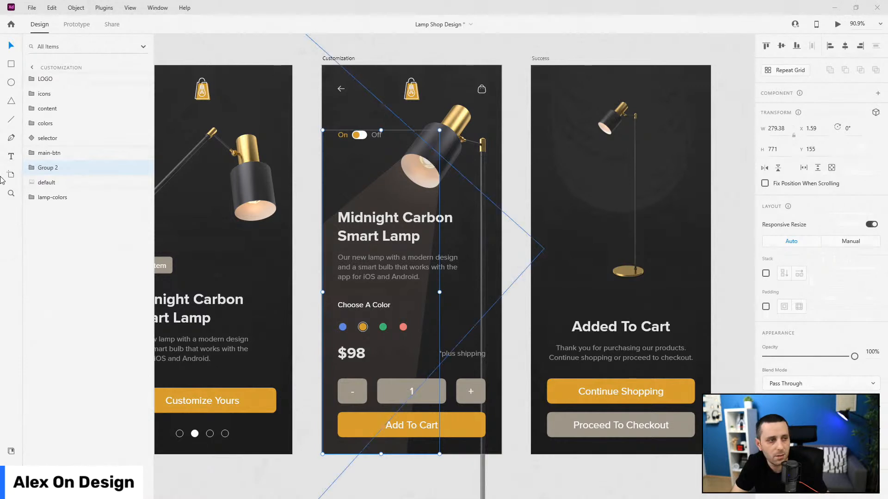
{"action": "double_click", "coordinate": [43, 167]}
{"action": "key", "text": "BackSpace"}
{"action": "type", "text": "light-switch"}
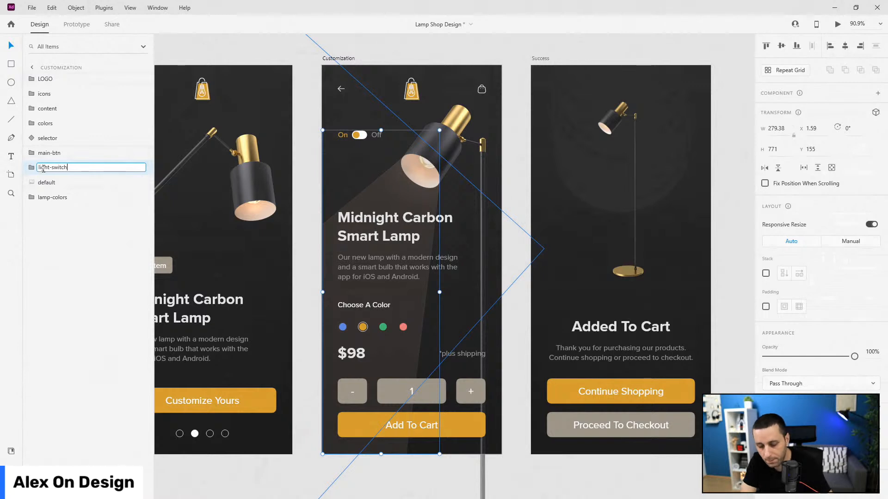
{"action": "key", "text": "Return"}
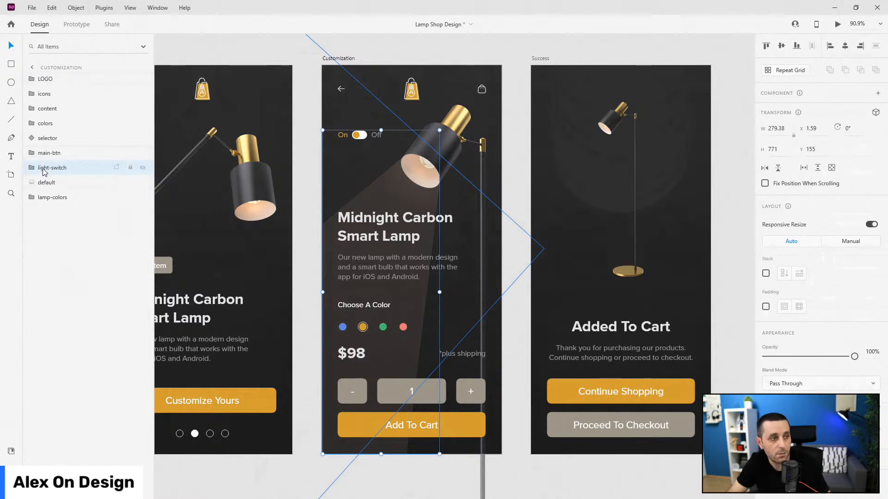
- Slide the orange on circle inside the toggle to the Off end, at X 90
{"action": "left_click", "coordinate": [33, 168]}
{"action": "left_click", "coordinate": [46, 183]}
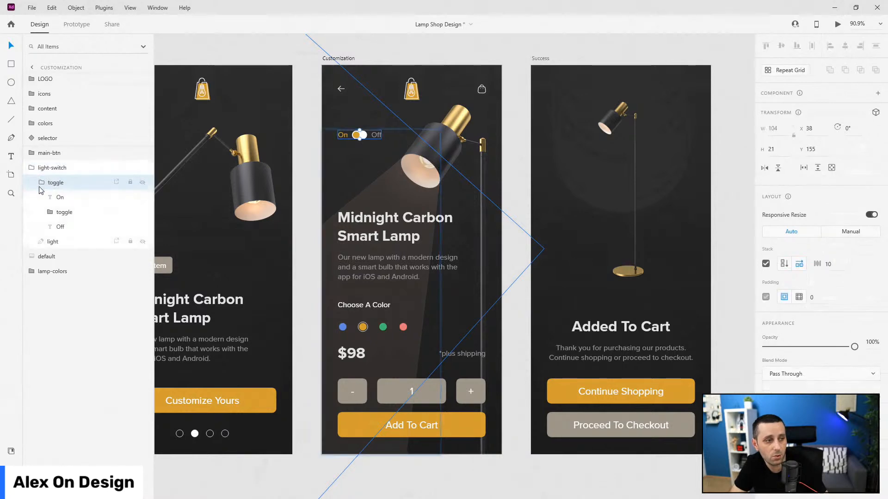
{"action": "scroll", "coordinate": [365, 127], "scroll_direction": "up", "scroll_amount": 5}
{"action": "scroll", "coordinate": [367, 116], "scroll_direction": "up", "scroll_amount": 3}
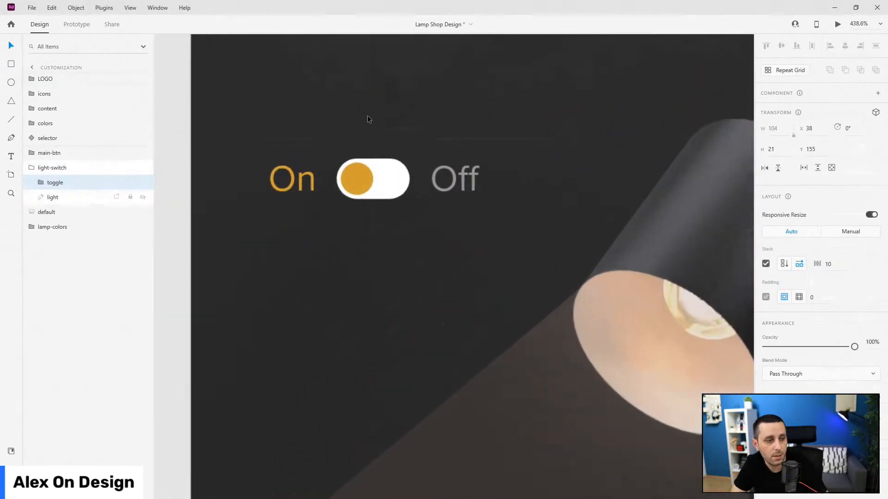
{"action": "scroll", "coordinate": [369, 126], "scroll_direction": "up", "scroll_amount": 3}
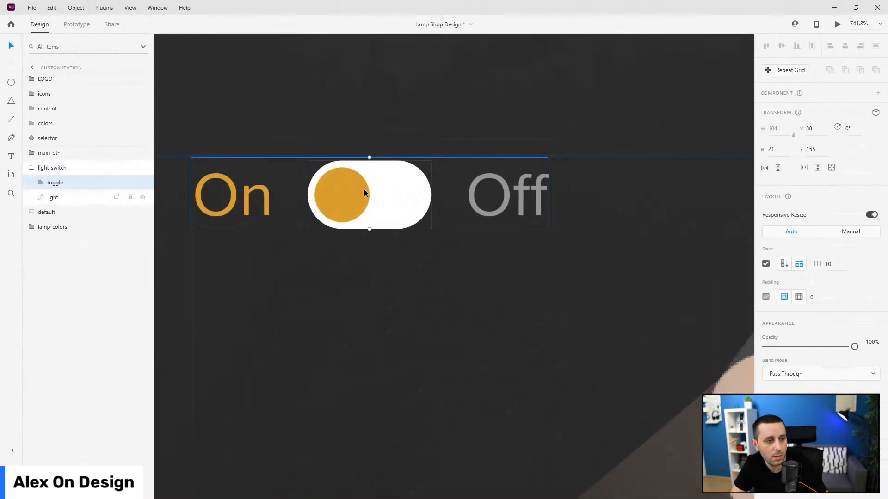
{"action": "double_click", "coordinate": [349, 192]}
{"action": "left_click_drag", "start_coordinate": [349, 192], "coordinate": [400, 190]}
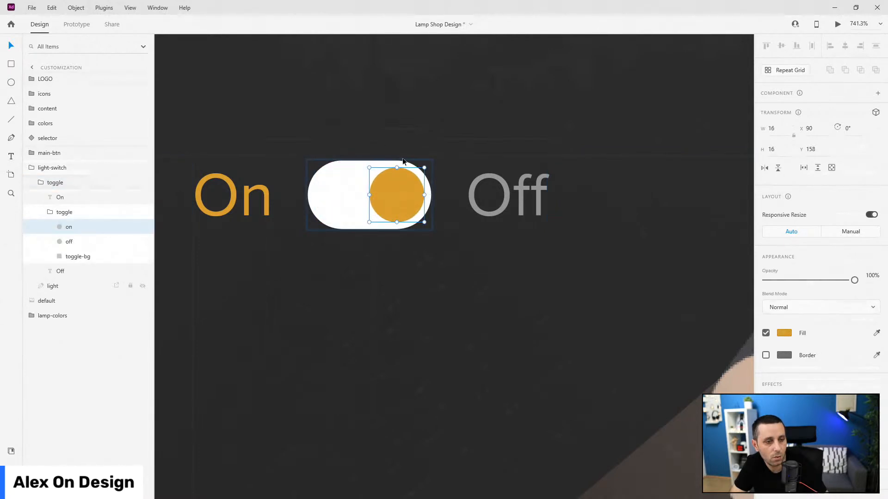
- Recolor the On label with the saved Paragraph color #979797
{"action": "left_click", "coordinate": [248, 194]}
{"action": "left_click", "coordinate": [11, 451]}
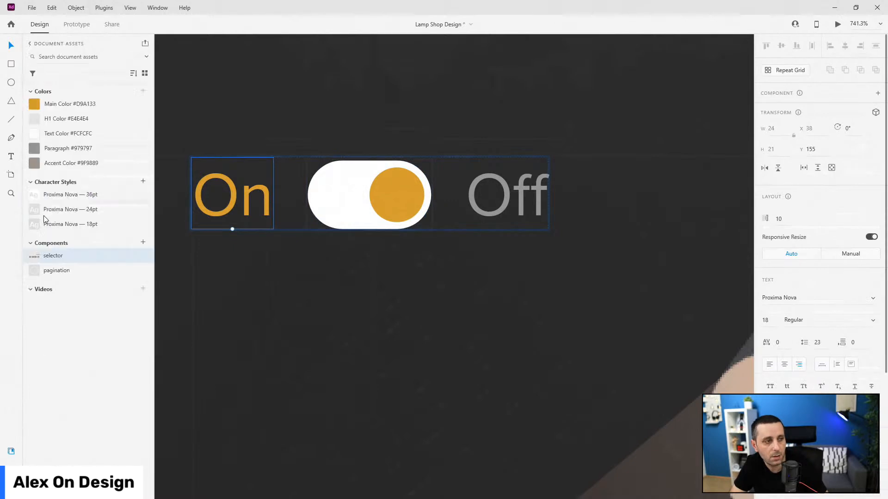
{"action": "left_click", "coordinate": [70, 153]}
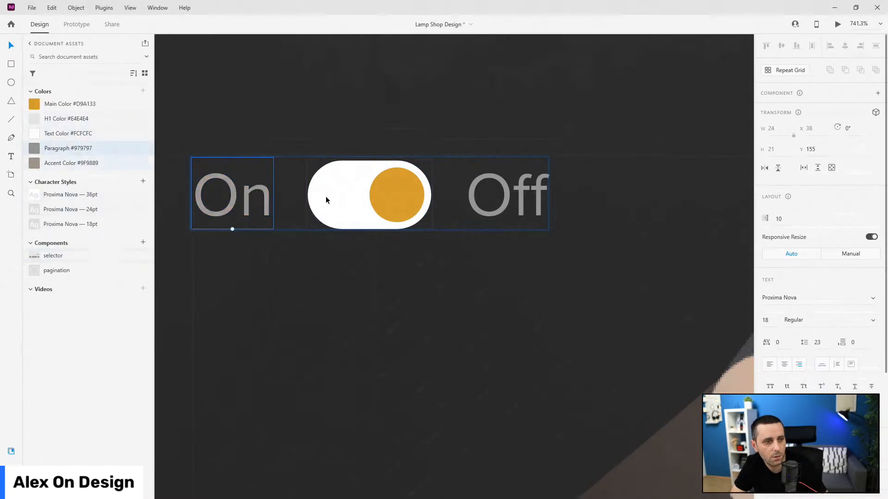
- Move the transparent off circle to the Off end of the toggle, over the orange circle, and select the on circle
{"action": "left_click", "coordinate": [350, 198]}
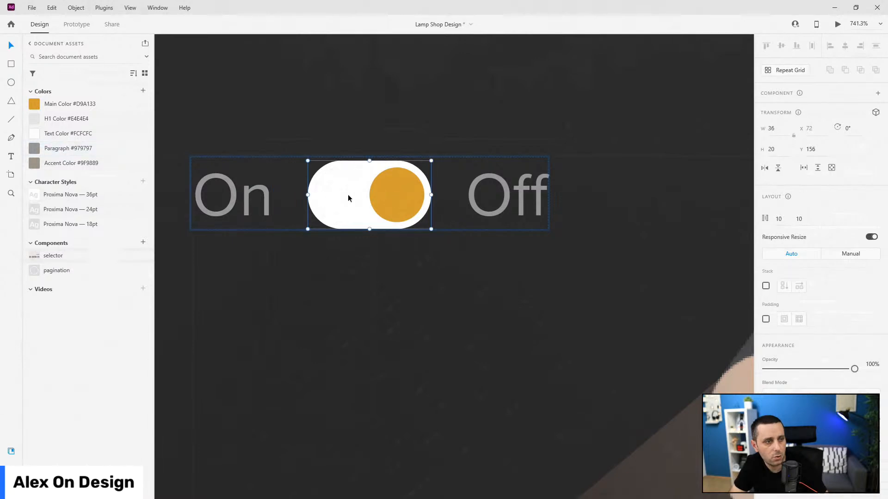
{"action": "double_click", "coordinate": [335, 211]}
{"action": "key", "text": "ctrl+y"}
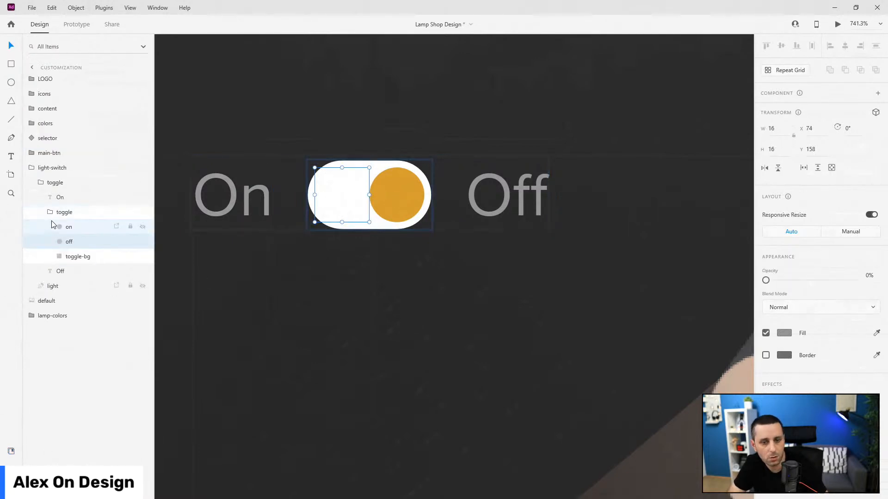
{"action": "key", "text": "0"}
{"action": "left_click_drag", "start_coordinate": [342, 194], "coordinate": [393, 194]}
{"action": "left_click", "coordinate": [411, 185]}
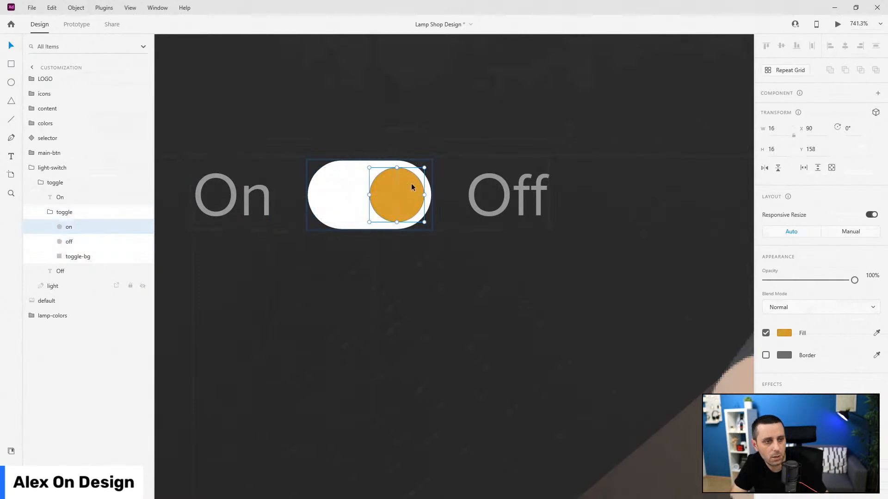
- Set the on circle's opacity to 0% and collapse the toggle and light-switch groups
{"action": "key", "text": "0"}
{"action": "key", "text": "0"}
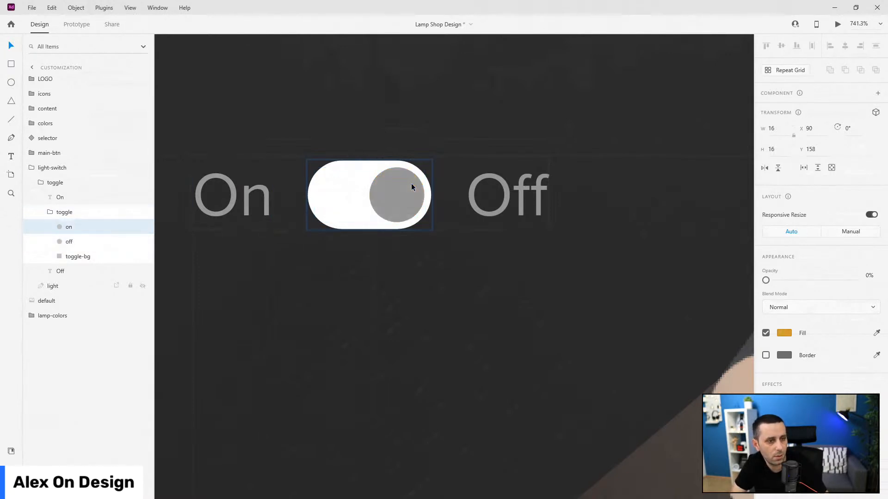
{"action": "left_click", "coordinate": [50, 212]}
{"action": "left_click", "coordinate": [40, 182]}
{"action": "left_click", "coordinate": [32, 168]}
{"action": "scroll", "coordinate": [436, 192], "scroll_direction": "down", "scroll_amount": 8}
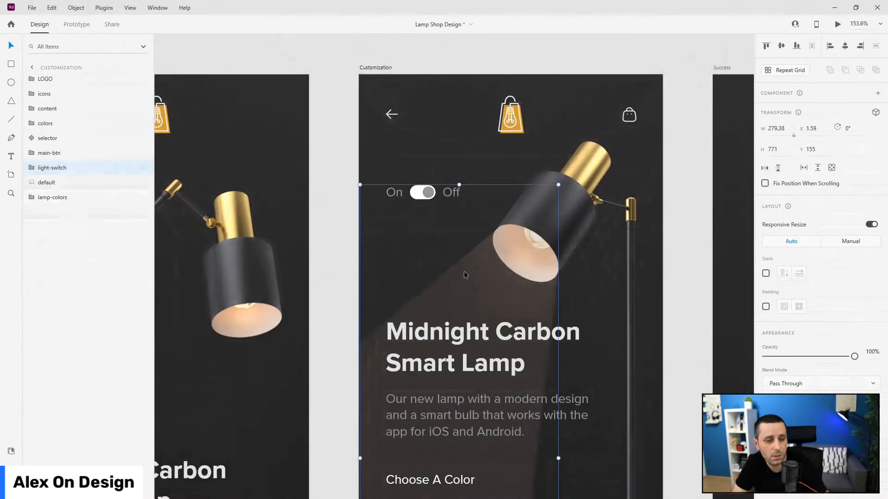
- Set the opacity of the light beam shape inside light-switch to 0% and collapse the group
{"action": "double_click", "coordinate": [467, 280]}
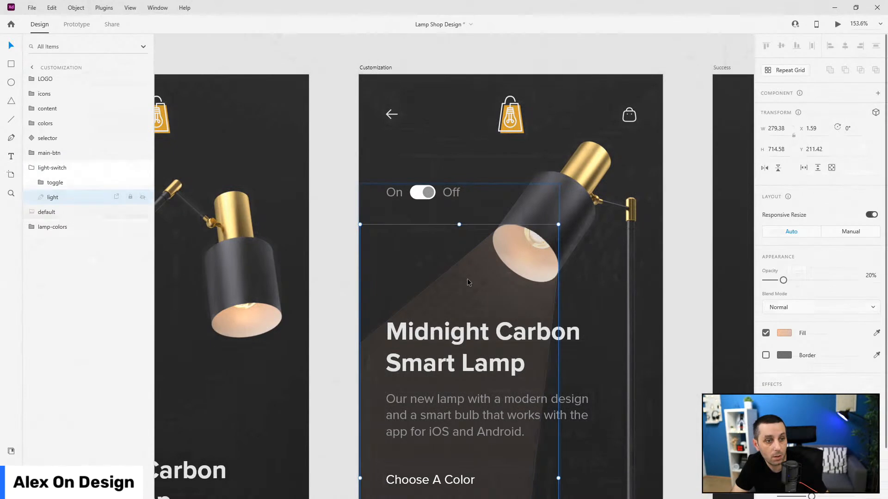
{"action": "key", "text": "0"}
{"action": "key", "text": "0"}
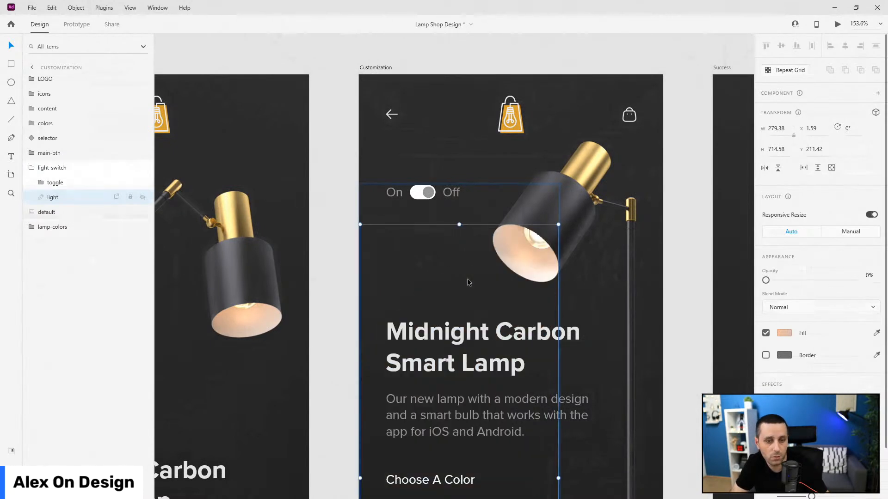
{"action": "key", "text": "2"}
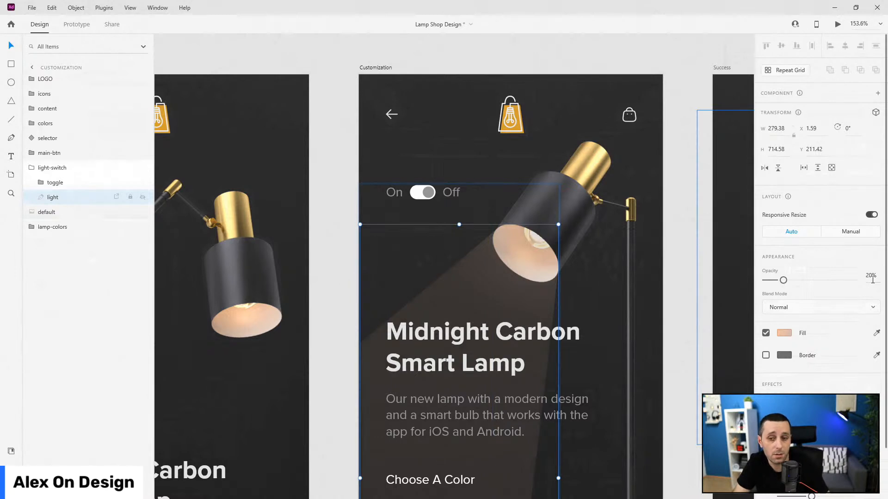
{"action": "scroll", "coordinate": [873, 278], "scroll_direction": "down", "scroll_amount": 2}
{"action": "key", "text": "0"}
{"action": "key", "text": "0"}
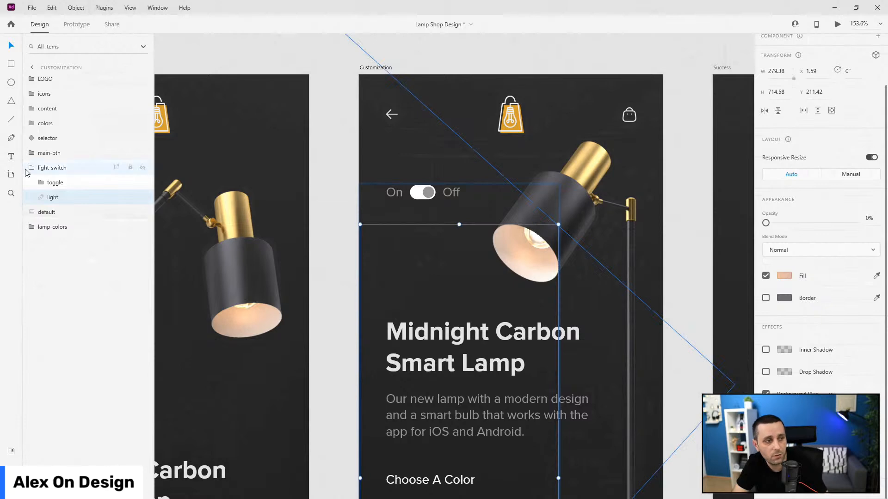
{"action": "left_click", "coordinate": [25, 169]}
{"action": "scroll", "coordinate": [382, 212], "scroll_direction": "down", "scroll_amount": 5}
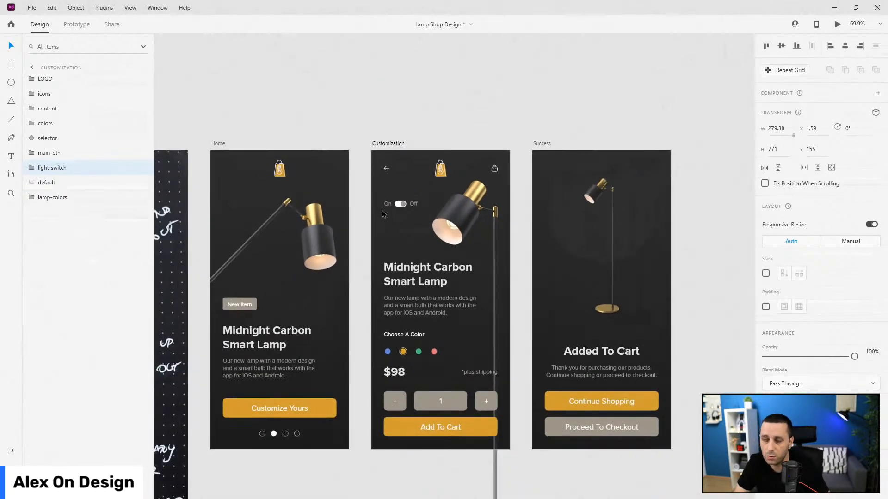
- Reorder the Customization layers so default is at the very back, with light-switch just above it and lamp-colors above light-switch
{"action": "left_click", "coordinate": [60, 184]}
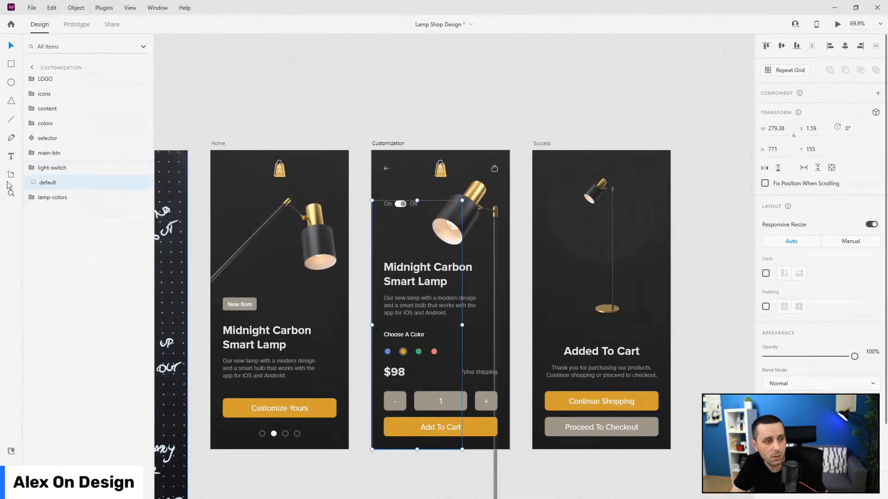
{"action": "left_click_drag", "start_coordinate": [73, 184], "coordinate": [62, 213]}
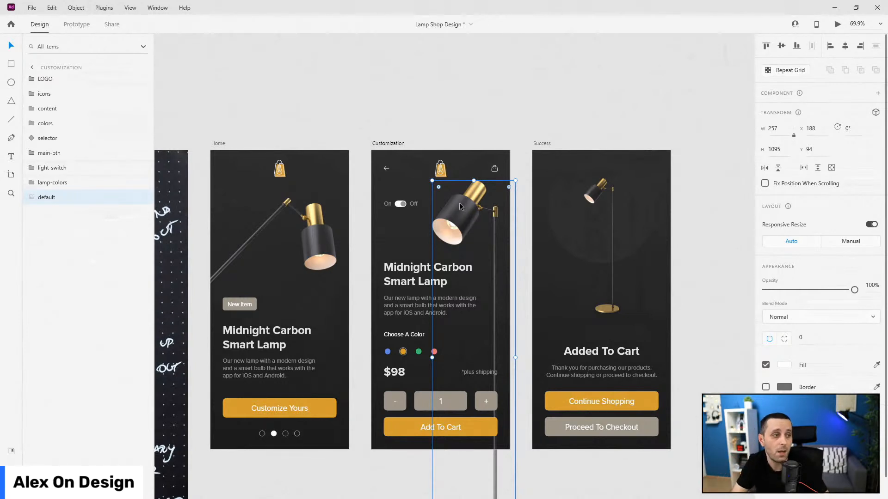
{"action": "left_click_drag", "start_coordinate": [60, 169], "coordinate": [55, 194]}
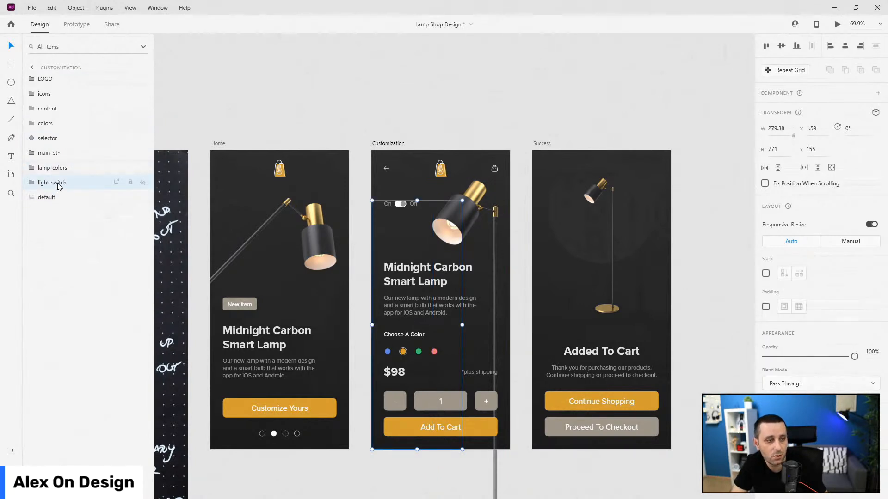
- Turn the light-switch group into a component and add a new state named on
{"action": "key", "text": "ctrl+k"}
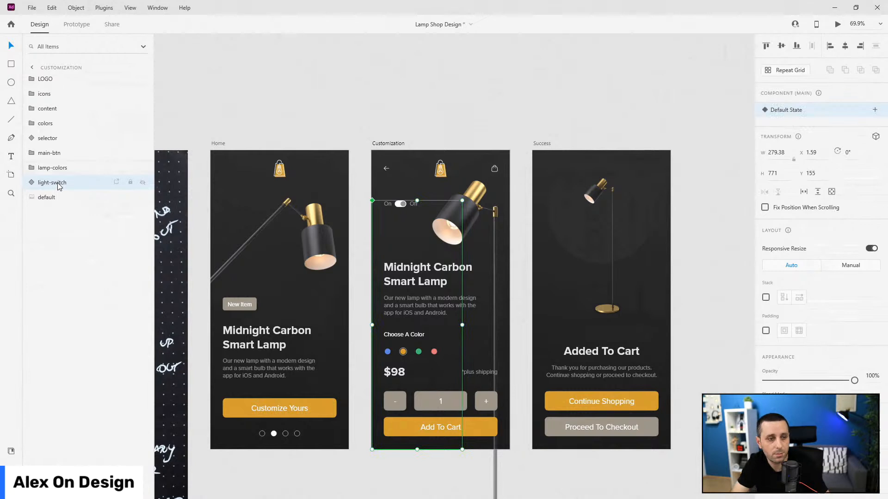
{"action": "left_click", "coordinate": [874, 110]}
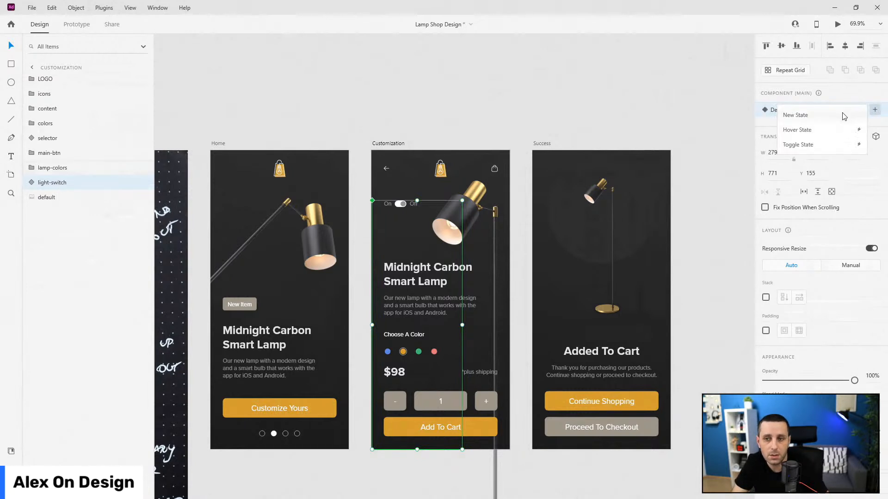
{"action": "left_click", "coordinate": [843, 116]}
{"action": "type", "text": "on"}
{"action": "key", "text": "Return"}
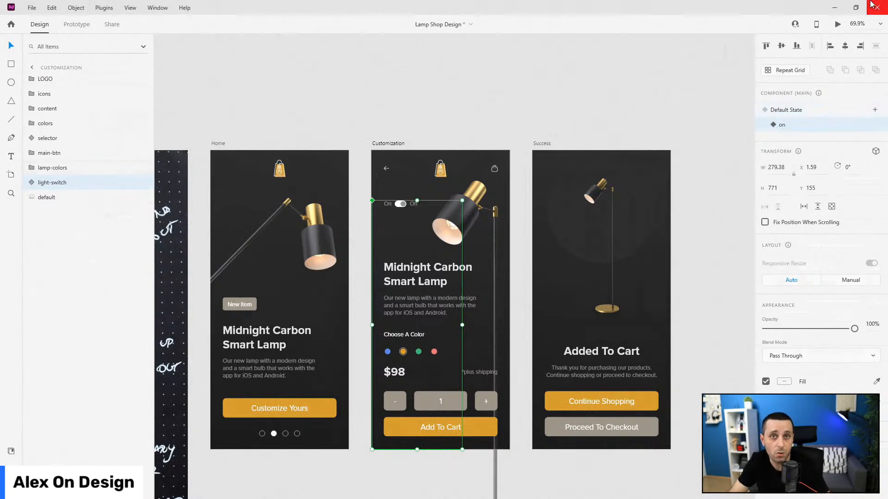
- Set the light beam's opacity to 20% in the on state of the light-switch component
{"action": "left_click", "coordinate": [27, 185]}
{"action": "left_click", "coordinate": [52, 213]}
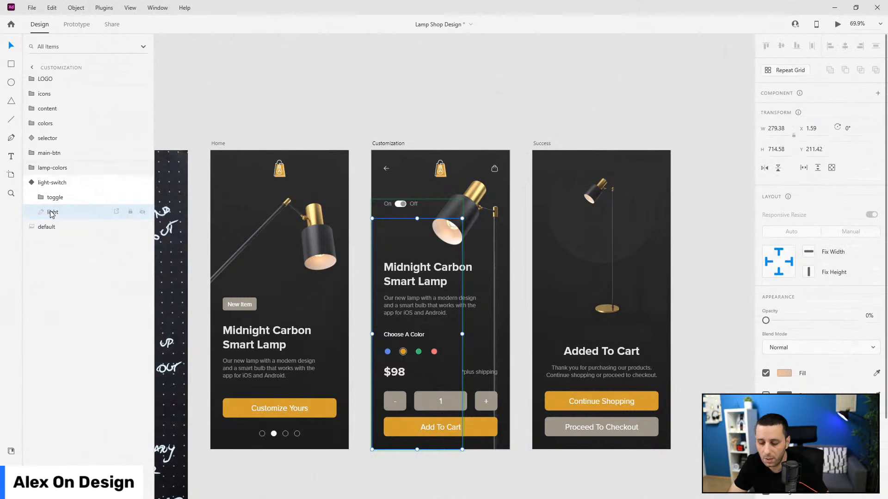
{"action": "key", "text": "0"}
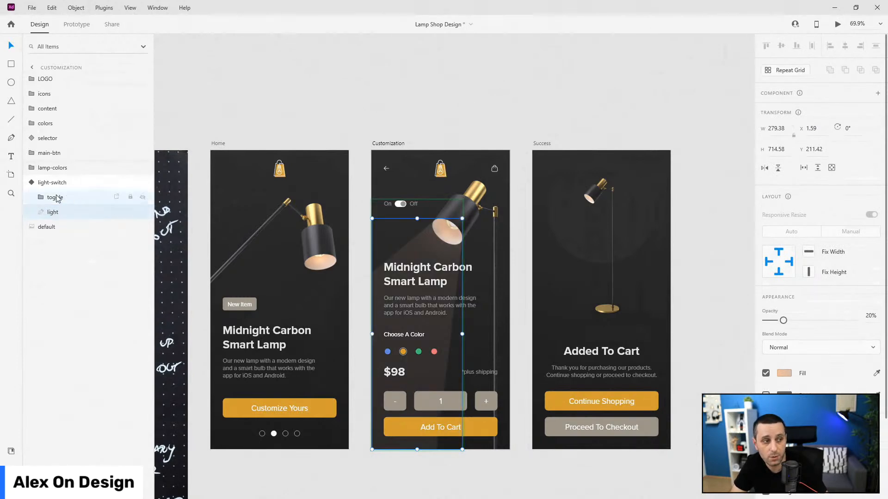
- Move the on and off circles together to the On end of the toggle, at X 74
{"action": "left_click", "coordinate": [55, 198]}
{"action": "scroll", "coordinate": [421, 205], "scroll_direction": "up", "scroll_amount": 12}
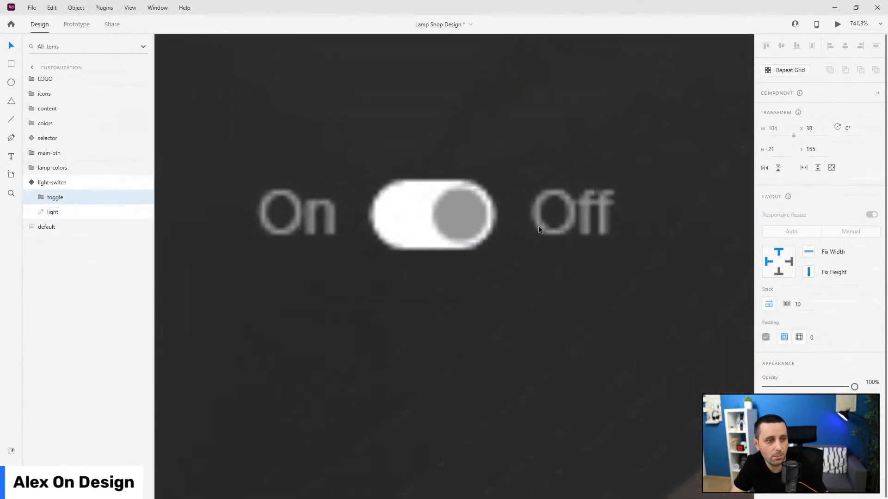
{"action": "double_click", "coordinate": [468, 212]}
{"action": "double_click", "coordinate": [468, 213]}
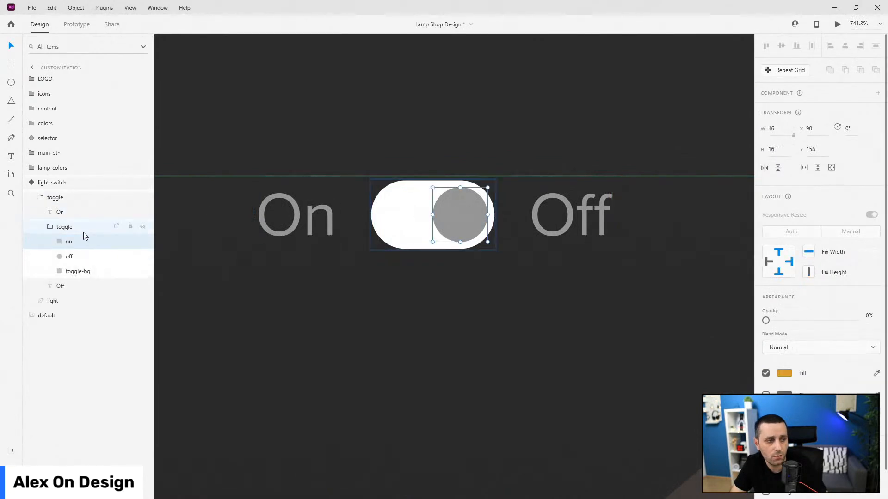
{"action": "left_click", "coordinate": [71, 258], "text": "shift"}
{"action": "scroll", "coordinate": [336, 224], "scroll_direction": "up", "scroll_amount": 3}
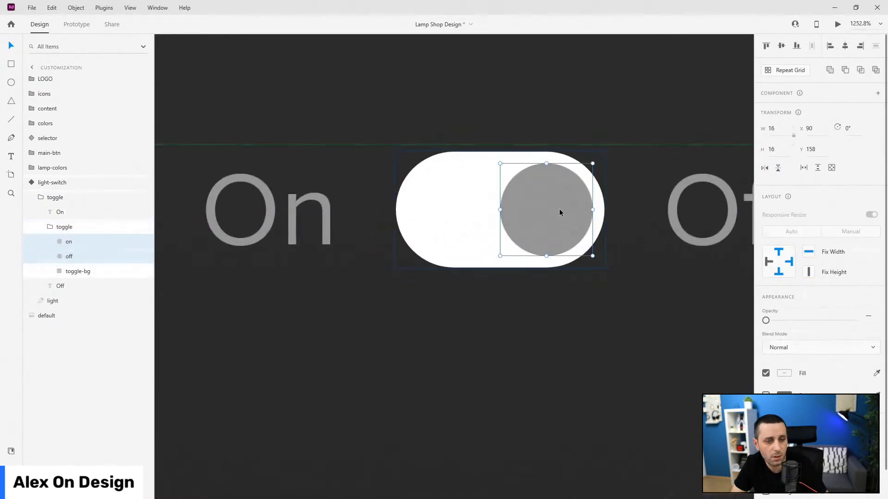
{"action": "left_click_drag", "start_coordinate": [556, 209], "coordinate": [464, 210]}
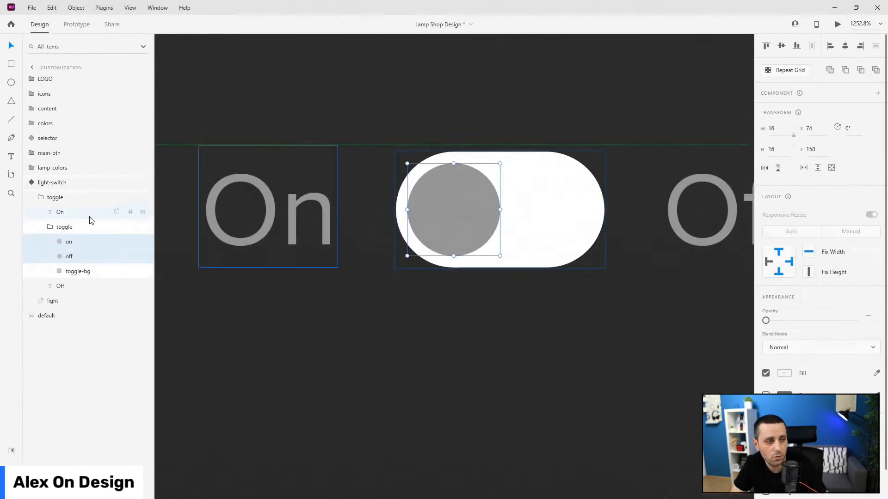
- Set the on circle's opacity to 100% and the off circle's opacity to 0%
{"action": "left_click", "coordinate": [73, 241]}
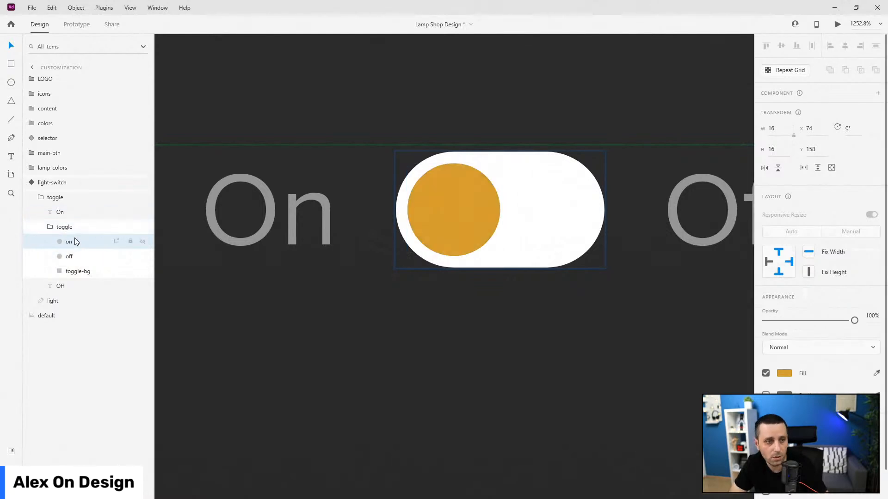
{"action": "left_click", "coordinate": [83, 257]}
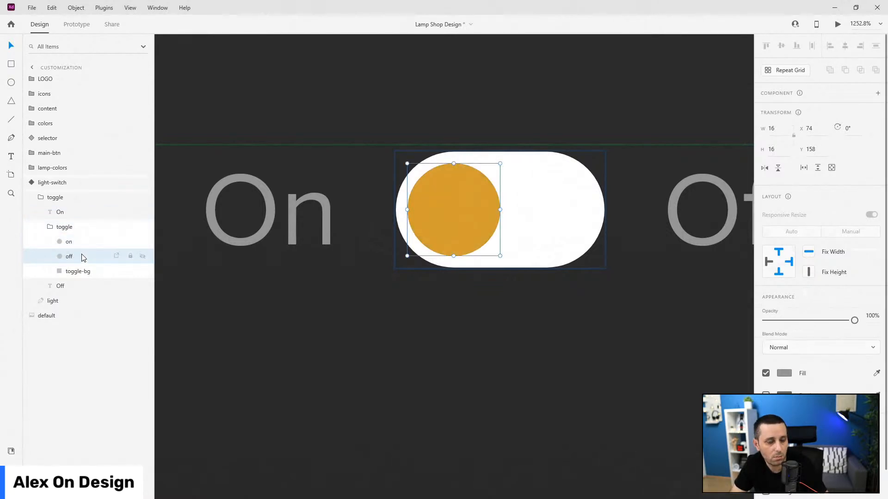
{"action": "key", "text": "0"}
{"action": "key", "text": "0"}
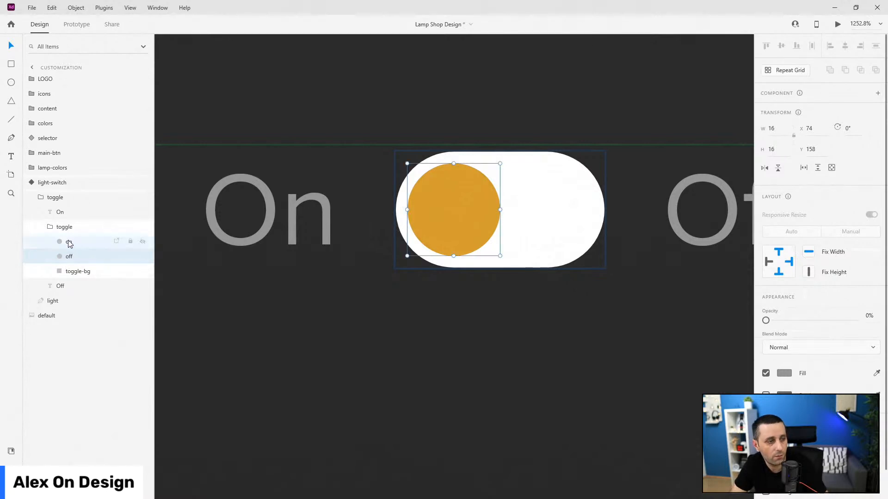
- Recolor the On label with the saved Main Color #D9A133 and collapse the toggle and light-switch layers
{"action": "left_click", "coordinate": [293, 203]}
{"action": "left_click", "coordinate": [10, 452]}
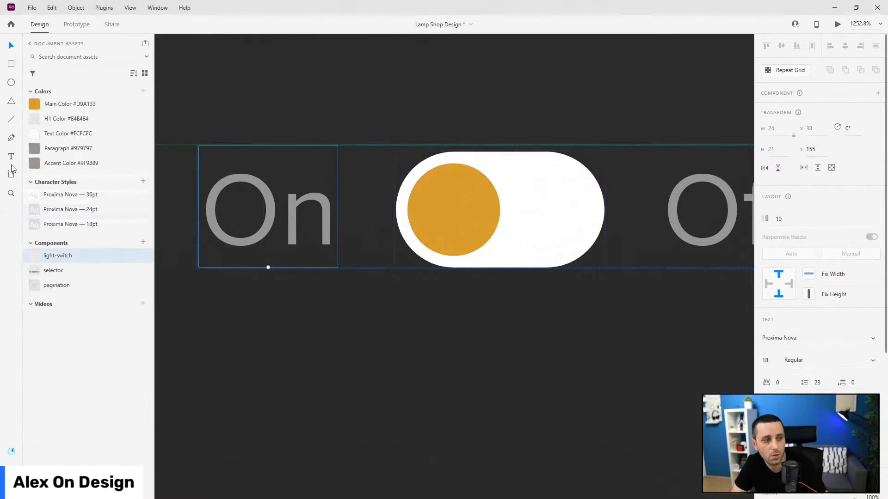
{"action": "left_click", "coordinate": [47, 105]}
{"action": "left_click", "coordinate": [11, 467]}
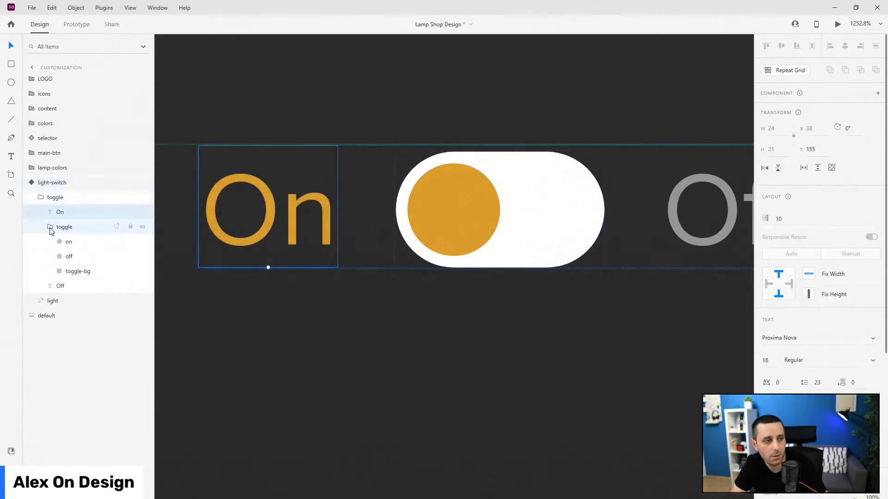
{"action": "left_click", "coordinate": [49, 227]}
{"action": "left_click", "coordinate": [40, 197]}
{"action": "left_click", "coordinate": [31, 182]}
{"action": "scroll", "coordinate": [257, 203], "scroll_direction": "down", "scroll_amount": 1}
{"action": "scroll", "coordinate": [260, 207], "scroll_direction": "down", "scroll_amount": 15}
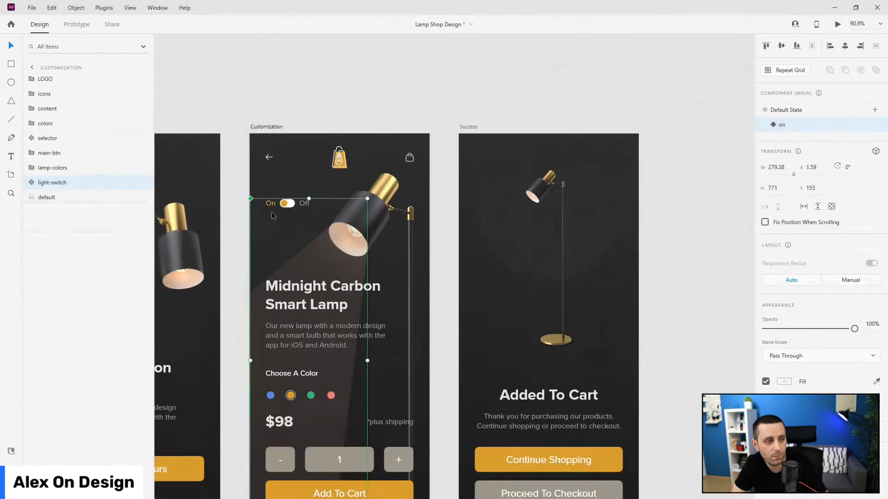
- Prototype a Tap interaction on the Default State's toggle group that auto-animates to the on state with Ease In-Out over 0.8 s
{"action": "left_click", "coordinate": [827, 112]}
{"action": "left_click", "coordinate": [73, 27]}
{"action": "scroll", "coordinate": [311, 196], "scroll_direction": "up", "scroll_amount": 8}
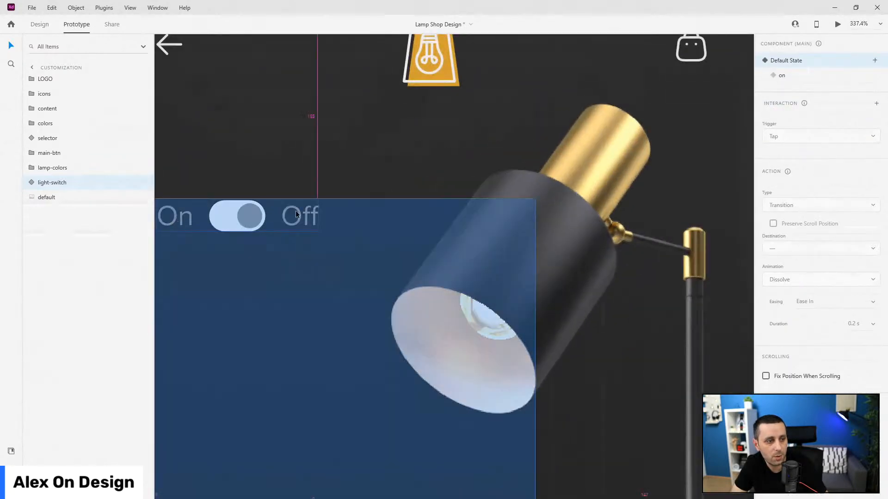
{"action": "scroll", "coordinate": [268, 212], "scroll_direction": "down", "scroll_amount": 3}
{"action": "double_click", "coordinate": [356, 217]}
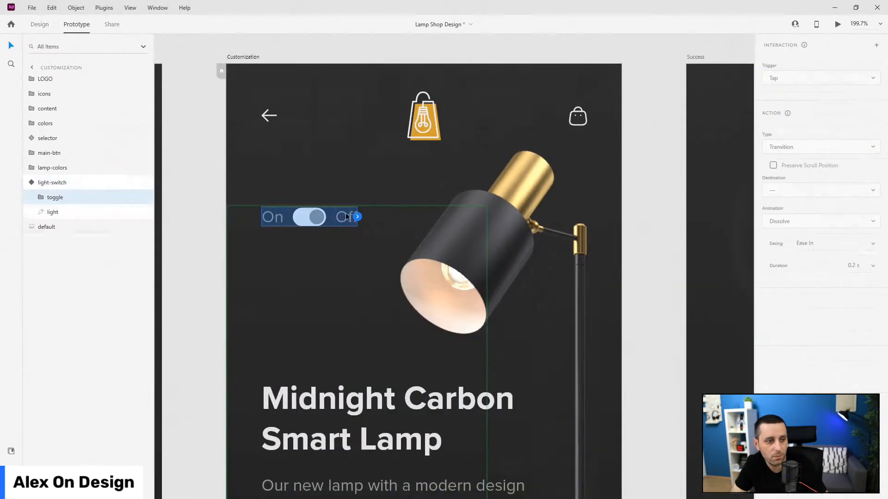
{"action": "left_click", "coordinate": [356, 217]}
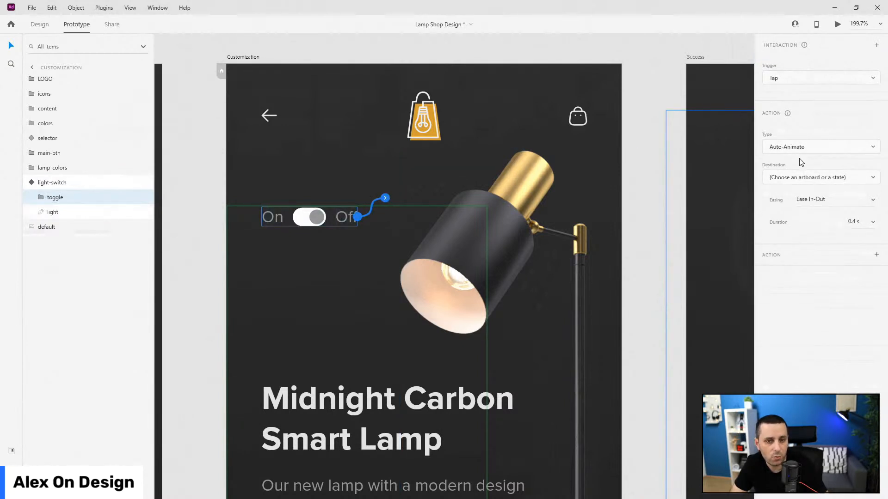
{"action": "left_click", "coordinate": [807, 179]}
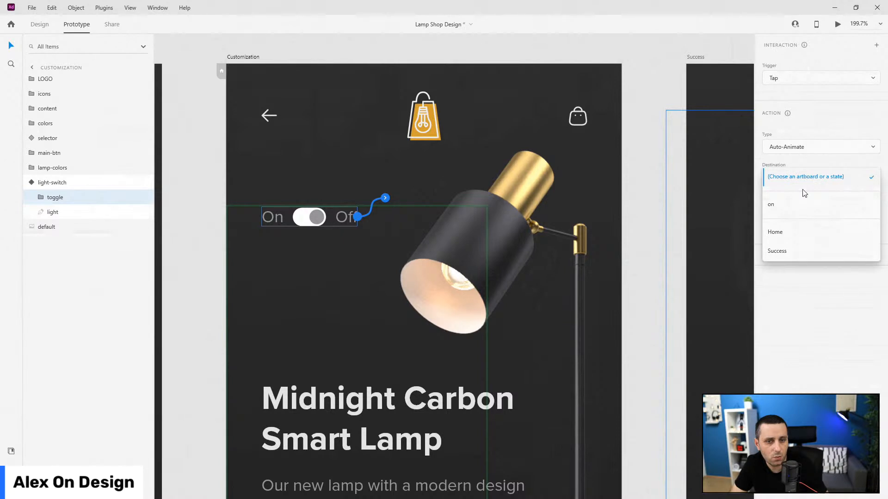
{"action": "left_click", "coordinate": [801, 205]}
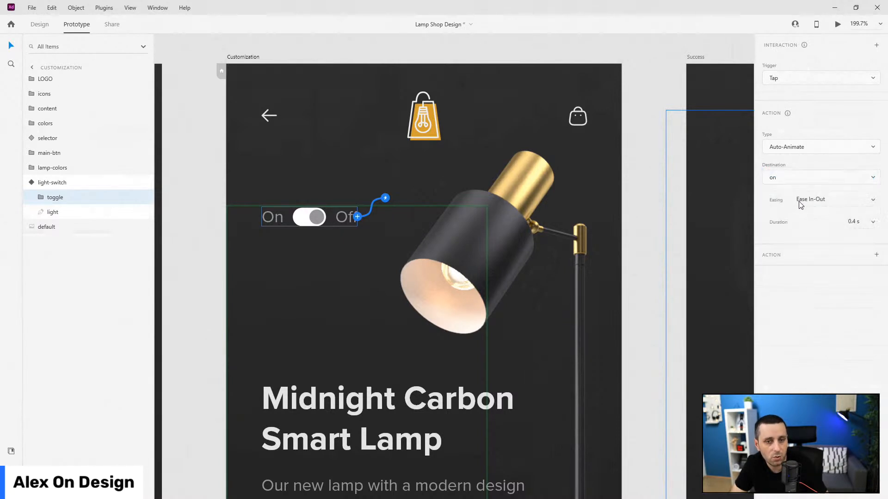
{"action": "left_click", "coordinate": [873, 223]}
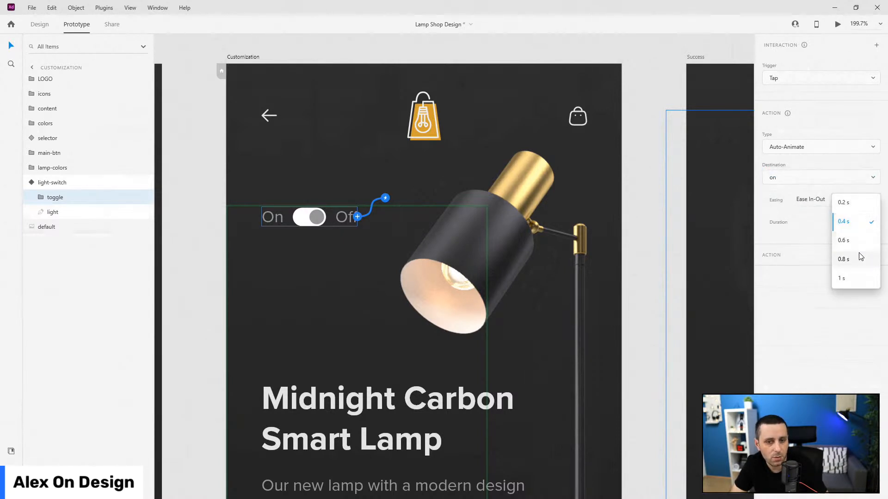
{"action": "left_click", "coordinate": [861, 258]}
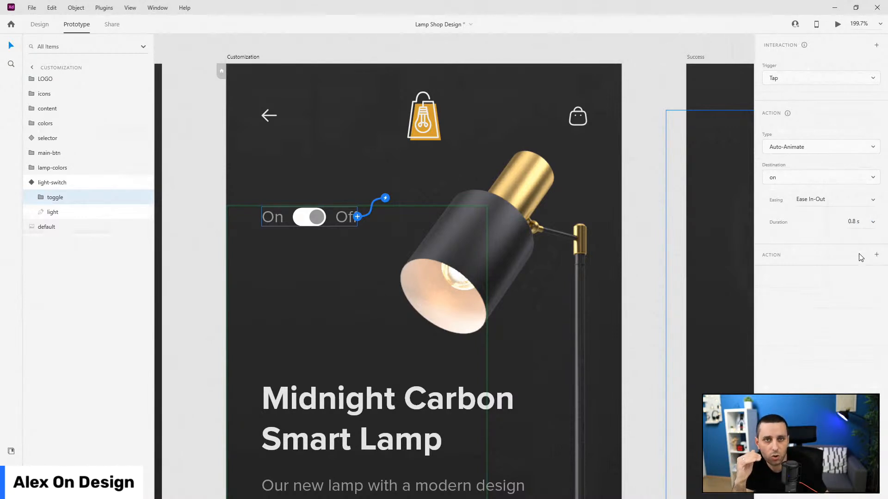
- Add a Tap interaction to the on state's toggle group that auto-animates back to Default State with Ease In-Out over 0.8 s
{"action": "left_click", "coordinate": [34, 183]}
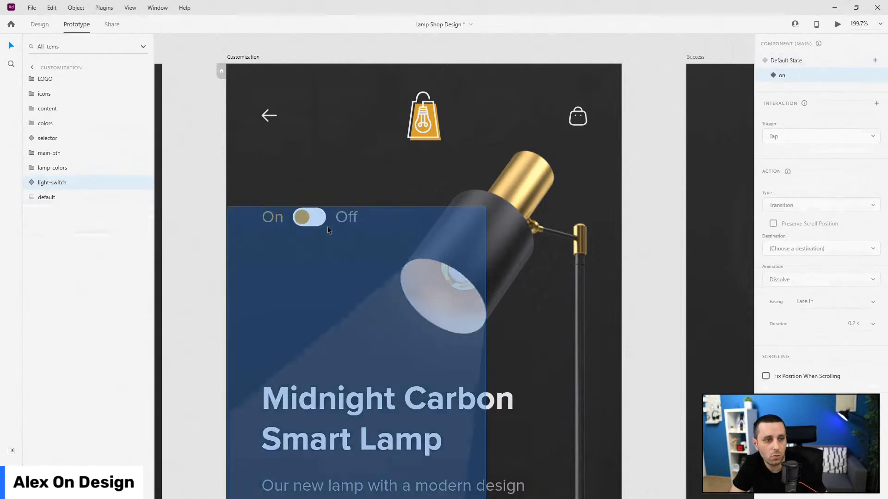
{"action": "double_click", "coordinate": [351, 217]}
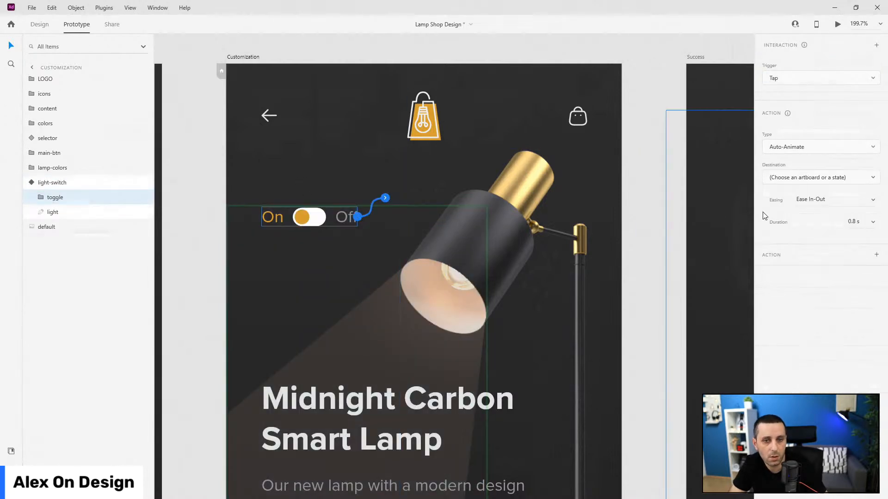
{"action": "left_click", "coordinate": [791, 184]}
{"action": "left_click", "coordinate": [794, 204]}
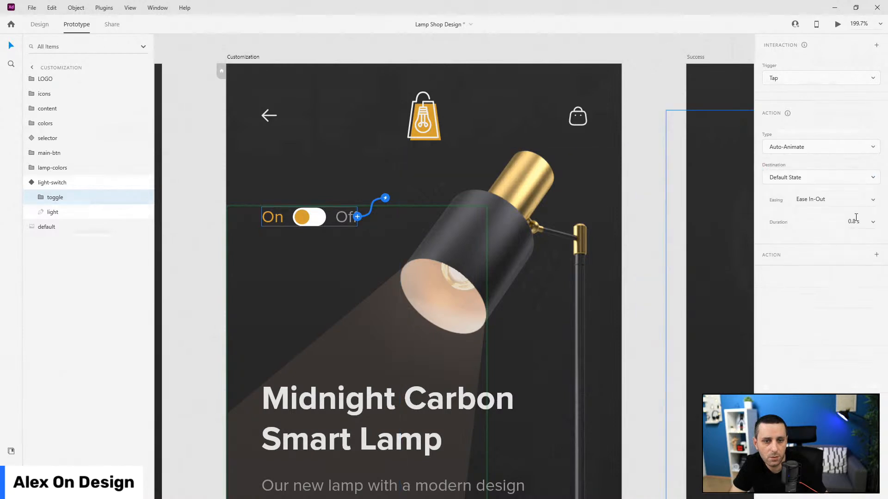
- Return the light-switch component to its Default State and open the prototype preview beside the layers
{"action": "left_click", "coordinate": [29, 182]}
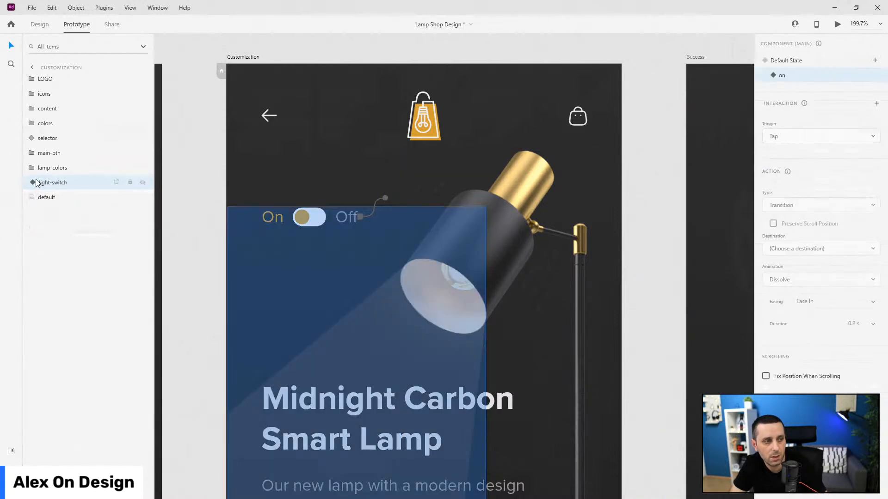
{"action": "left_click", "coordinate": [826, 62]}
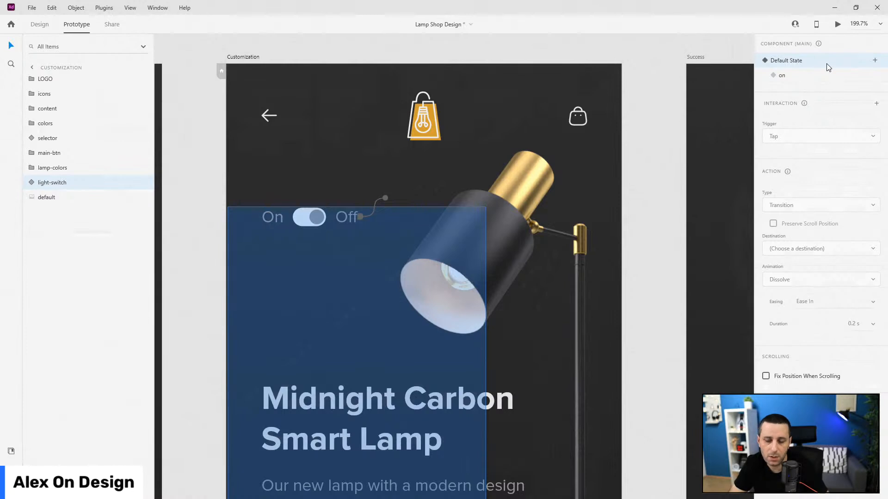
{"action": "key", "text": "ctrl+Return"}
{"action": "left_click_drag", "start_coordinate": [361, 60], "coordinate": [257, 40]}
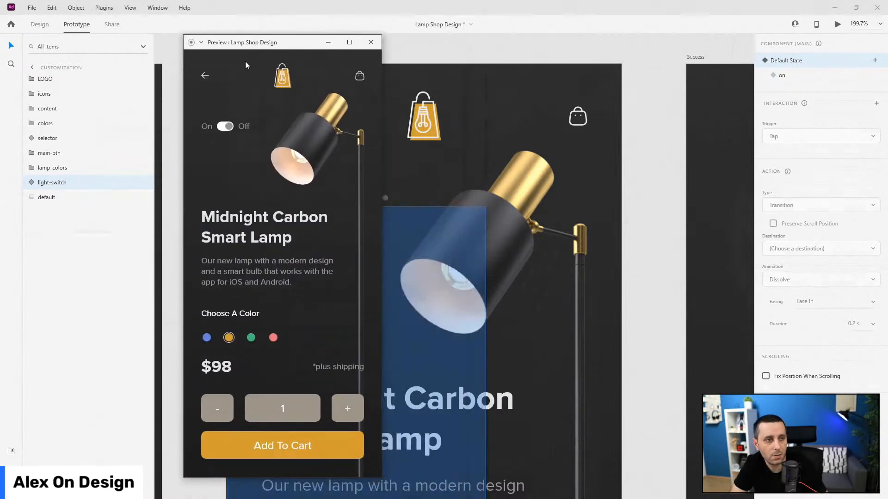
- Test the On/Off toggle repeatedly in the preview to check the light's animation in both directions
{"action": "left_click", "coordinate": [223, 127]}
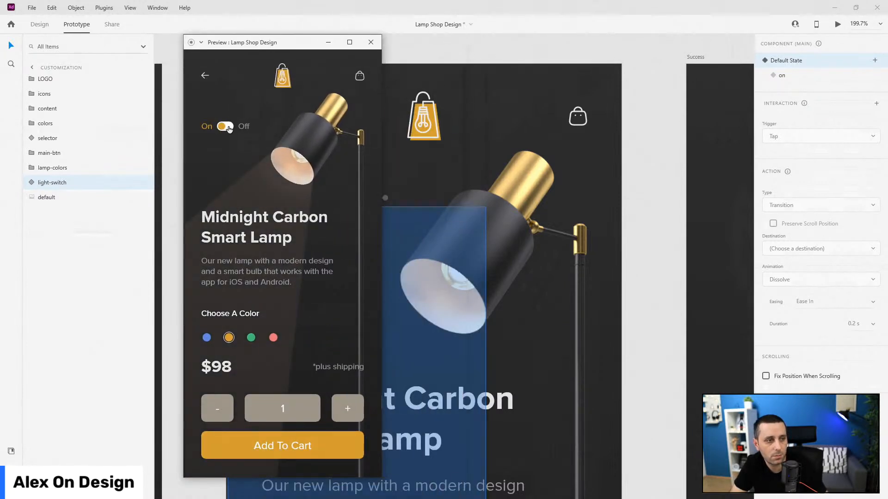
{"action": "left_click", "coordinate": [222, 185]}
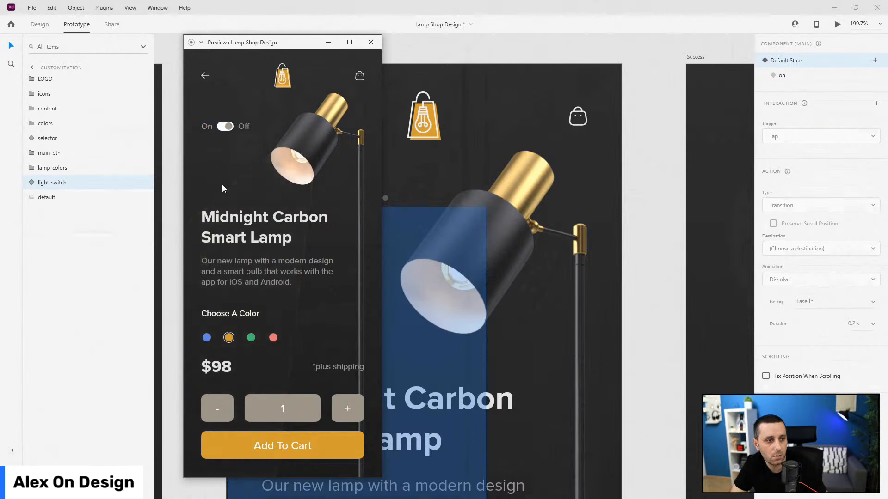
{"action": "left_click", "coordinate": [220, 159]}
{"action": "left_click", "coordinate": [221, 127]}
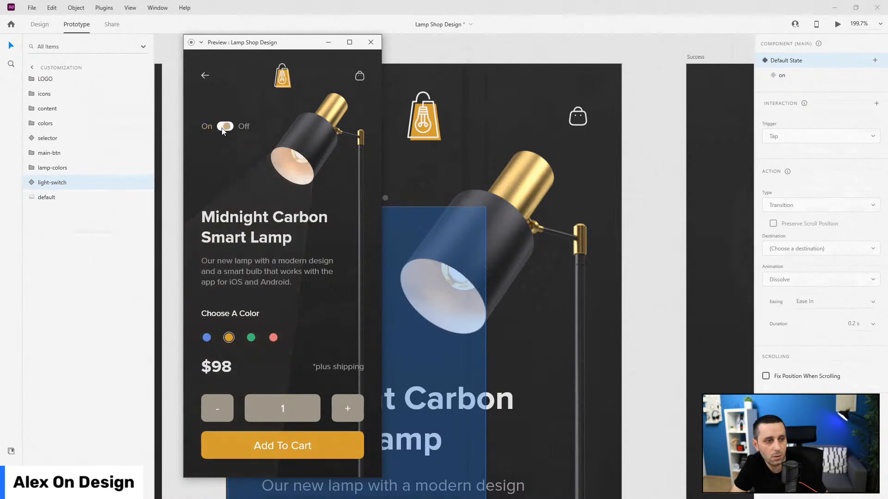
{"action": "left_click", "coordinate": [223, 128]}
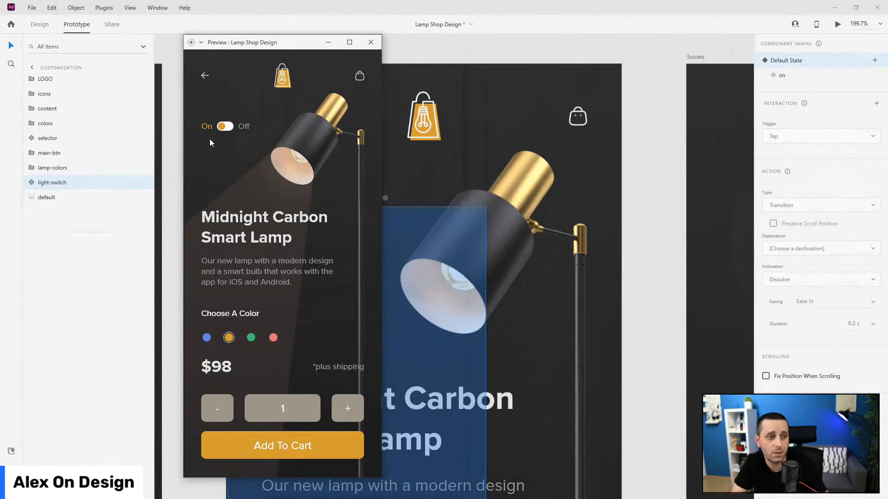
{"action": "left_click", "coordinate": [224, 127]}
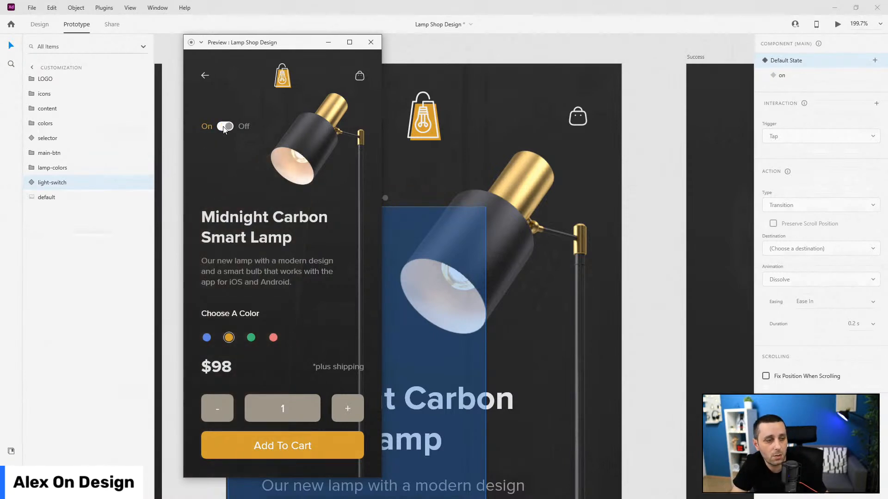
{"action": "left_click", "coordinate": [225, 128]}
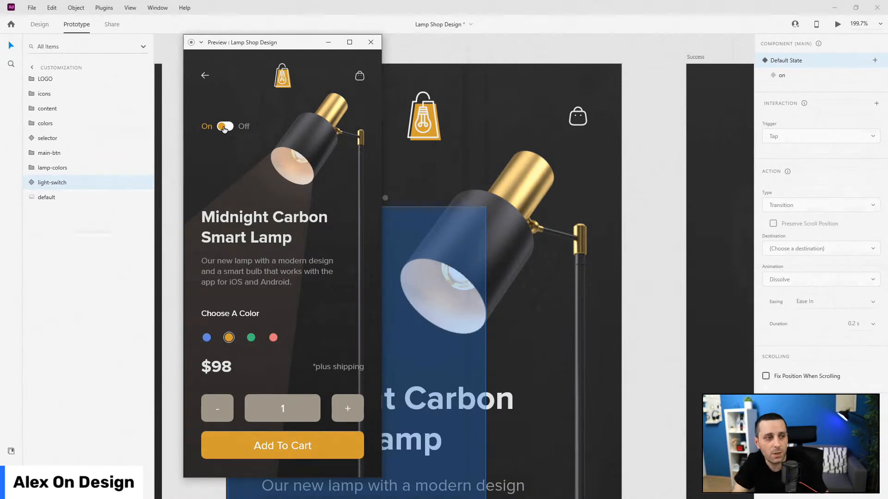
{"action": "left_click", "coordinate": [224, 126]}
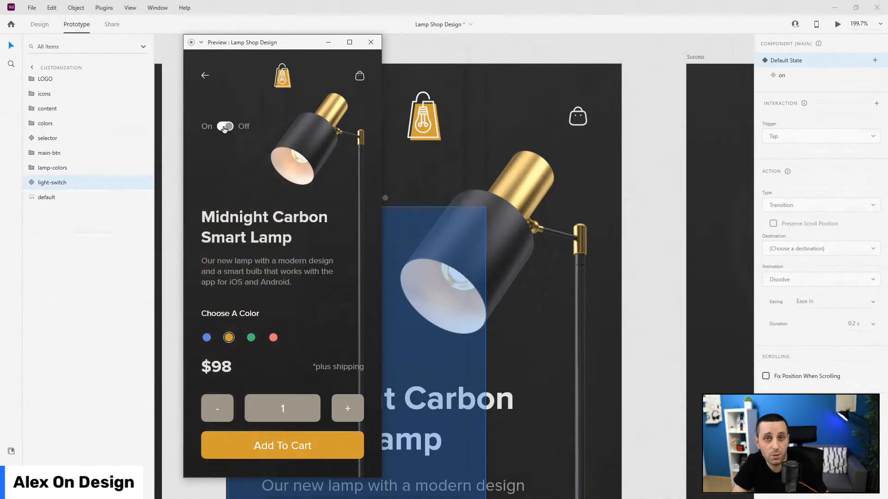
{"action": "left_click", "coordinate": [225, 128]}
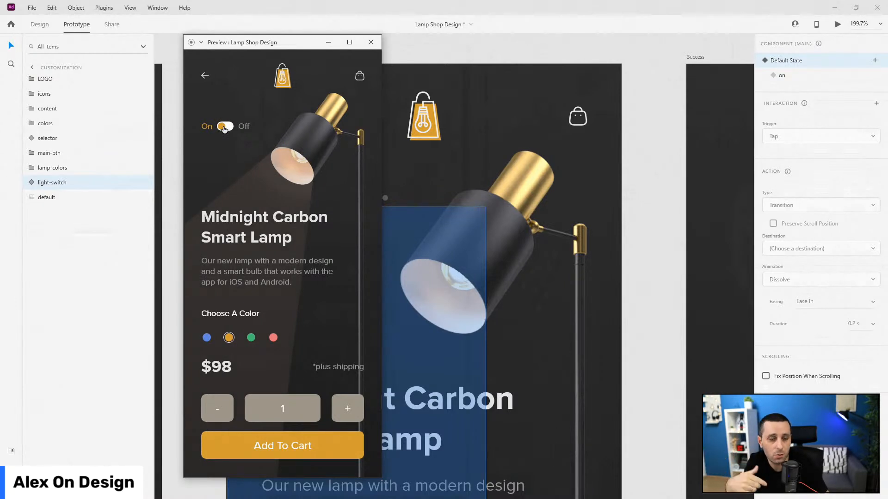
{"action": "left_click", "coordinate": [224, 128]}
{"action": "left_click", "coordinate": [225, 128]}
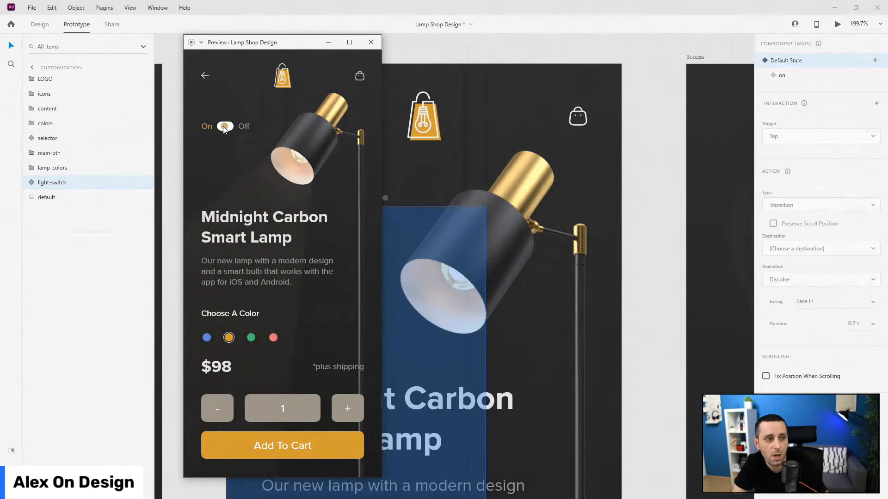
- Test the quantity selector's plus and minus buttons in the preview, then close the preview
{"action": "left_click", "coordinate": [343, 411]}
{"action": "left_click", "coordinate": [343, 409]}
{"action": "left_click", "coordinate": [226, 409]}
{"action": "left_click", "coordinate": [225, 410]}
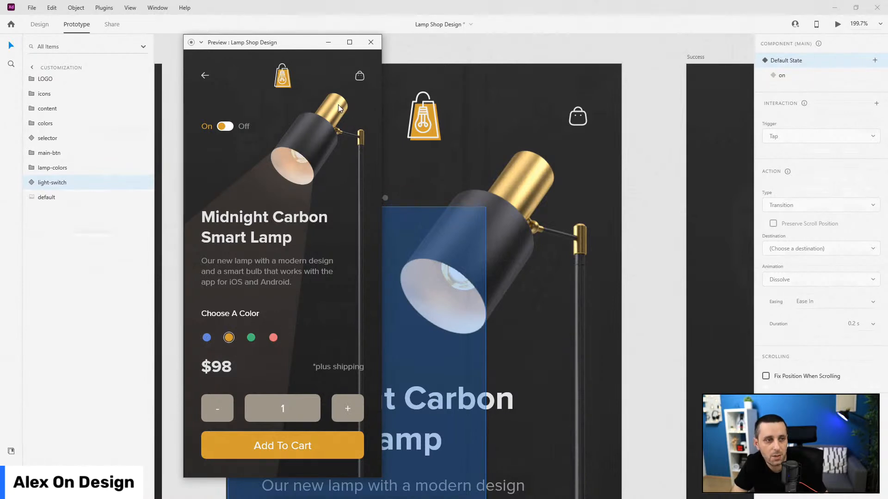
{"action": "left_click", "coordinate": [373, 48]}
- Switch to Design mode and inspect the red, green and blue lamp images inside the lamp-colors group
{"action": "scroll", "coordinate": [377, 221], "scroll_direction": "down", "scroll_amount": 5}
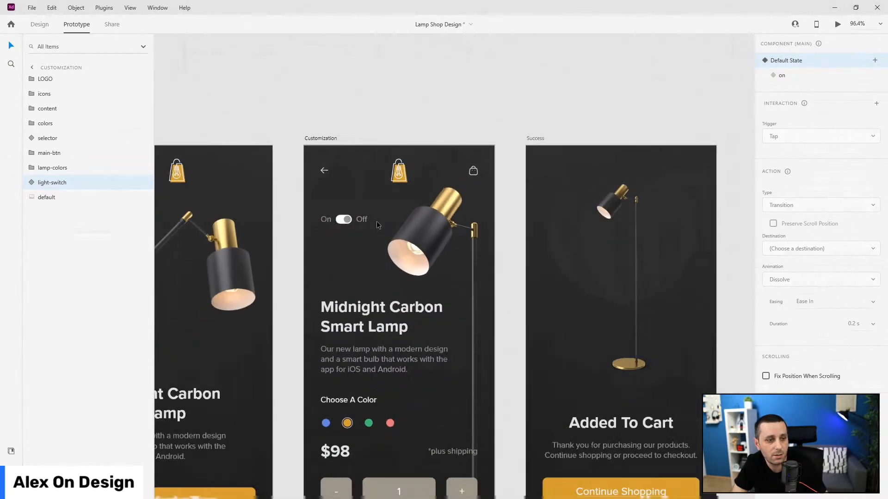
{"action": "scroll", "coordinate": [376, 221], "scroll_direction": "down", "scroll_amount": 2}
{"action": "key", "text": "ctrl+Tab"}
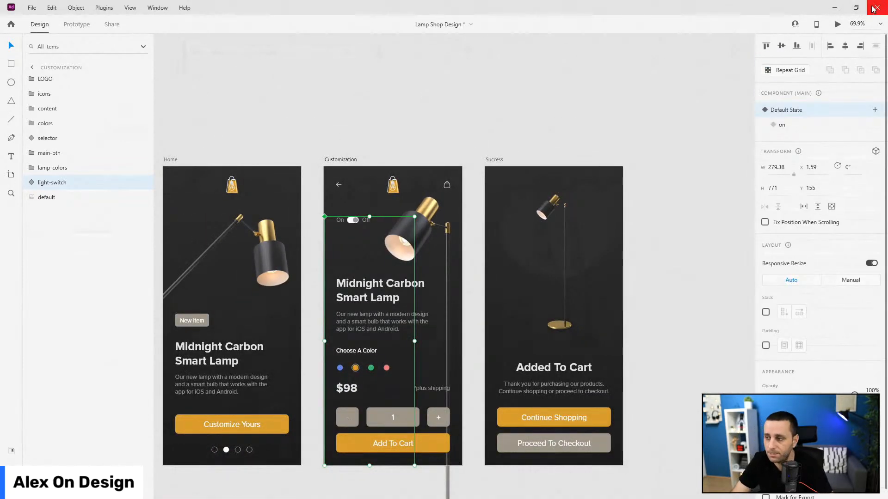
{"action": "left_click", "coordinate": [60, 171]}
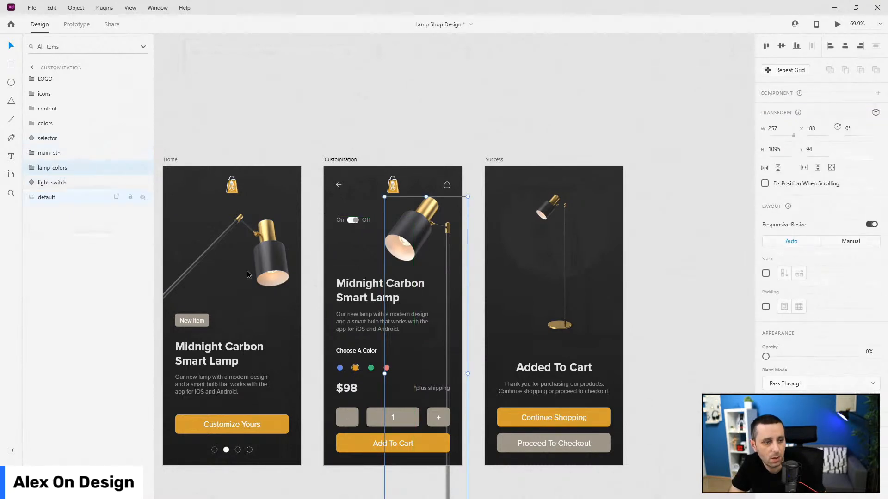
{"action": "scroll", "coordinate": [409, 327], "scroll_direction": "up", "scroll_amount": 2}
{"action": "scroll", "coordinate": [409, 327], "scroll_direction": "up", "scroll_amount": 1}
{"action": "left_click", "coordinate": [31, 168]}
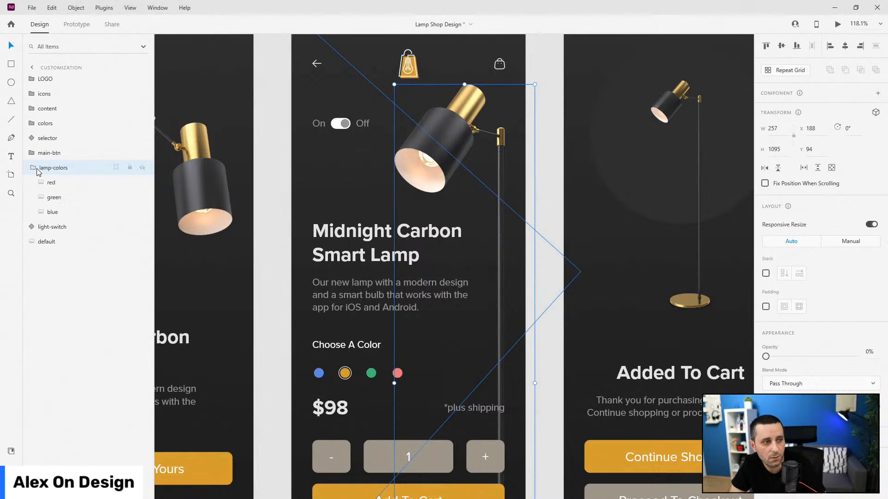
{"action": "left_click", "coordinate": [66, 187]}
{"action": "left_click", "coordinate": [67, 197]}
{"action": "left_click", "coordinate": [67, 214]}
{"action": "left_click", "coordinate": [31, 168]}
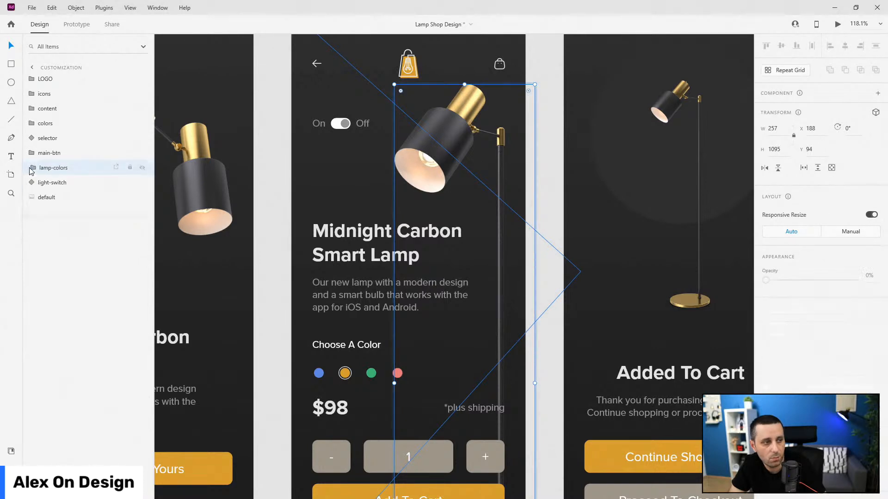
- Move the colors layer directly above lamp-colors and group the two layers together
{"action": "left_click", "coordinate": [344, 342]}
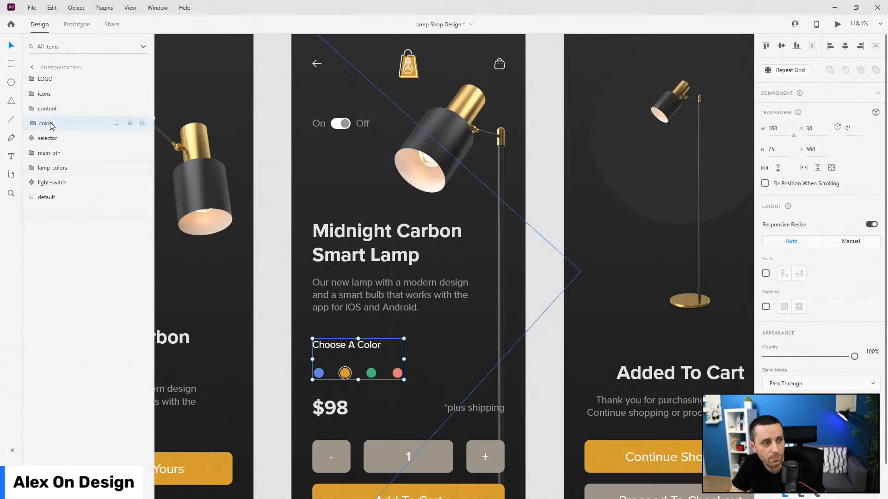
{"action": "left_click_drag", "start_coordinate": [51, 126], "coordinate": [52, 162]}
{"action": "left_click", "coordinate": [63, 169], "text": "shift"}
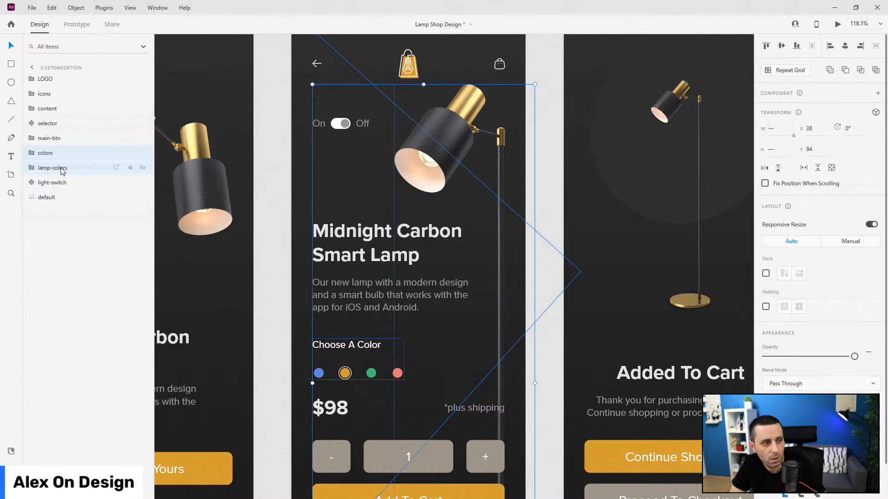
{"action": "key", "text": "ctrl+g"}
- Rename the new group choose-colors
{"action": "double_click", "coordinate": [51, 153]}
{"action": "type", "text": "chh"}
{"action": "type", "text": "ose-"}
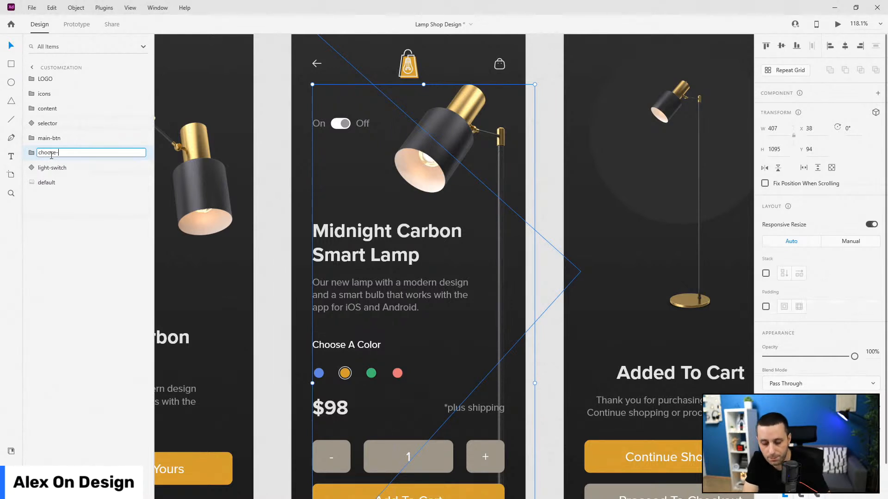
{"action": "type", "text": "colors"}
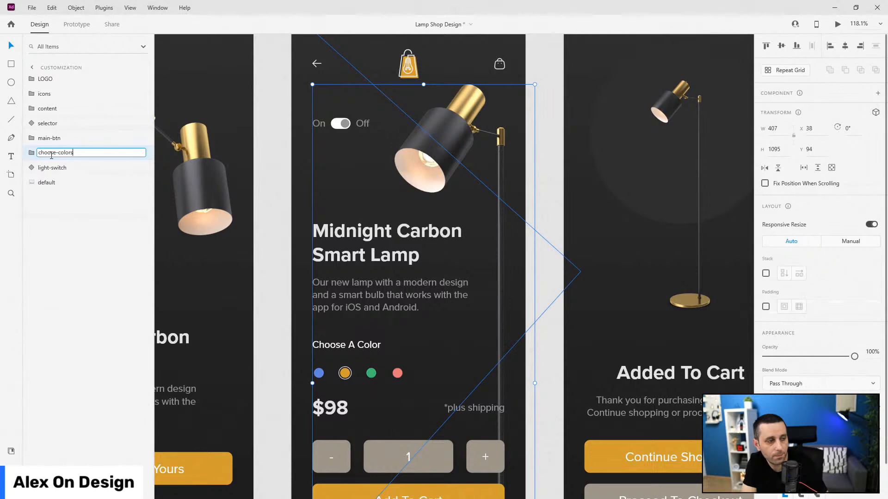
{"action": "key", "text": "Return"}
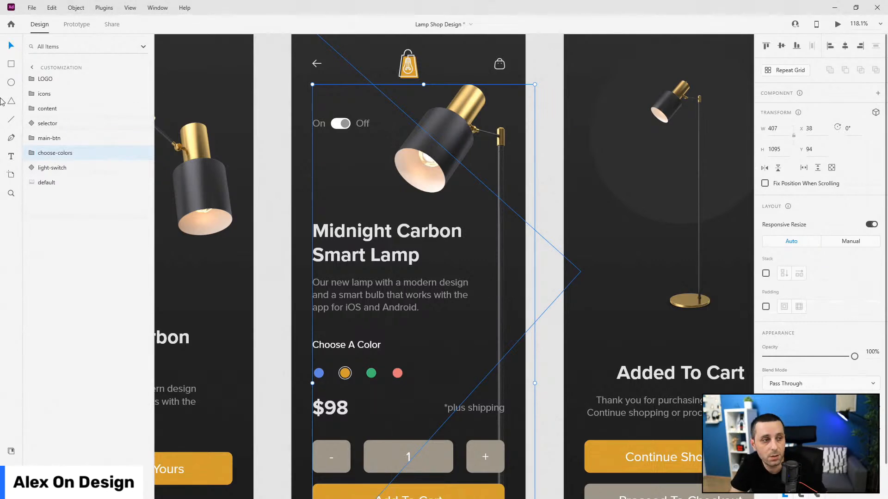
- Review the Customization artboard's main-btn, selector, content and icons layers to see what each contains
{"action": "scroll", "coordinate": [412, 199], "scroll_direction": "down", "scroll_amount": 5}
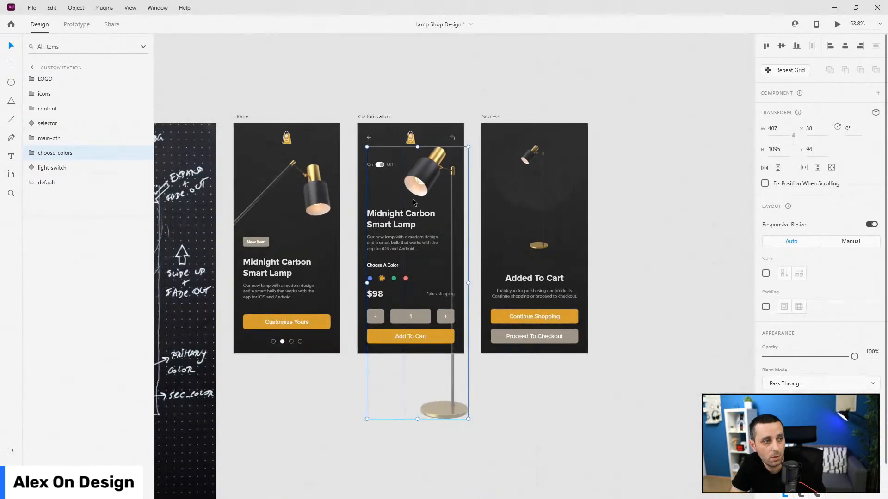
{"action": "scroll", "coordinate": [387, 215], "scroll_direction": "up", "scroll_amount": 4}
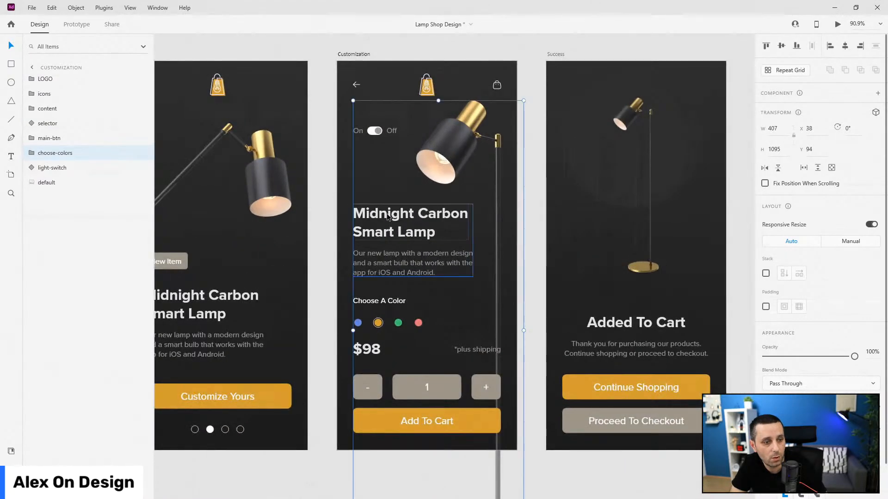
{"action": "left_click", "coordinate": [70, 139]}
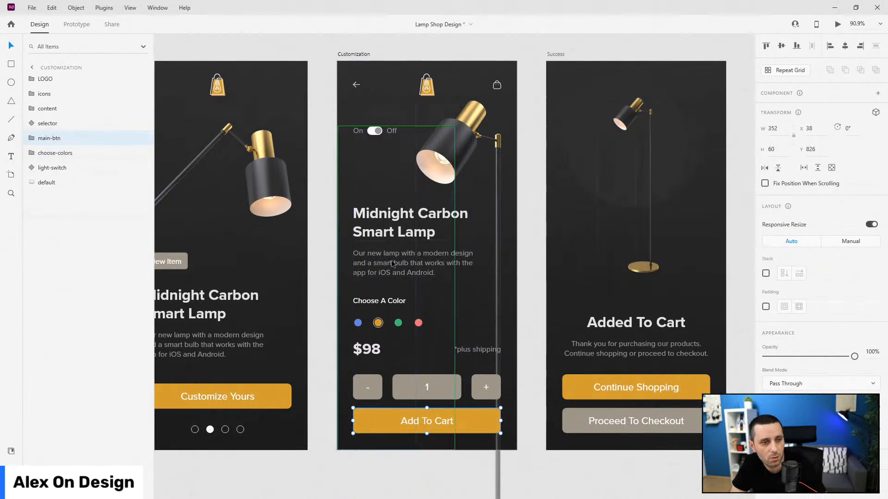
{"action": "left_click", "coordinate": [63, 123]}
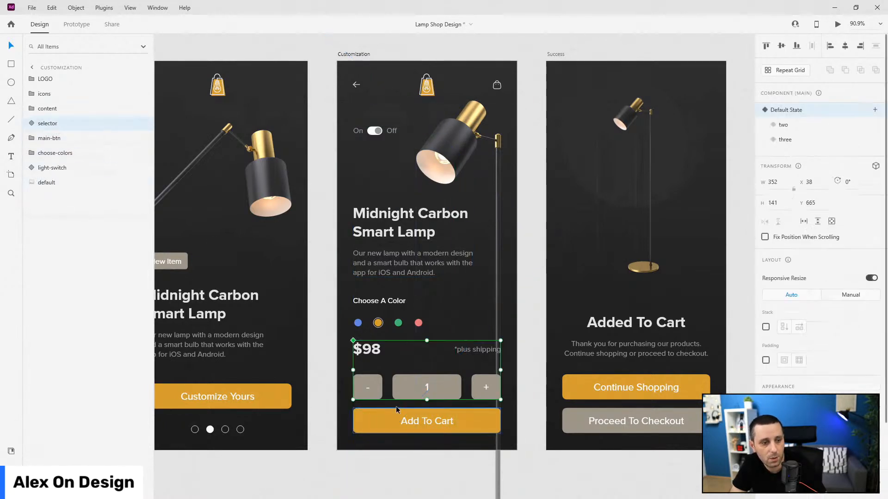
{"action": "left_click", "coordinate": [43, 110]}
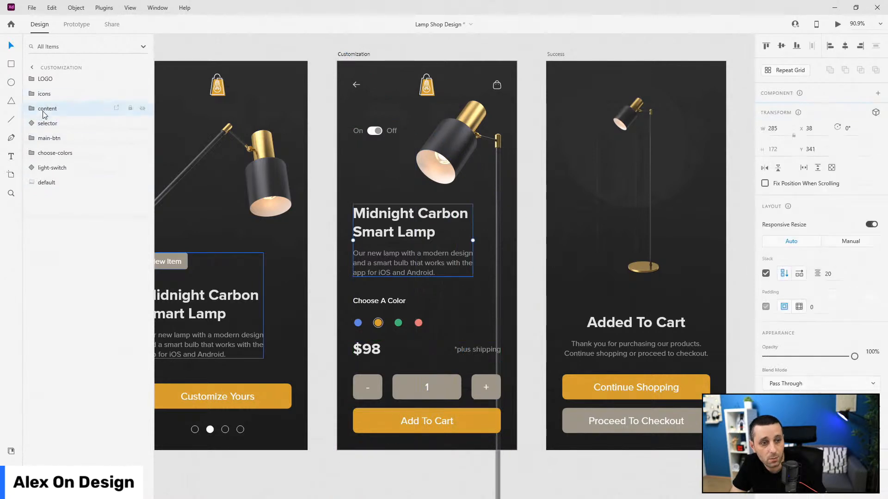
{"action": "left_click", "coordinate": [64, 94]}
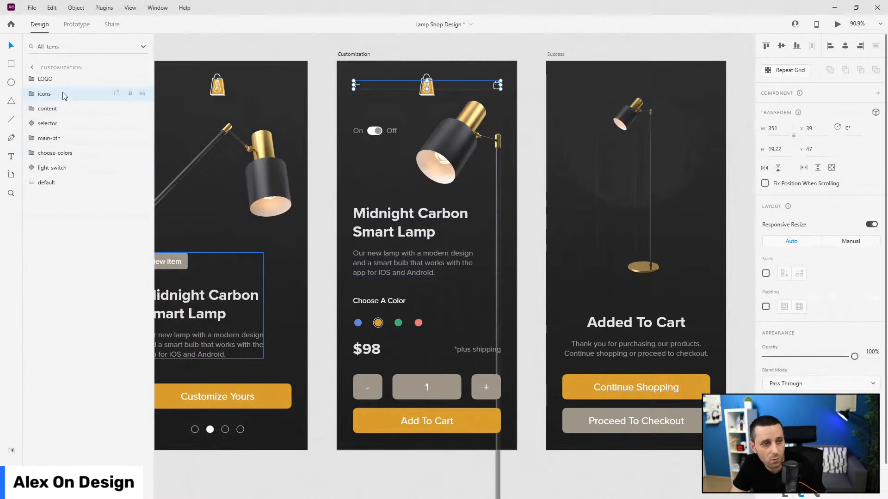
{"action": "scroll", "coordinate": [451, 392], "scroll_direction": "up", "scroll_amount": 2}
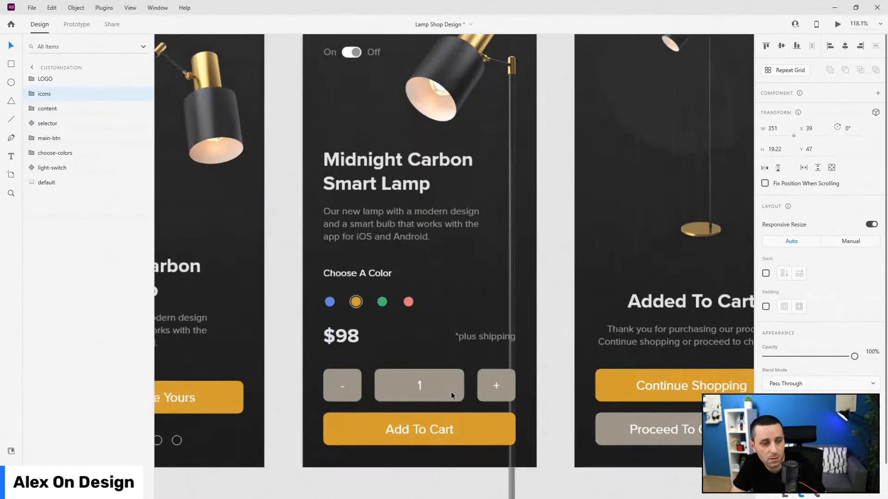
{"action": "scroll", "coordinate": [477, 324], "scroll_direction": "down", "scroll_amount": 2}
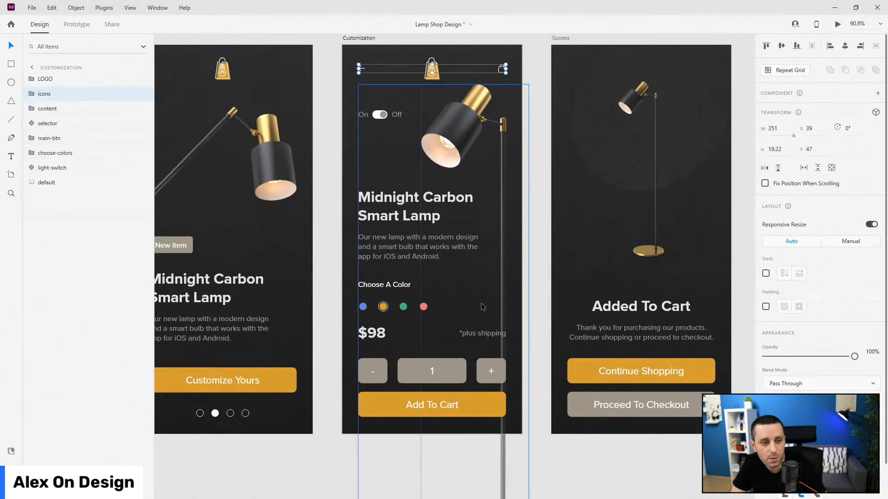
{"action": "scroll", "coordinate": [479, 306], "scroll_direction": "up", "scroll_amount": 2}
- Expand the choose-colors group down to the blue swatch group to show its blue and selector layers
{"action": "left_click", "coordinate": [32, 153]}
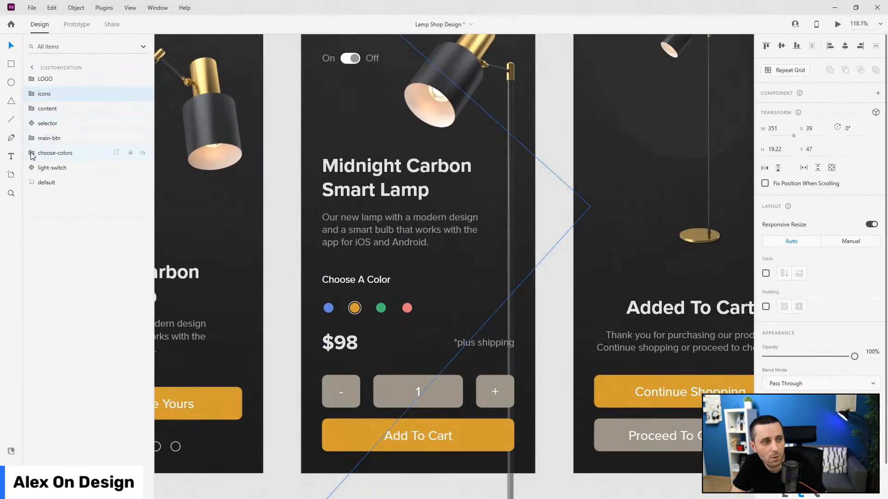
{"action": "left_click", "coordinate": [39, 170]}
{"action": "left_click", "coordinate": [50, 198]}
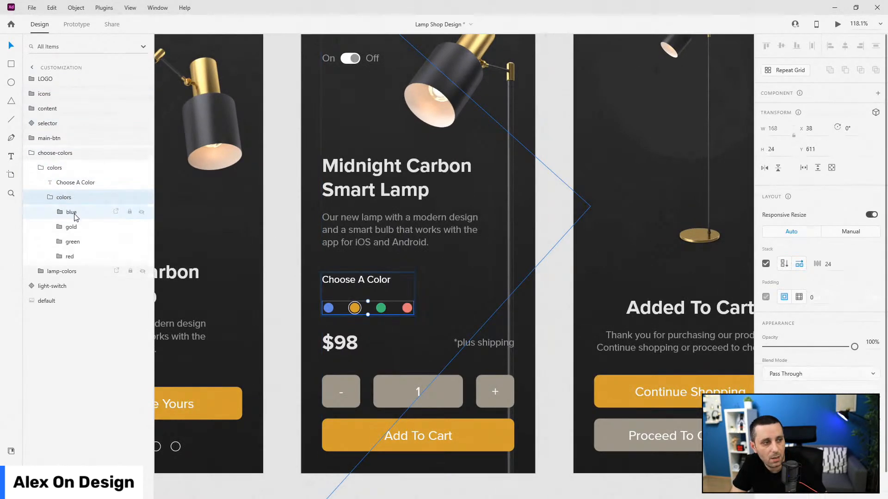
{"action": "left_click", "coordinate": [74, 216]}
{"action": "scroll", "coordinate": [390, 312], "scroll_direction": "up", "scroll_amount": 5}
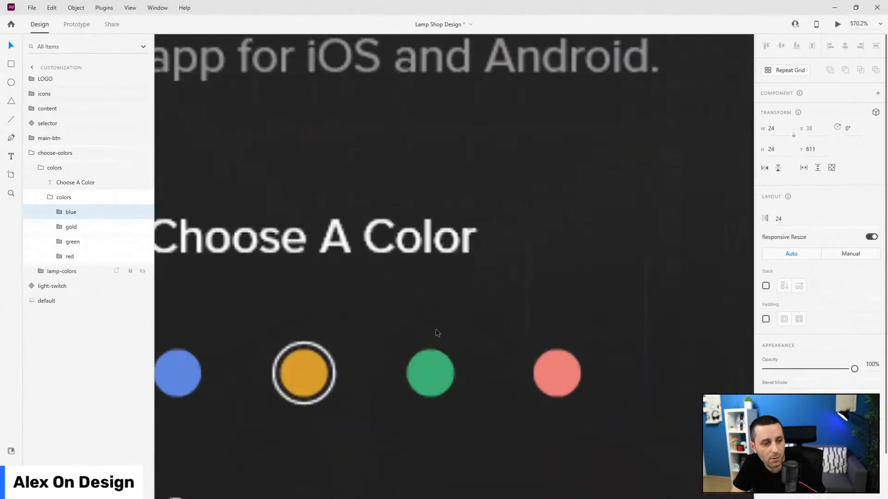
{"action": "scroll", "coordinate": [447, 335], "scroll_direction": "down", "scroll_amount": 2}
{"action": "left_click", "coordinate": [60, 212]}
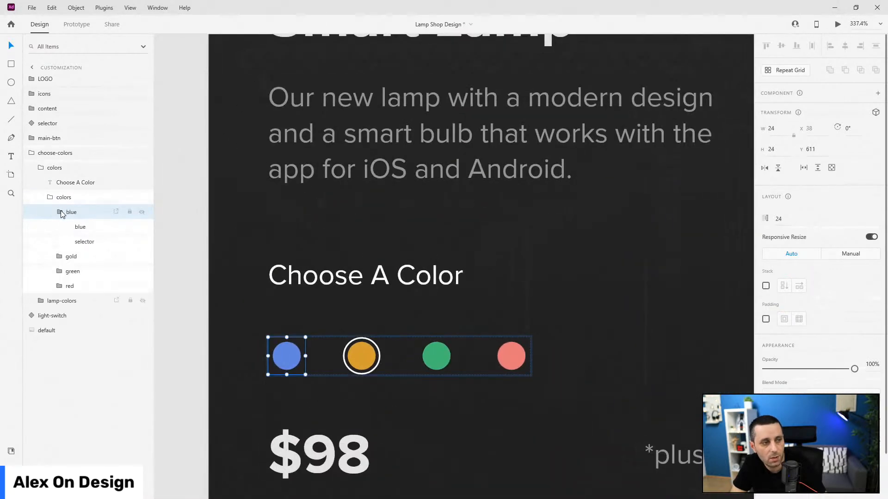
- Reveal the selector ring inside the blue swatch group by setting its opacity to 100%
{"action": "left_click", "coordinate": [78, 227]}
{"action": "left_click", "coordinate": [85, 241]}
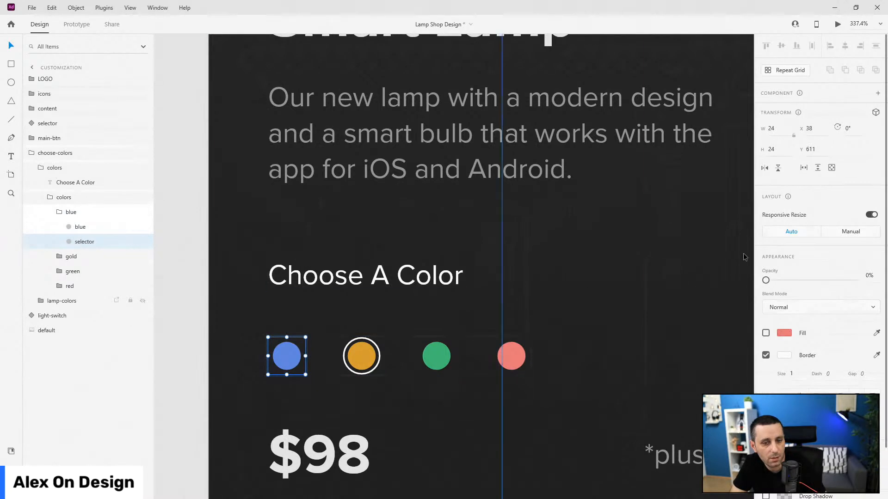
{"action": "scroll", "coordinate": [811, 277], "scroll_direction": "down", "scroll_amount": 1}
{"action": "scroll", "coordinate": [812, 278], "scroll_direction": "down", "scroll_amount": 1}
{"action": "key", "text": "0"}
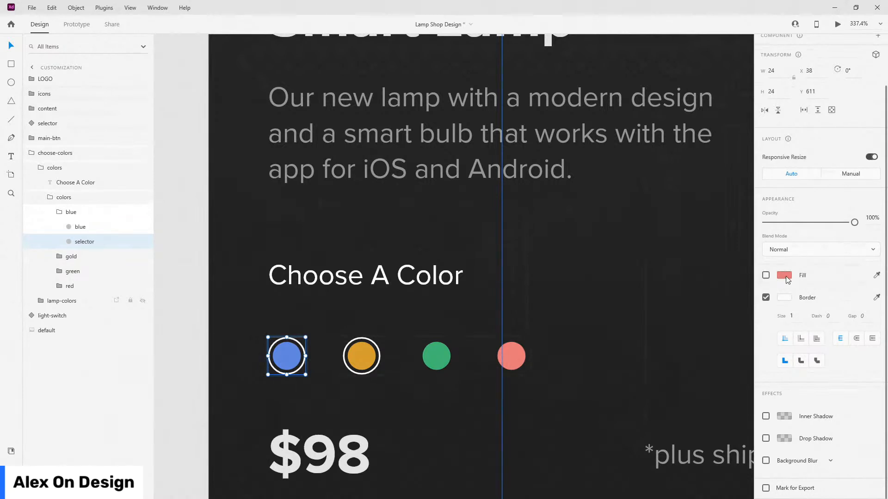
- Try filling the blue swatch's selector ring with blue sampled from the swatch
{"action": "left_click", "coordinate": [784, 275]}
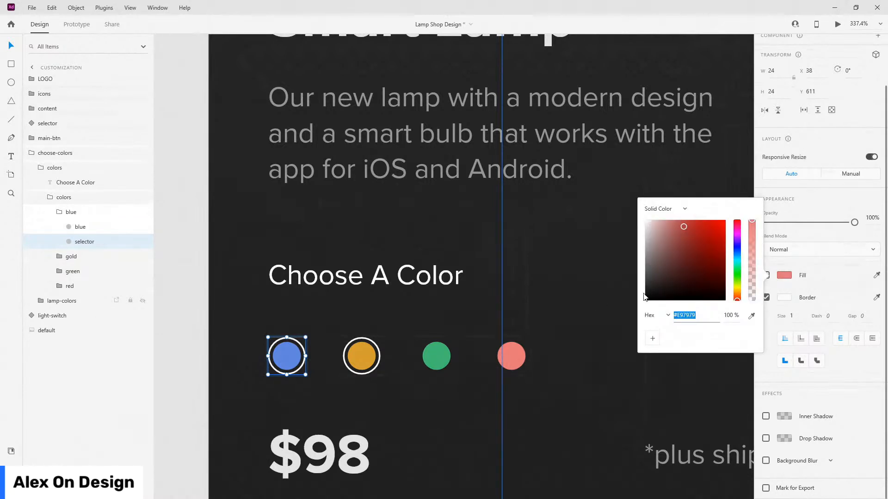
{"action": "left_click", "coordinate": [877, 297]}
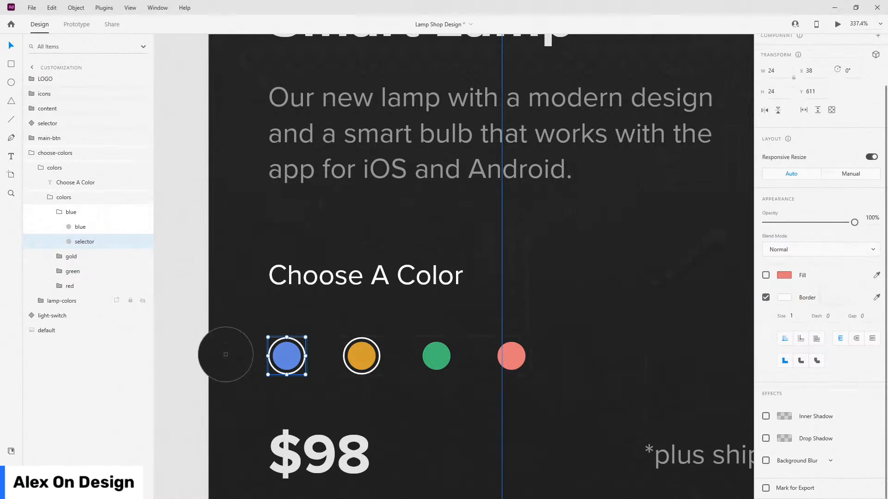
{"action": "left_click", "coordinate": [283, 355]}
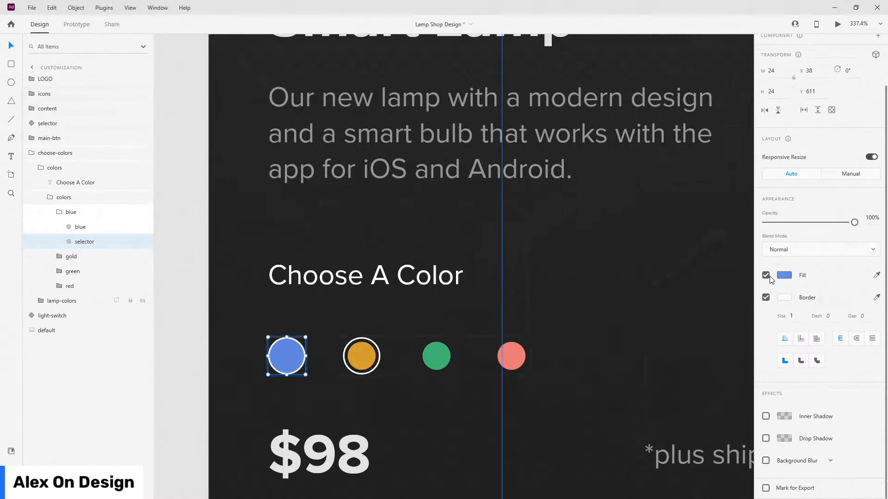
- Examine the gold and green swatch groups to see their color circle and selector layers
{"action": "left_click", "coordinate": [59, 212]}
{"action": "left_click", "coordinate": [59, 227]}
{"action": "left_click", "coordinate": [76, 243]}
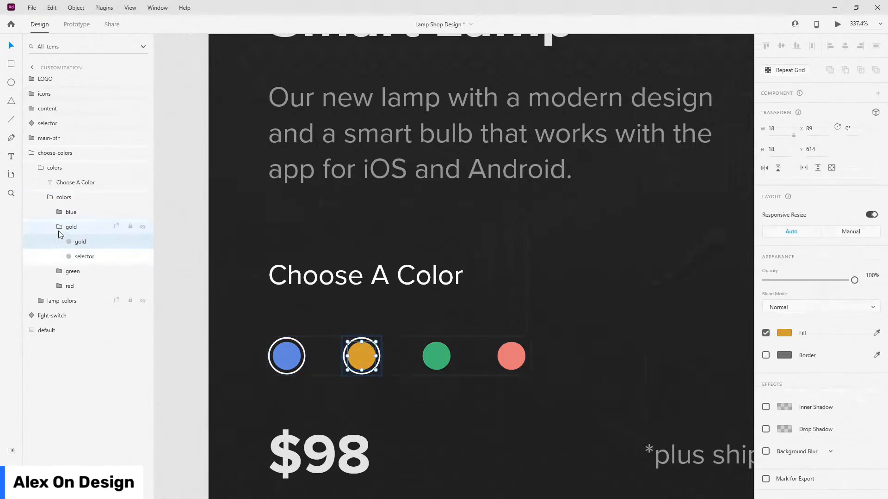
{"action": "left_click", "coordinate": [59, 227]}
{"action": "left_click", "coordinate": [60, 241]}
{"action": "left_click", "coordinate": [79, 257]}
{"action": "left_click", "coordinate": [80, 271]}
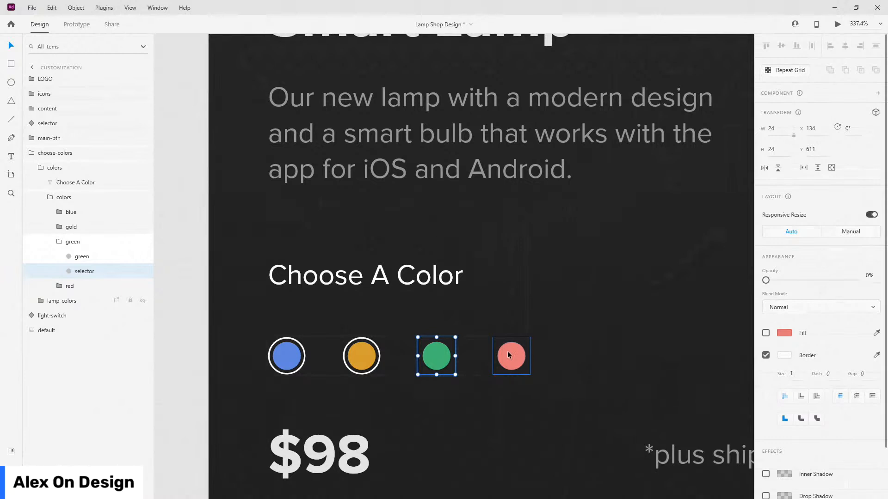
{"action": "key", "text": "Escape"}
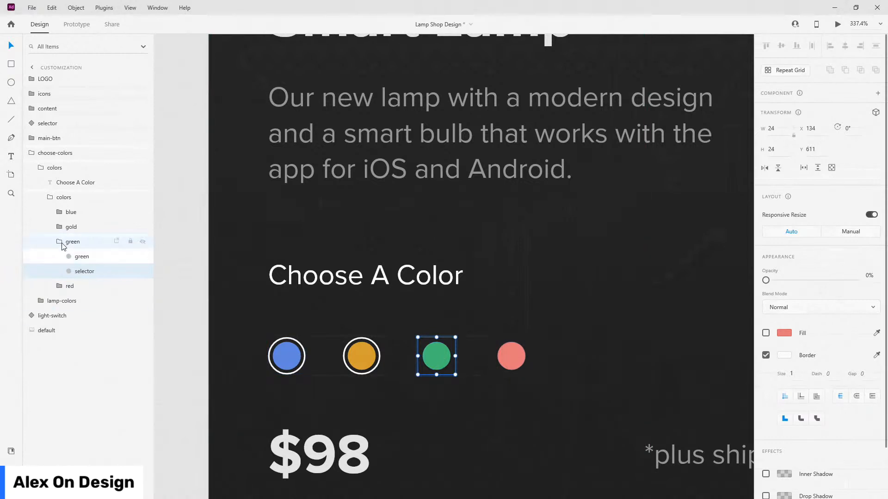
{"action": "scroll", "coordinate": [592, 251], "scroll_direction": "down", "scroll_amount": 4}
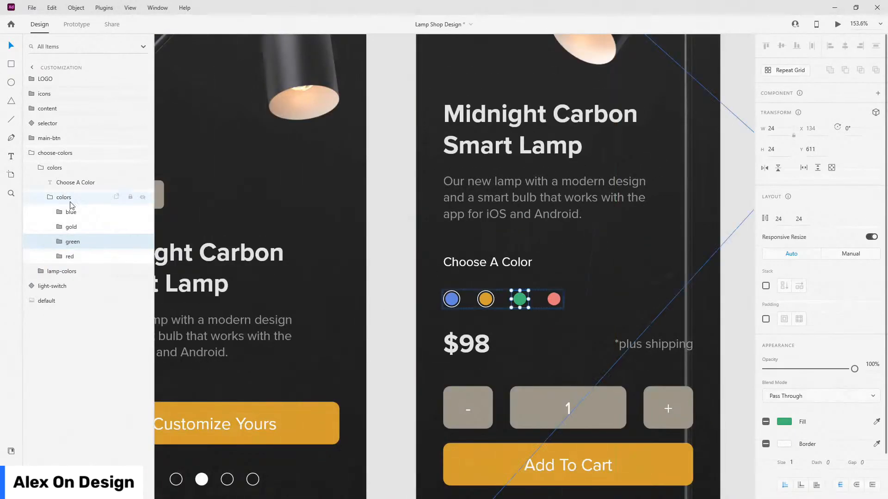
- Set the blue swatch's selector ring opacity to 0% and collapse the swatch groups
{"action": "double_click", "coordinate": [59, 212]}
{"action": "left_click", "coordinate": [90, 242]}
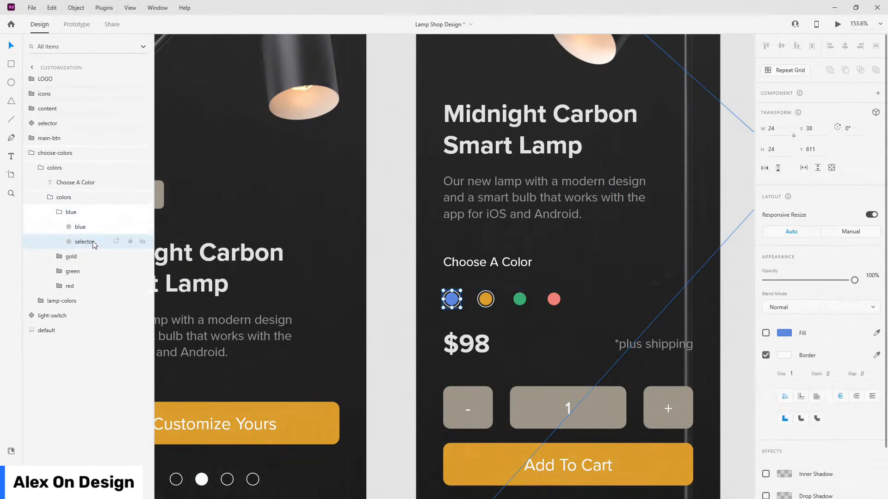
{"action": "key", "text": "Escape"}
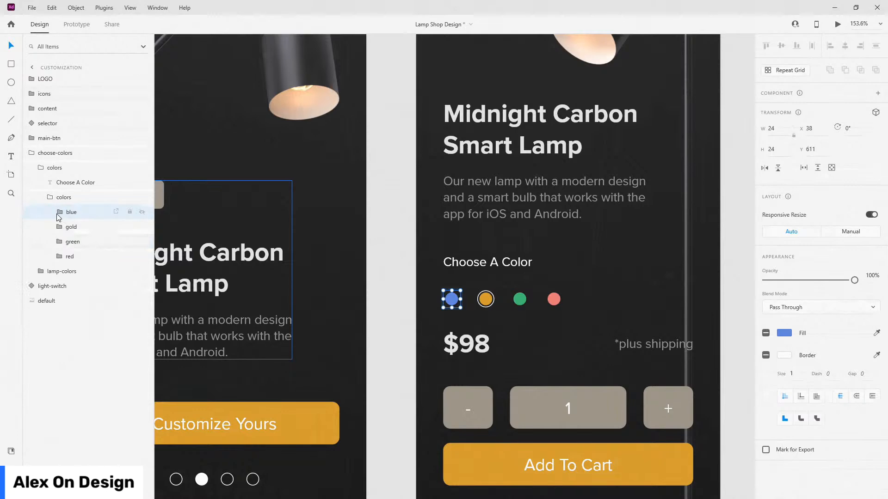
{"action": "key", "text": "Escape"}
{"action": "key", "text": "Escape"}
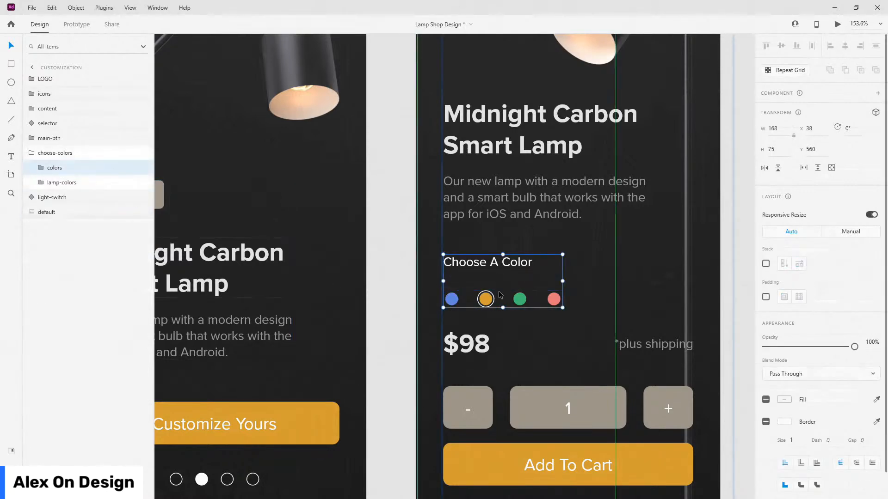
- Convert the whole choose-colors group into a component
{"action": "scroll", "coordinate": [499, 294], "scroll_direction": "down", "scroll_amount": 5}
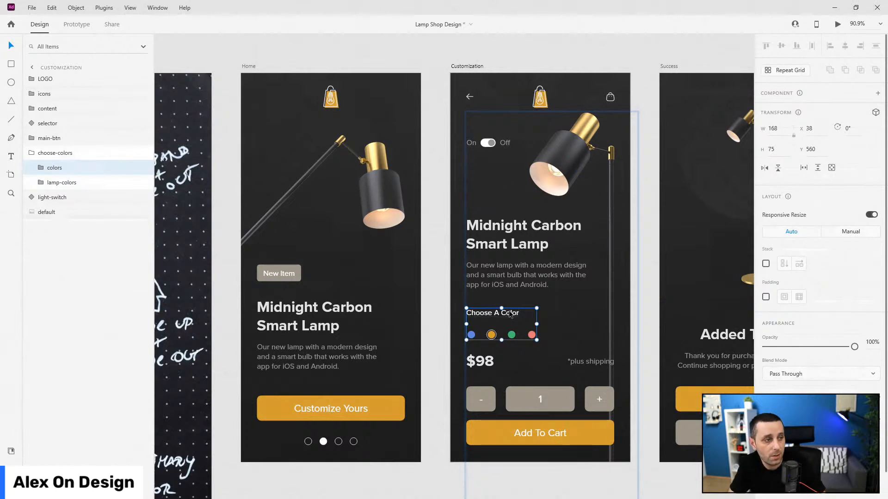
{"action": "left_click", "coordinate": [49, 154]}
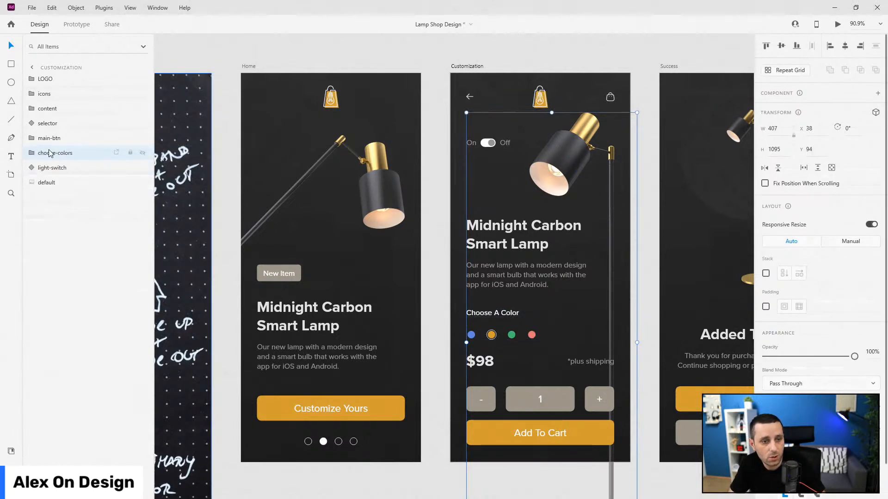
{"action": "key", "text": "ctrl+k"}
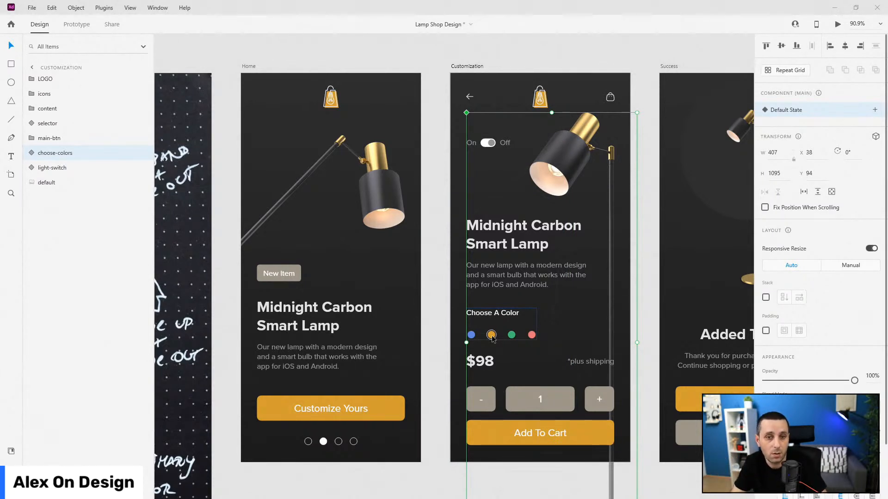
- Add a new state named blue to the choose-colors component
{"action": "left_click", "coordinate": [875, 110]}
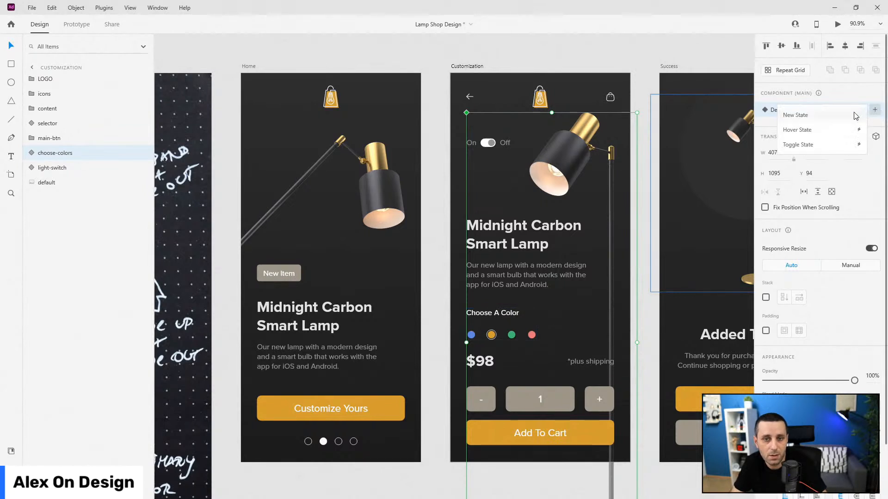
{"action": "left_click", "coordinate": [855, 115]}
{"action": "type", "text": "blue"}
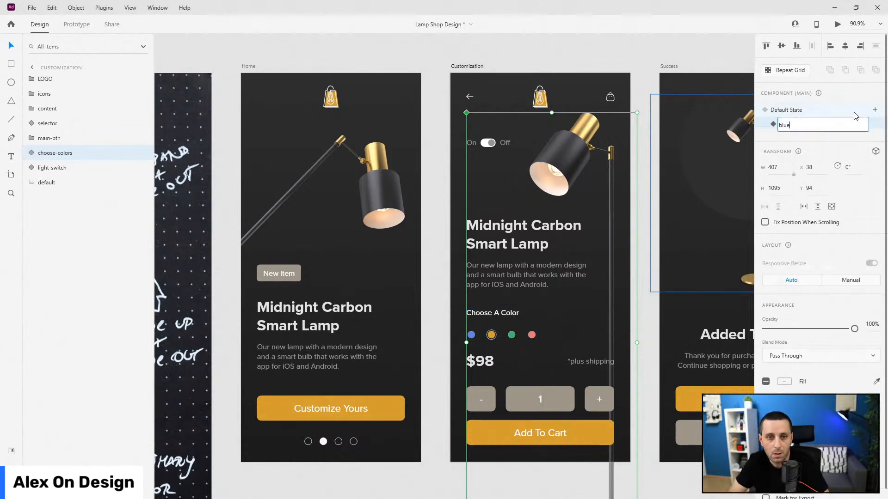
{"action": "key", "text": "Return"}
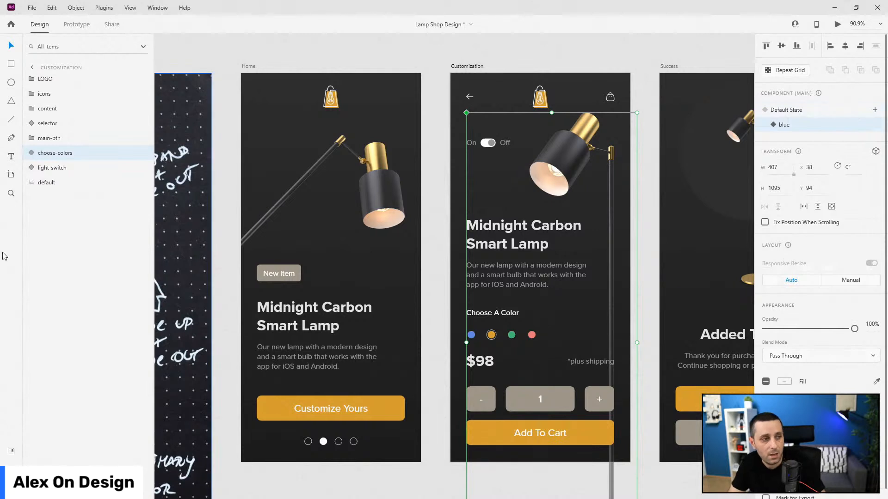
- In the blue state of choose-colors, make the blue swatch's selector ring fully opaque
{"action": "left_click", "coordinate": [44, 182]}
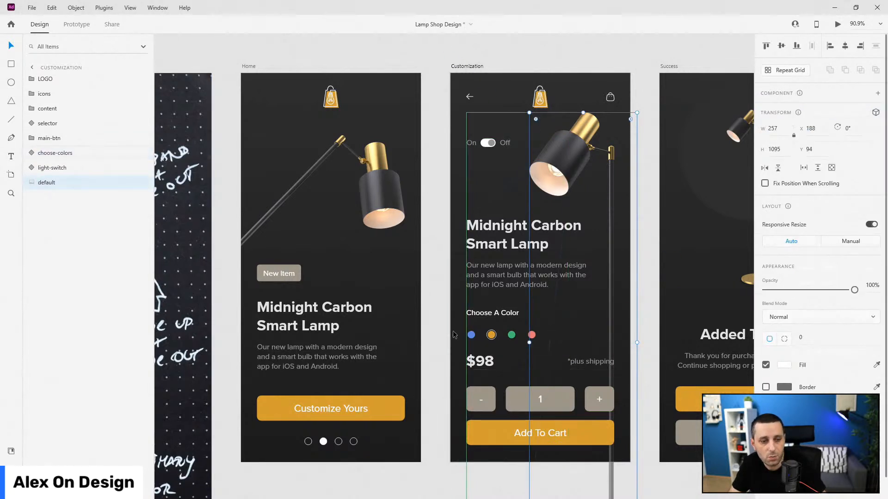
{"action": "scroll", "coordinate": [587, 337], "scroll_direction": "up", "scroll_amount": 5}
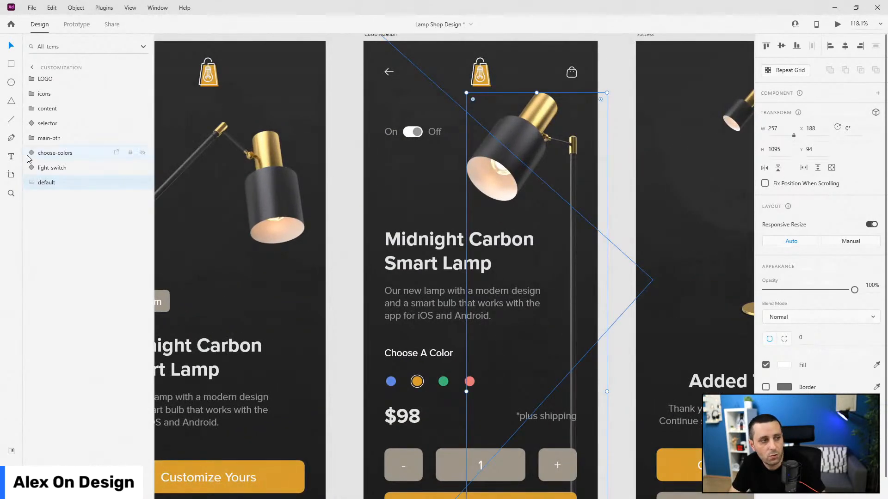
{"action": "left_click", "coordinate": [69, 155]}
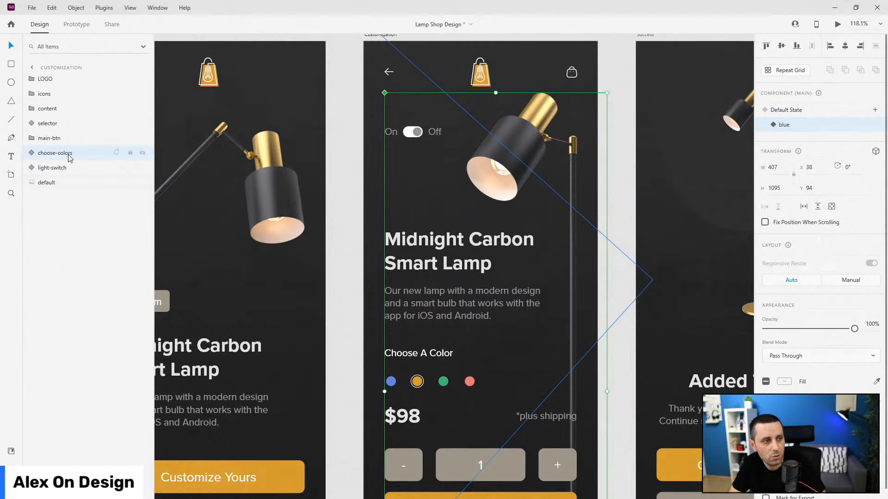
{"action": "left_click", "coordinate": [38, 158]}
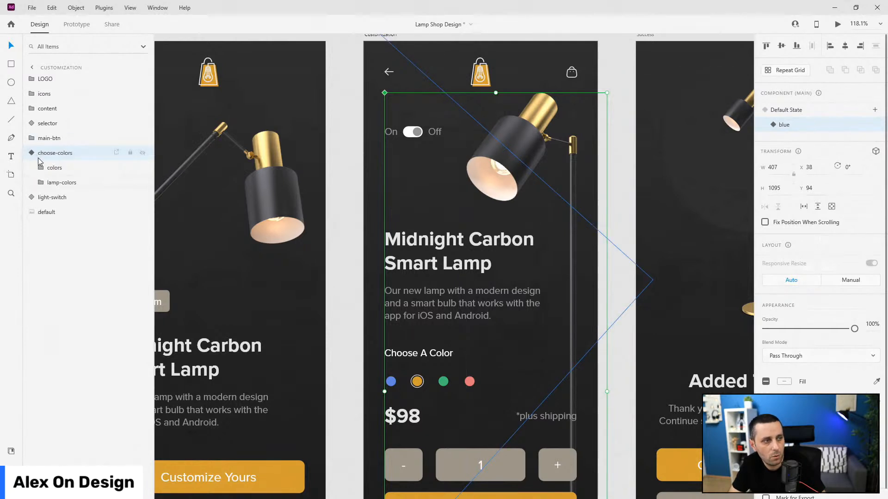
{"action": "left_click", "coordinate": [40, 168]}
{"action": "left_click", "coordinate": [50, 197]}
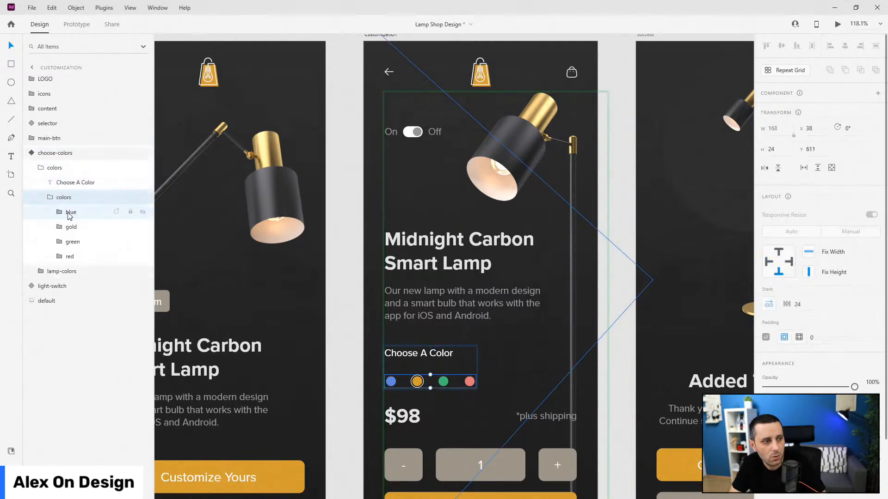
{"action": "left_click", "coordinate": [70, 213]}
{"action": "left_click", "coordinate": [83, 241]}
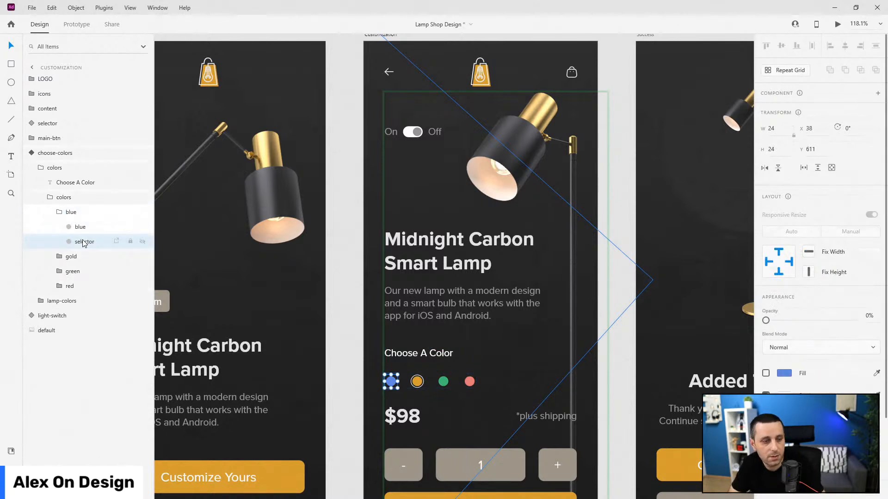
{"action": "left_click", "coordinate": [59, 213]}
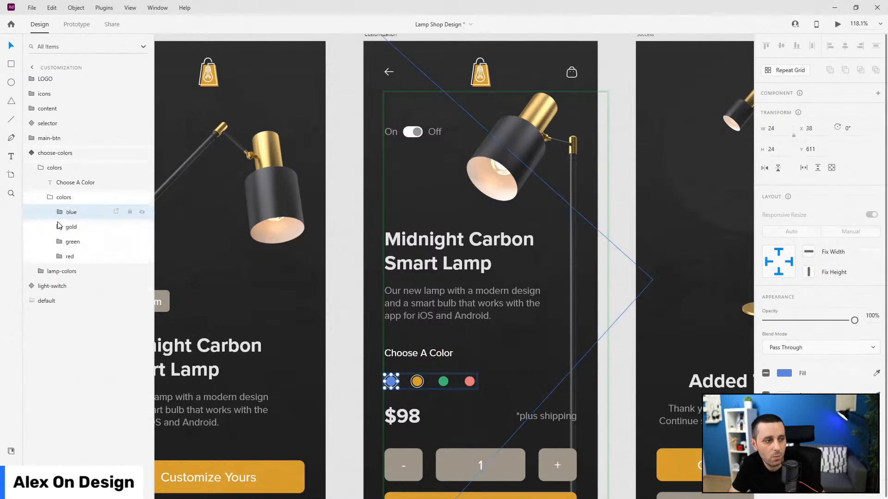
- Set the gold swatch's selector ring opacity to 0% in the blue state and collapse the colors groups
{"action": "left_click", "coordinate": [59, 227]}
{"action": "left_click", "coordinate": [84, 257]}
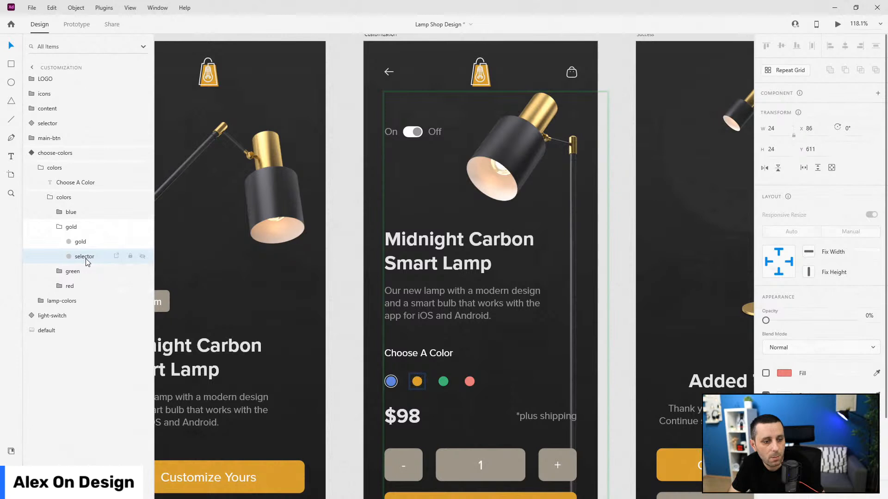
{"action": "left_click", "coordinate": [59, 227]}
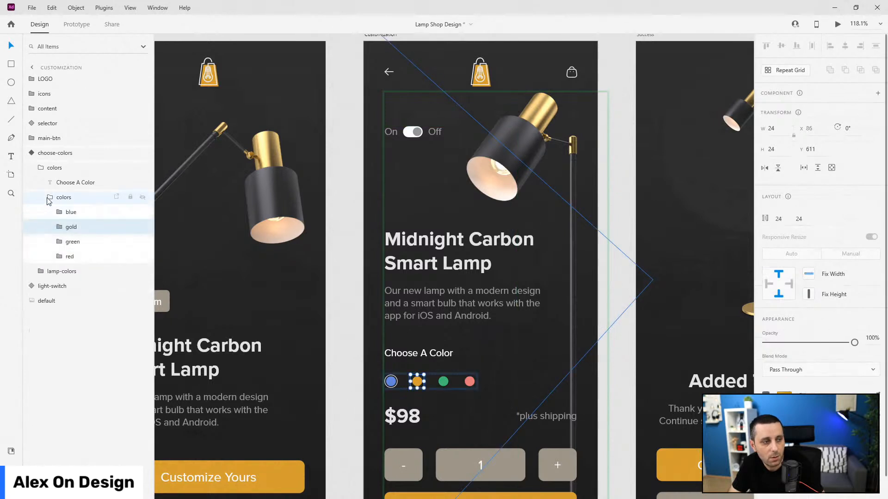
{"action": "left_click", "coordinate": [50, 198]}
{"action": "left_click", "coordinate": [40, 168]}
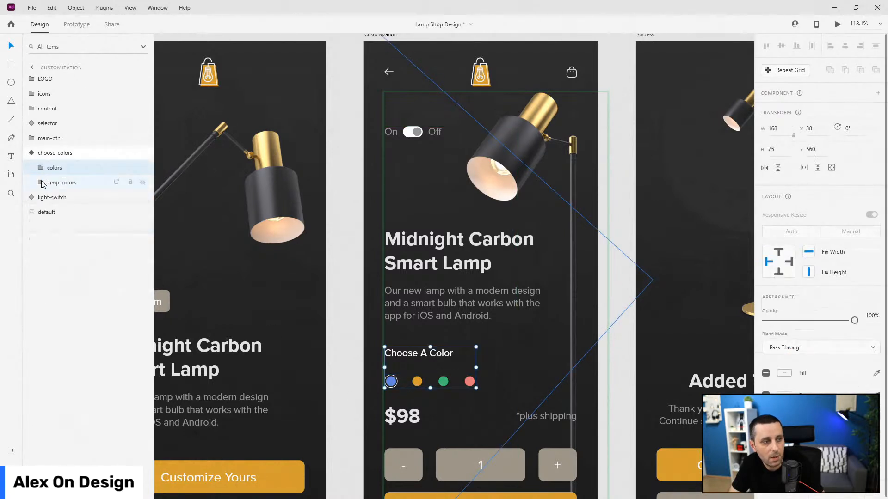
- Set the blue image in the lamp-colors group to 100% opacity in the blue state
{"action": "left_click", "coordinate": [40, 183]}
{"action": "left_click", "coordinate": [64, 212]}
{"action": "left_click", "coordinate": [76, 226]}
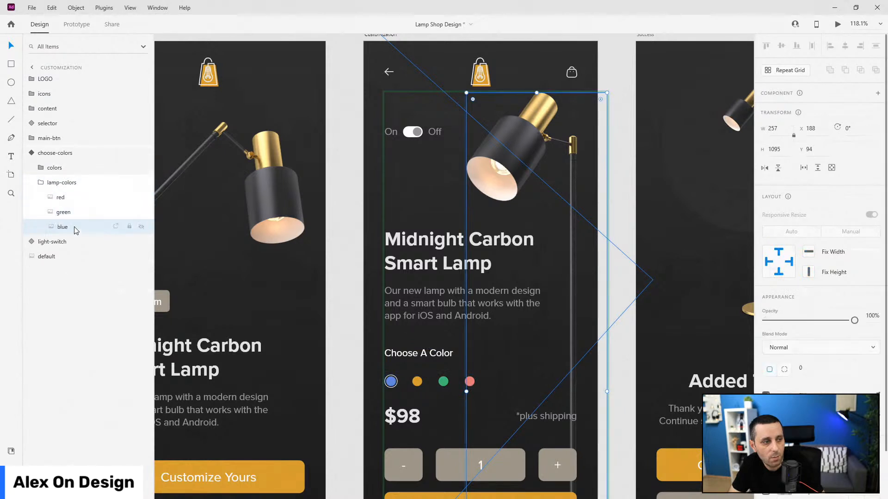
{"action": "left_click", "coordinate": [31, 156]}
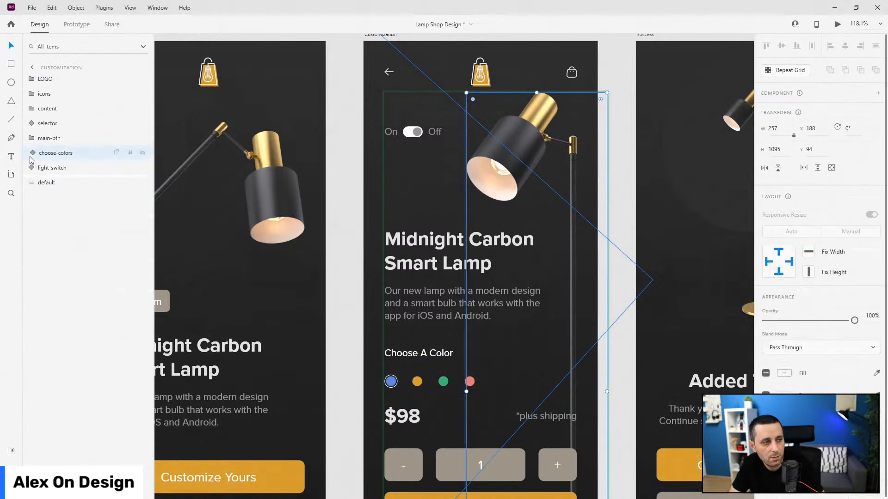
- In the component's default state, reorder the lamp-colors images to blue, green, red
{"action": "left_click", "coordinate": [801, 114]}
{"action": "left_click", "coordinate": [33, 153]}
{"action": "left_click", "coordinate": [42, 183]}
{"action": "left_click", "coordinate": [60, 227]}
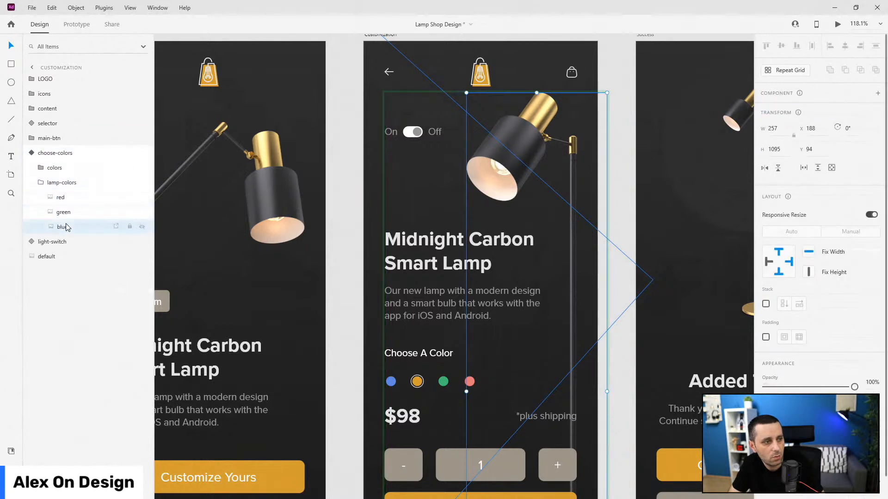
{"action": "mouse_move", "coordinate": [80, 221]}
{"action": "left_mouse_down"}
{"action": "mouse_move", "coordinate": [81, 198]}
{"action": "mouse_move", "coordinate": [81, 209]}
{"action": "left_mouse_up"}
{"action": "left_click", "coordinate": [74, 230]}
{"action": "left_click", "coordinate": [42, 183]}
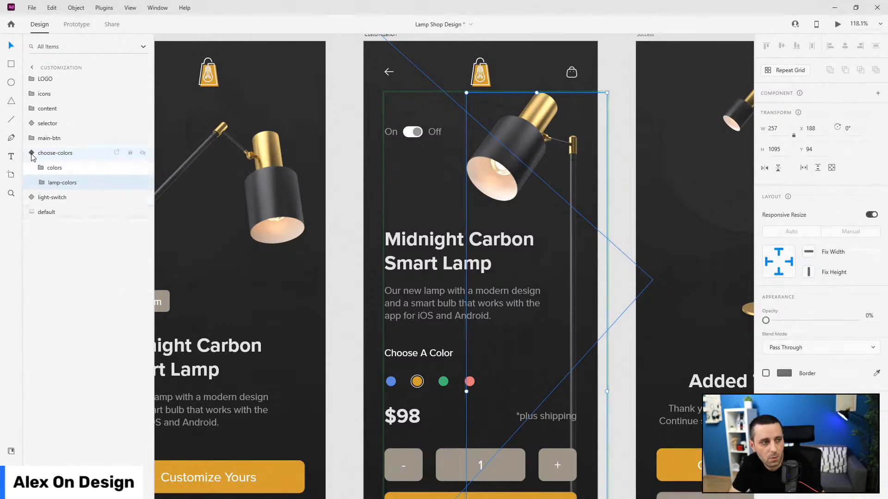
{"action": "left_click", "coordinate": [32, 153]}
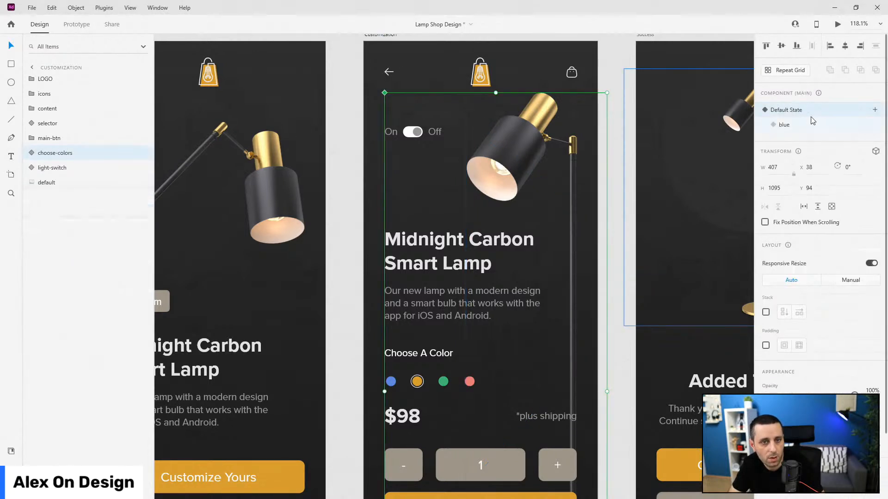
- Return to the blue state and raise the opacity of the lamp-colors group's blue image to 100%
{"action": "left_click", "coordinate": [811, 123]}
{"action": "left_click", "coordinate": [32, 153]}
{"action": "left_click", "coordinate": [41, 188]}
{"action": "left_click", "coordinate": [41, 187]}
{"action": "left_click", "coordinate": [76, 198]}
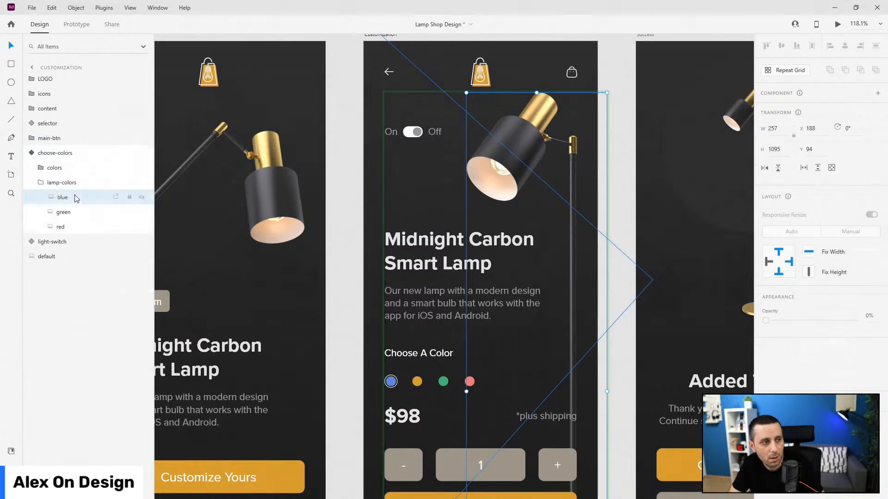
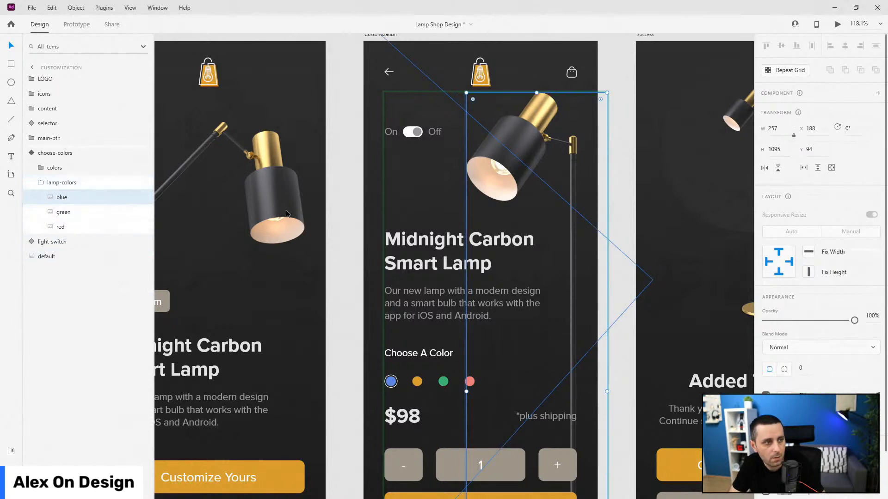
- In the blue state, set the lamp-colors group to 100% opacity and its green and red images to 0%
{"action": "left_click", "coordinate": [72, 184]}
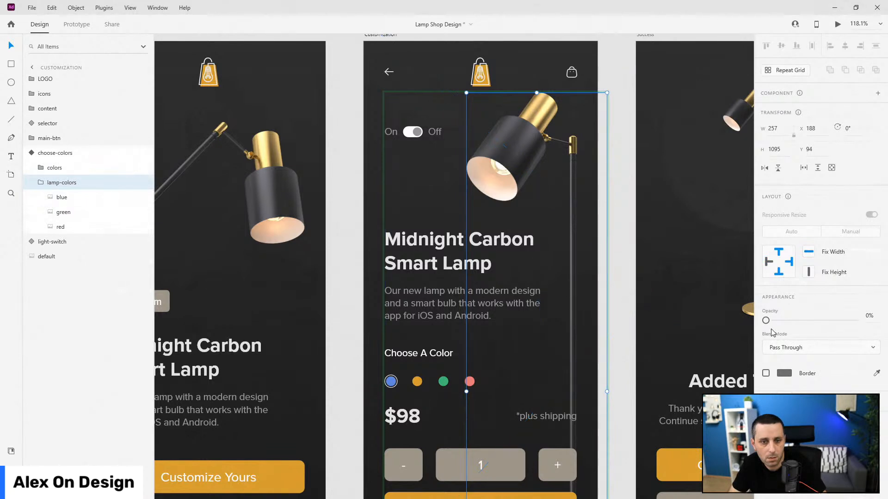
{"action": "left_click_drag", "start_coordinate": [766, 321], "coordinate": [866, 325]}
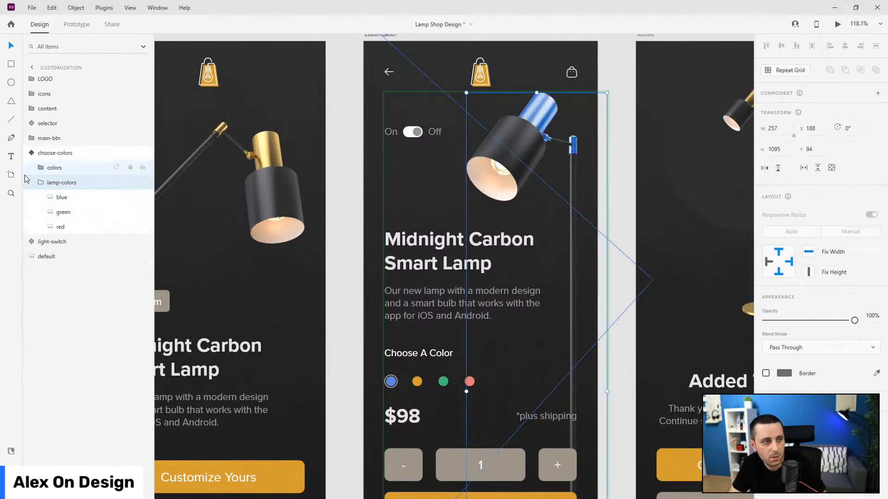
{"action": "left_click", "coordinate": [79, 212]}
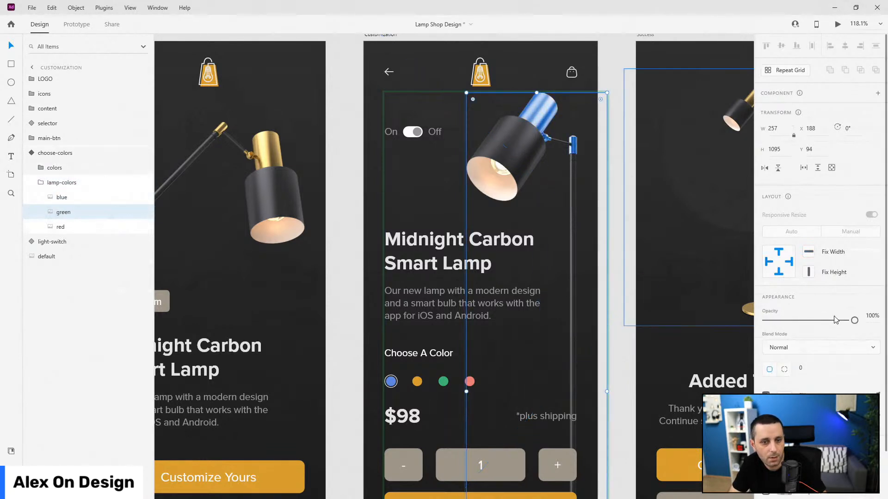
{"action": "left_click_drag", "start_coordinate": [855, 320], "coordinate": [766, 321]}
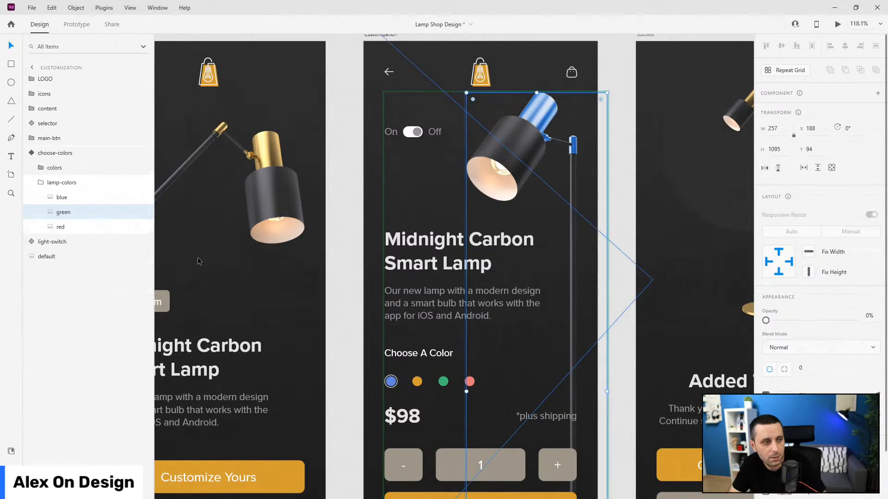
{"action": "left_click", "coordinate": [88, 228]}
{"action": "left_click_drag", "start_coordinate": [853, 319], "coordinate": [766, 321]}
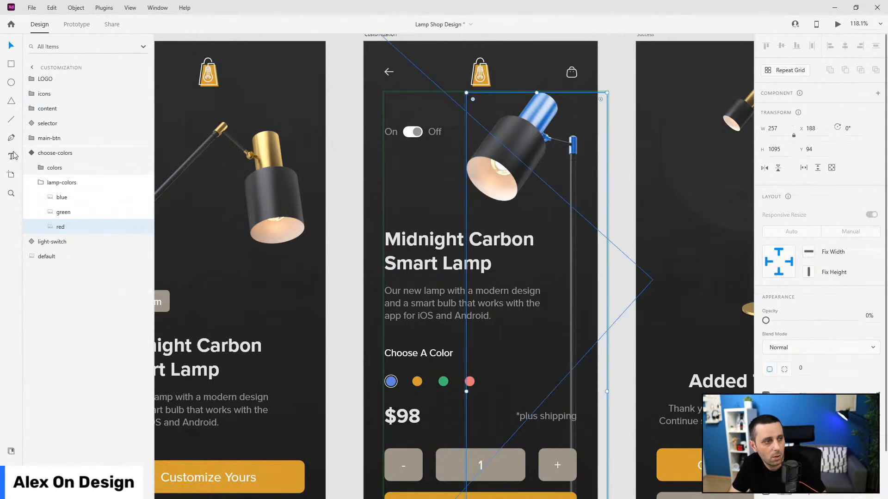
- In the default state, set the lamp-colors group to 100% opacity and its blue, green and red images to 0%
{"action": "left_click", "coordinate": [56, 153]}
{"action": "left_click", "coordinate": [799, 111]}
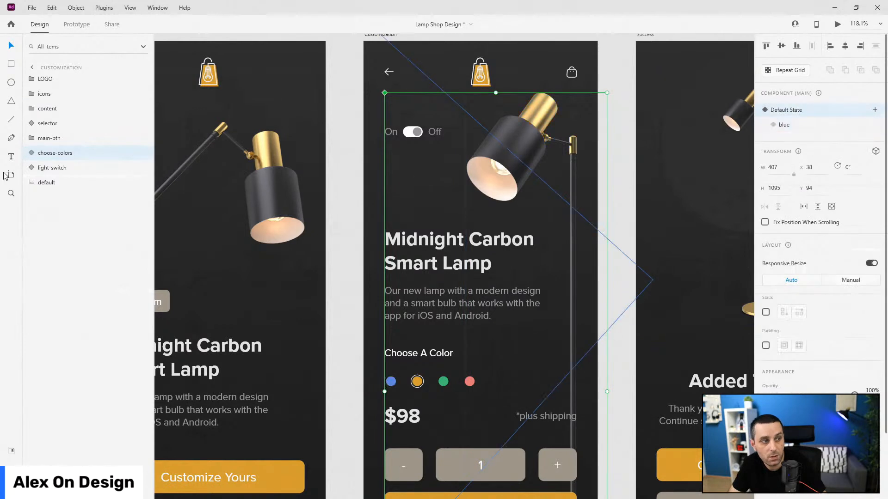
{"action": "left_click", "coordinate": [61, 182]}
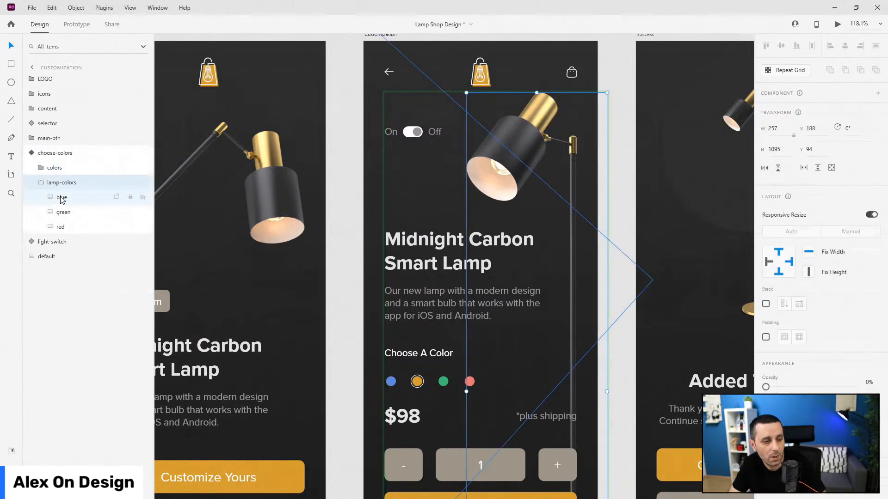
{"action": "left_click_drag", "start_coordinate": [766, 387], "coordinate": [854, 387]}
{"action": "left_click", "coordinate": [71, 197]}
{"action": "left_click", "coordinate": [80, 223], "text": "shift"}
{"action": "key", "text": "0"}
{"action": "key", "text": "0"}
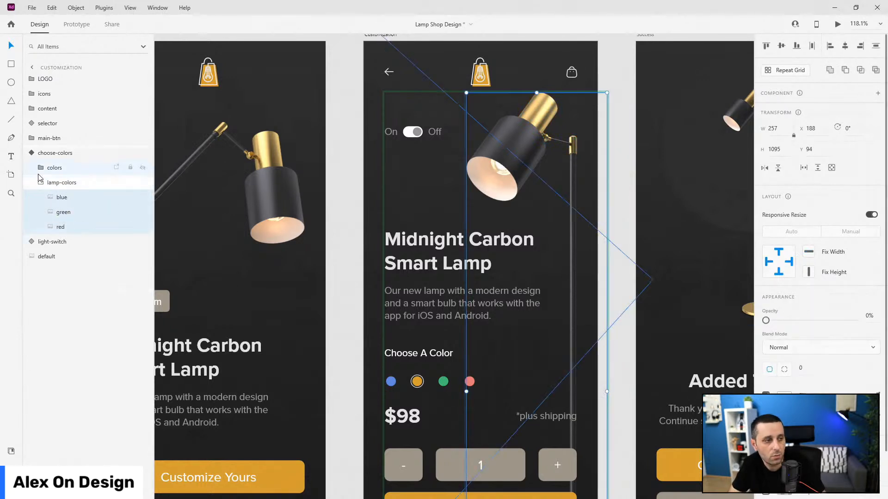
{"action": "key", "text": "Escape"}
{"action": "key", "text": "Escape"}
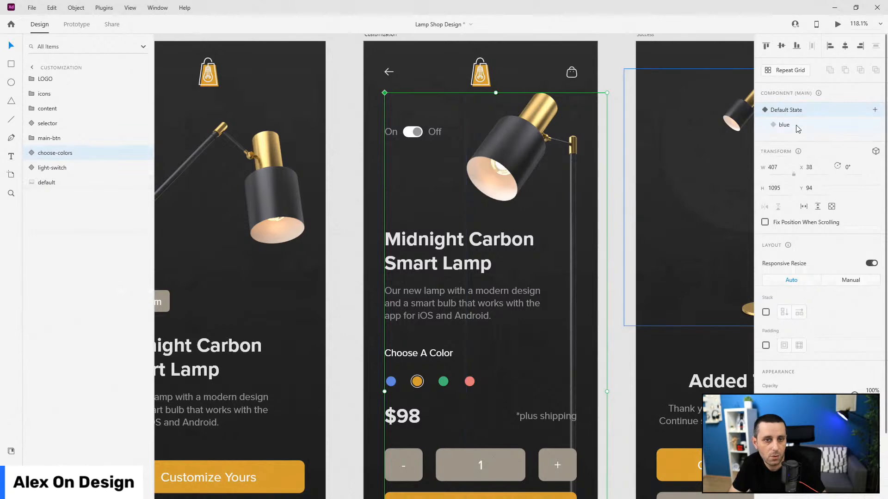
- In the blue state, set the lamp-colors group's blue image to 100% opacity and collapse the component's layers
{"action": "left_click", "coordinate": [33, 153]}
{"action": "left_click", "coordinate": [41, 182]}
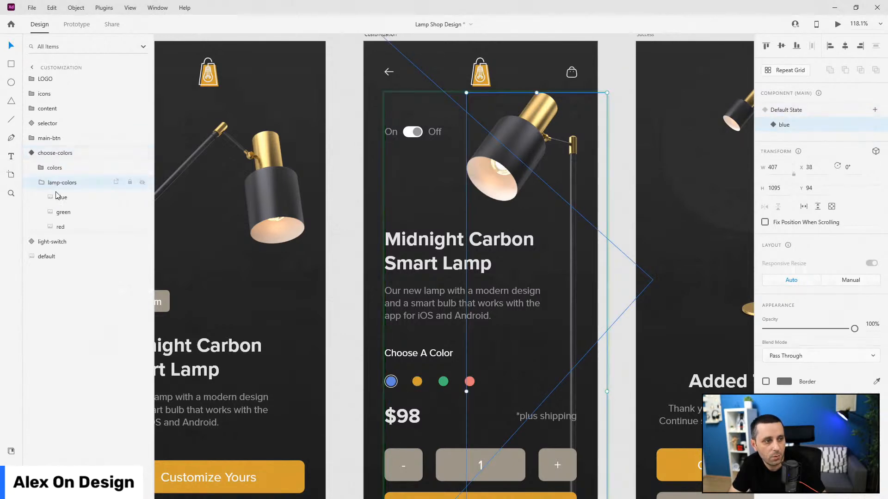
{"action": "left_click", "coordinate": [60, 197]}
{"action": "key", "text": "0"}
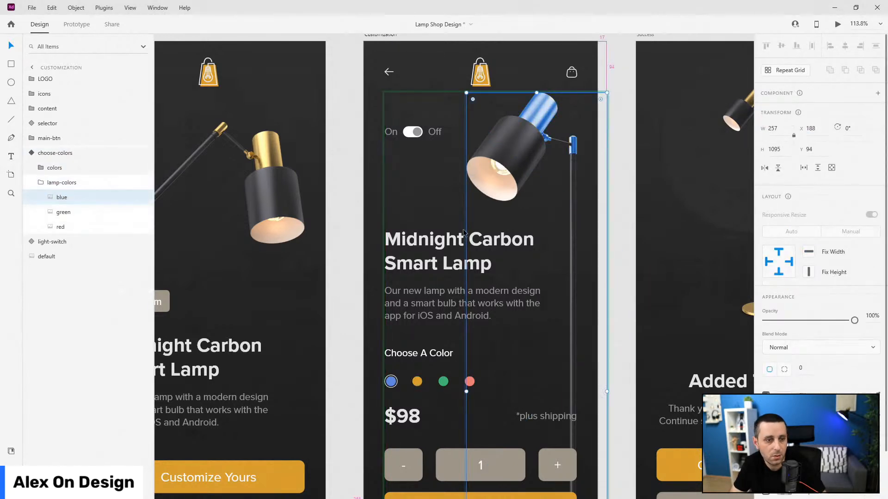
{"action": "scroll", "coordinate": [504, 222], "scroll_direction": "down", "scroll_amount": 2}
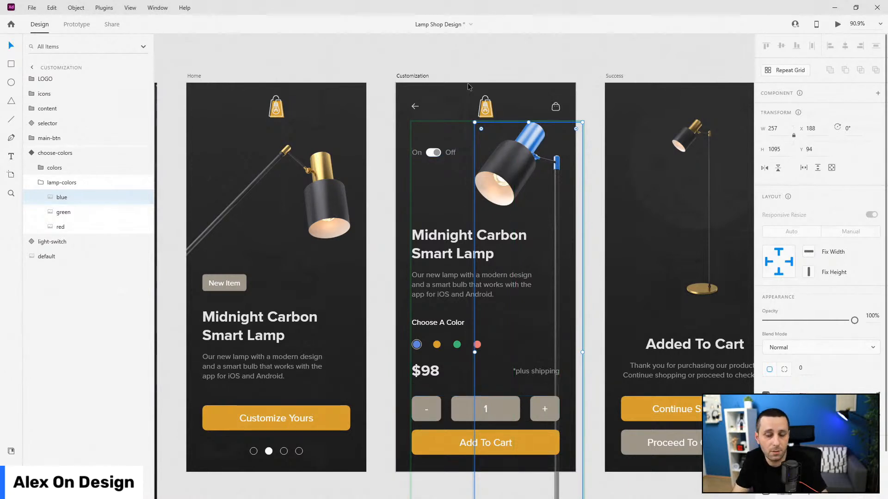
{"action": "left_click", "coordinate": [40, 183]}
{"action": "left_click", "coordinate": [31, 140]}
{"action": "left_click", "coordinate": [31, 140]}
{"action": "left_click", "coordinate": [33, 153]}
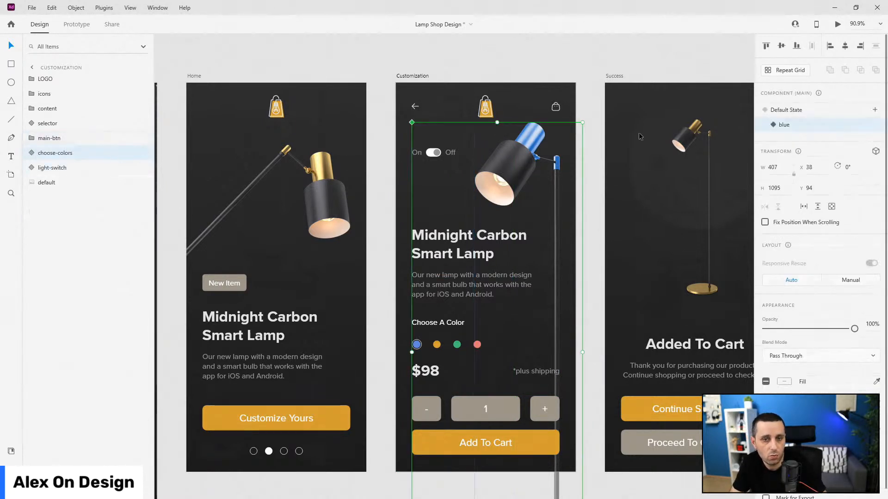
- Add a new state named green to the choose-colors component
{"action": "left_click", "coordinate": [875, 110]}
{"action": "left_click", "coordinate": [832, 117]}
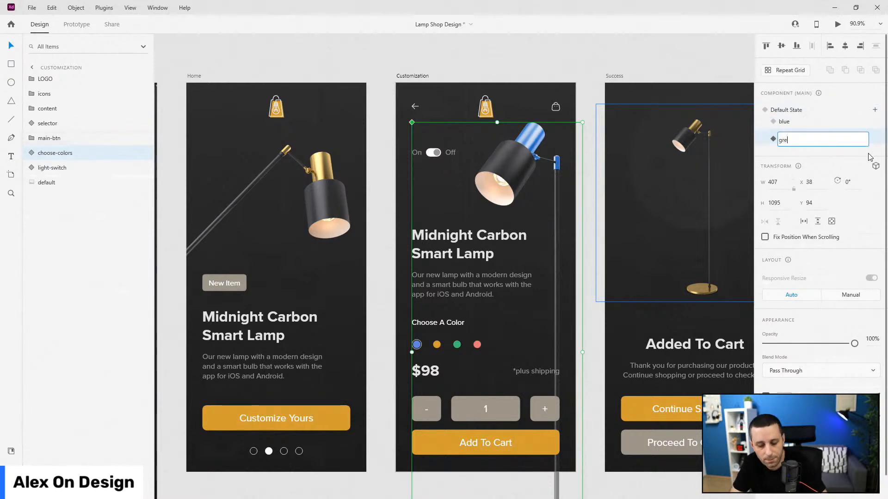
{"action": "type", "text": "green"}
{"action": "key", "text": "Return"}
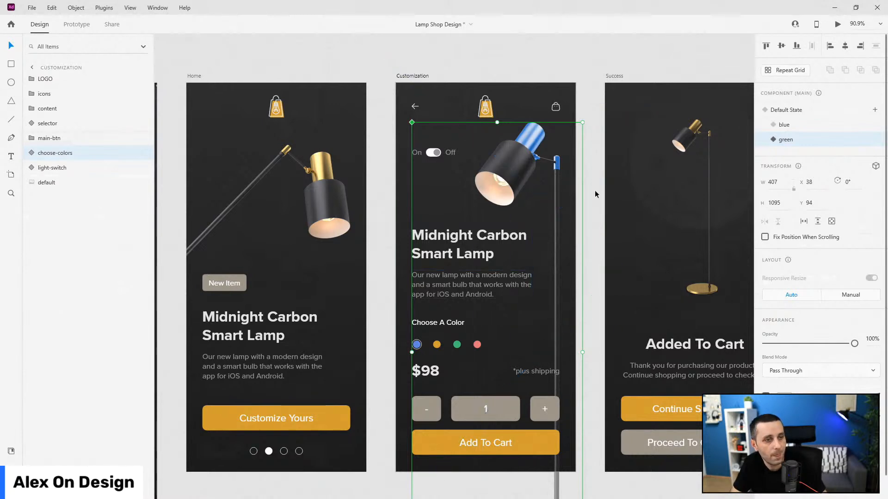
- In the green state, set the blue swatch's selector ring to 0% opacity and the green swatch's ring to 100%
{"action": "left_click", "coordinate": [31, 153]}
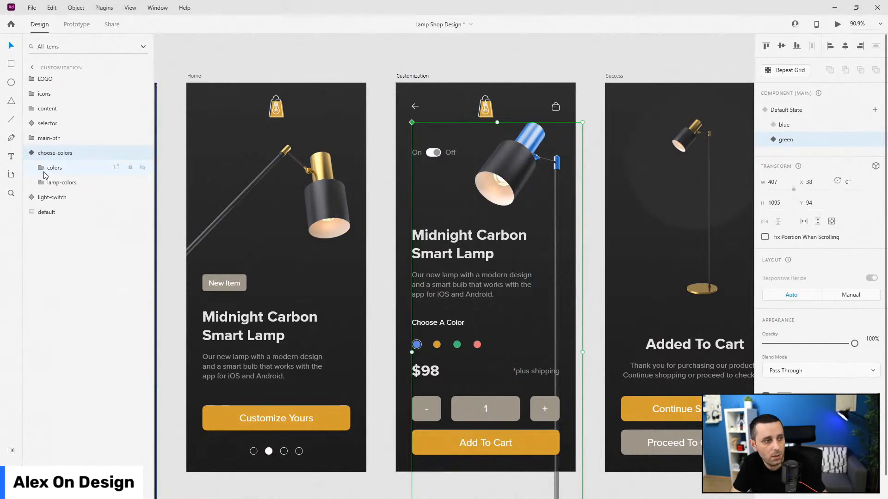
{"action": "left_click", "coordinate": [40, 168]}
{"action": "left_click", "coordinate": [50, 197]}
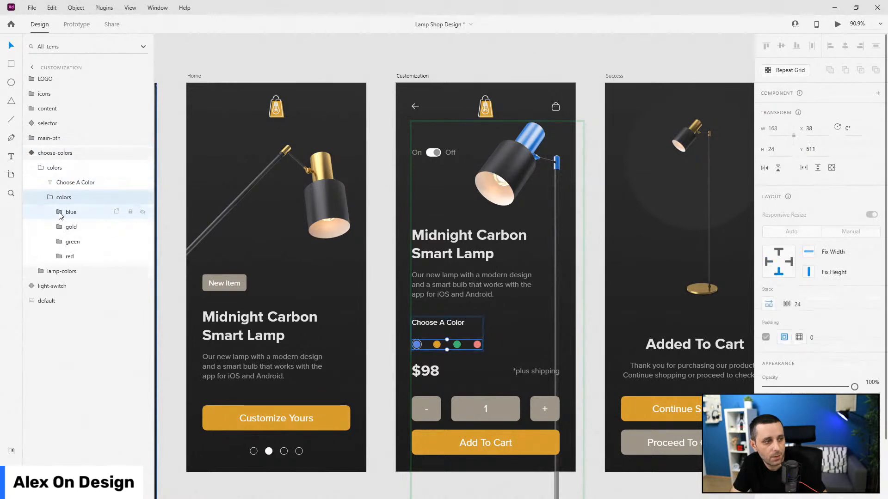
{"action": "left_click", "coordinate": [59, 212]}
{"action": "left_click", "coordinate": [80, 242]}
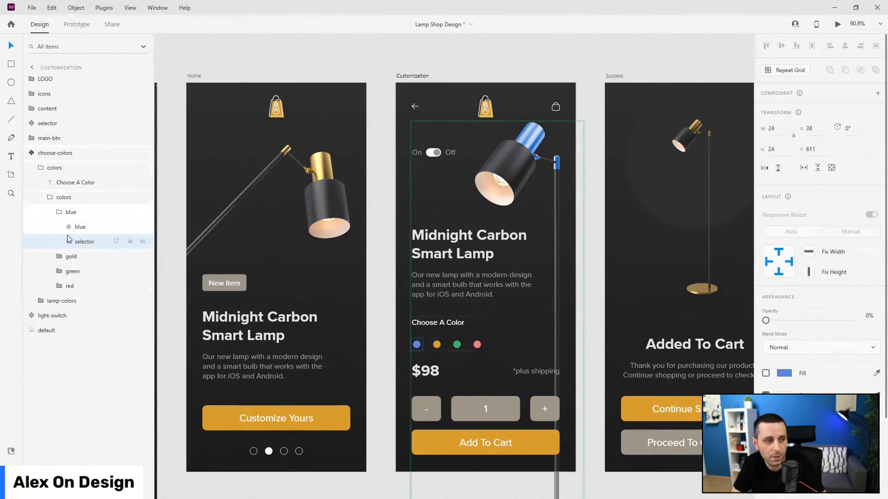
{"action": "left_click", "coordinate": [59, 213]}
{"action": "left_click", "coordinate": [59, 242]}
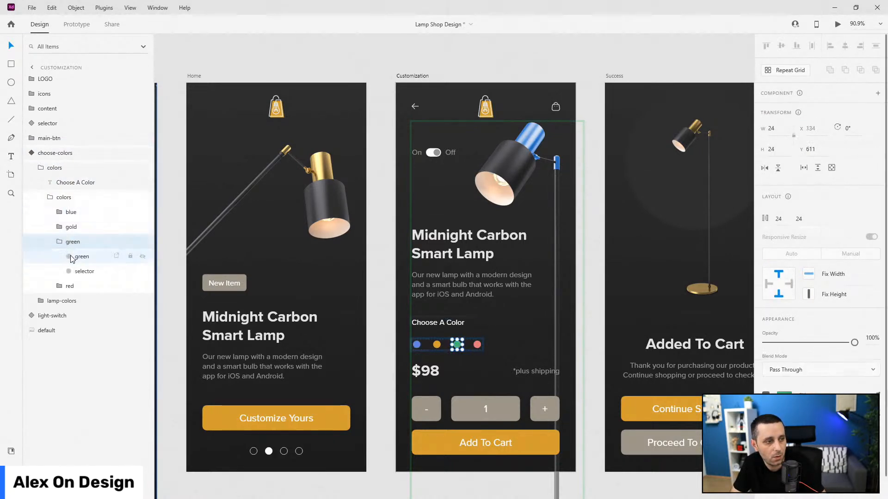
{"action": "left_click", "coordinate": [74, 271]}
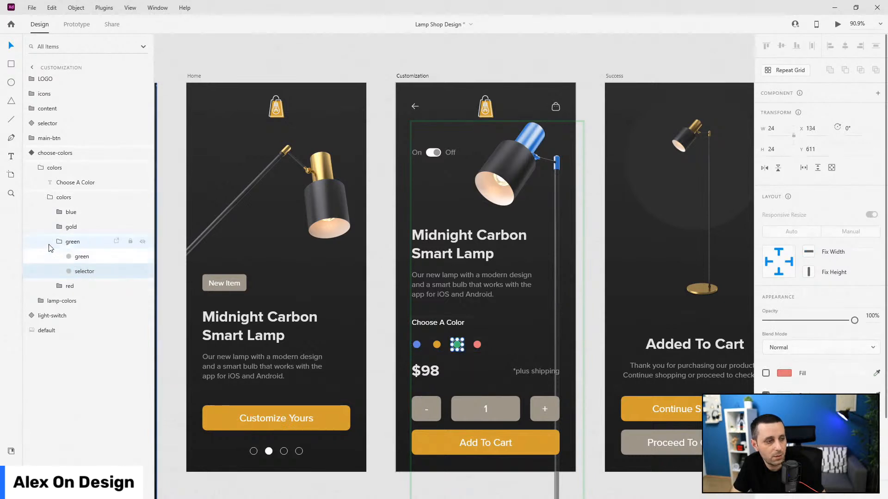
{"action": "left_click", "coordinate": [59, 242]}
{"action": "left_click", "coordinate": [50, 197]}
{"action": "left_click", "coordinate": [41, 167]}
- Set the lamp-colors group's blue image to 0% opacity and its green image to 100% in the green state
{"action": "left_click", "coordinate": [40, 182]}
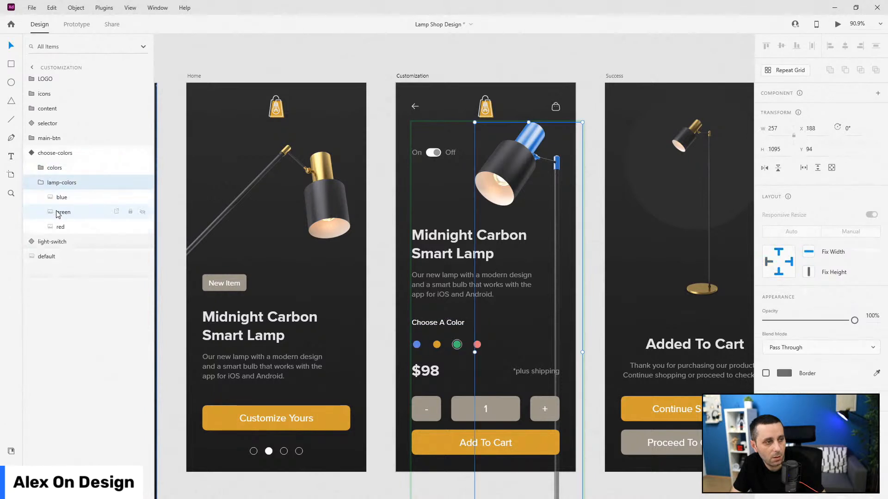
{"action": "left_click", "coordinate": [74, 199]}
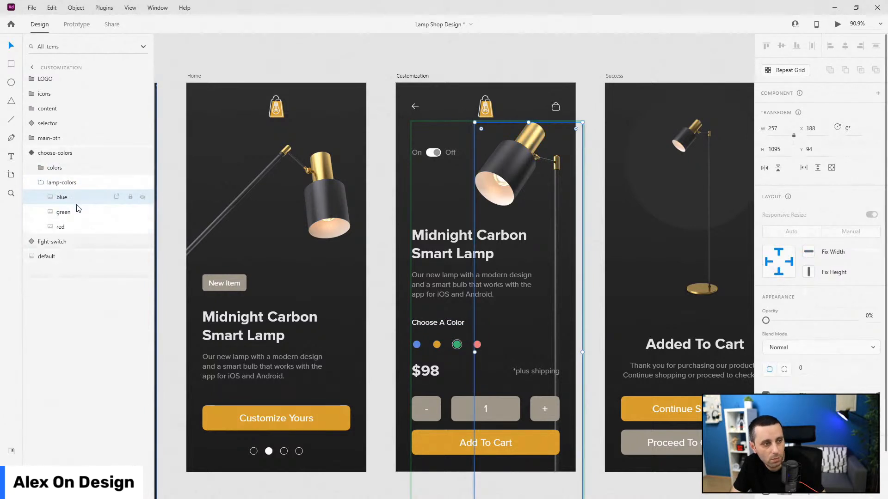
{"action": "left_click", "coordinate": [77, 211]}
{"action": "left_click", "coordinate": [40, 182]}
{"action": "left_click", "coordinate": [30, 153]}
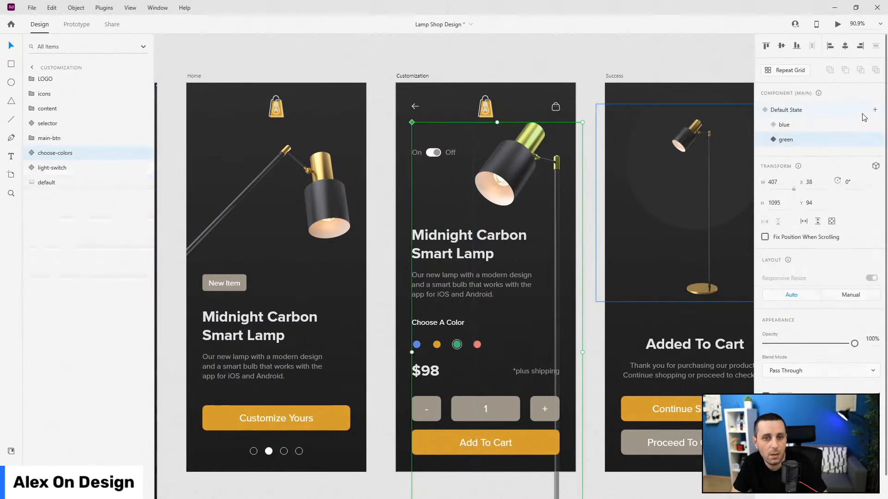
- Add another state named red to the choose-colors component
{"action": "left_click", "coordinate": [875, 110]}
{"action": "left_click", "coordinate": [818, 114]}
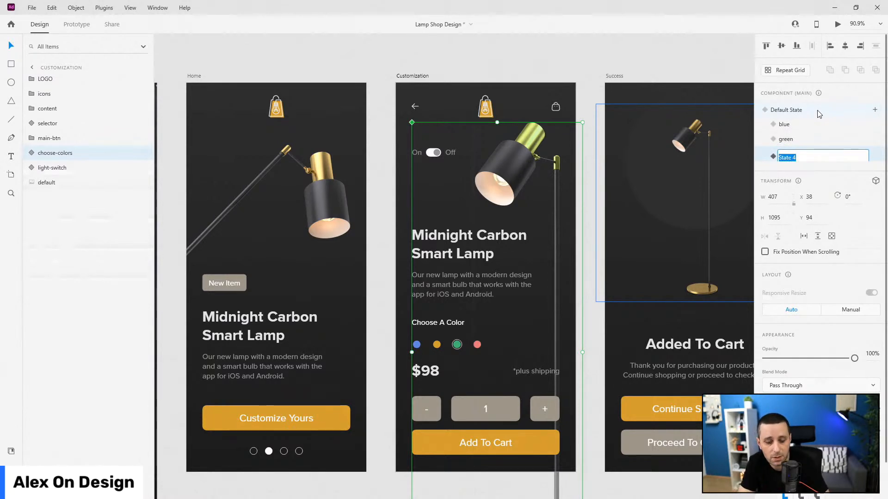
{"action": "type", "text": "red"}
{"action": "key", "text": "Return"}
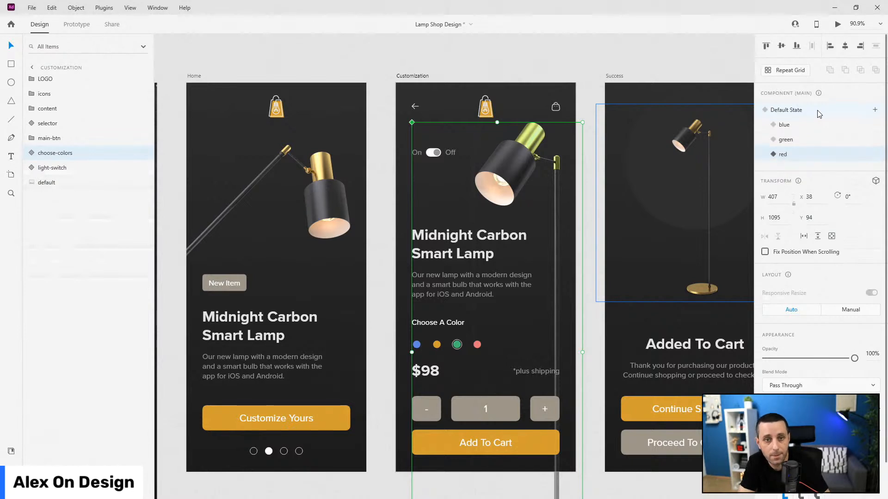
- In the red state, set the lamp-colors group's green image to 0% opacity and its red image to 100%
{"action": "left_click", "coordinate": [28, 153]}
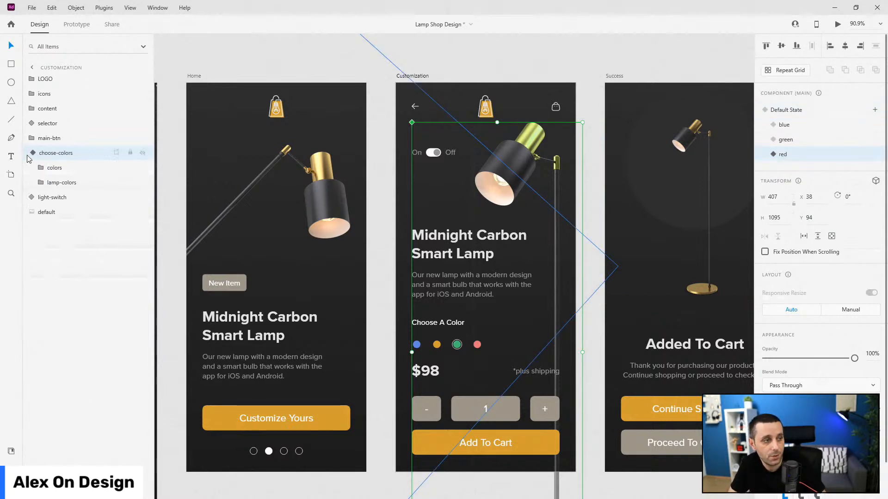
{"action": "left_click", "coordinate": [41, 183]}
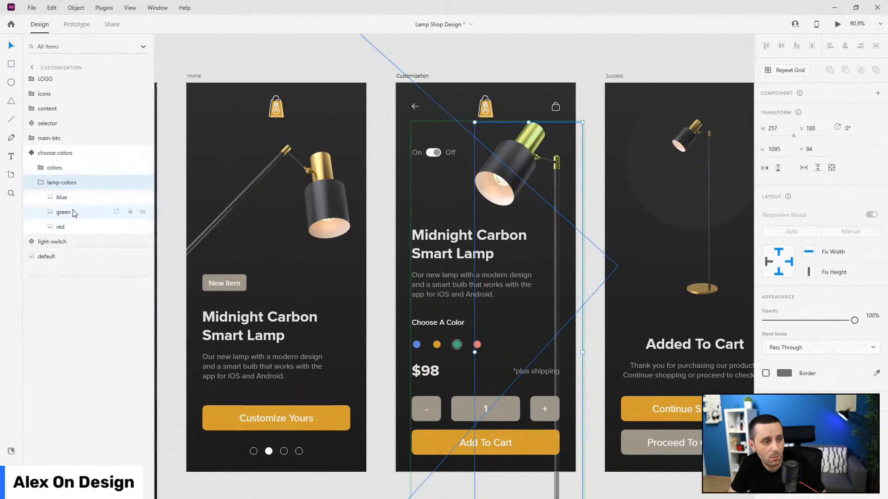
{"action": "left_click", "coordinate": [73, 212]}
{"action": "left_click", "coordinate": [74, 226]}
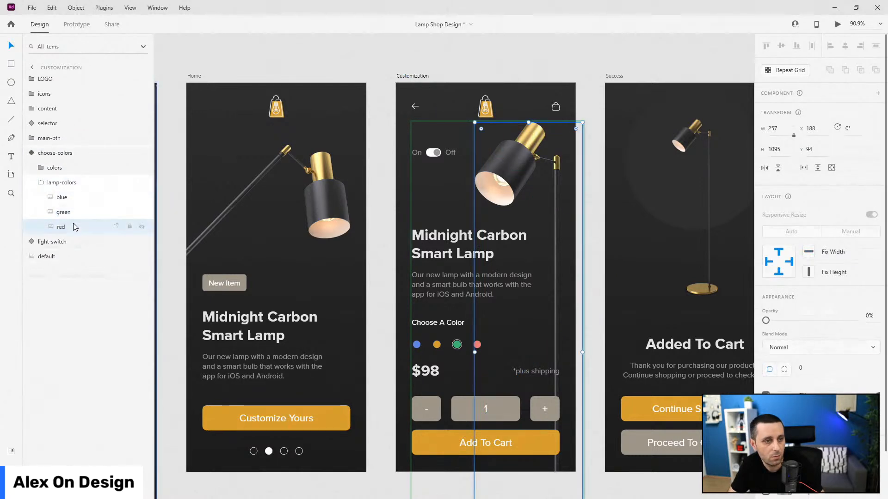
{"action": "left_click", "coordinate": [41, 183]}
- Set the red swatch's selector ring to 100% opacity and the green swatch's ring to 0% in the red state, collapsing the layers
{"action": "left_click", "coordinate": [40, 168]}
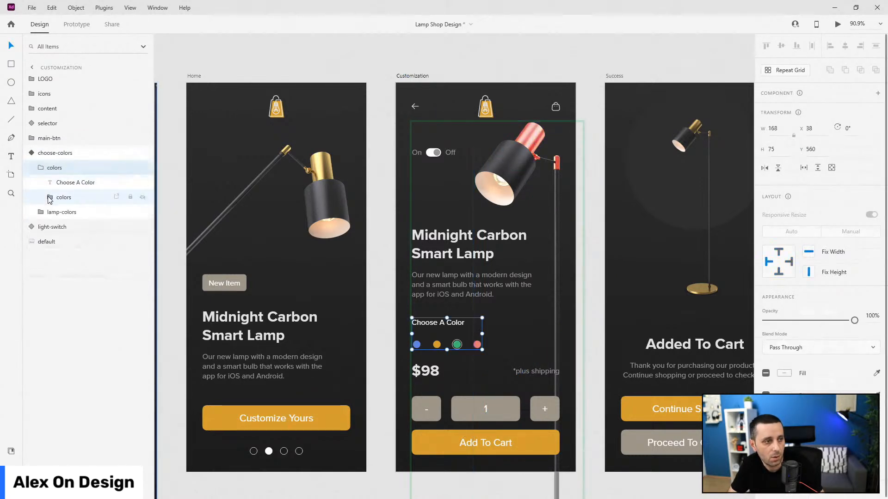
{"action": "left_click", "coordinate": [49, 197]}
{"action": "left_click", "coordinate": [59, 257]}
{"action": "left_click", "coordinate": [80, 286]}
{"action": "key", "text": "0"}
{"action": "left_click", "coordinate": [59, 257]}
{"action": "left_click", "coordinate": [59, 242]}
{"action": "left_click", "coordinate": [80, 271]}
{"action": "key", "text": "0"}
{"action": "key", "text": "0"}
{"action": "left_click", "coordinate": [60, 242]}
{"action": "left_click", "coordinate": [49, 198]}
{"action": "left_click", "coordinate": [41, 168]}
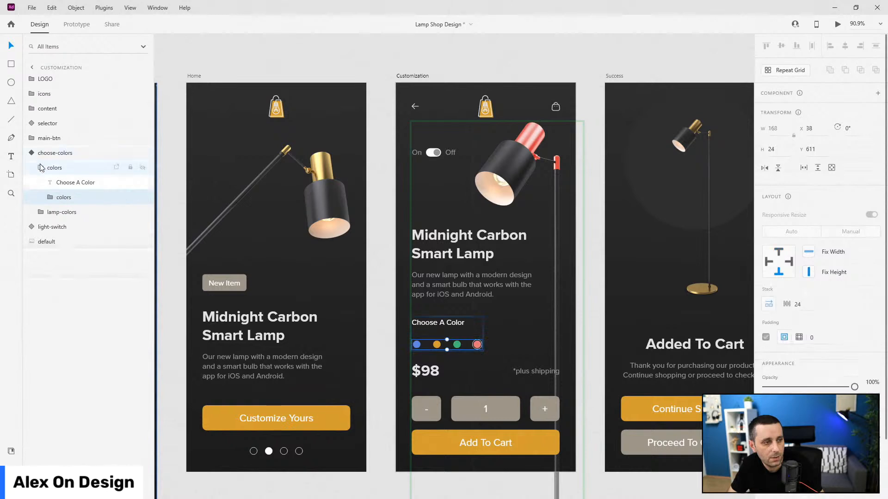
{"action": "left_click", "coordinate": [35, 159]}
- Return the choose-colors component to its default state and expand its nested swatch layers for prototyping
{"action": "left_click", "coordinate": [809, 113]}
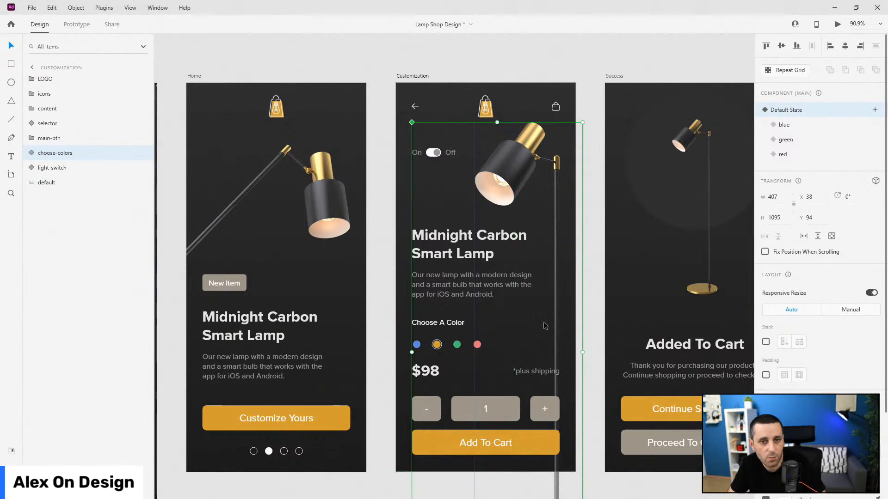
{"action": "left_click", "coordinate": [79, 26]}
{"action": "scroll", "coordinate": [484, 348], "scroll_direction": "up", "scroll_amount": 4}
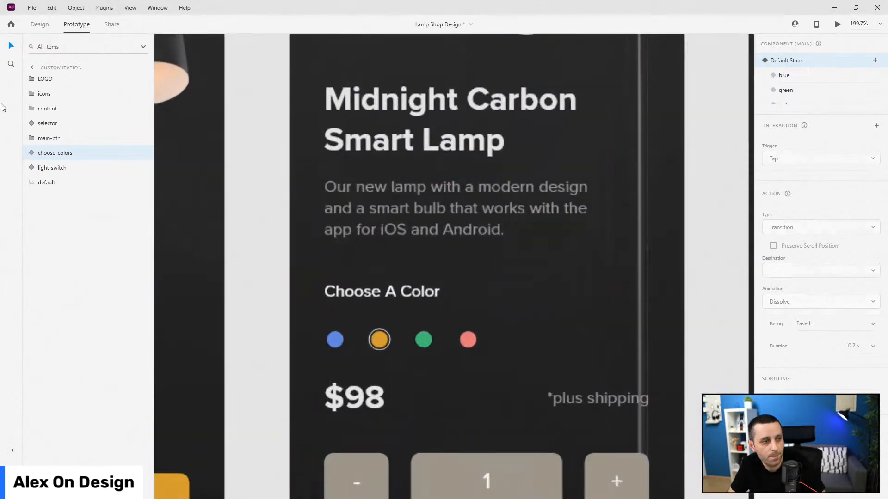
{"action": "left_click", "coordinate": [31, 156]}
{"action": "left_click", "coordinate": [41, 170]}
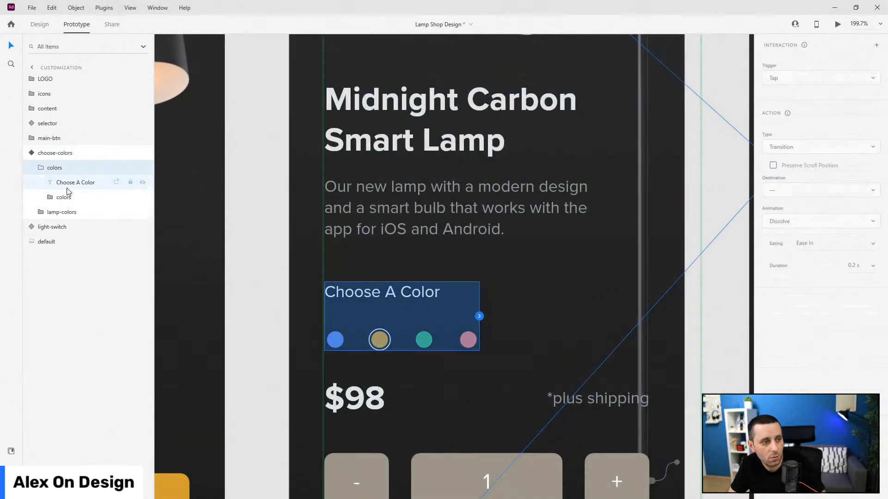
{"action": "left_click", "coordinate": [53, 199]}
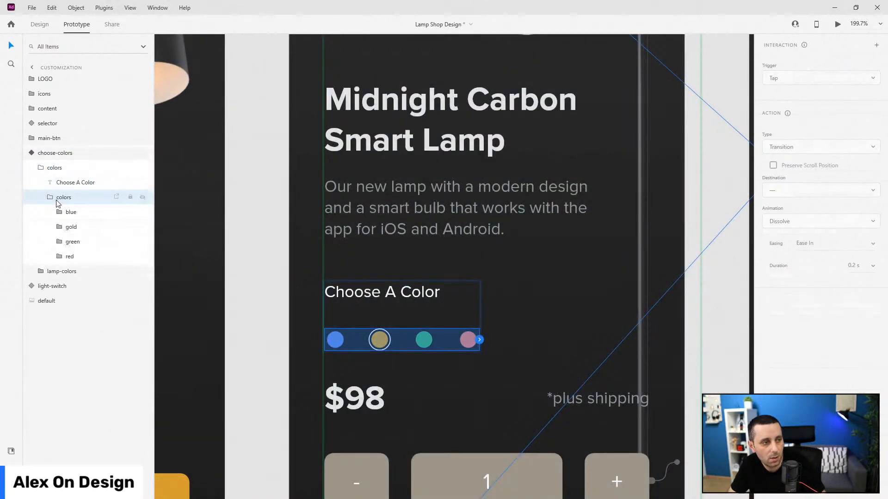
{"action": "left_click", "coordinate": [55, 153]}
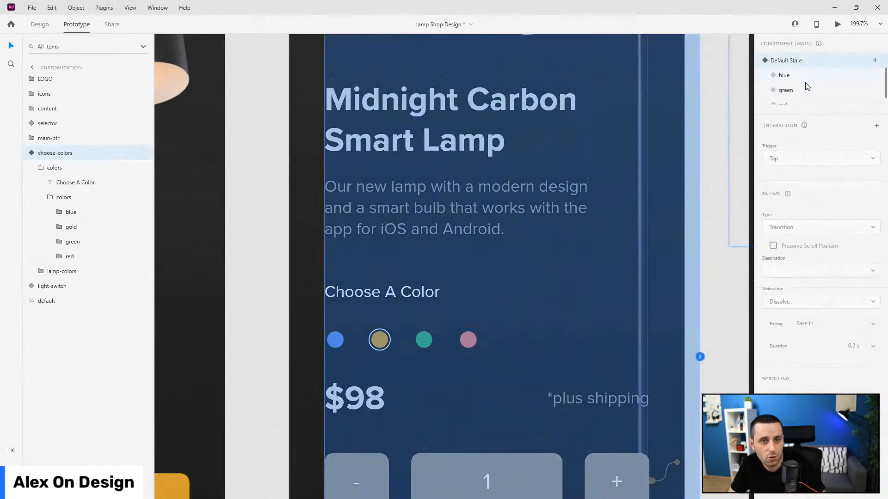
- In the default state, link the blue swatch on tap to the blue state with Auto-Animate, Ease In-Out and 0.6 s duration
{"action": "left_click", "coordinate": [73, 215]}
{"action": "left_click", "coordinate": [345, 339]}
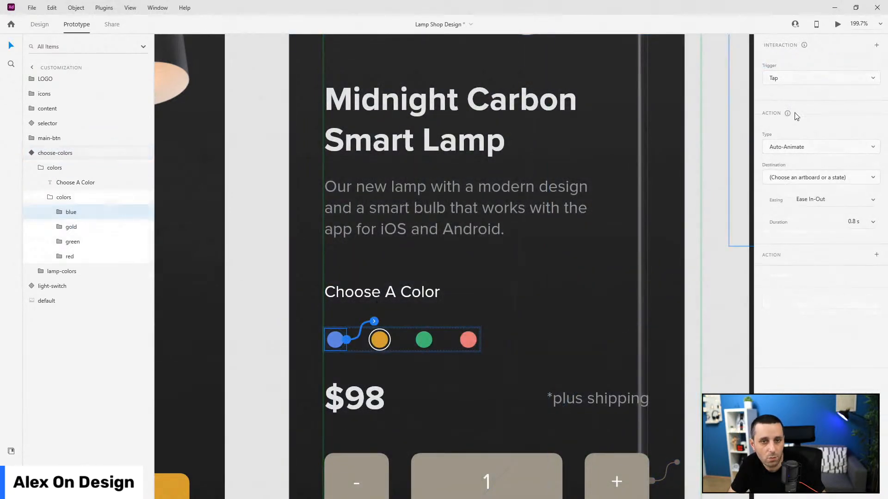
{"action": "left_click", "coordinate": [870, 221]}
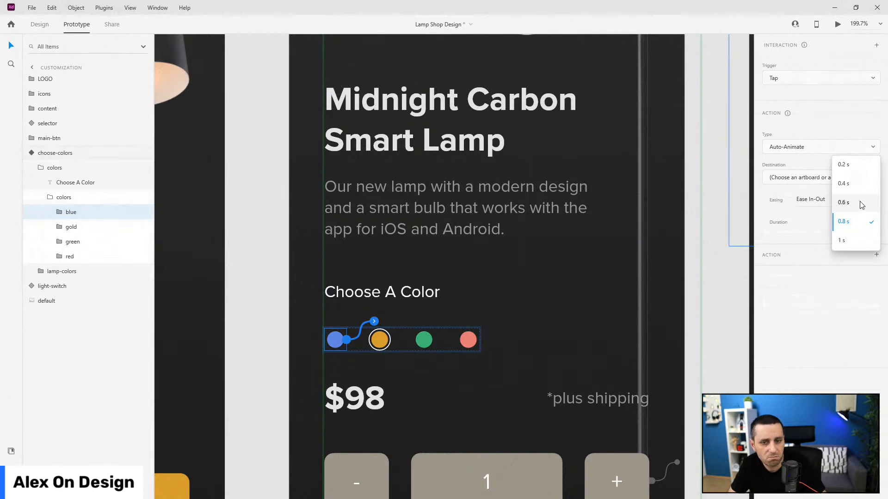
{"action": "left_click", "coordinate": [862, 203]}
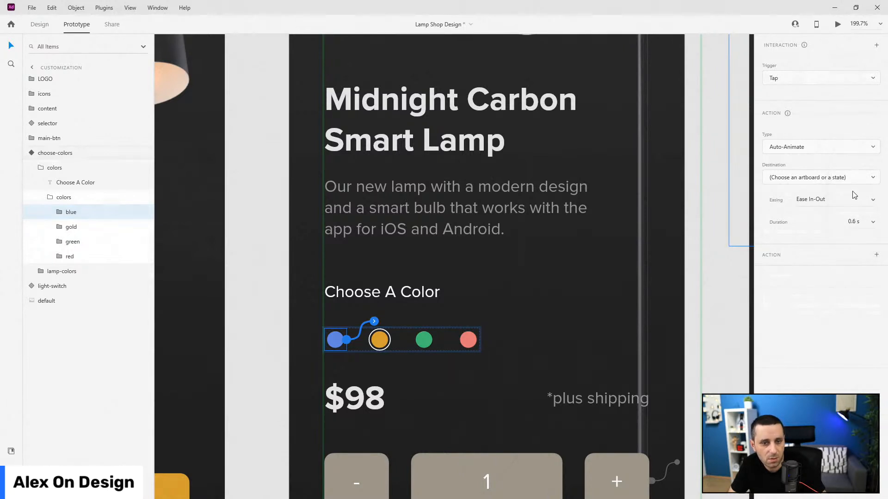
{"action": "left_click", "coordinate": [815, 181]}
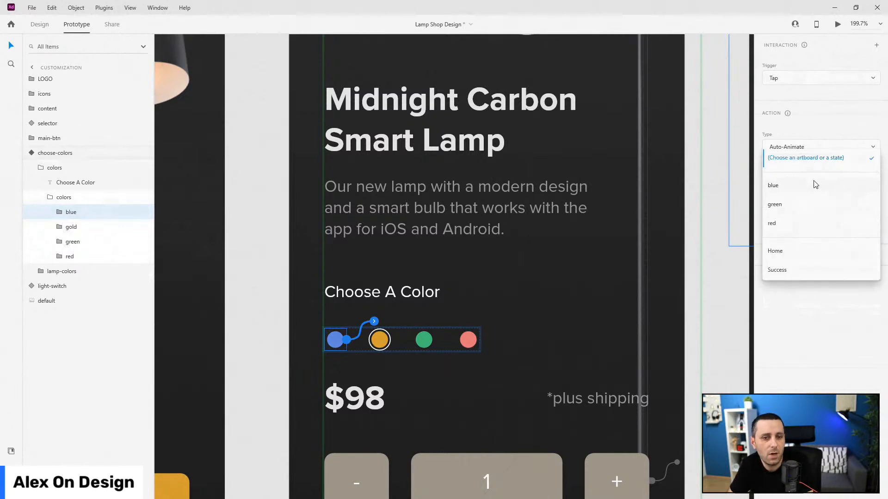
{"action": "left_click", "coordinate": [813, 190]}
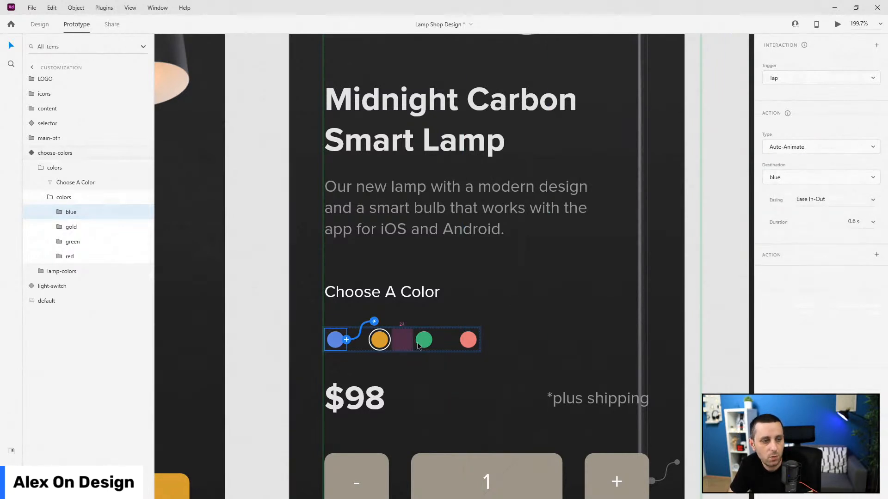
- Link the default state's green swatch to the green state and its red swatch to the red state, collapsing the layers
{"action": "left_click", "coordinate": [433, 342]}
{"action": "left_click", "coordinate": [808, 180]}
{"action": "left_click", "coordinate": [792, 209]}
{"action": "left_click", "coordinate": [468, 339]}
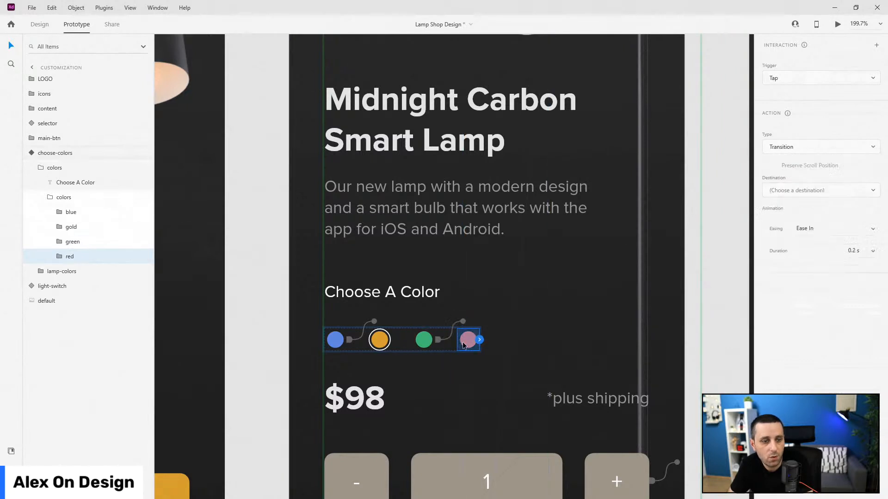
{"action": "left_click", "coordinate": [795, 185]}
{"action": "left_click", "coordinate": [787, 228]}
{"action": "left_click", "coordinate": [50, 198]}
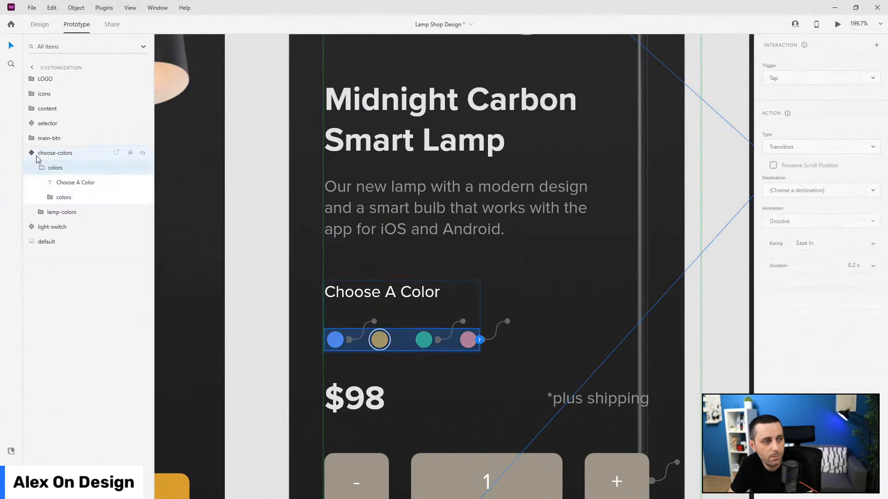
{"action": "left_click", "coordinate": [40, 167]}
{"action": "left_click", "coordinate": [32, 153]}
- In the blue state, link the gold swatch on tap to Default State with Auto-Animate
{"action": "left_click", "coordinate": [784, 75]}
{"action": "double_click", "coordinate": [379, 341]}
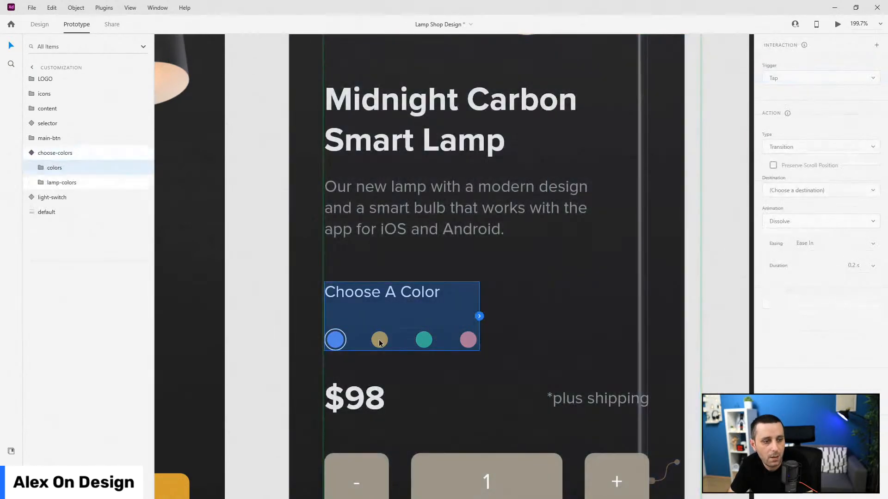
{"action": "double_click", "coordinate": [380, 341]}
{"action": "double_click", "coordinate": [379, 341]}
{"action": "left_click_drag", "start_coordinate": [390, 341], "coordinate": [489, 295]}
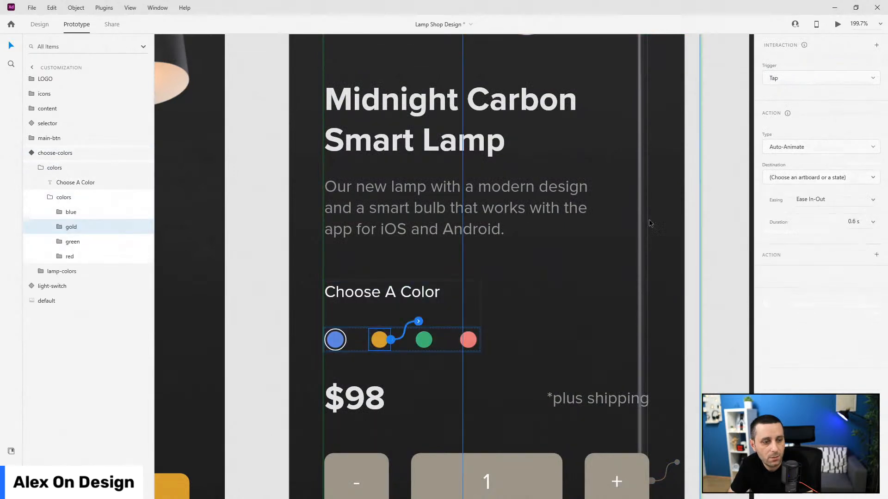
{"action": "left_click", "coordinate": [797, 180]}
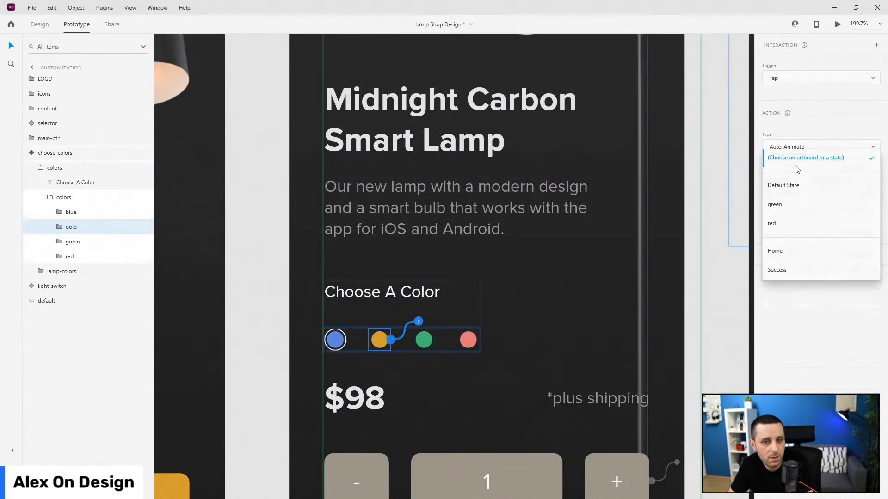
{"action": "left_click", "coordinate": [792, 183]}
- Link the blue state's green swatch to the green state and its red swatch to the red state, collapsing the layers
{"action": "left_click", "coordinate": [429, 344]}
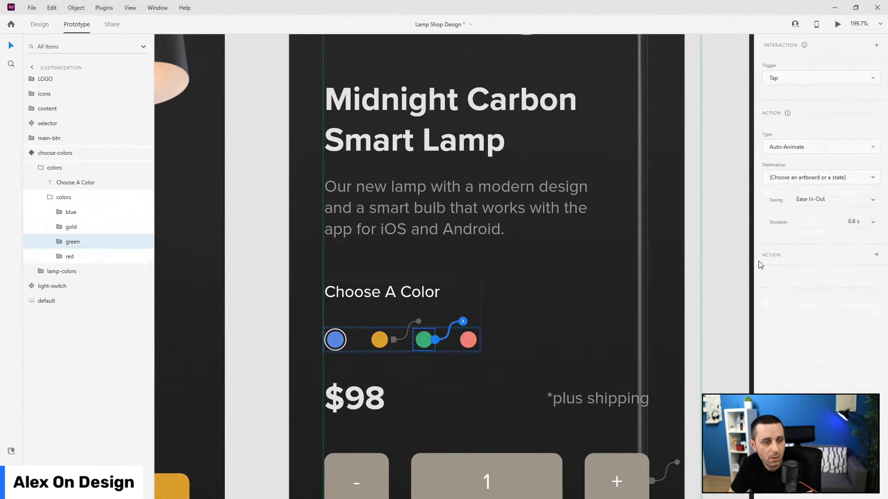
{"action": "left_click", "coordinate": [812, 180]}
{"action": "left_click", "coordinate": [803, 205]}
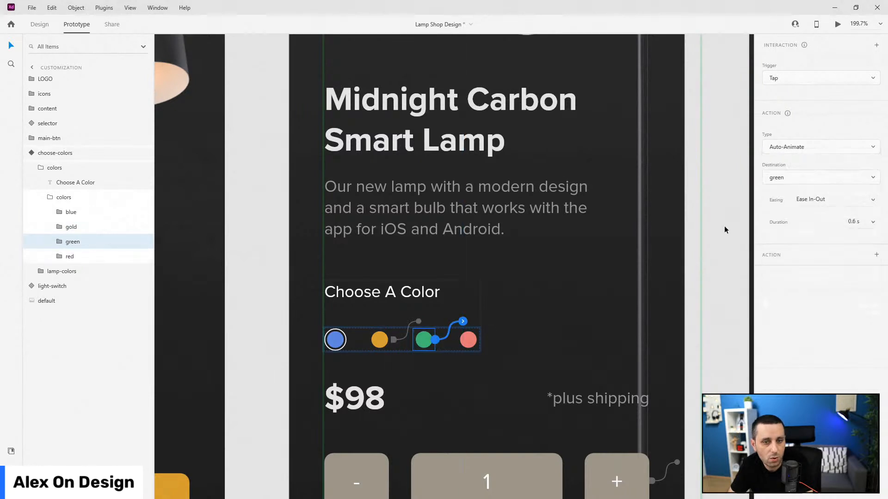
{"action": "left_click", "coordinate": [467, 343]}
{"action": "left_click", "coordinate": [479, 342]}
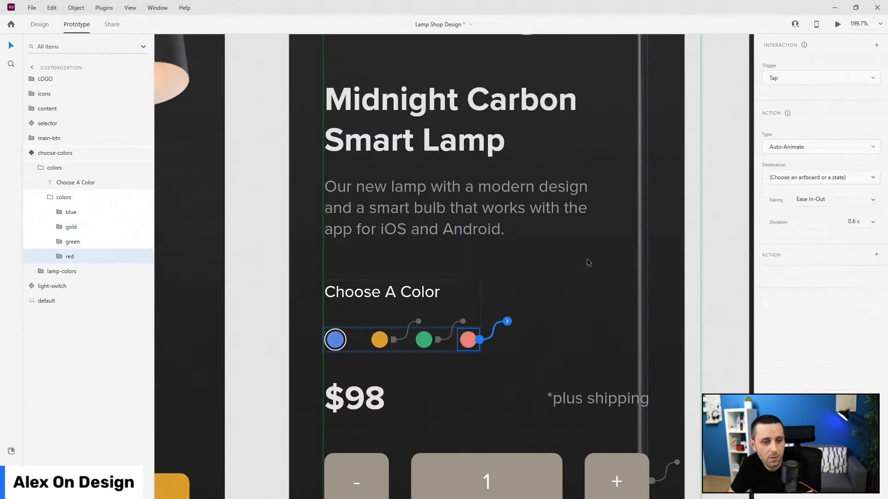
{"action": "left_click", "coordinate": [833, 182]}
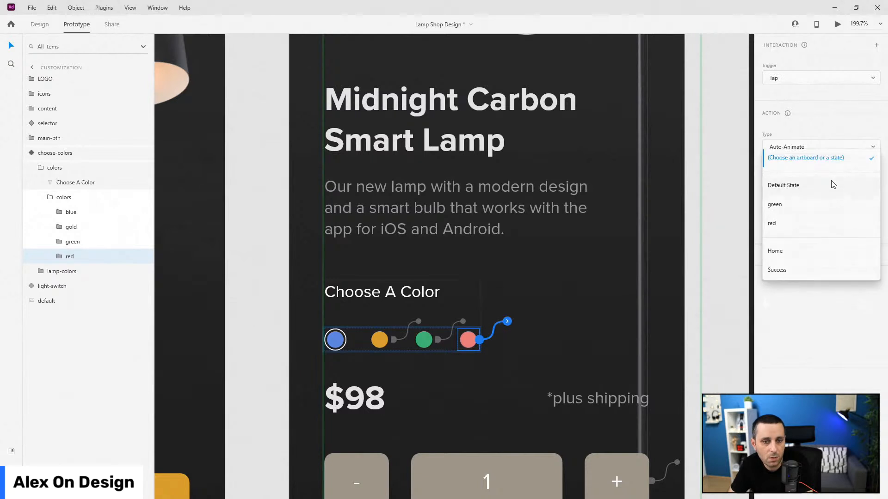
{"action": "left_click", "coordinate": [791, 225]}
{"action": "left_click", "coordinate": [63, 198]}
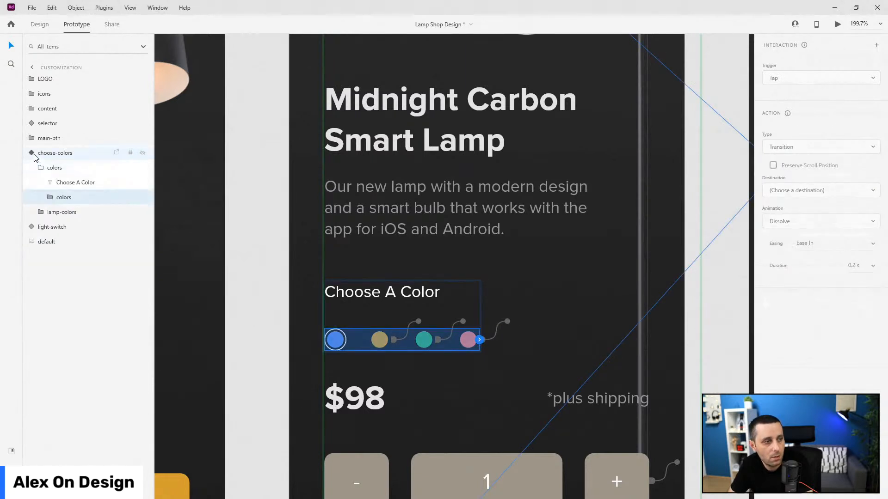
{"action": "left_click", "coordinate": [36, 157]}
- In the green state, link the blue swatch on tap to the blue state with Auto-Animate
{"action": "left_click", "coordinate": [785, 90]}
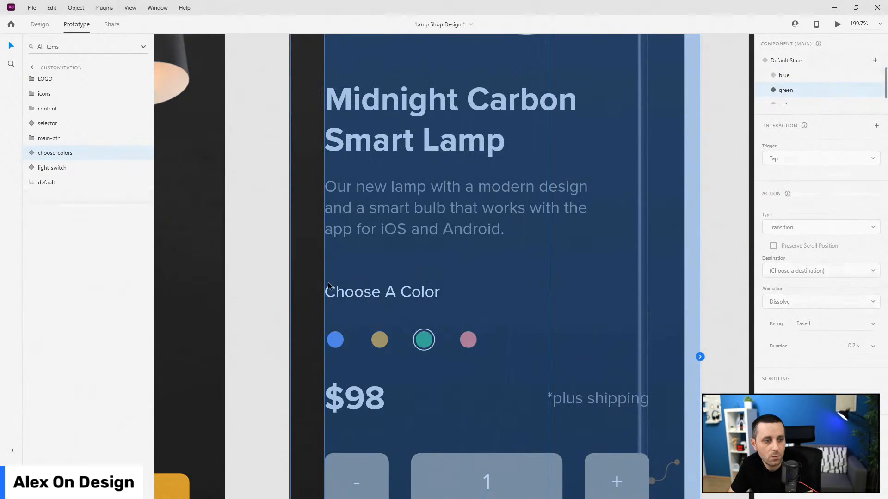
{"action": "left_click", "coordinate": [336, 342]}
{"action": "double_click", "coordinate": [336, 341]}
{"action": "double_click", "coordinate": [336, 341]}
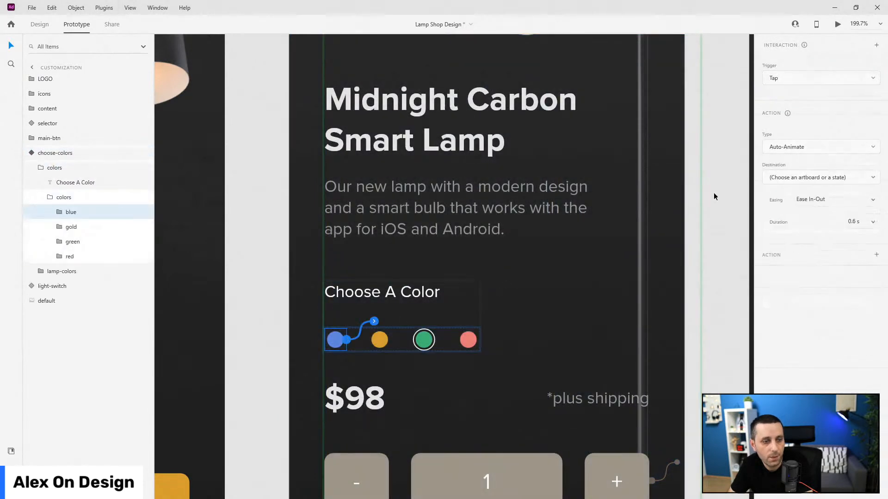
{"action": "left_click", "coordinate": [812, 180]}
{"action": "key", "text": "Escape"}
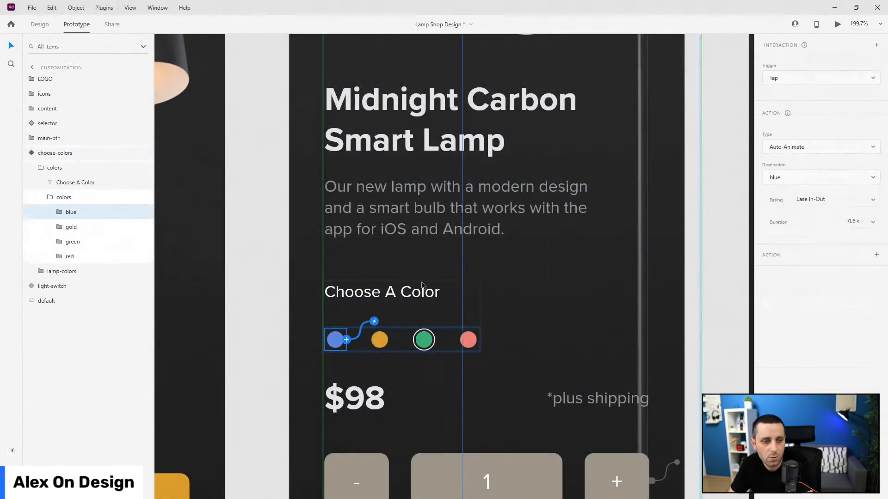
- Link the green state's gold swatch to Default State and its red swatch to the red state, collapsing the layers
{"action": "left_click", "coordinate": [379, 339]}
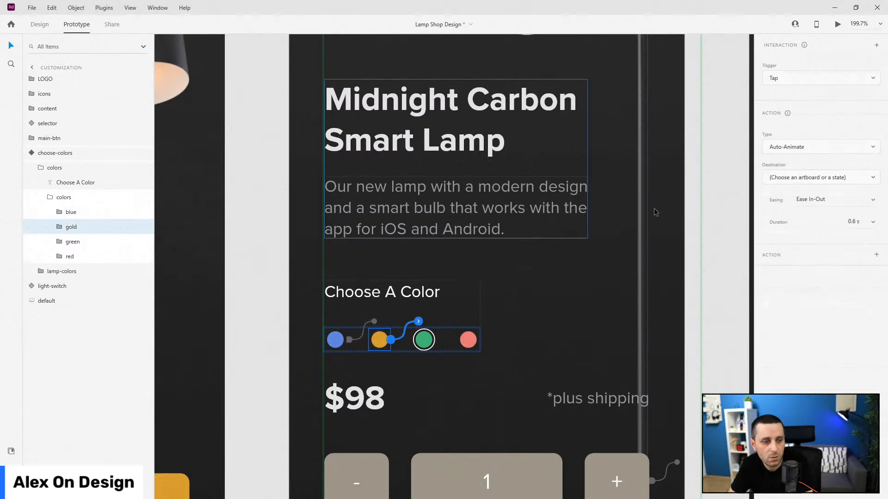
{"action": "left_click", "coordinate": [782, 179]}
{"action": "left_click", "coordinate": [770, 190]}
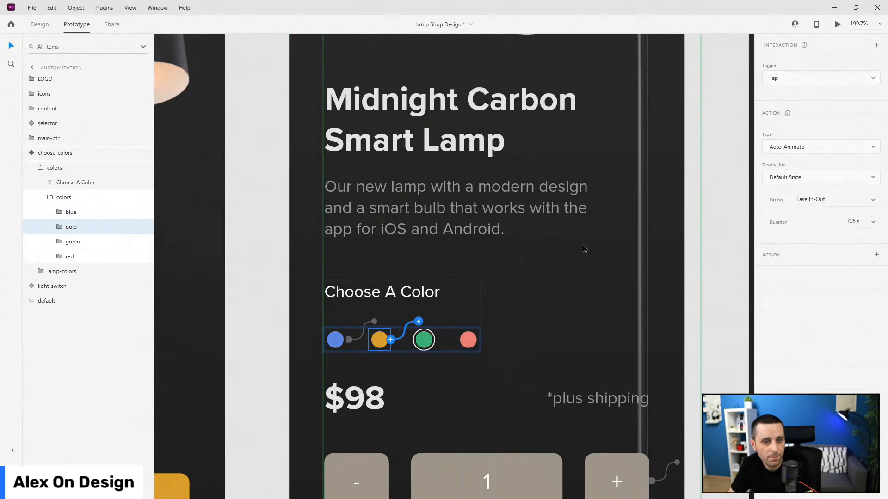
{"action": "left_click", "coordinate": [468, 340]}
{"action": "left_click", "coordinate": [814, 182]}
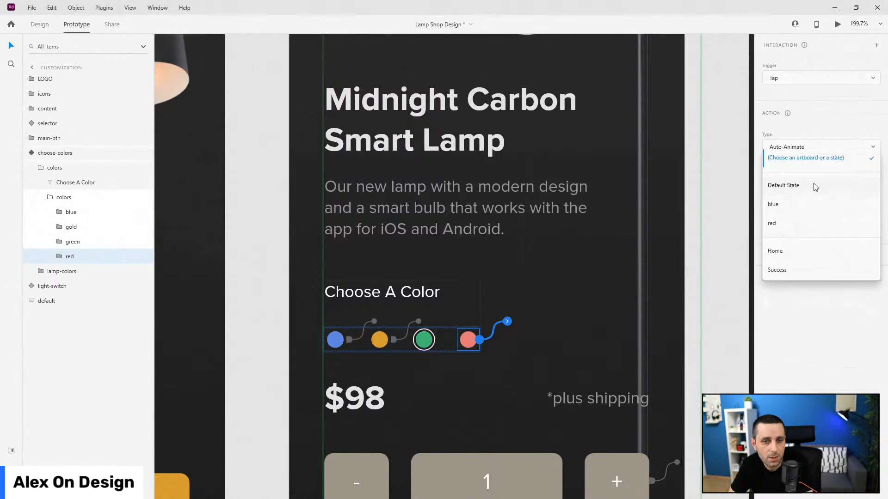
{"action": "left_click", "coordinate": [796, 225]}
{"action": "key", "text": "Escape"}
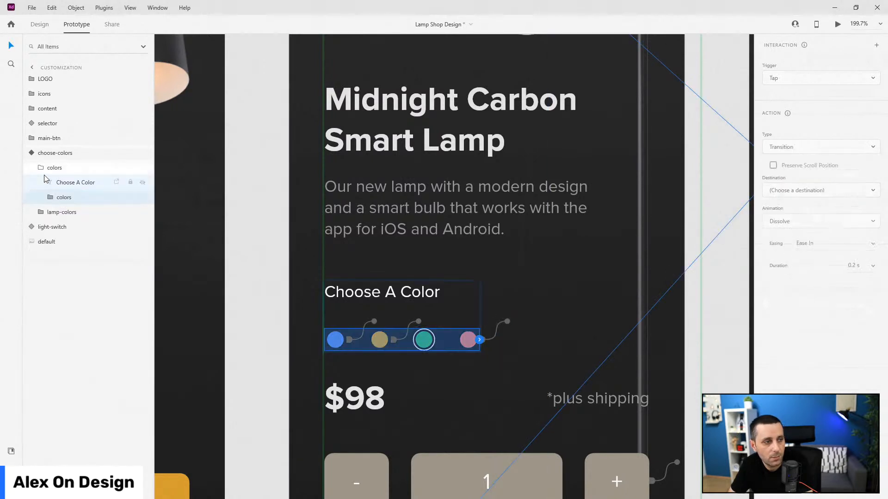
{"action": "key", "text": "Escape"}
{"action": "left_click", "coordinate": [35, 156]}
- In the component's red state, expand the swatch layers and link the blue swatch on tap to the blue state
{"action": "scroll", "coordinate": [806, 95], "scroll_direction": "down", "scroll_amount": 1}
{"action": "left_click", "coordinate": [807, 98]}
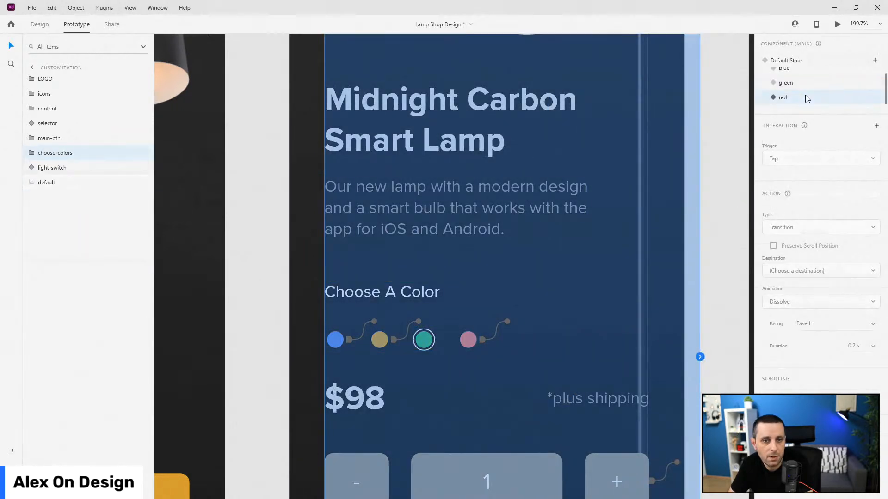
{"action": "left_click", "coordinate": [30, 155]}
{"action": "left_click", "coordinate": [44, 186]}
{"action": "left_click", "coordinate": [44, 184]}
{"action": "left_click", "coordinate": [36, 169]}
{"action": "left_click", "coordinate": [47, 197]}
{"action": "left_click", "coordinate": [69, 212]}
{"action": "left_click", "coordinate": [347, 342]}
{"action": "left_click", "coordinate": [827, 178]}
{"action": "left_click", "coordinate": [812, 185]}
{"action": "left_click", "coordinate": [813, 179]}
{"action": "left_click", "coordinate": [792, 198]}
- Link the red state's gold swatch to Default State and its green swatch to the green state, collapsing the layers
{"action": "left_click", "coordinate": [379, 341]}
{"action": "left_click", "coordinate": [390, 341]}
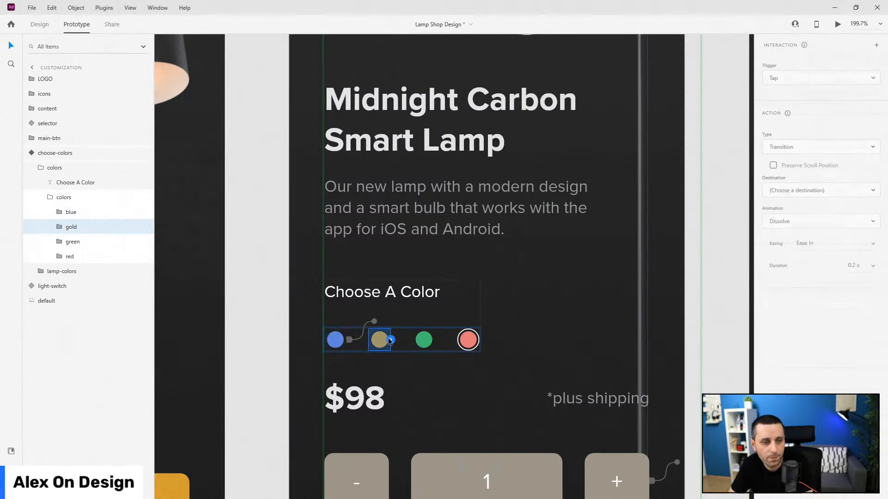
{"action": "left_click", "coordinate": [788, 179]}
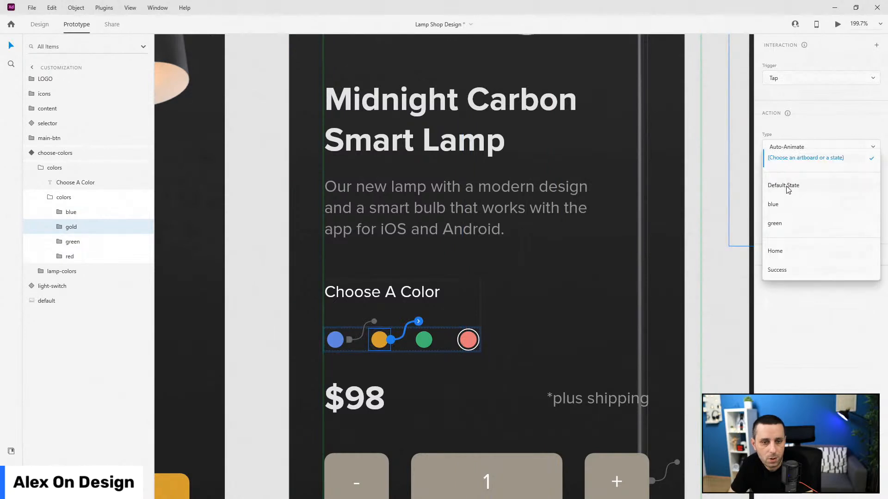
{"action": "left_click", "coordinate": [787, 186]}
{"action": "left_click", "coordinate": [427, 341]}
{"action": "left_click", "coordinate": [435, 340]}
{"action": "left_click", "coordinate": [825, 178]}
{"action": "left_click", "coordinate": [800, 228]}
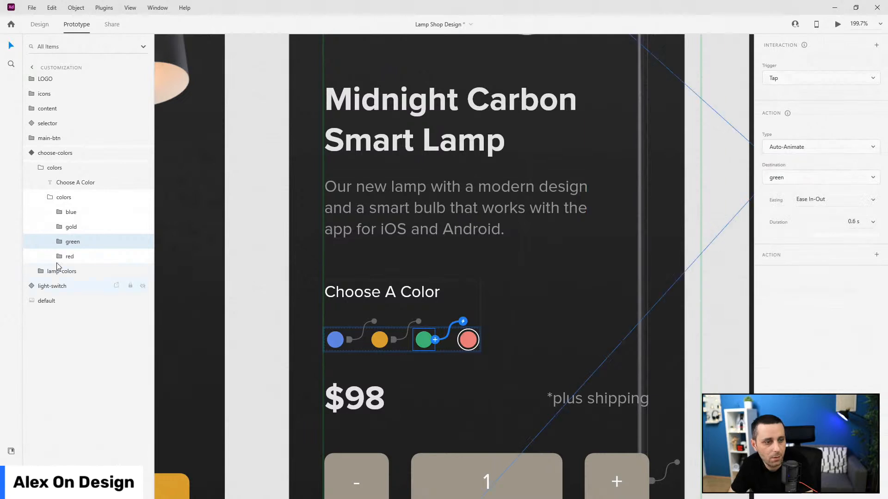
{"action": "key", "text": "Escape"}
{"action": "left_click", "coordinate": [29, 155]}
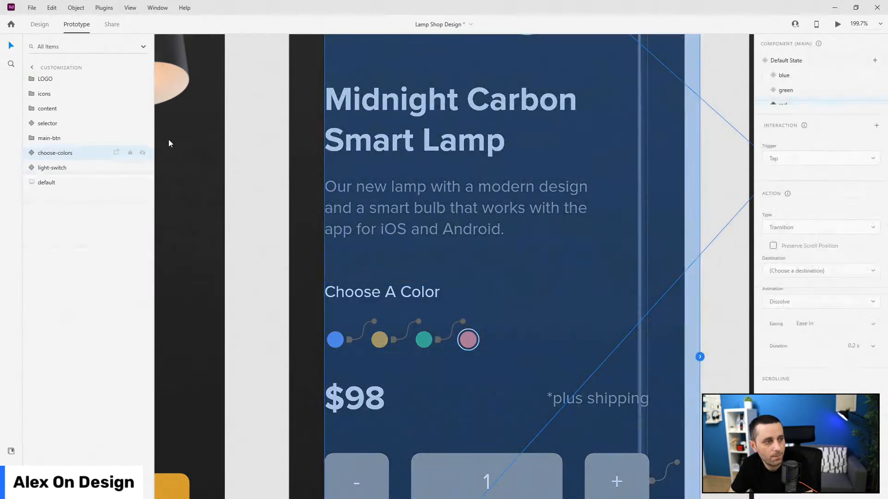
- Put the component back in its default state and preview the prototype, testing the blue swatch
{"action": "left_click", "coordinate": [795, 61]}
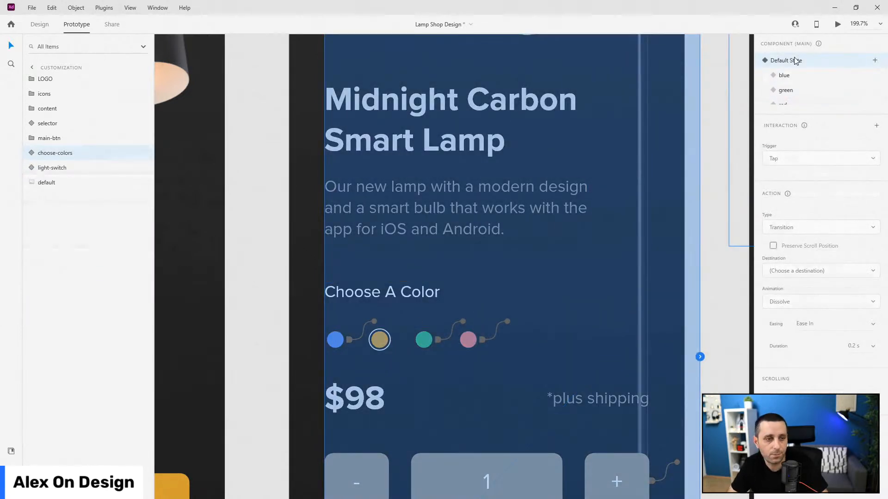
{"action": "left_click_drag", "start_coordinate": [887, 28], "coordinate": [412, 56]}
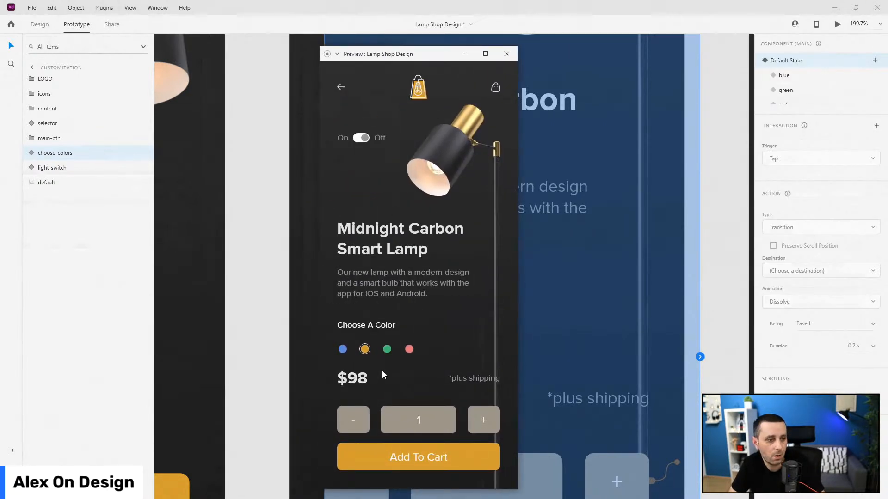
{"action": "left_click", "coordinate": [343, 350]}
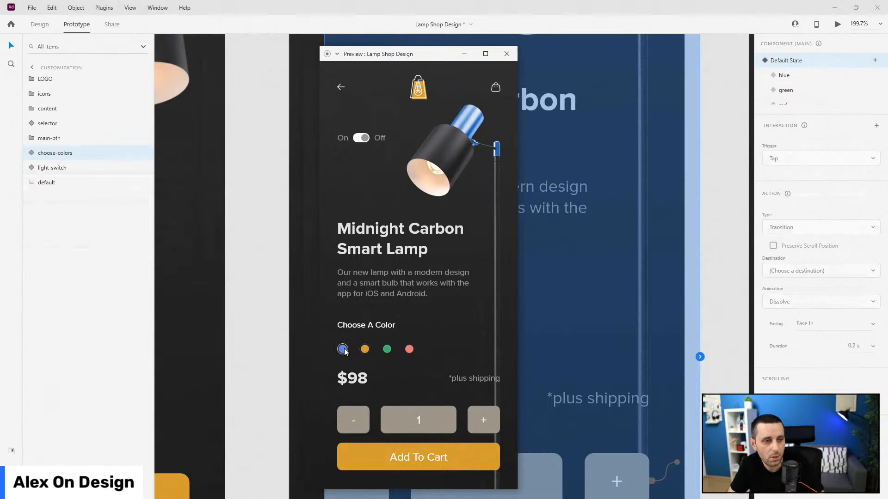
- In the preview, test the gold, green and red swatches with the lamp light off
{"action": "left_click", "coordinate": [365, 350]}
{"action": "left_click", "coordinate": [387, 350]}
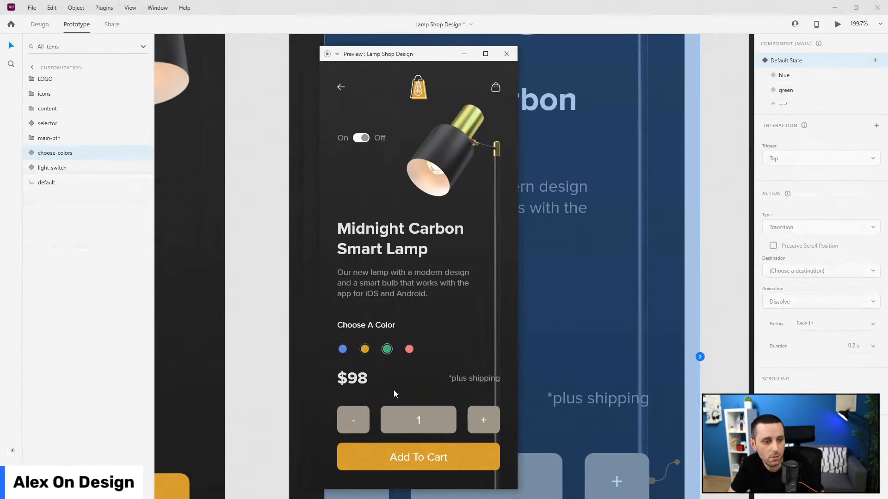
{"action": "left_click", "coordinate": [409, 349]}
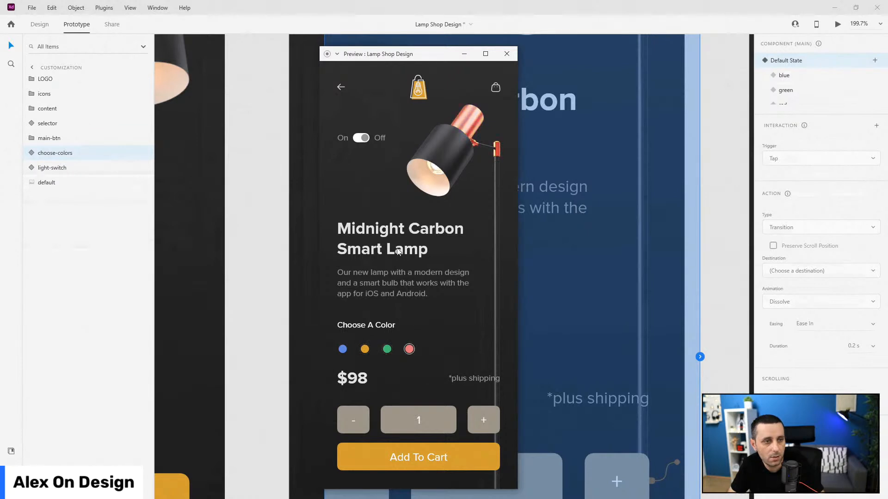
- Turn the lamp light on in the preview and test the color swatches with the beam showing
{"action": "left_click", "coordinate": [359, 141]}
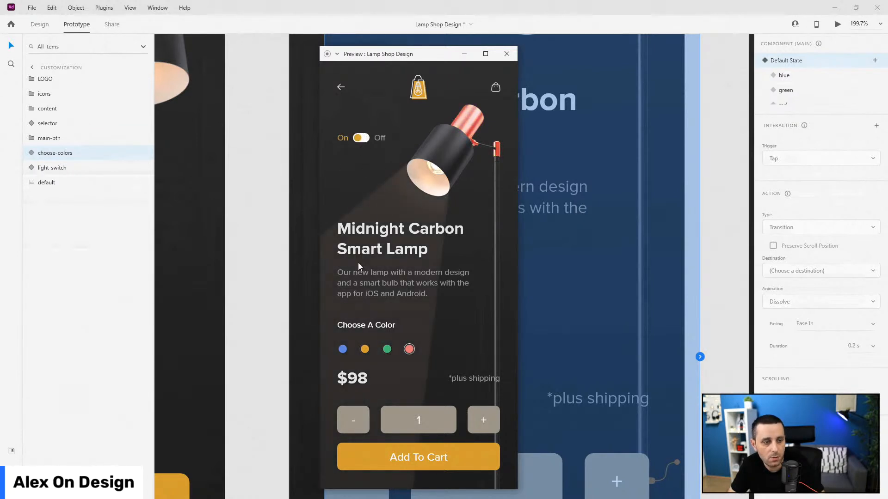
{"action": "left_click", "coordinate": [343, 350]}
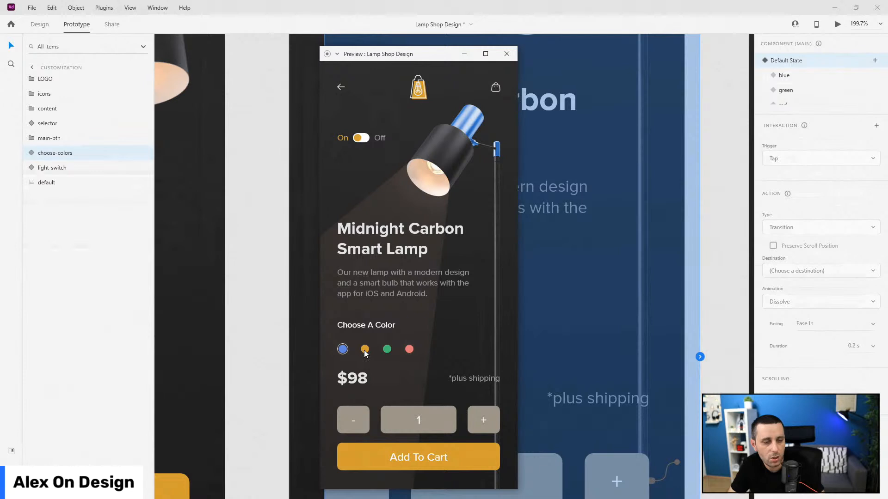
{"action": "left_click", "coordinate": [365, 352]}
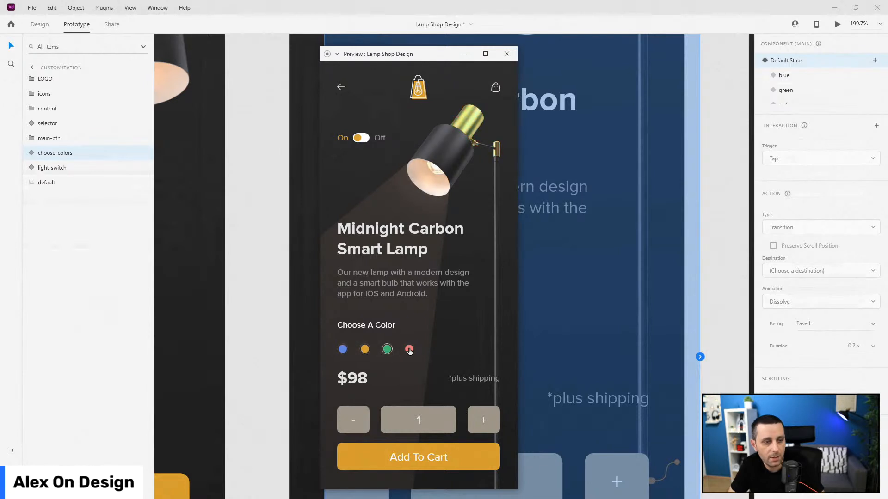
{"action": "left_click", "coordinate": [410, 350]}
- Test raising and lowering the quantity, restore the gold lamp with its light off, and close the preview
{"action": "left_click", "coordinate": [492, 418]}
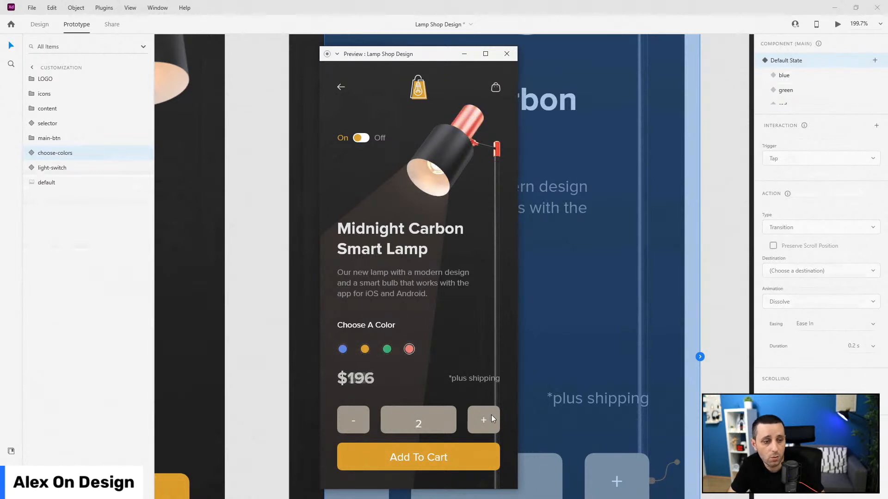
{"action": "left_click", "coordinate": [492, 418]}
{"action": "left_click", "coordinate": [351, 423]}
{"action": "left_click", "coordinate": [351, 423]}
{"action": "left_click", "coordinate": [365, 349]}
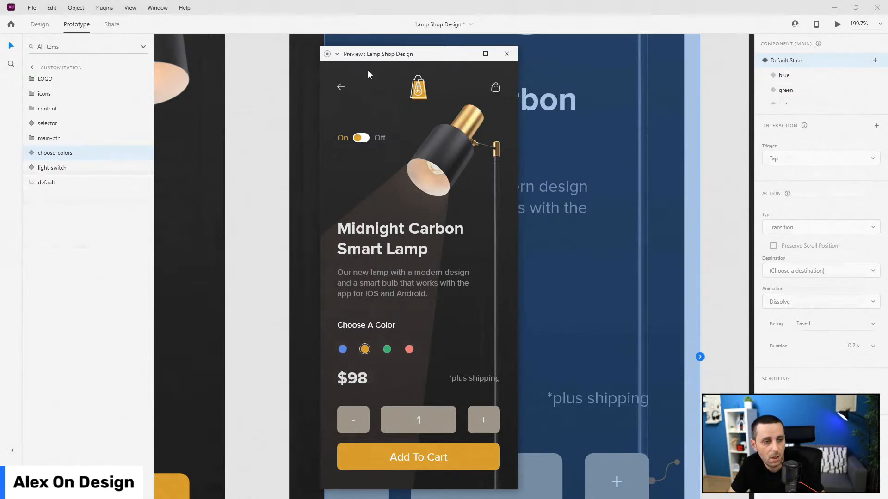
{"action": "left_click", "coordinate": [361, 137]}
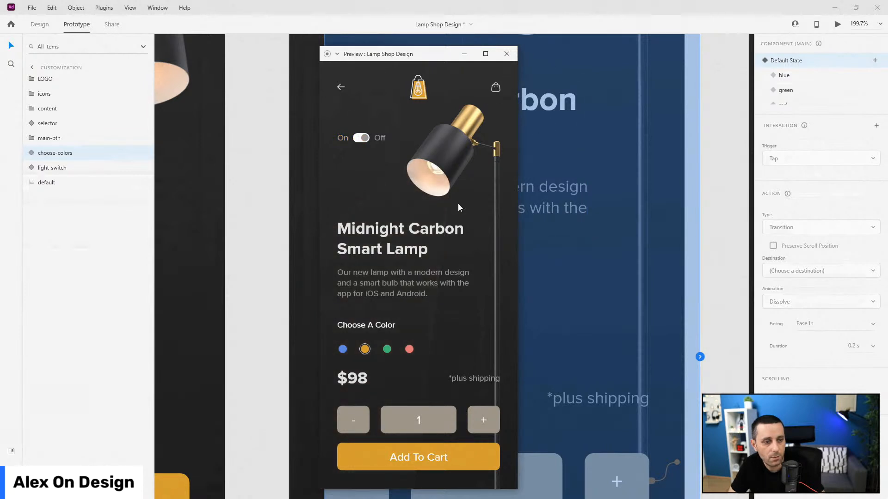
{"action": "left_click", "coordinate": [507, 56]}
- In design mode, draw a 428 × 518 rectangle covering the upper part of the Success artboard
{"action": "scroll", "coordinate": [603, 155], "scroll_direction": "down", "scroll_amount": 5}
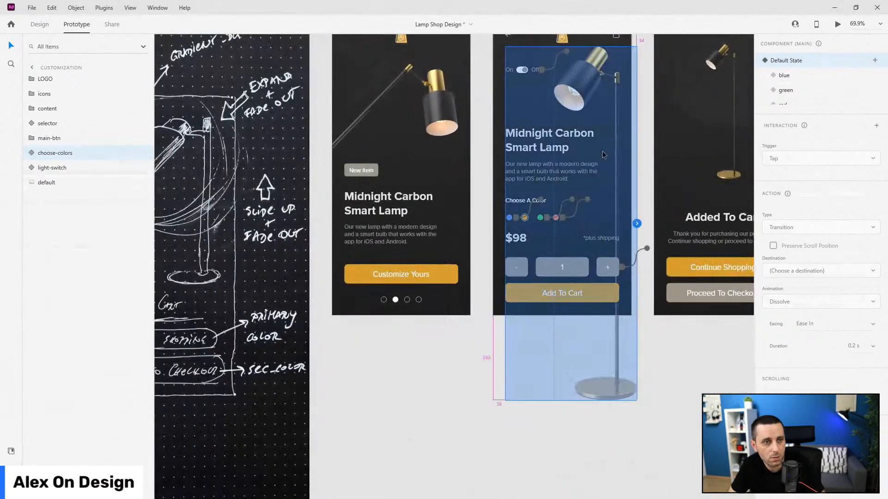
{"action": "scroll", "coordinate": [603, 155], "scroll_direction": "down", "scroll_amount": 1}
{"action": "left_click", "coordinate": [646, 312]}
{"action": "scroll", "coordinate": [377, 216], "scroll_direction": "down", "scroll_amount": 1}
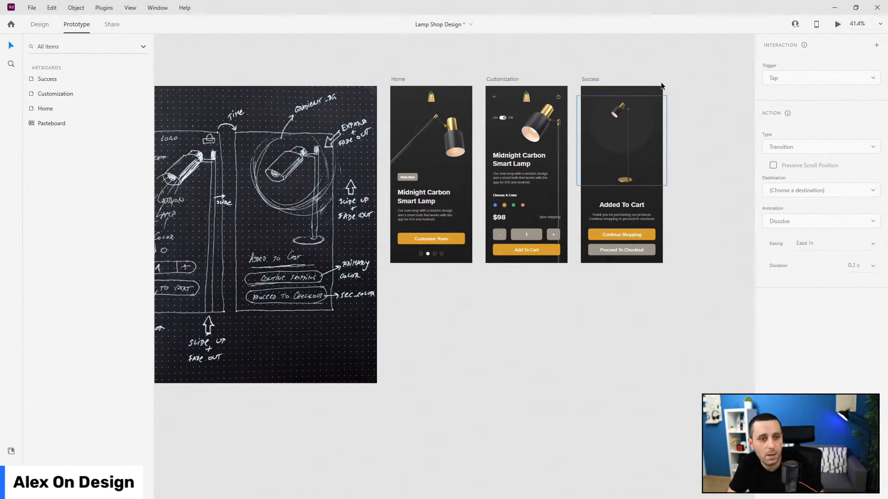
{"action": "scroll", "coordinate": [659, 108], "scroll_direction": "up", "scroll_amount": 5}
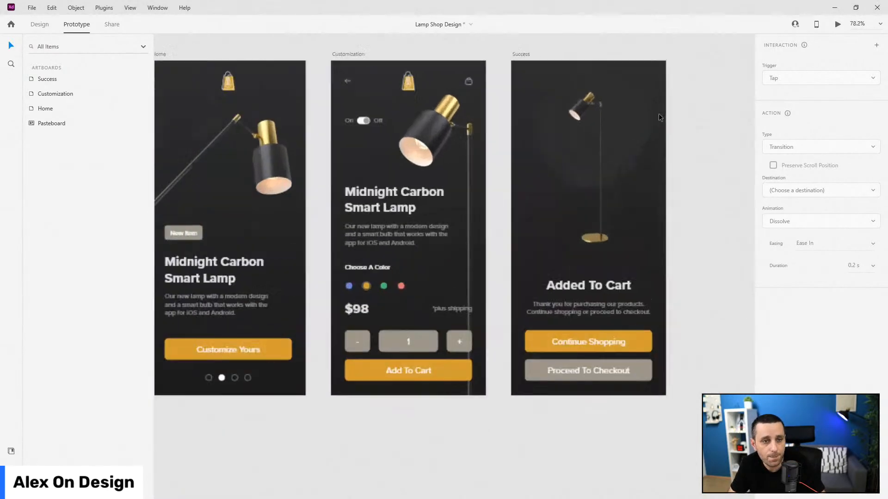
{"action": "left_click", "coordinate": [555, 96]}
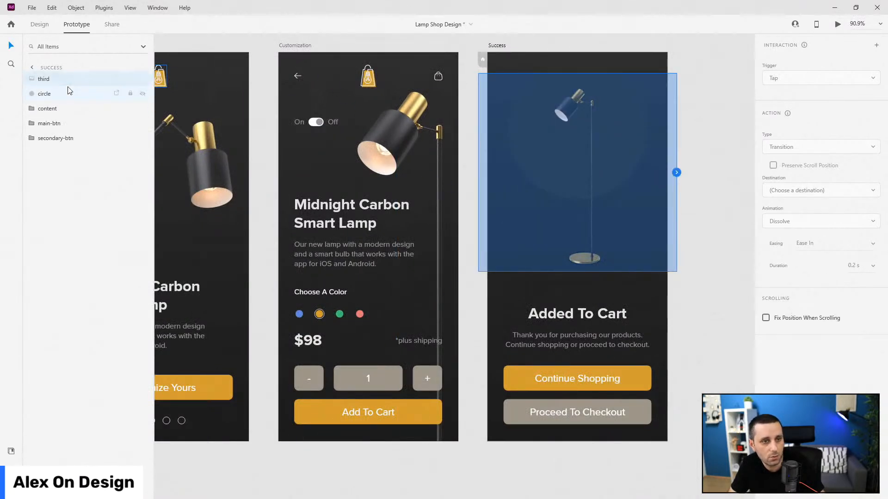
{"action": "left_click", "coordinate": [39, 24]}
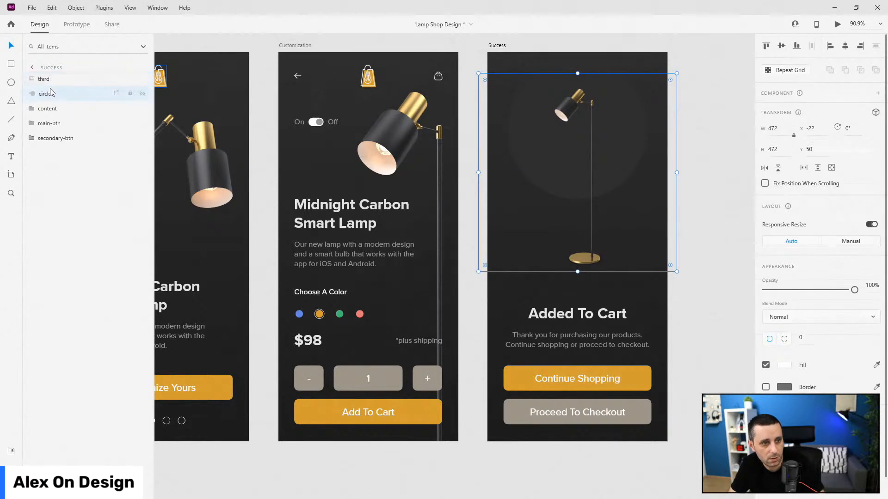
{"action": "left_click", "coordinate": [51, 93]}
{"action": "key", "text": "r"}
{"action": "scroll", "coordinate": [618, 65], "scroll_direction": "up", "scroll_amount": 1}
{"action": "scroll", "coordinate": [617, 64], "scroll_direction": "up", "scroll_amount": 3}
{"action": "left_click_drag", "start_coordinate": [398, 44], "coordinate": [701, 411]}
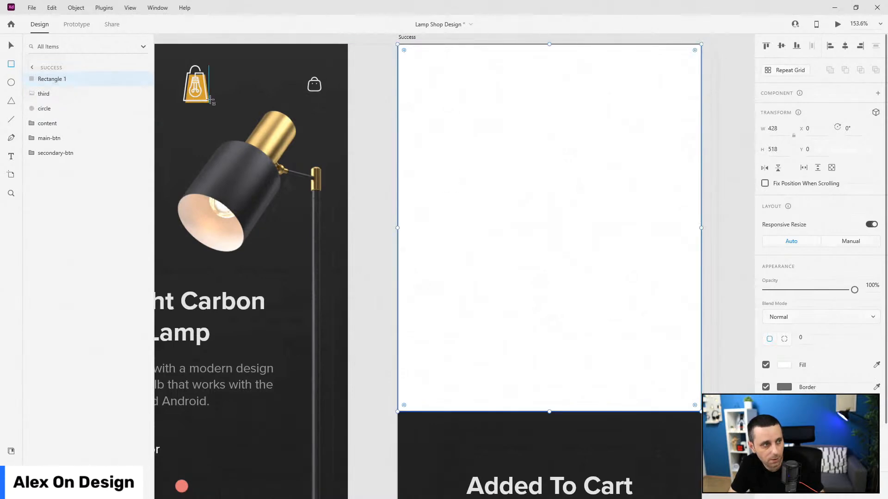
- Rename the new rectangle on the Success artboard "mask"
{"action": "double_click", "coordinate": [65, 79]}
{"action": "type", "text": "mas"}
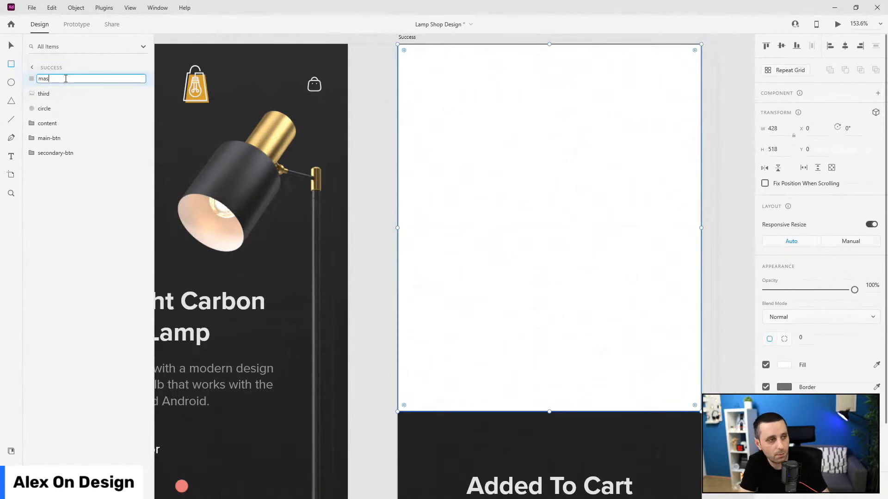
{"action": "type", "text": "k"}
{"action": "key", "text": "Return"}
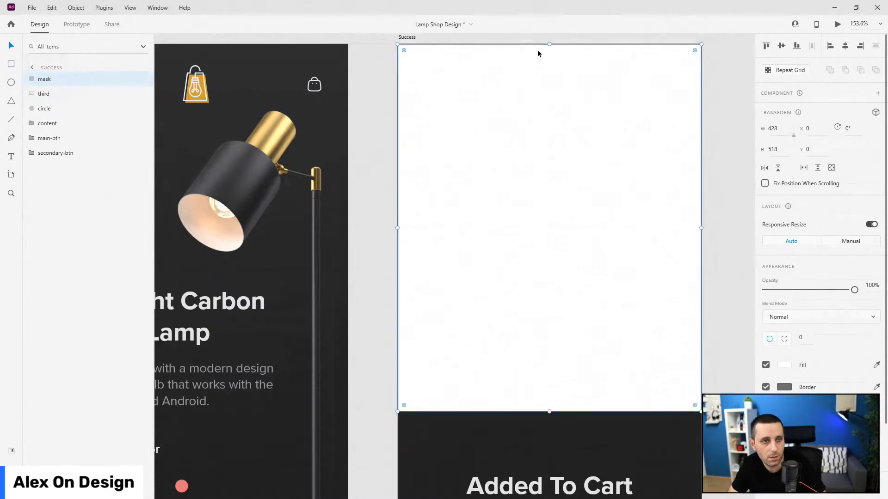
{"action": "mouse_move", "coordinate": [548, 43]}
{"action": "left_mouse_down"}
{"action": "mouse_move", "coordinate": [549, 61]}
{"action": "mouse_move", "coordinate": [553, 43]}
{"action": "left_mouse_up"}
{"action": "scroll", "coordinate": [560, 224], "scroll_direction": "down", "scroll_amount": 3}
{"action": "scroll", "coordinate": [559, 224], "scroll_direction": "down", "scroll_amount": 2}
- Mask the third and circle layers with the mask rectangle and rename the resulting group "mask"
{"action": "left_click", "coordinate": [61, 93], "text": "shift"}
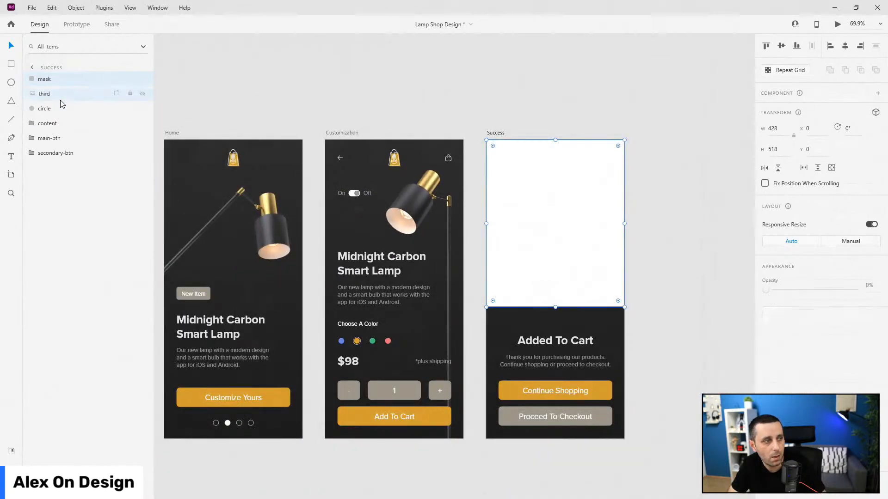
{"action": "left_click", "coordinate": [64, 110], "text": "shift"}
{"action": "key", "text": "ctrl+shift+m"}
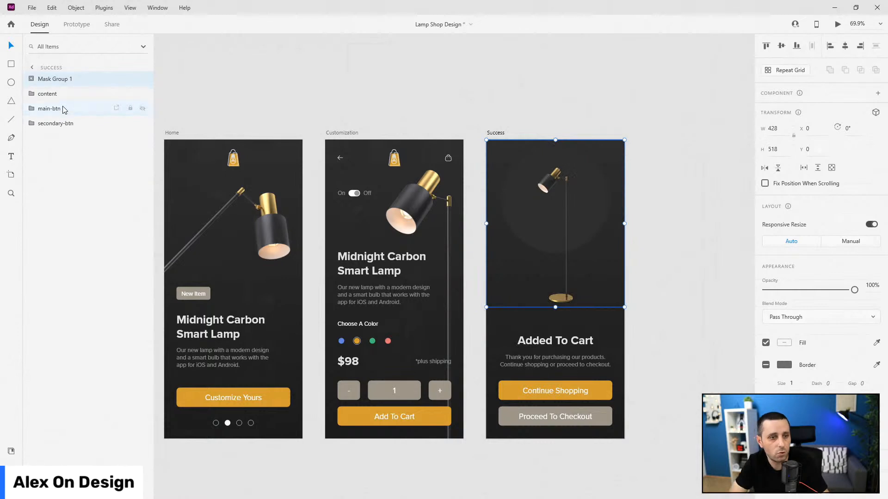
{"action": "double_click", "coordinate": [54, 79]}
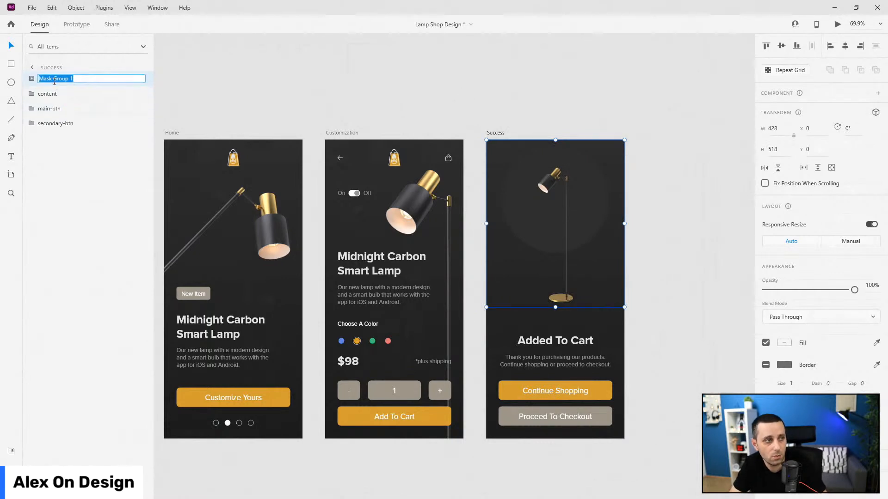
{"action": "type", "text": "mask"}
{"action": "key", "text": "Return"}
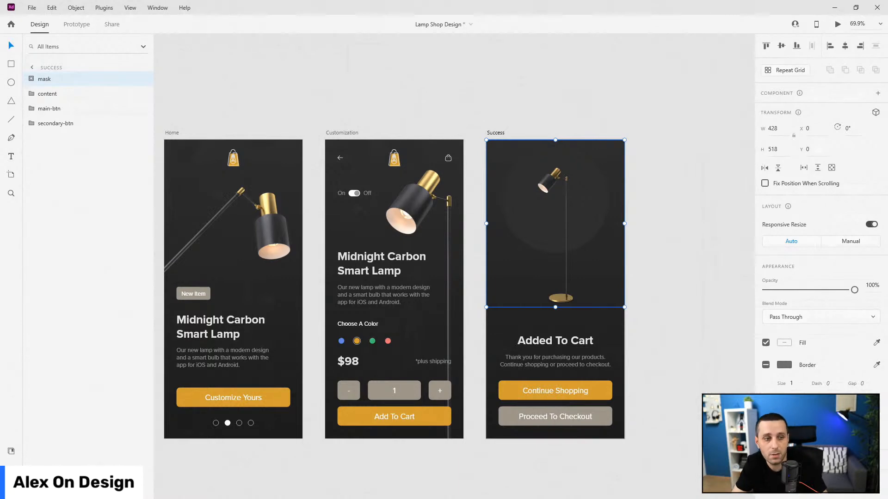
- Move the Home, Customization and Success artboards together away from the sketch, placing Home at X 744
{"action": "scroll", "coordinate": [706, 235], "scroll_direction": "down", "scroll_amount": 5}
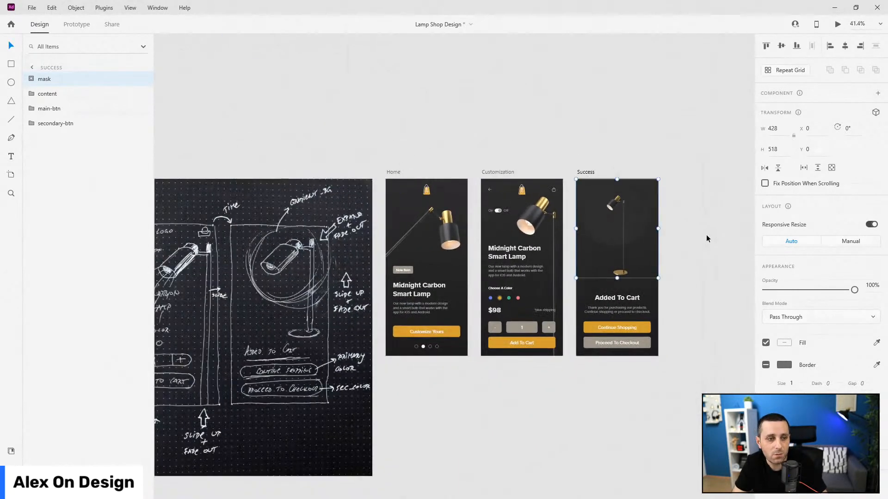
{"action": "scroll", "coordinate": [287, 206], "scroll_direction": "down", "scroll_amount": 2}
{"action": "scroll", "coordinate": [287, 206], "scroll_direction": "down", "scroll_amount": 2}
{"action": "mouse_move", "coordinate": [538, 164]}
{"action": "left_mouse_down"}
{"action": "mouse_move", "coordinate": [404, 315]}
{"action": "mouse_move", "coordinate": [351, 326]}
{"action": "left_mouse_up"}
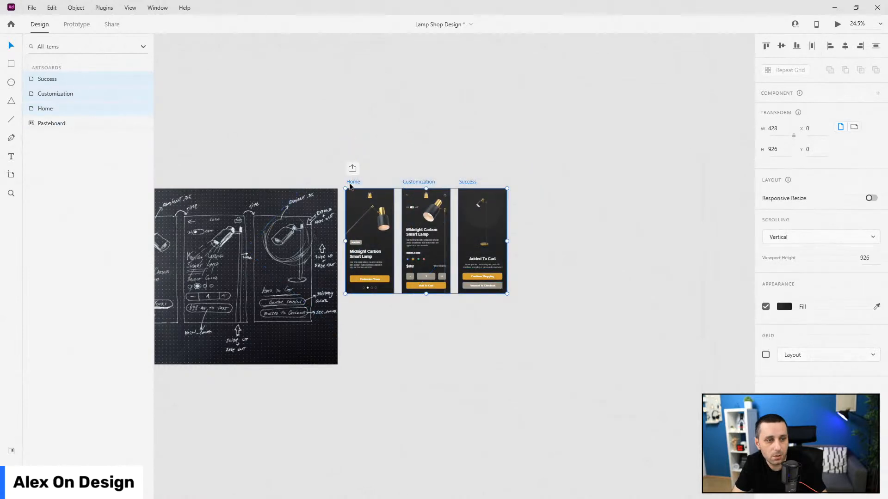
{"action": "left_click_drag", "start_coordinate": [354, 184], "coordinate": [435, 178]}
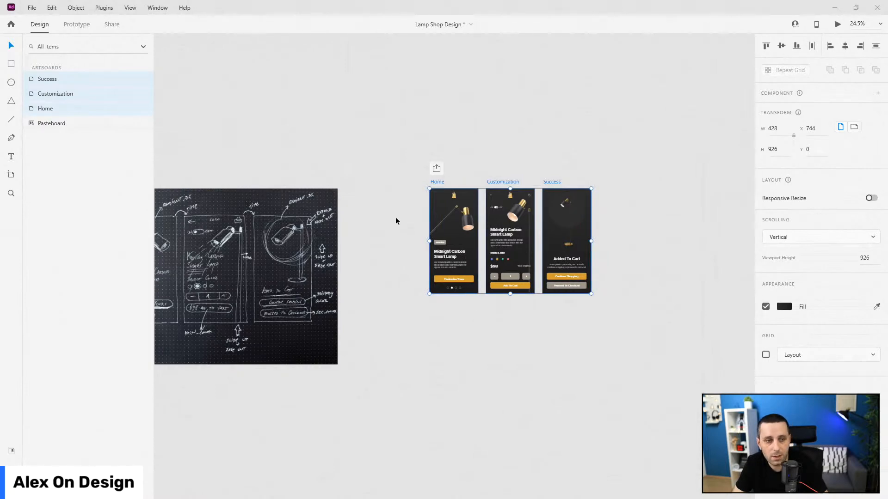
{"action": "left_click", "coordinate": [496, 372]}
- Duplicate the Home artboard into the gap beside the sketch at X 246 and name the copy "Home – Intro"
{"action": "scroll", "coordinate": [376, 248], "scroll_direction": "up", "scroll_amount": 4}
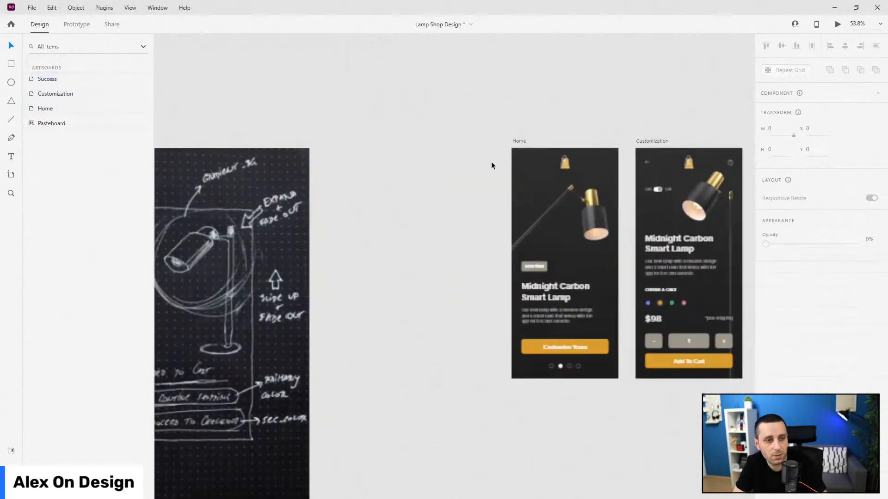
{"action": "left_click", "coordinate": [518, 141]}
{"action": "left_click_drag", "start_coordinate": [521, 141], "coordinate": [398, 140]}
{"action": "double_click", "coordinate": [399, 141]}
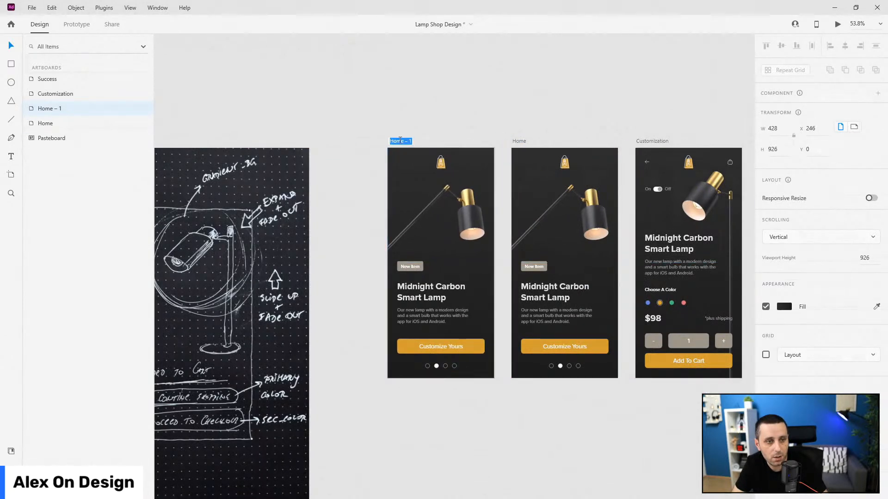
{"action": "key", "text": "Right"}
{"action": "key", "text": "BackSpace"}
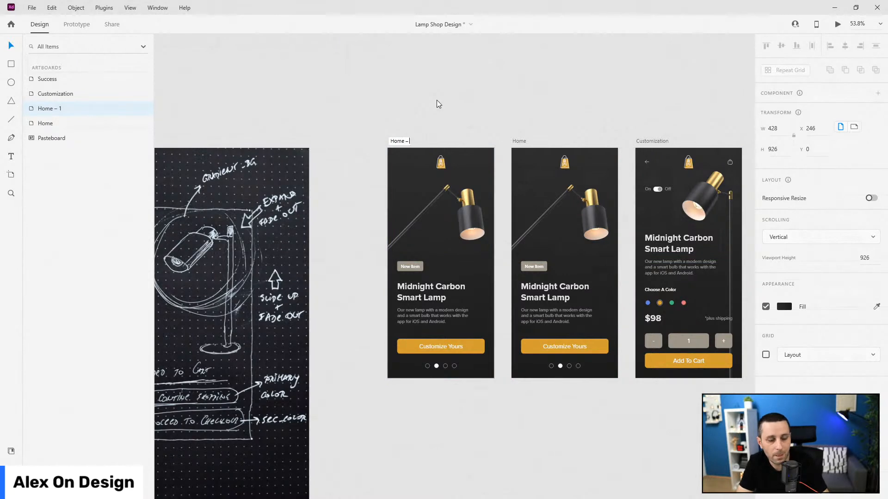
{"action": "type", "text": "Intro"}
{"action": "key", "text": "Return"}
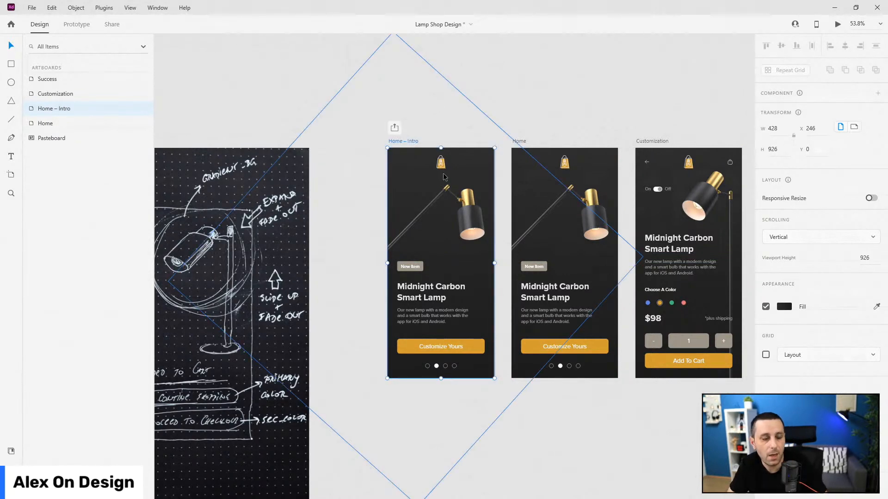
- Move the Home – Intro logo just above the artboard to Y -52 and set its opacity to 0%
{"action": "scroll", "coordinate": [443, 177], "scroll_direction": "up", "scroll_amount": 4}
{"action": "left_click_drag", "start_coordinate": [444, 178], "coordinate": [446, 135]}
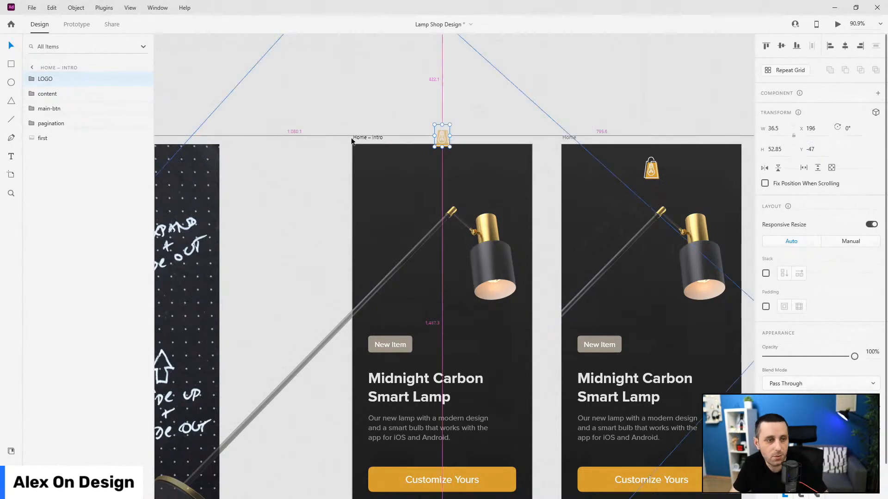
{"action": "scroll", "coordinate": [420, 131], "scroll_direction": "up", "scroll_amount": 4}
{"action": "scroll", "coordinate": [414, 133], "scroll_direction": "up", "scroll_amount": 3}
{"action": "key", "text": "Up"}
{"action": "key", "text": "Up"}
{"action": "key", "text": "Up"}
{"action": "key", "text": "Up"}
{"action": "key", "text": "Up"}
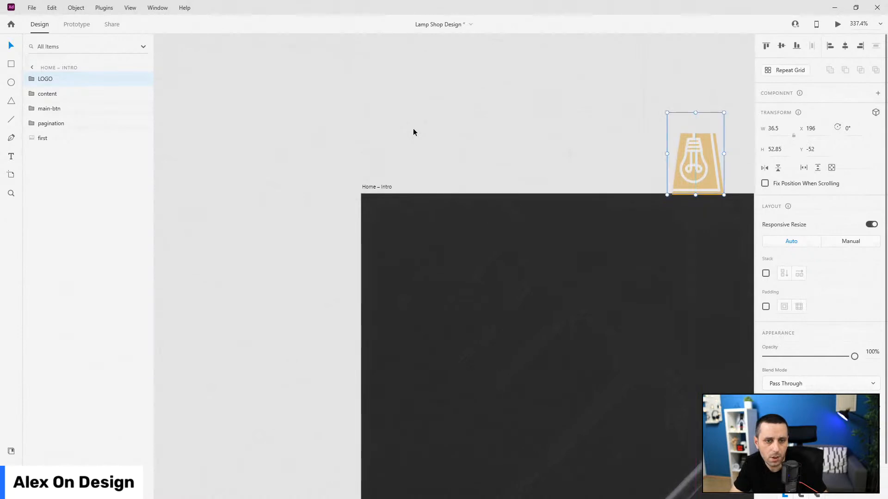
{"action": "key", "text": "0"}
{"action": "key", "text": "0"}
- Move the Home – Intro lamp image diagonally down along its arm until the lamp head is outside the artboard
{"action": "scroll", "coordinate": [426, 118], "scroll_direction": "down", "scroll_amount": 6}
{"action": "scroll", "coordinate": [492, 180], "scroll_direction": "down", "scroll_amount": 5}
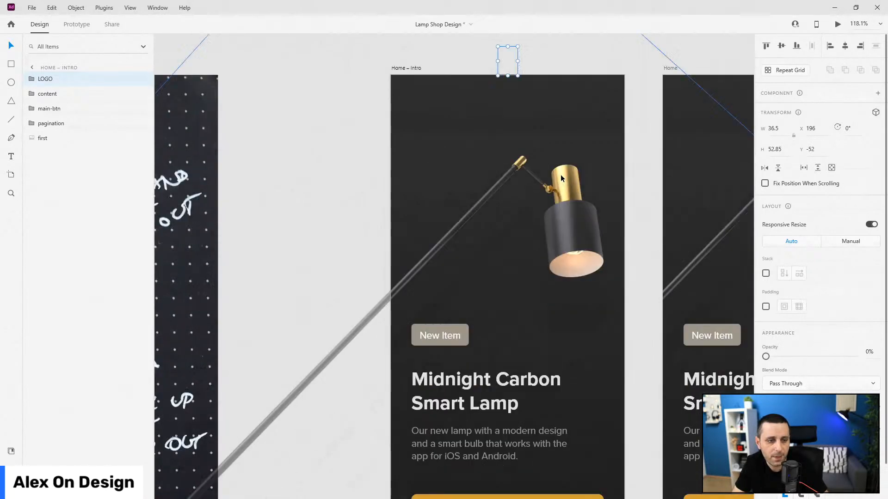
{"action": "left_click", "coordinate": [547, 161]}
{"action": "left_click_drag", "start_coordinate": [547, 160], "coordinate": [450, 210]}
{"action": "left_click", "coordinate": [619, 377]}
- Shift the Home – Intro content group up to Y 436 and set its opacity to 0%
{"action": "scroll", "coordinate": [495, 185], "scroll_direction": "up", "scroll_amount": 1}
{"action": "scroll", "coordinate": [497, 188], "scroll_direction": "up", "scroll_amount": 4}
{"action": "double_click", "coordinate": [500, 221]}
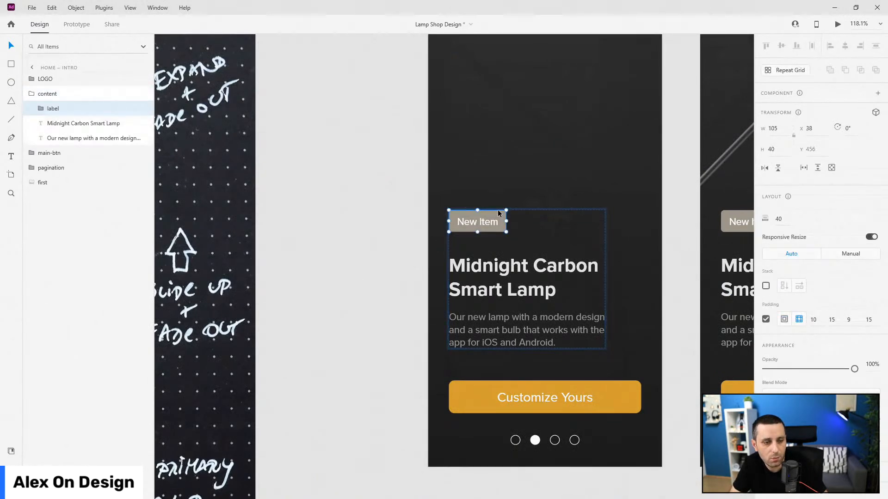
{"action": "left_click", "coordinate": [37, 94]}
{"action": "left_click_drag", "start_coordinate": [481, 225], "coordinate": [480, 223]}
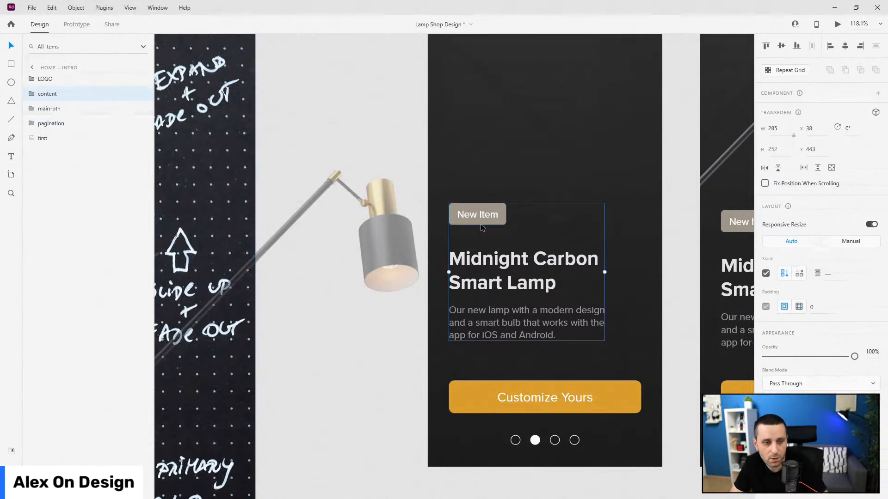
{"action": "key", "text": "shift+Up"}
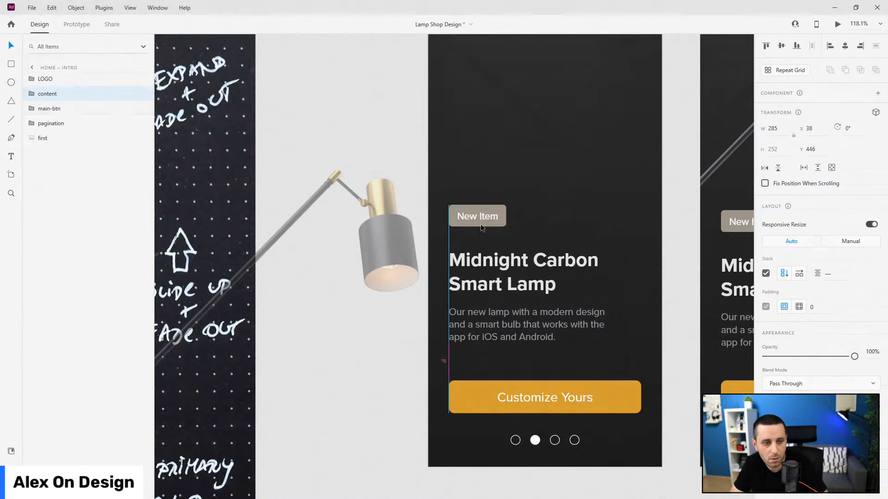
{"action": "key", "text": "shift+Up"}
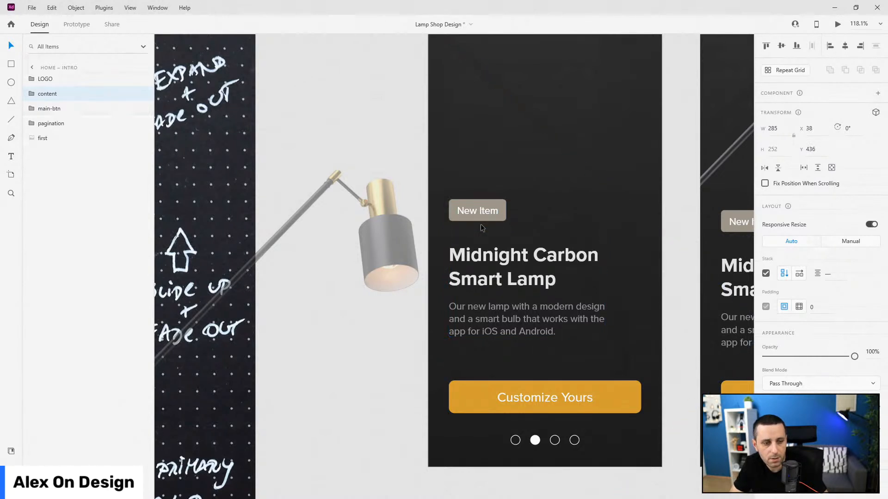
{"action": "key", "text": "0"}
{"action": "key", "text": "0"}
- Select the Customize Yours button group on the Home – Intro artboard
{"action": "left_click", "coordinate": [586, 399]}
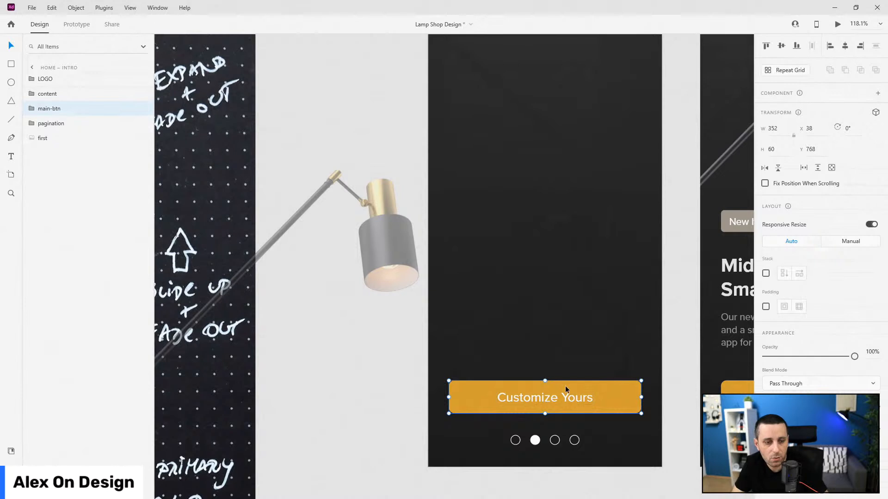
- Set the opacity of the Customize Yours button on the Home – Intro artboard to 0%
{"action": "key", "text": "0"}
{"action": "key", "text": "0"}
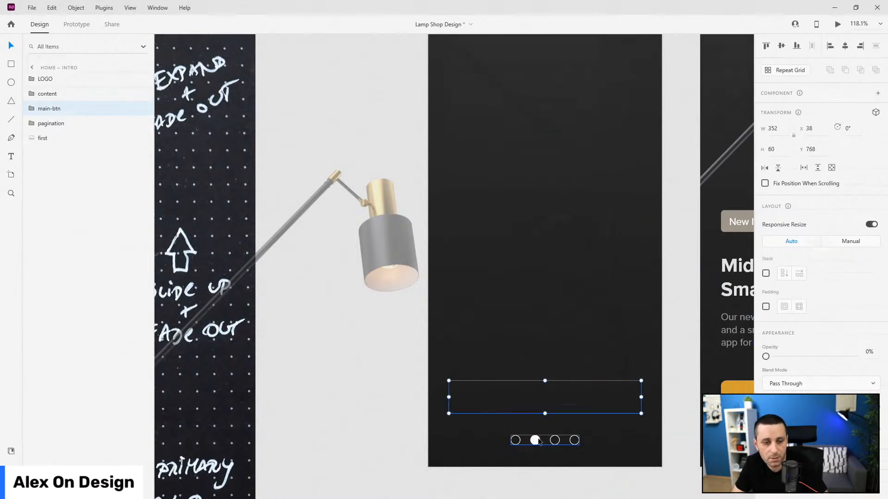
- Move the pagination dots straight down to Y 925, past the artboard's lower edge, and bring them to the front
{"action": "left_click", "coordinate": [536, 439]}
{"action": "key", "text": "shift+Down"}
{"action": "key", "text": "shift+Down"}
{"action": "key", "text": "shift+Down"}
{"action": "key", "text": "shift+Down"}
{"action": "key", "text": "shift+Down"}
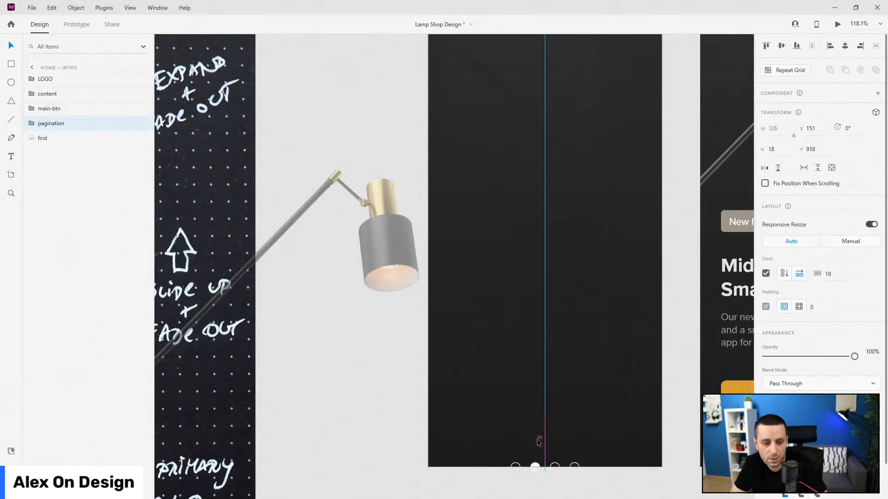
{"action": "key", "text": "Down"}
{"action": "key", "text": "Down"}
{"action": "key", "text": "Down"}
{"action": "key", "text": "Down"}
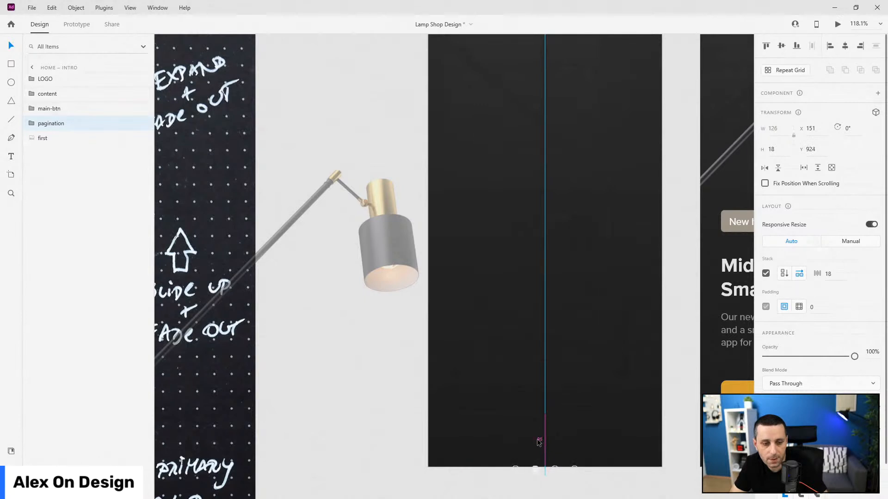
{"action": "key", "text": "ctrl+shift+bracketright"}
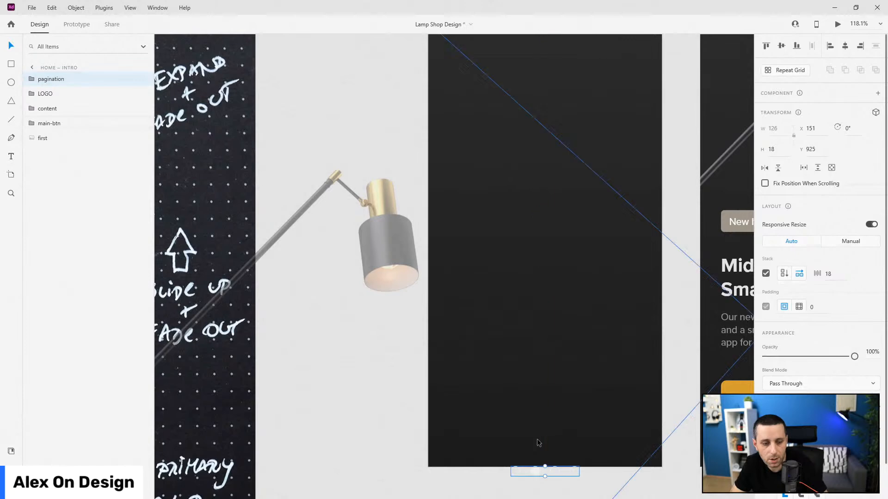
- Wire the Home – Intro artboard to the Home artboard in Prototype mode with an Auto-Animate action
{"action": "scroll", "coordinate": [378, 386], "scroll_direction": "down", "scroll_amount": 5, "text": "ctrl"}
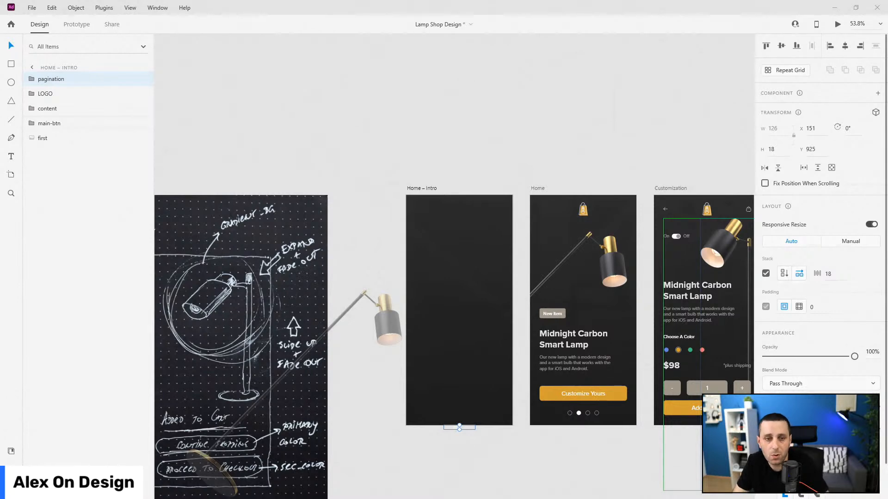
{"action": "scroll", "coordinate": [311, 95], "scroll_direction": "down", "scroll_amount": 3, "text": "ctrl"}
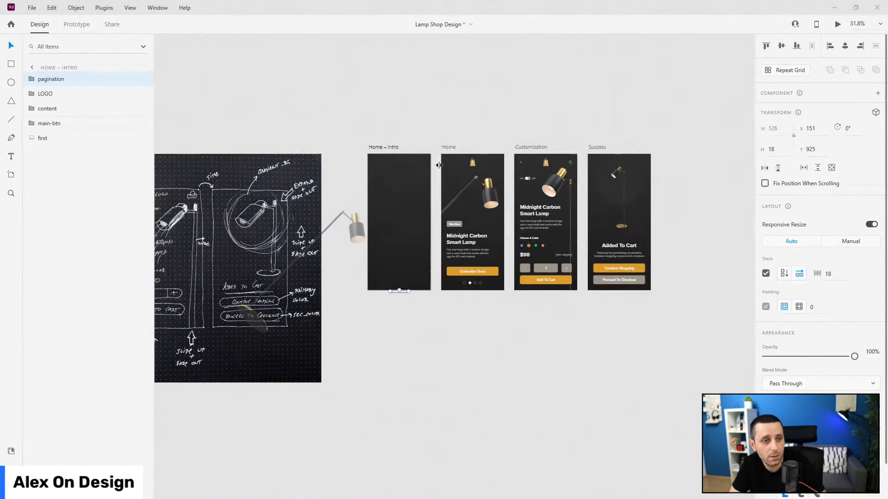
{"action": "left_click", "coordinate": [393, 147]}
{"action": "left_click", "coordinate": [77, 24]}
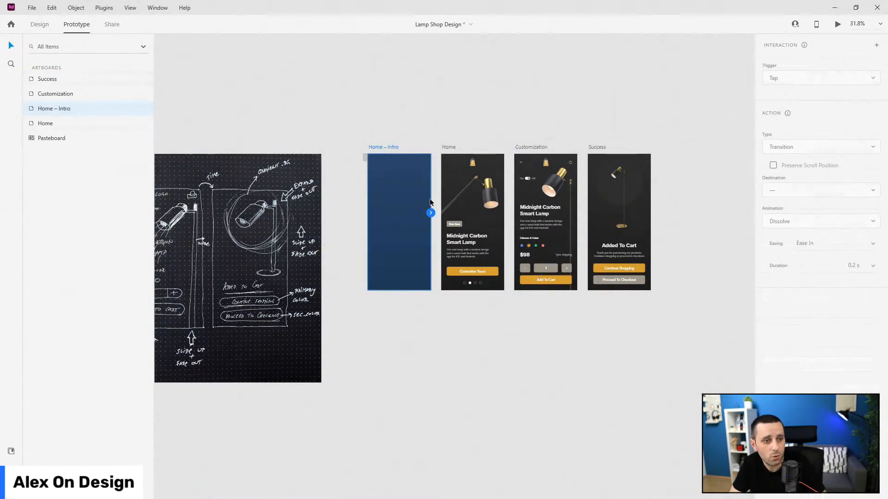
{"action": "left_click_drag", "start_coordinate": [431, 212], "coordinate": [460, 225]}
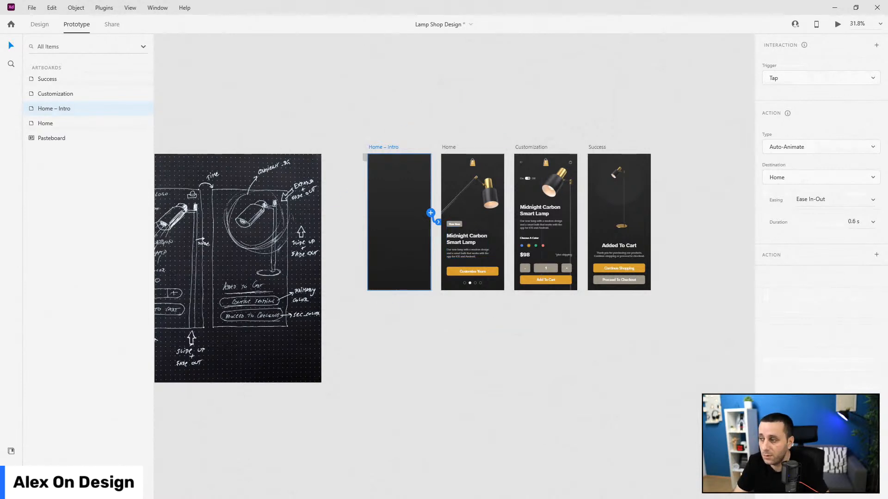
- Give the Home – Intro interaction a Time trigger, Ease Out easing and a duration of 2 s
{"action": "left_click", "coordinate": [798, 78]}
{"action": "left_click", "coordinate": [793, 115]}
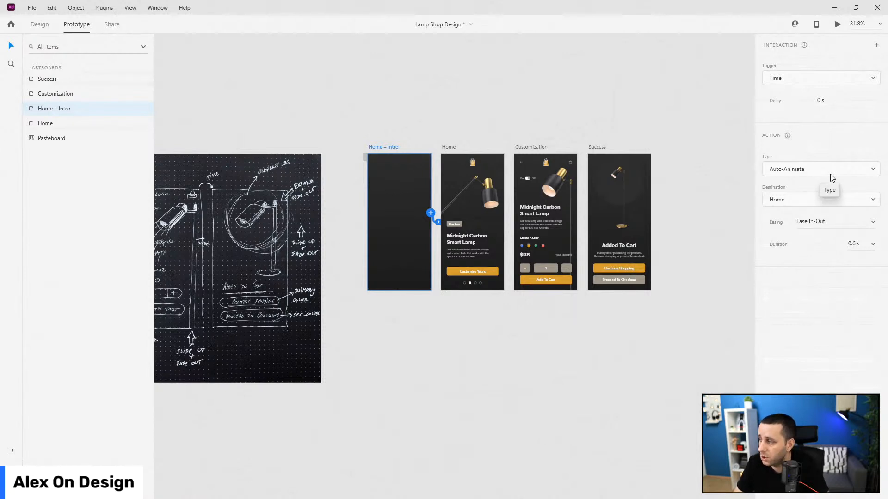
{"action": "left_click", "coordinate": [871, 223]}
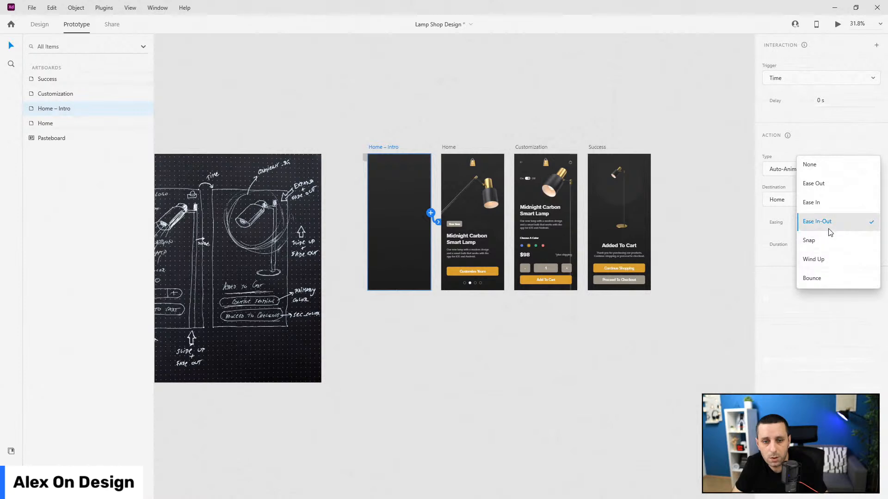
{"action": "left_click", "coordinate": [827, 183]}
{"action": "left_click", "coordinate": [862, 247]}
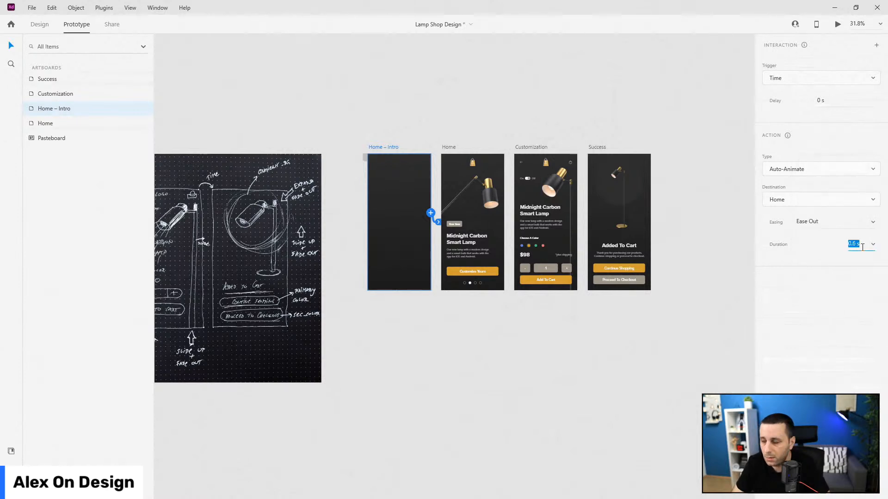
{"action": "type", "text": "2"}
{"action": "key", "text": "Return"}
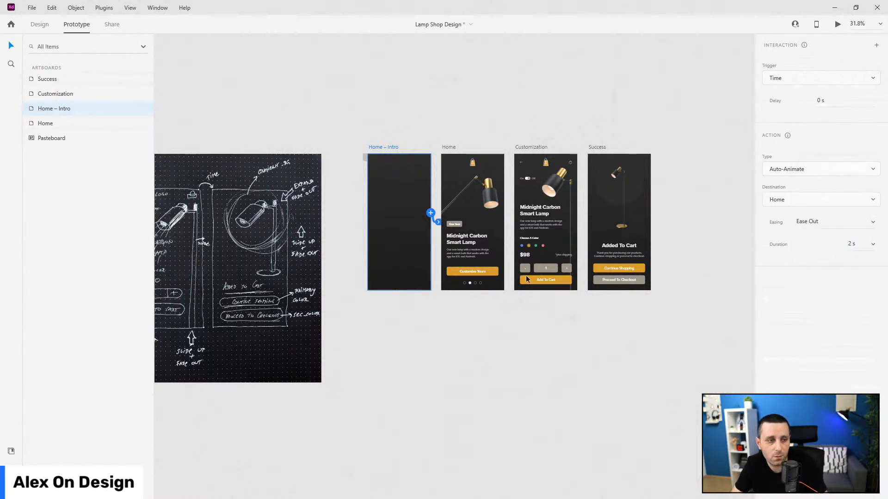
- Examine the hand-drawn wireframe sketch and its notes on timed transitions, slides and fades
{"action": "scroll", "coordinate": [586, 302], "scroll_direction": "down", "scroll_amount": 4}
{"action": "scroll", "coordinate": [243, 292], "scroll_direction": "up", "scroll_amount": 6}
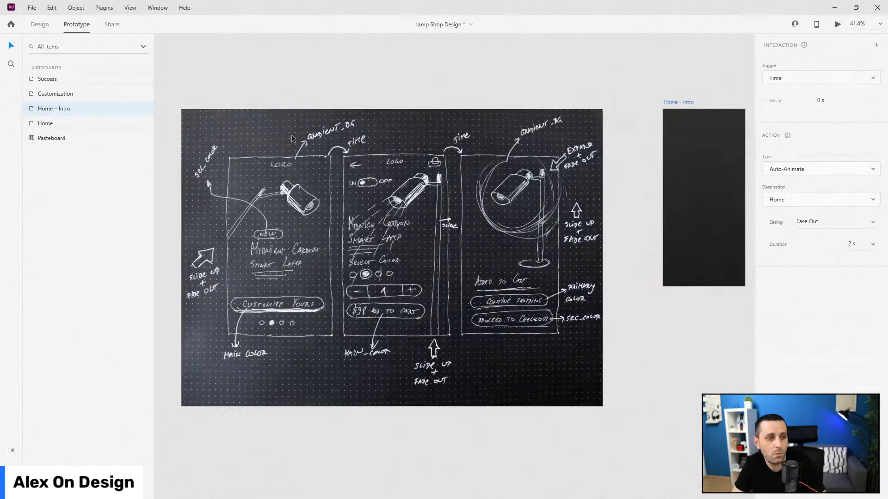
{"action": "scroll", "coordinate": [291, 138], "scroll_direction": "up", "scroll_amount": 4}
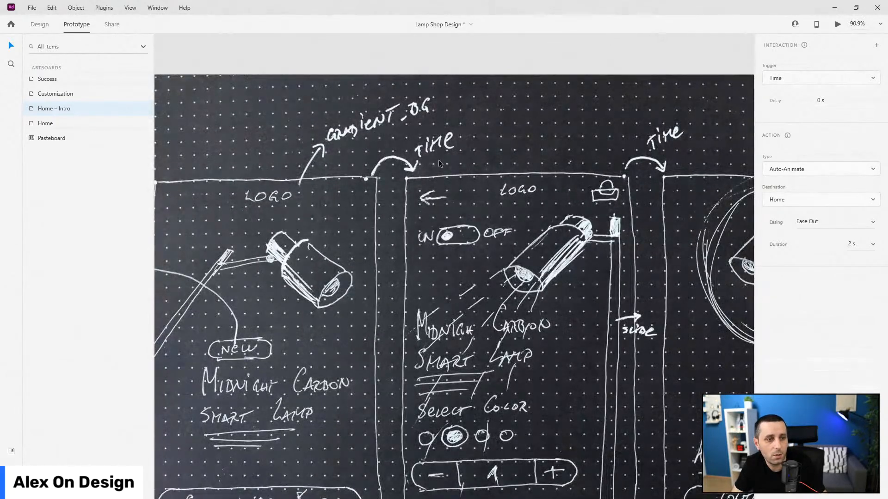
{"action": "scroll", "coordinate": [584, 172], "scroll_direction": "down", "scroll_amount": 3}
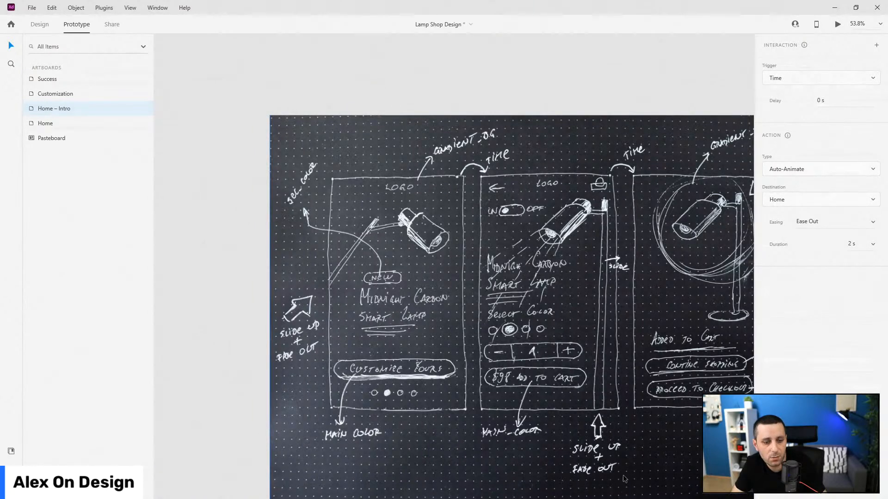
{"action": "scroll", "coordinate": [213, 309], "scroll_direction": "down", "scroll_amount": 3}
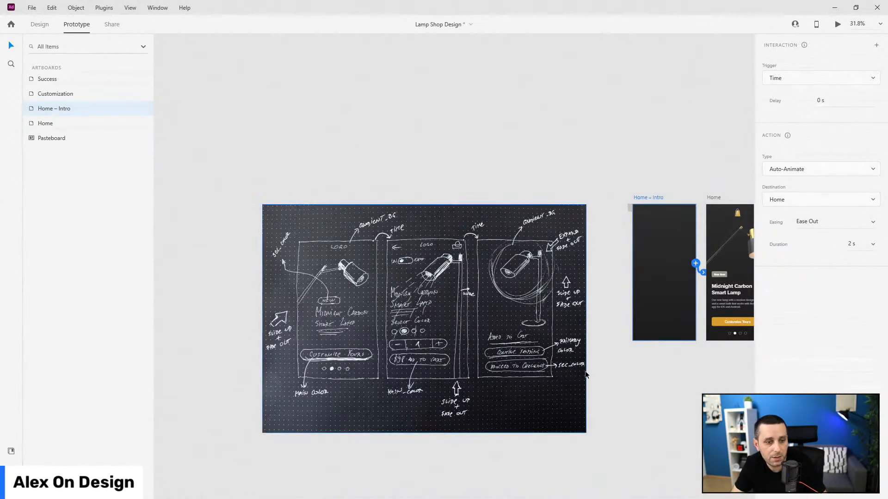
{"action": "scroll", "coordinate": [334, 302], "scroll_direction": "down", "scroll_amount": 3}
{"action": "scroll", "coordinate": [672, 298], "scroll_direction": "up", "scroll_amount": 1}
{"action": "scroll", "coordinate": [672, 298], "scroll_direction": "up", "scroll_amount": 2}
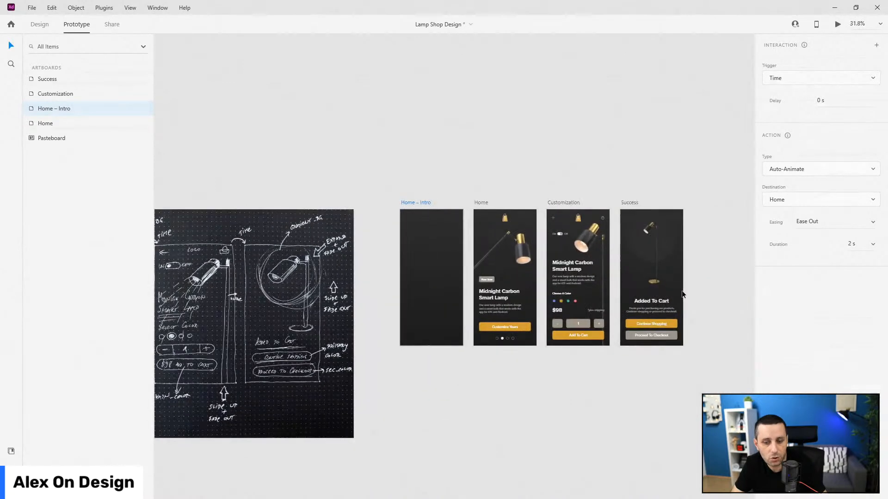
- Preview the prototype from Home – Intro, replay the intro animation several times, and close the preview
{"action": "key", "text": "ctrl+Return"}
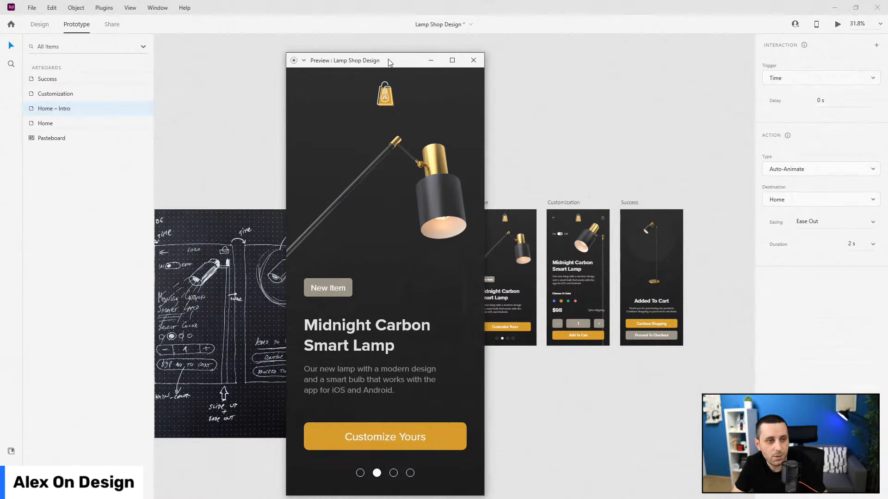
{"action": "left_click_drag", "start_coordinate": [388, 61], "coordinate": [327, 47]}
{"action": "left_click", "coordinate": [407, 45]}
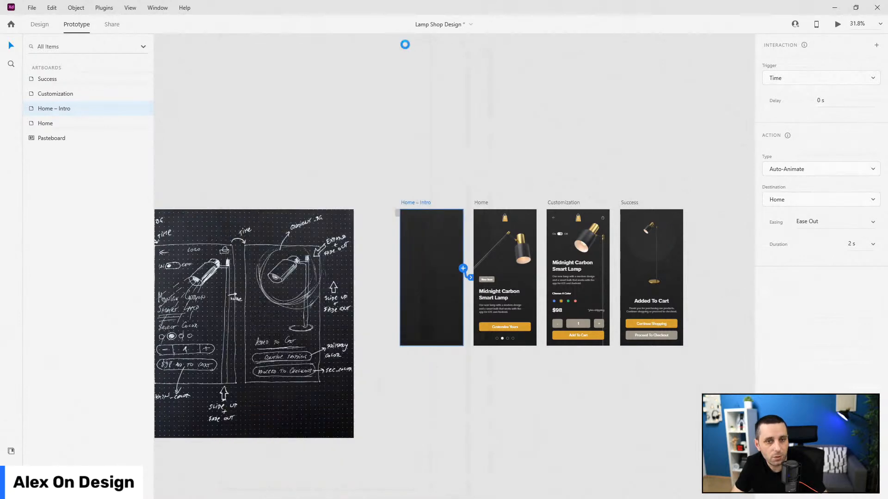
{"action": "key", "text": "ctrl+Return"}
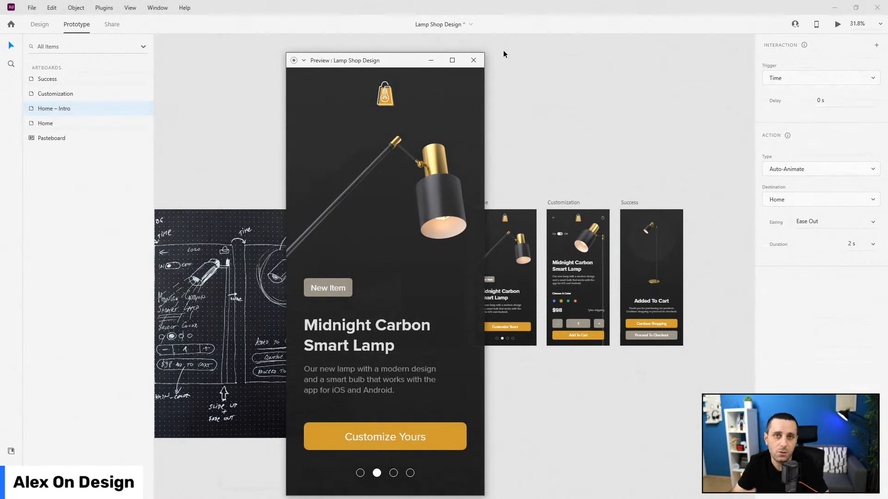
{"action": "left_click_drag", "start_coordinate": [412, 63], "coordinate": [347, 49]}
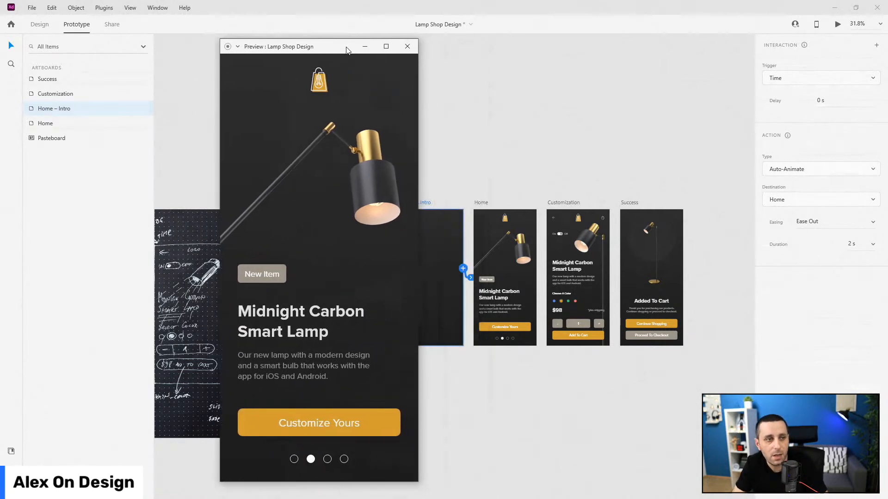
{"action": "left_click", "coordinate": [838, 24]}
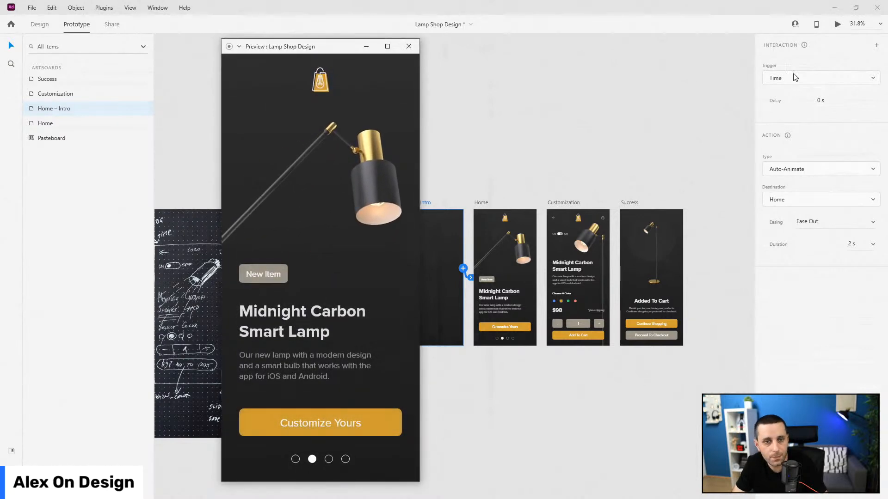
{"action": "left_click", "coordinate": [837, 26]}
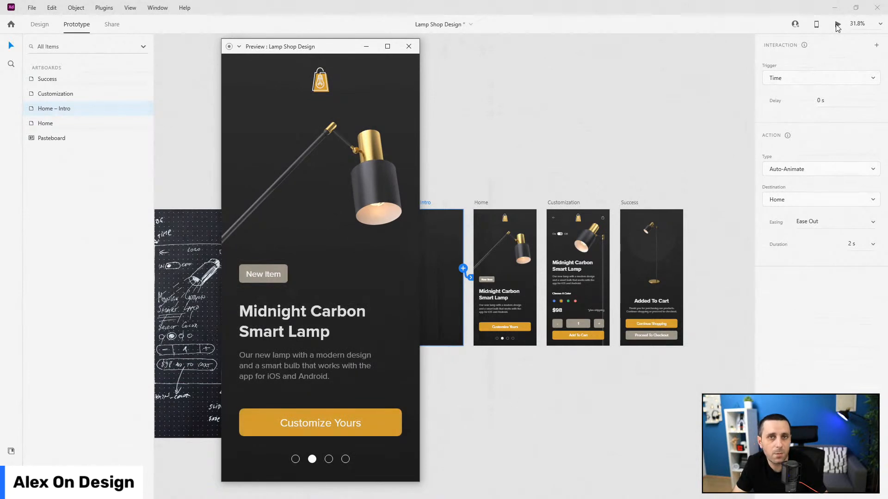
{"action": "left_click", "coordinate": [838, 26]}
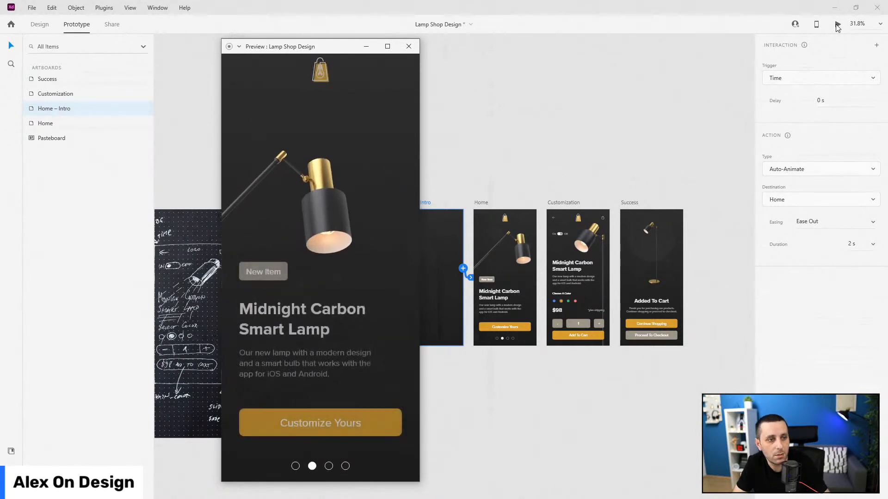
{"action": "left_click", "coordinate": [409, 46]}
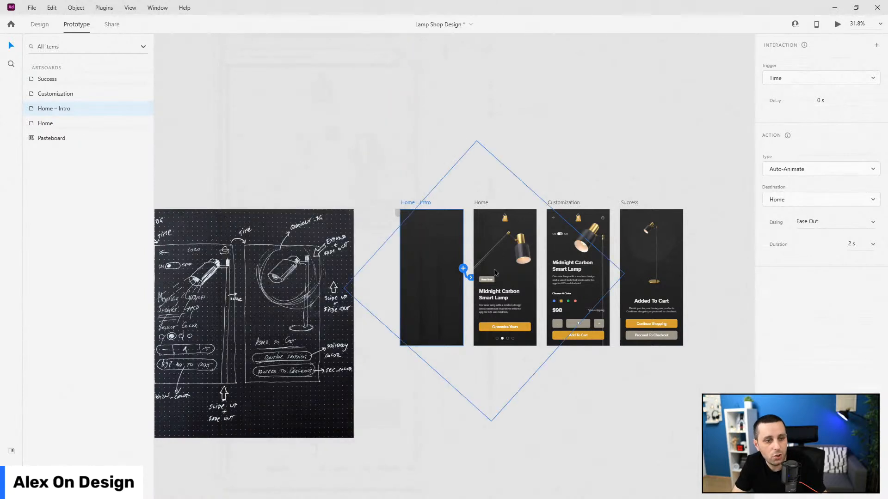
- Return to Design mode and reorder the Home artboard's layers so the lamp image "first" sits directly below LOGO
{"action": "left_click", "coordinate": [38, 26]}
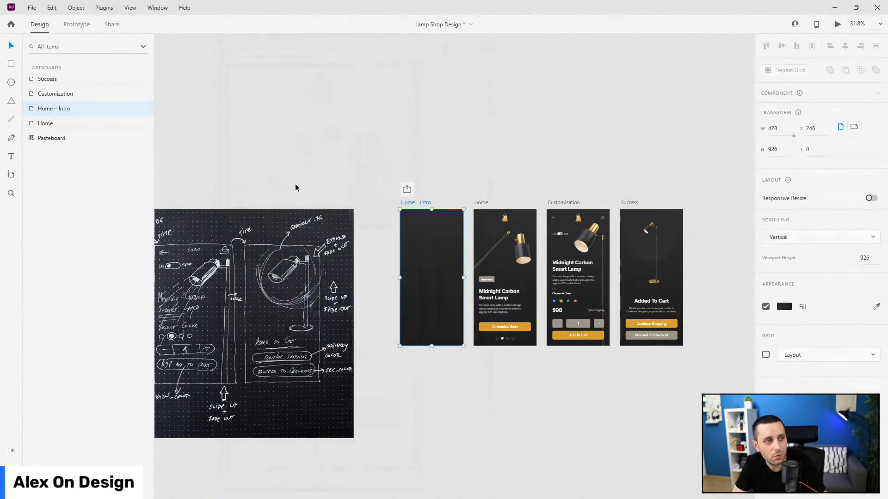
{"action": "left_click", "coordinate": [491, 279]}
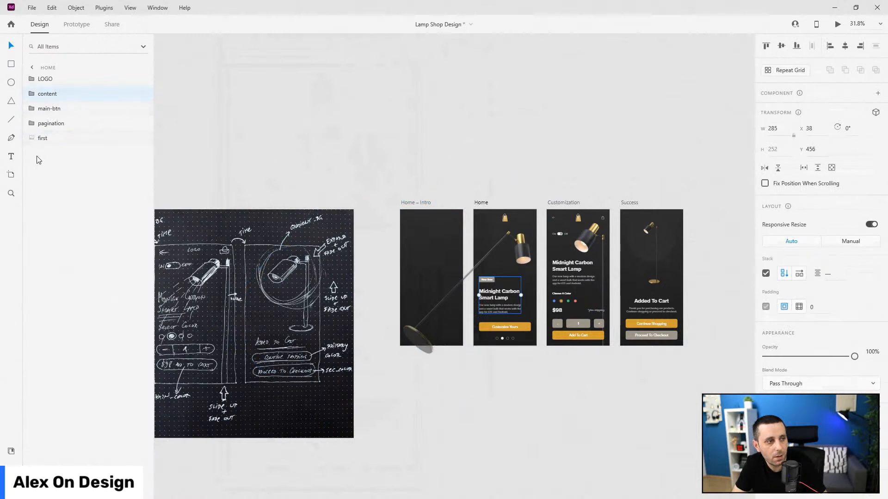
{"action": "left_click", "coordinate": [44, 138]}
{"action": "left_click_drag", "start_coordinate": [55, 140], "coordinate": [65, 91]}
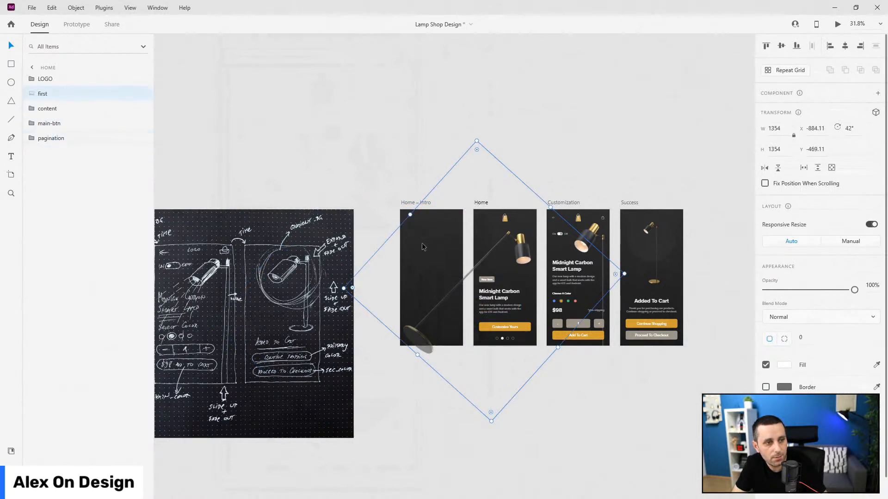
- Reorder the Home – Intro layers so the lamp image "first" is at the front and pagination is at the back
{"action": "left_click", "coordinate": [398, 185]}
{"action": "left_click", "coordinate": [429, 231]}
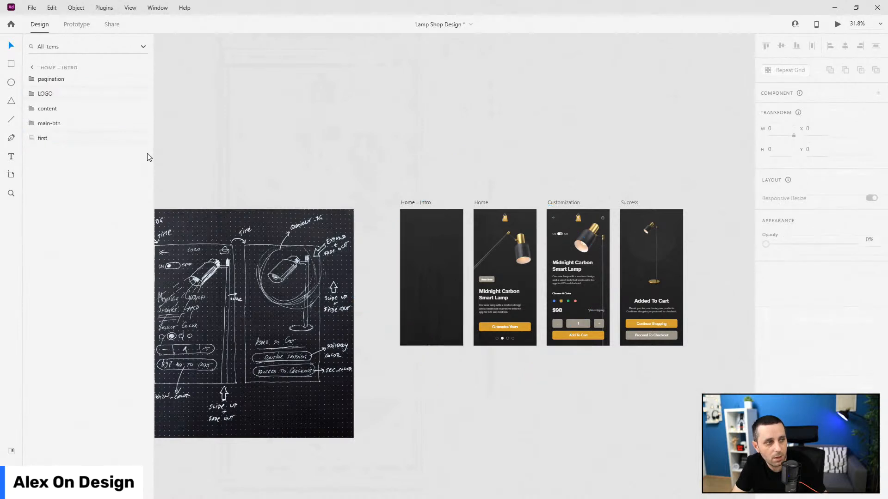
{"action": "left_click_drag", "start_coordinate": [55, 139], "coordinate": [68, 158]}
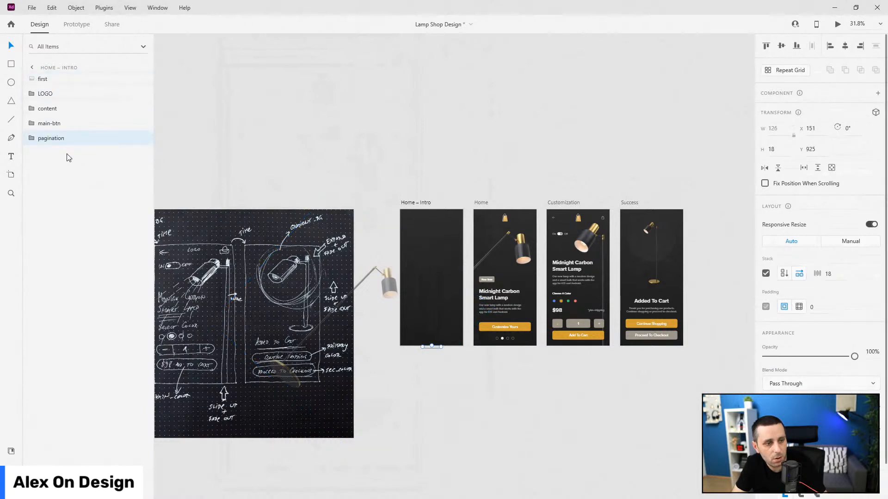
- Preview the Home – Intro animation again with the reordered layers, replay it, and close the preview
{"action": "left_click", "coordinate": [418, 202]}
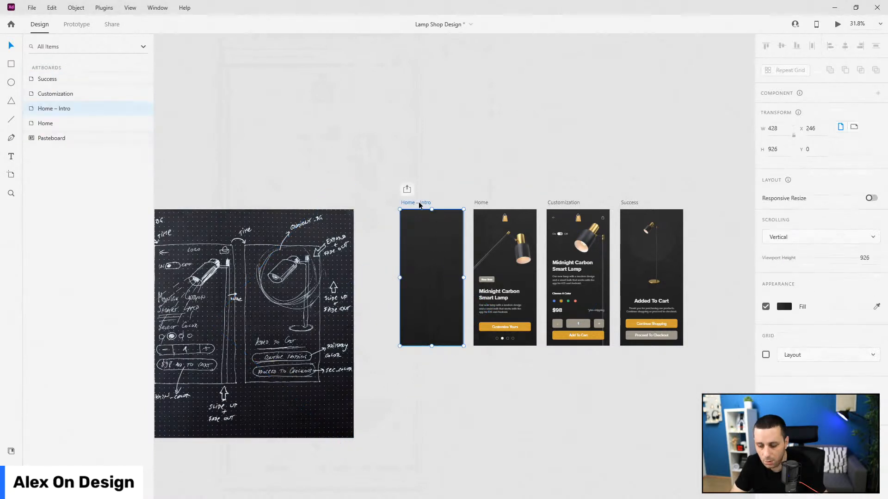
{"action": "key", "text": "ctrl+Return"}
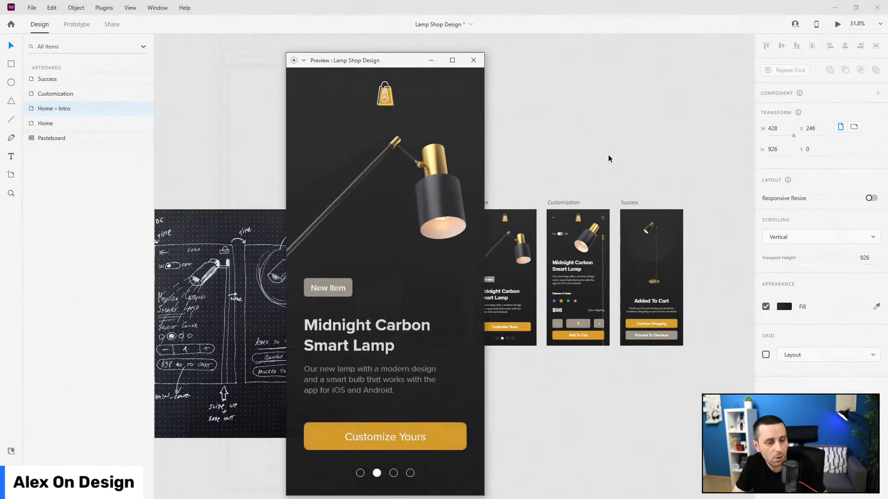
{"action": "left_click", "coordinate": [836, 28]}
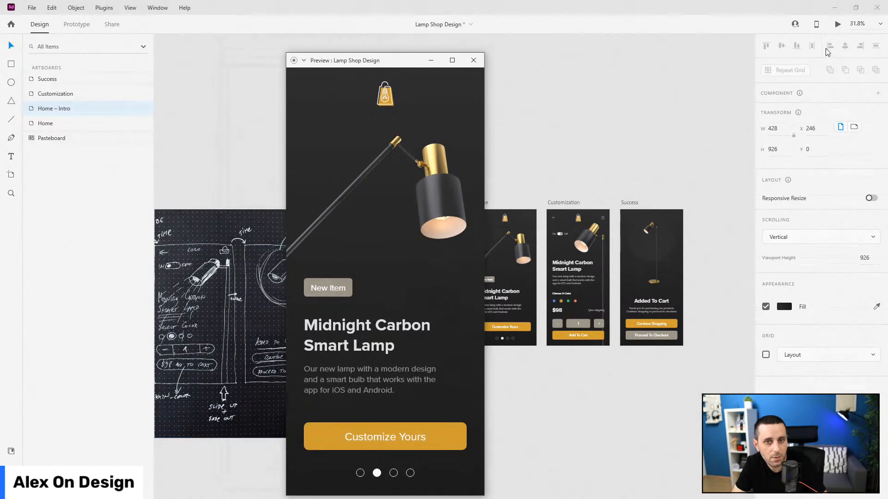
{"action": "left_click", "coordinate": [838, 28]}
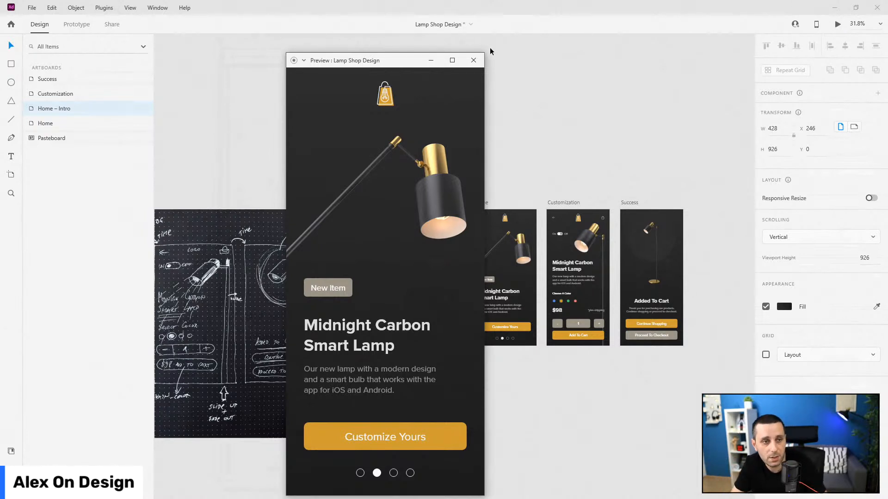
{"action": "left_click", "coordinate": [474, 60]}
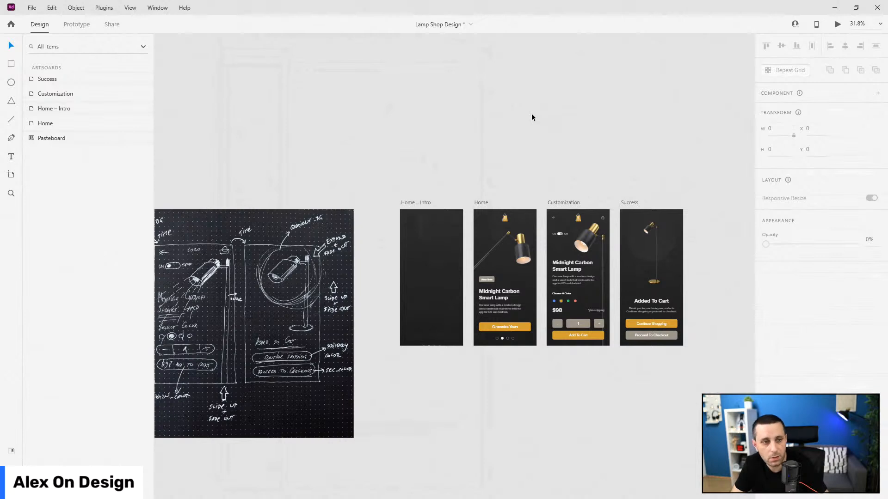
- Save the file and move the Customization and Success artboards together to X 2830, leaving a wide gap beside Home
{"action": "key", "text": "ctrl+s"}
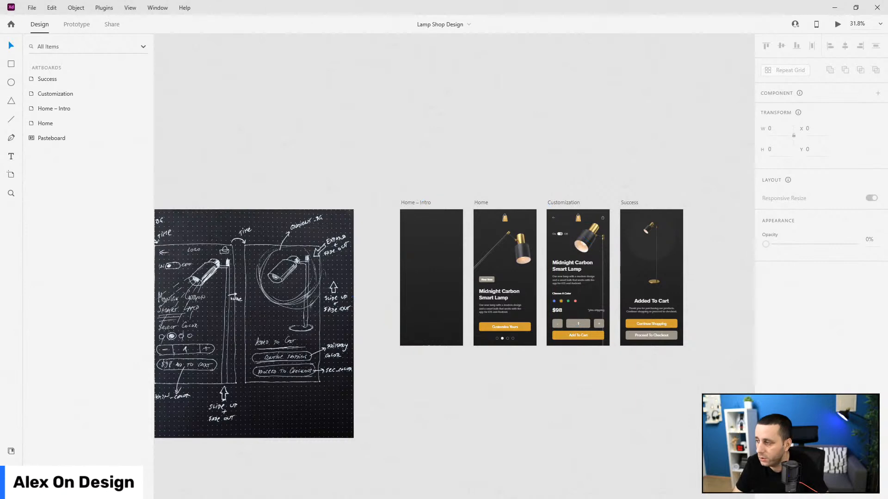
{"action": "left_click", "coordinate": [565, 204]}
{"action": "left_click", "coordinate": [630, 202], "text": "shift"}
{"action": "scroll", "coordinate": [287, 167], "scroll_direction": "down", "scroll_amount": 4}
{"action": "scroll", "coordinate": [262, 166], "scroll_direction": "down", "scroll_amount": 1}
{"action": "left_click_drag", "start_coordinate": [441, 185], "coordinate": [547, 183]}
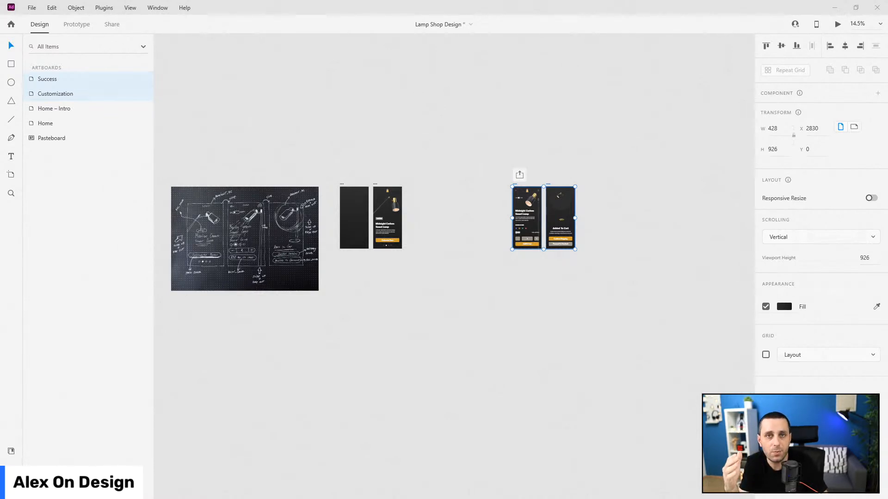
- Duplicate the Home artboard
{"action": "scroll", "coordinate": [392, 212], "scroll_direction": "up", "scroll_amount": 5}
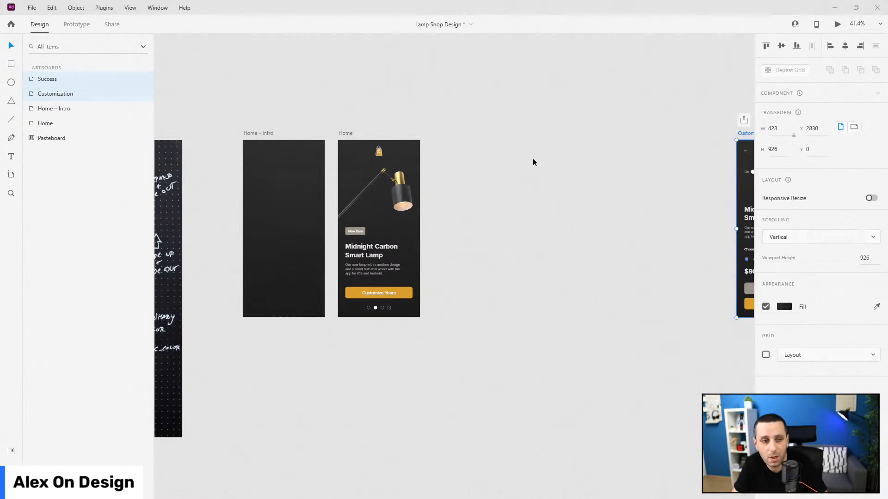
{"action": "left_click", "coordinate": [347, 133]}
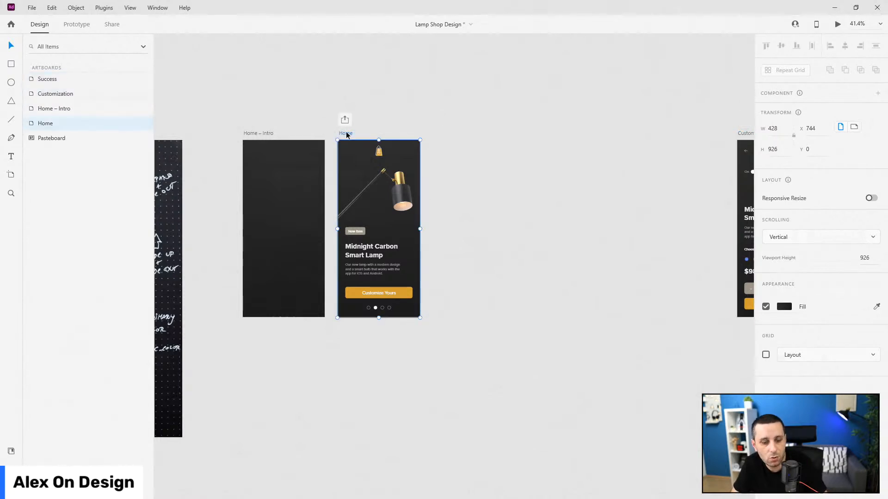
{"action": "key", "text": "ctrl+d"}
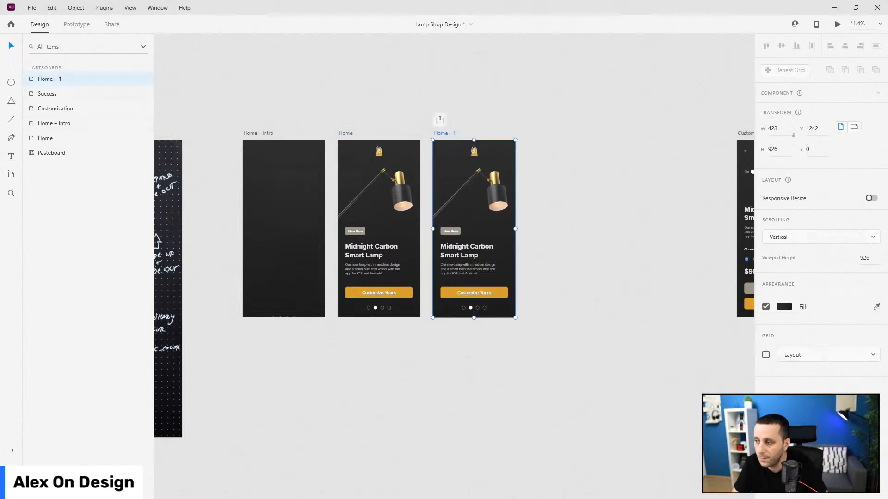
- Move the lamp image "first" on Home – 1 straight up and out of the artboard, to Y about -900
{"action": "left_click", "coordinate": [490, 185]}
{"action": "scroll", "coordinate": [483, 179], "scroll_direction": "up", "scroll_amount": 3}
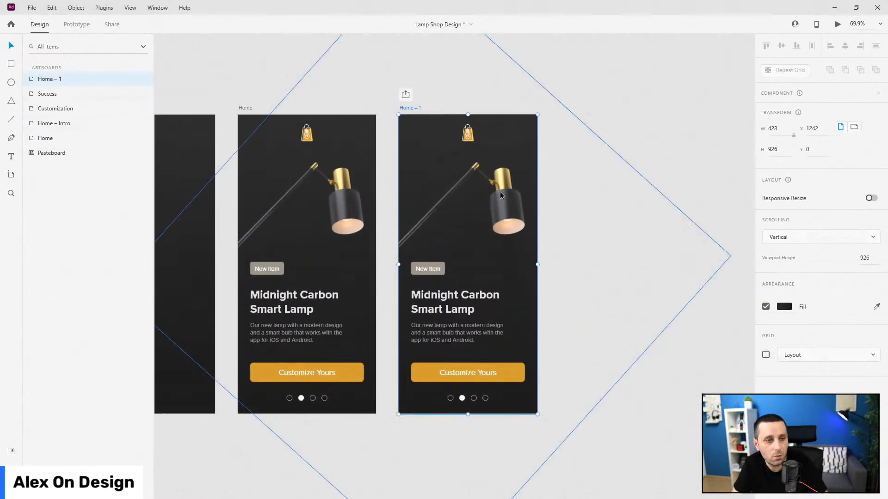
{"action": "left_click_drag", "start_coordinate": [508, 205], "coordinate": [501, 190]}
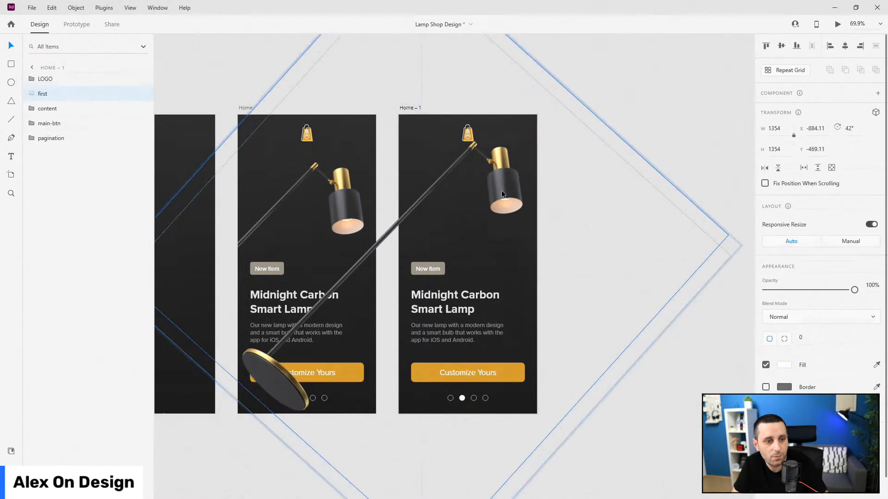
{"action": "key", "text": "ctrl+z"}
{"action": "left_click", "coordinate": [597, 81]}
{"action": "left_click", "coordinate": [502, 223]}
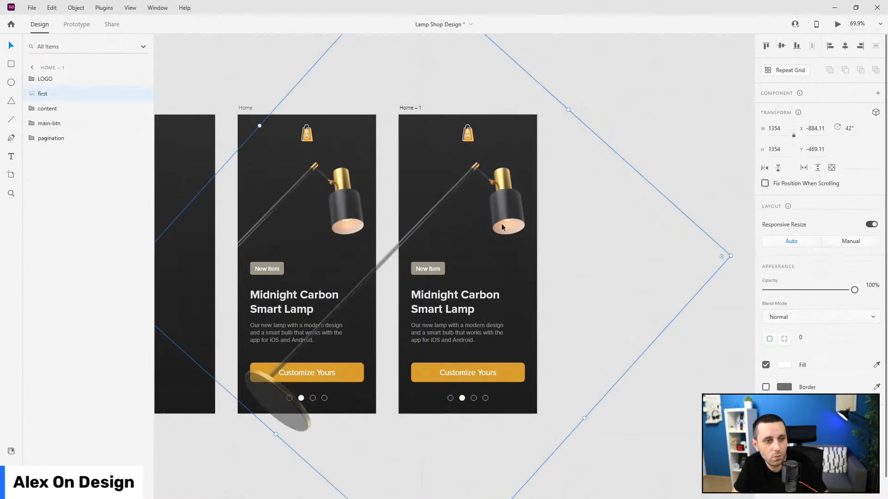
{"action": "left_click_drag", "start_coordinate": [501, 223], "coordinate": [495, 83]}
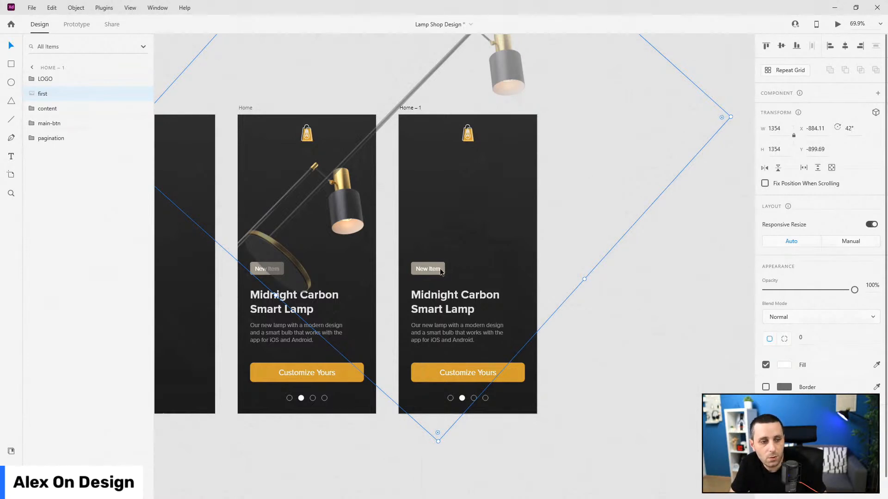
{"action": "key", "text": "Delete"}
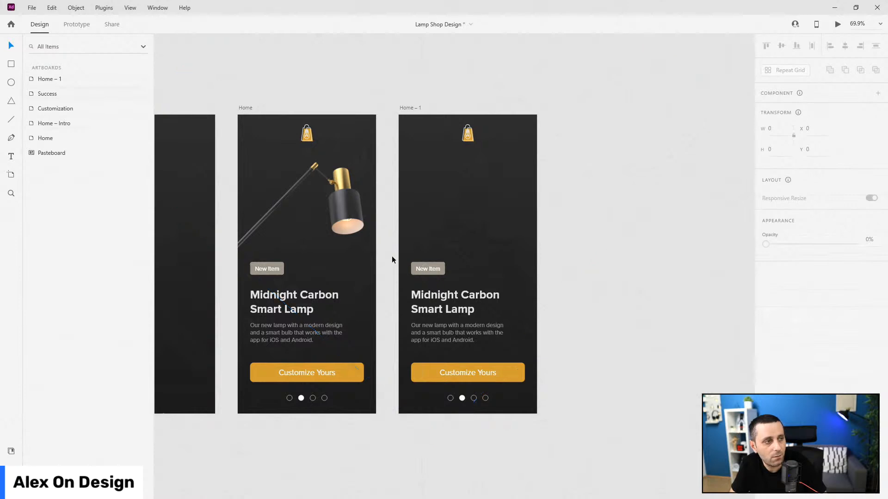
- Shift the content group on Home – 1 down 40 px to Y 496 and set its opacity to 0%
{"action": "left_click", "coordinate": [508, 368]}
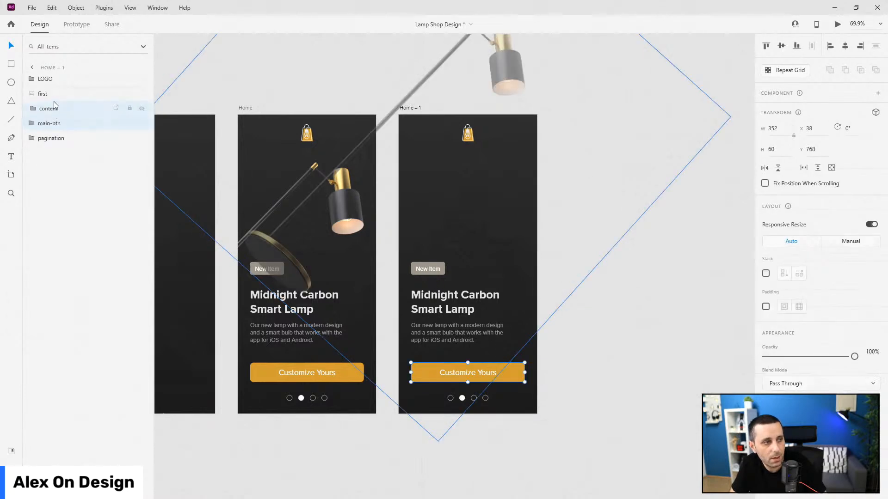
{"action": "left_click", "coordinate": [58, 138], "text": "shift"}
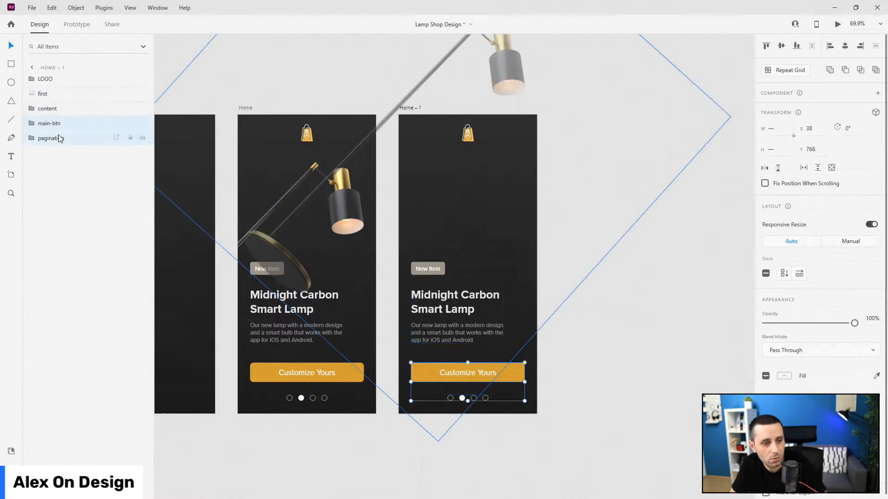
{"action": "left_click", "coordinate": [61, 107], "text": "shift"}
{"action": "left_click", "coordinate": [60, 107]}
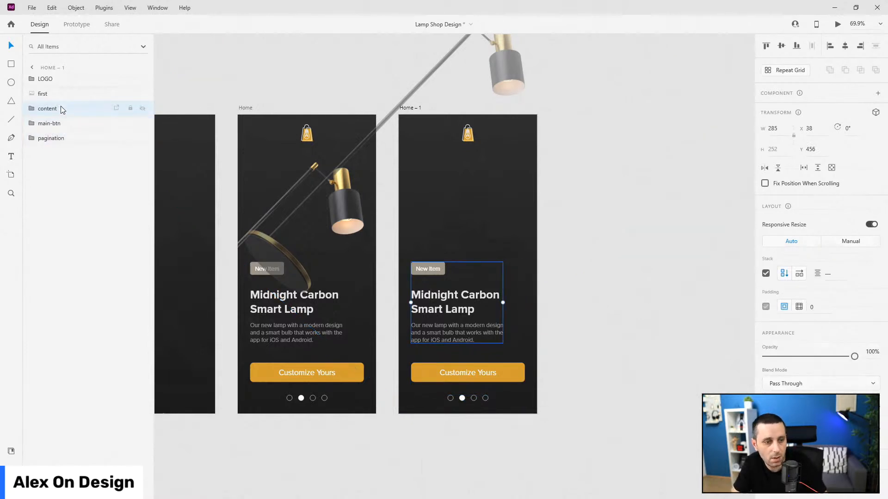
{"action": "key", "text": "shift+Down"}
{"action": "key", "text": "shift+Down"}
{"action": "key", "text": "shift+Down"}
{"action": "key", "text": "shift+Down"}
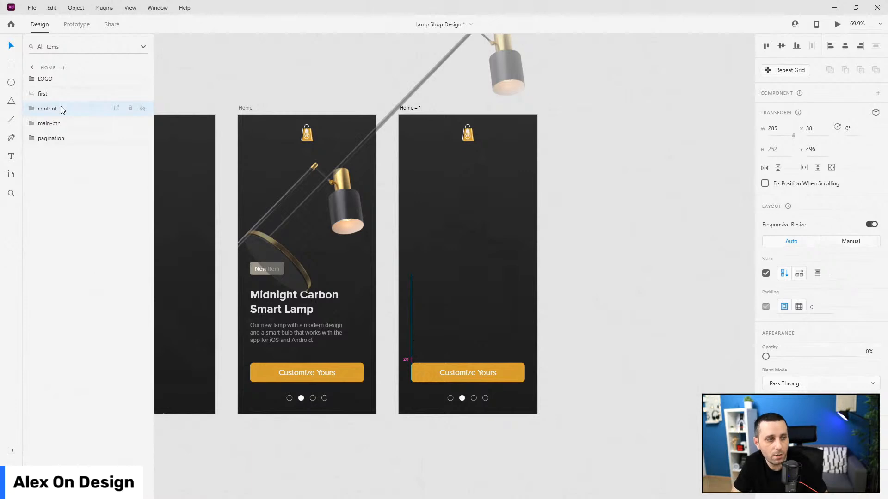
- Shift the main-btn group on Home – 1 down 40 px and set its opacity to 0%
{"action": "left_click", "coordinate": [64, 122]}
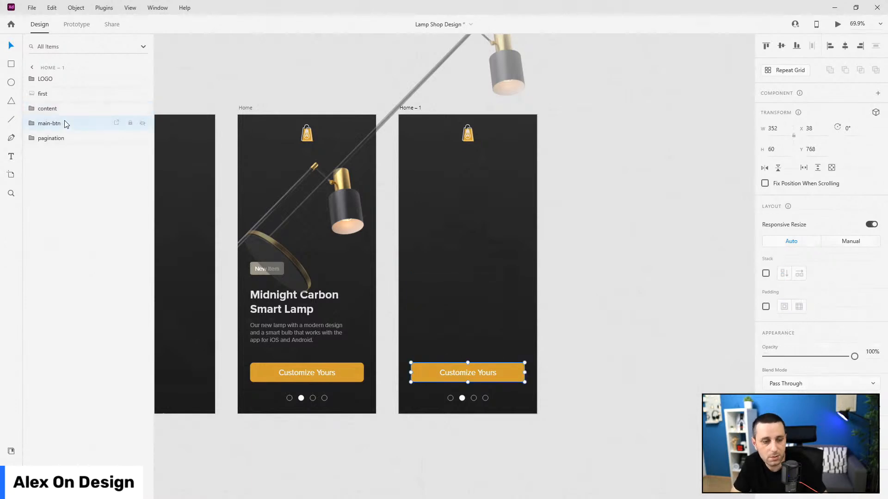
{"action": "key", "text": "shift+Down"}
{"action": "key", "text": "shift+Down"}
{"action": "key", "text": "shift+Down"}
{"action": "key", "text": "shift+Down"}
{"action": "key", "text": "0"}
{"action": "key", "text": "0"}
- Shift the pagination group on Home – 1 down to Y 908 and set its opacity to 0%
{"action": "left_click", "coordinate": [54, 138]}
{"action": "key", "text": "shift+Down"}
{"action": "key", "text": "shift+Down"}
{"action": "key", "text": "shift+Down"}
{"action": "key", "text": "shift+Down"}
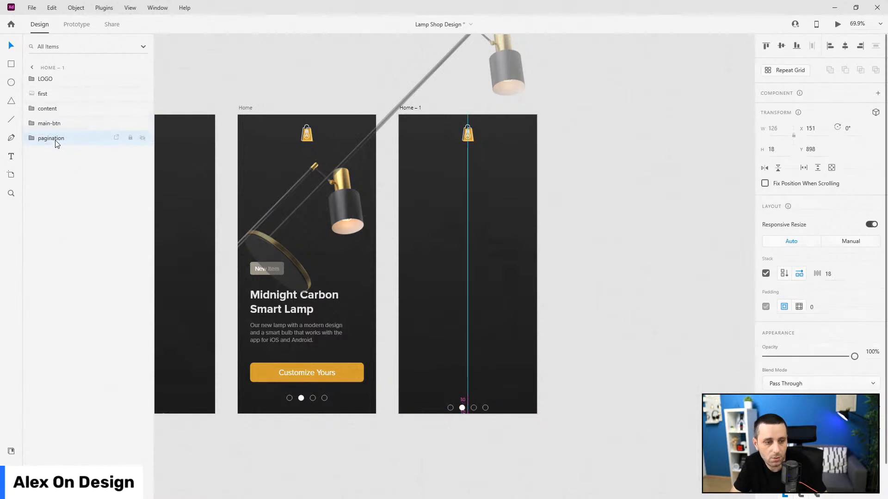
{"action": "key", "text": "0"}
{"action": "key", "text": "0"}
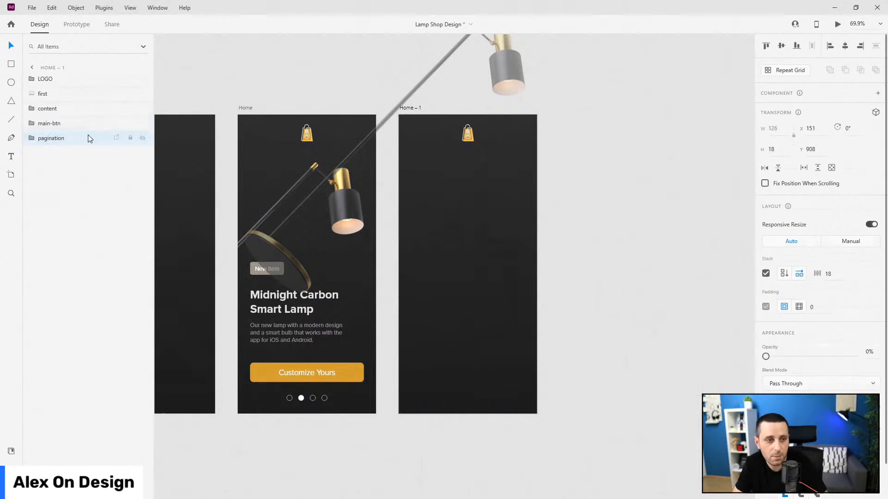
- Place a copy of the Customization artboard beside Home – 1 at X 1740, with the same 70 px gap
{"action": "left_click", "coordinate": [77, 84]}
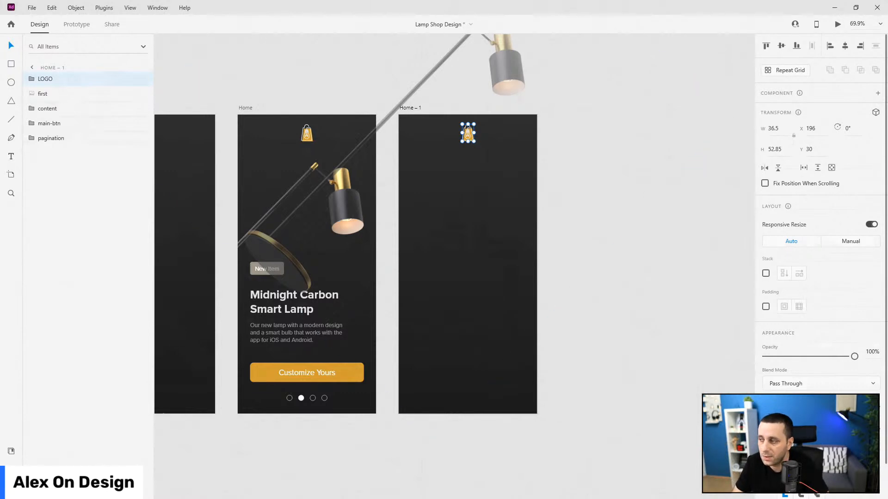
{"action": "scroll", "coordinate": [423, 166], "scroll_direction": "down", "scroll_amount": 5}
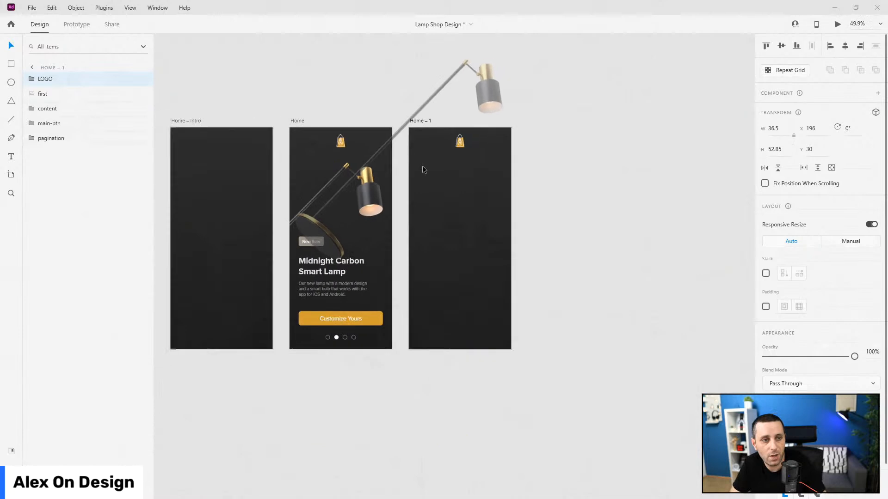
{"action": "left_click", "coordinate": [665, 136]}
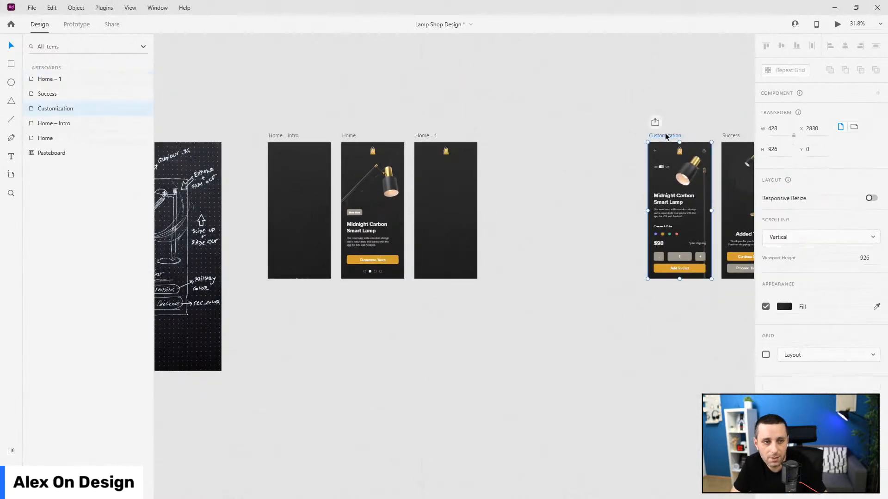
{"action": "left_click_drag", "start_coordinate": [669, 132], "coordinate": [509, 135]}
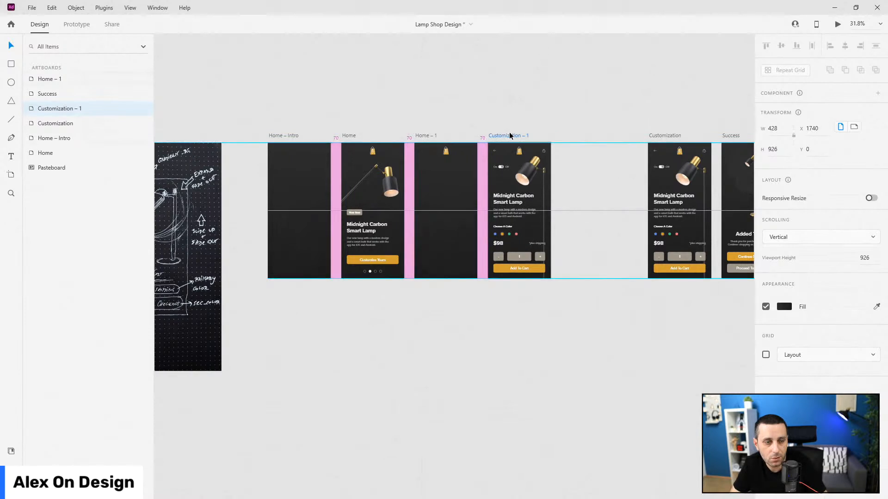
- Try to move the lamp-colors group inside the choose-colors component of Customization – 1 straight down, and undo the move
{"action": "scroll", "coordinate": [539, 155], "scroll_direction": "up", "scroll_amount": 5}
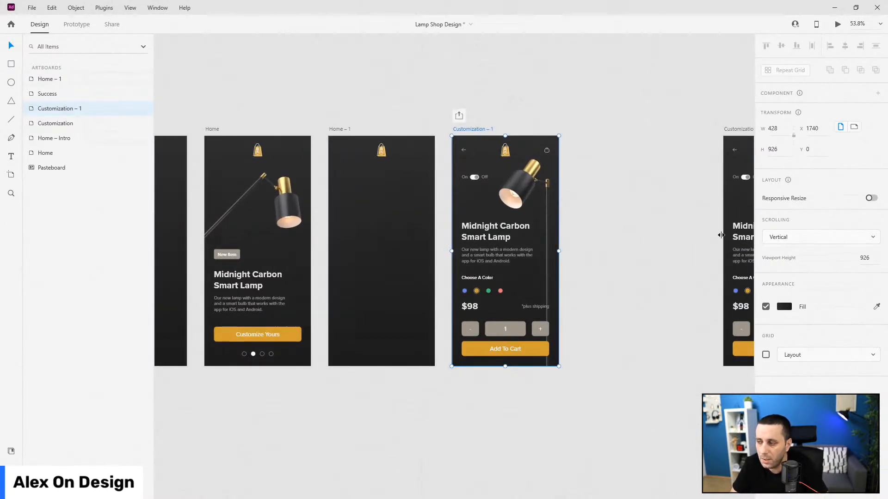
{"action": "left_click", "coordinate": [546, 178]}
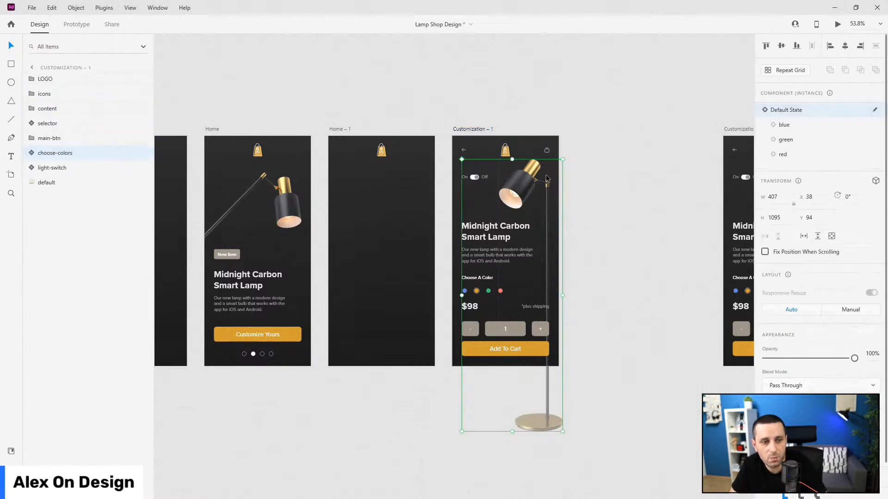
{"action": "left_click", "coordinate": [58, 91]}
{"action": "left_click", "coordinate": [77, 179], "text": "shift"}
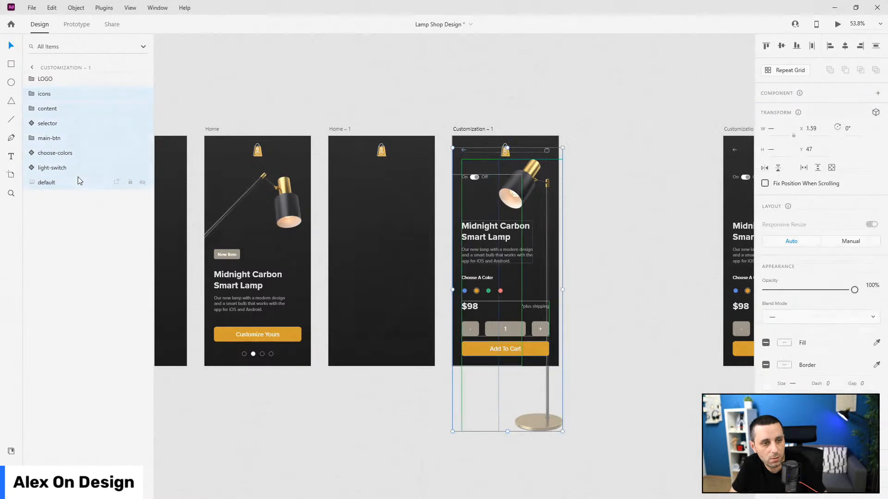
{"action": "scroll", "coordinate": [542, 191], "scroll_direction": "up", "scroll_amount": 3}
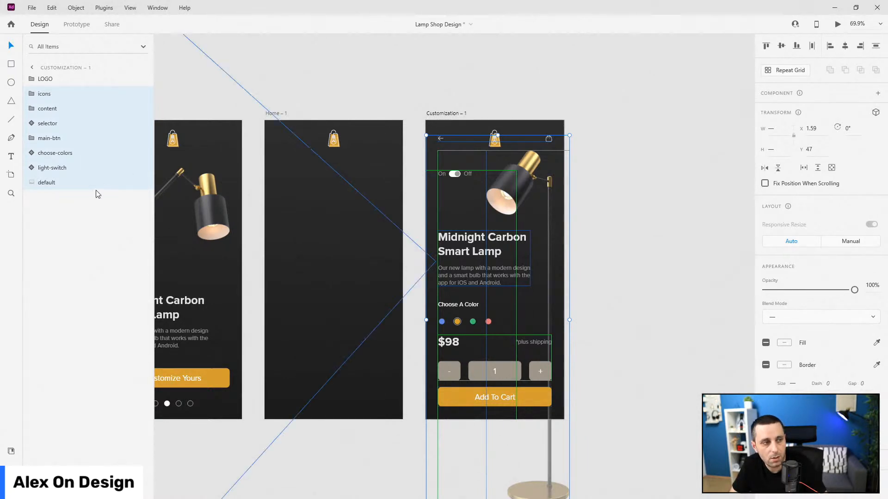
{"action": "left_click", "coordinate": [82, 181]}
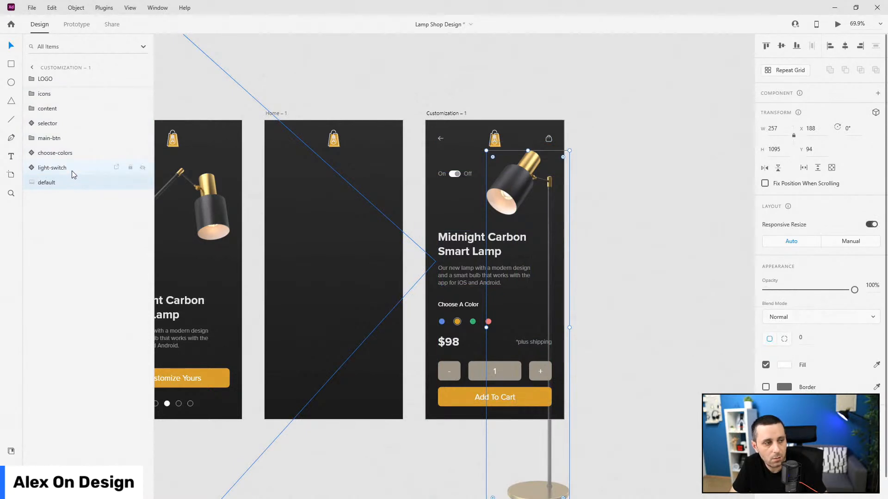
{"action": "left_click", "coordinate": [32, 154]}
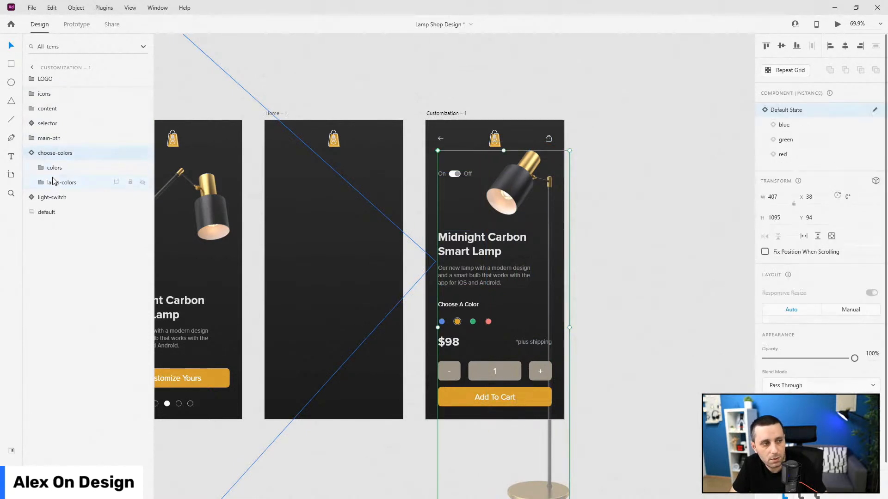
{"action": "left_click", "coordinate": [59, 183]}
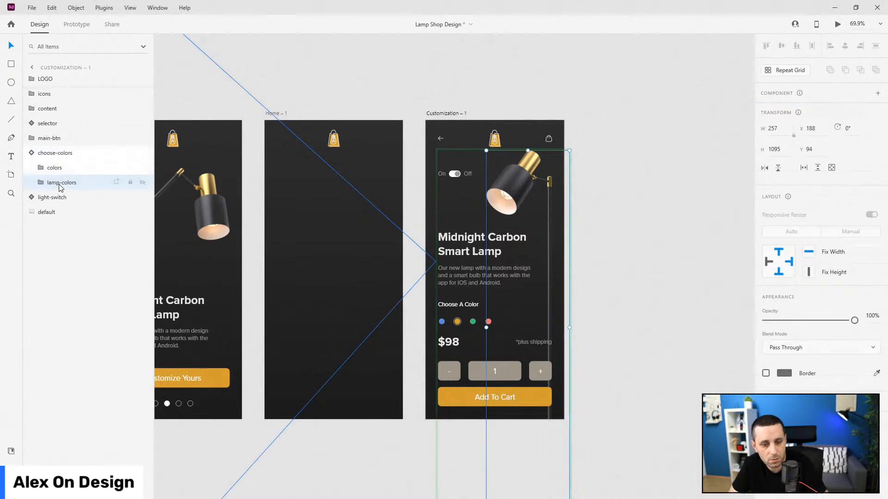
{"action": "key", "text": "shift+Down"}
{"action": "key", "text": "shift+Down"}
{"action": "key", "text": "shift+Down"}
{"action": "key", "text": "shift+Down"}
{"action": "key", "text": "shift+Down"}
{"action": "key", "text": "shift+Down"}
{"action": "key", "text": "shift+Down"}
{"action": "key", "text": "shift+Down"}
{"action": "key", "text": "shift+Down"}
{"action": "key", "text": "shift+Down"}
{"action": "key", "text": "shift+Down"}
{"action": "key", "text": "shift+Down"}
{"action": "key", "text": "shift+Down"}
{"action": "key", "text": "shift+Down"}
{"action": "key", "text": "shift+Down"}
{"action": "key", "text": "shift+Down"}
{"action": "key", "text": "shift+Down"}
{"action": "key", "text": "shift+Down"}
{"action": "key", "text": "shift+Down"}
{"action": "key", "text": "shift+Down"}
{"action": "key", "text": "shift+Down"}
{"action": "key", "text": "shift+Down"}
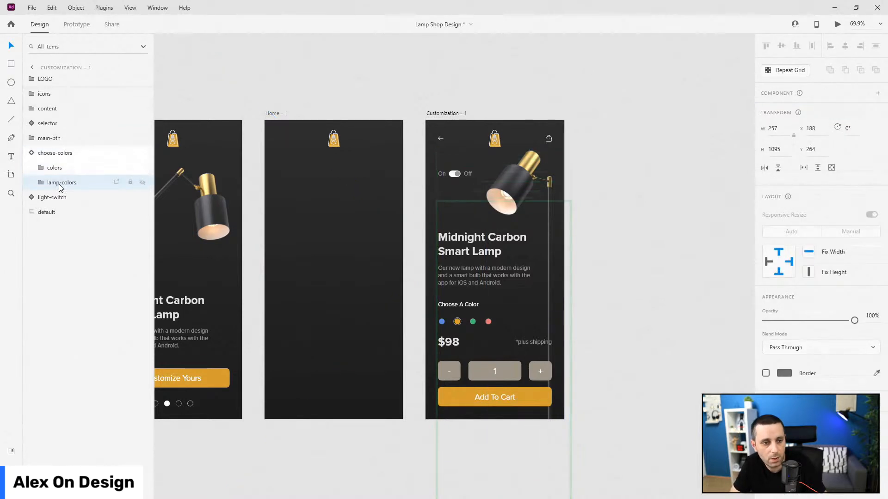
{"action": "key", "text": "ctrl+z"}
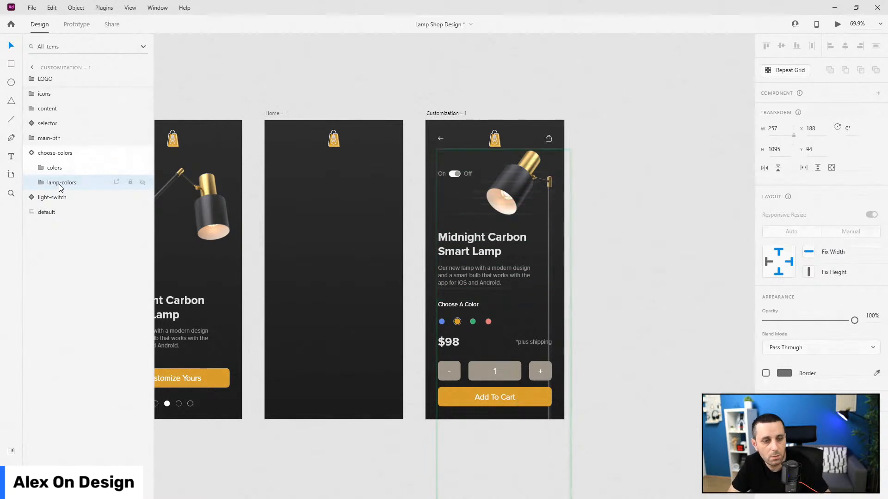
{"action": "left_click", "coordinate": [33, 153]}
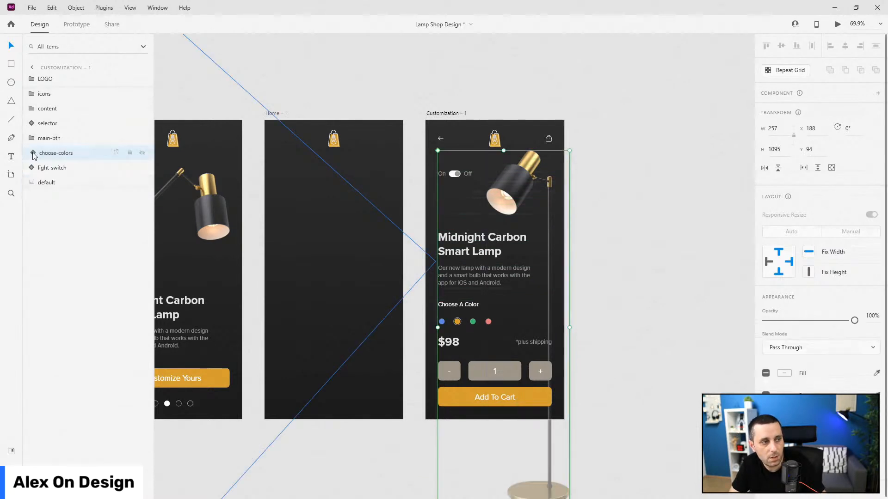
- Move the default lamp image on Customization – 1 straight down to Y 925, just beneath the artboard
{"action": "left_click", "coordinate": [56, 182]}
{"action": "scroll", "coordinate": [608, 341], "scroll_direction": "down", "scroll_amount": 3}
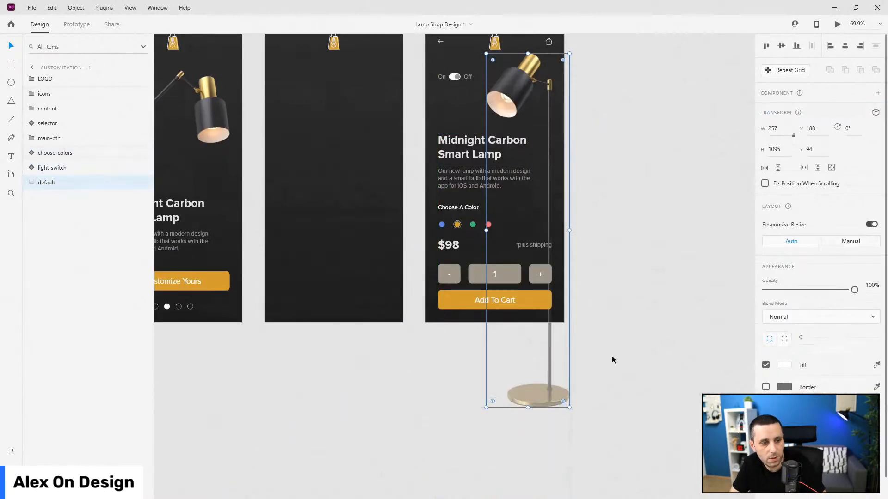
{"action": "left_click", "coordinate": [551, 359]}
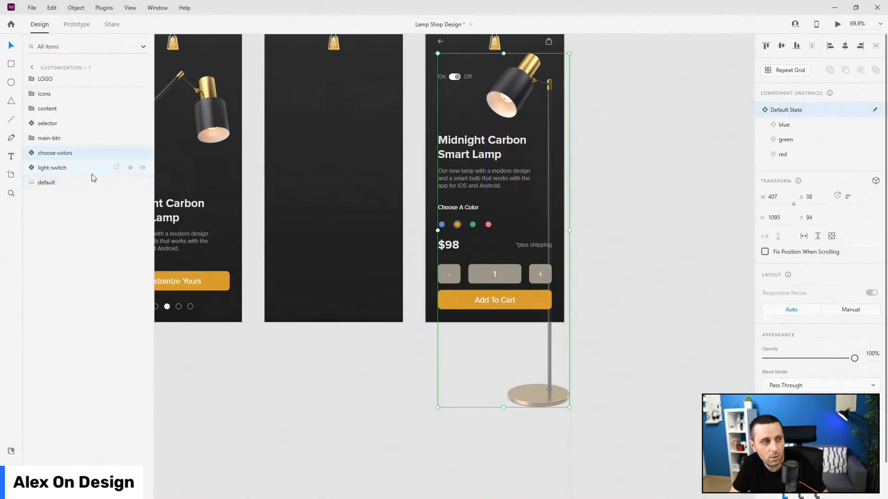
{"action": "left_click", "coordinate": [63, 183]}
{"action": "key", "text": "shift+Down"}
{"action": "key", "text": "shift+Down"}
{"action": "key", "text": "shift+Down"}
{"action": "key", "text": "shift+Down"}
{"action": "key", "text": "shift+Down"}
{"action": "key", "text": "shift+Down"}
{"action": "key", "text": "shift+Down"}
{"action": "key", "text": "shift+Down"}
{"action": "key", "text": "shift+Down"}
{"action": "key", "text": "shift+Down"}
{"action": "key", "text": "shift+Down"}
{"action": "key", "text": "shift+Down"}
{"action": "key", "text": "shift+Down"}
{"action": "key", "text": "shift+Down"}
{"action": "key", "text": "shift+Down"}
{"action": "key", "text": "shift+Down"}
{"action": "key", "text": "shift+Down"}
{"action": "key", "text": "shift+Down"}
{"action": "key", "text": "shift+Down"}
{"action": "key", "text": "shift+Down"}
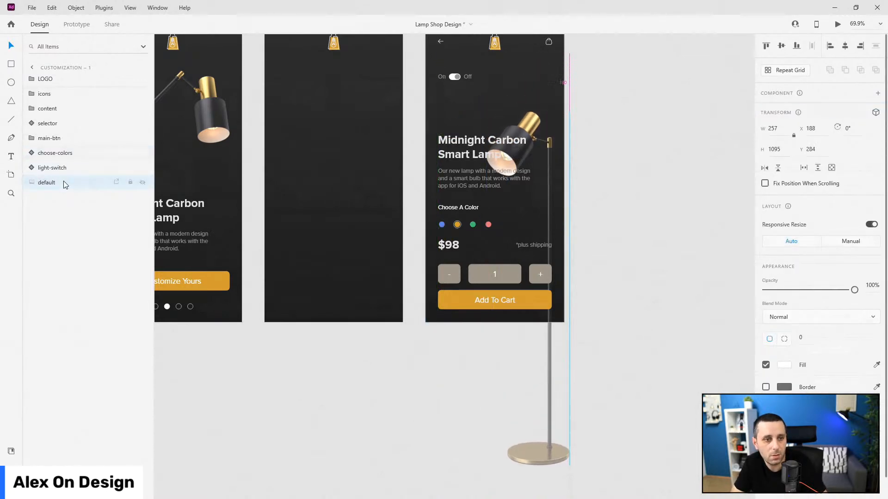
{"action": "key", "text": "shift+Down"}
{"action": "key", "text": "shift+Down"}
{"action": "key", "text": "shift+Down"}
{"action": "key", "text": "shift+Down"}
{"action": "key", "text": "shift+Down"}
{"action": "key", "text": "shift+Down"}
{"action": "key", "text": "shift+Down"}
{"action": "key", "text": "shift+Down"}
{"action": "key", "text": "shift+Down"}
{"action": "key", "text": "shift+Down"}
{"action": "key", "text": "shift+Down"}
{"action": "key", "text": "shift+Down"}
{"action": "key", "text": "shift+Down"}
{"action": "key", "text": "shift+Down"}
{"action": "key", "text": "shift+Down"}
{"action": "key", "text": "shift+Down"}
{"action": "key", "text": "shift+Down"}
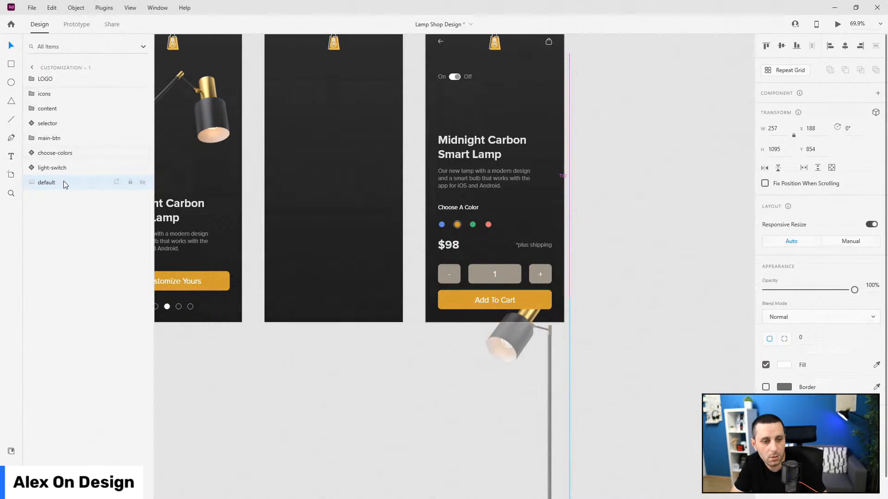
{"action": "key", "text": "Down"}
{"action": "key", "text": "Down"}
{"action": "key", "text": "Down"}
{"action": "key", "text": "Down"}
{"action": "key", "text": "Down"}
{"action": "key", "text": "Down"}
{"action": "key", "text": "Down"}
{"action": "key", "text": "Down"}
{"action": "key", "text": "Down"}
{"action": "key", "text": "Down"}
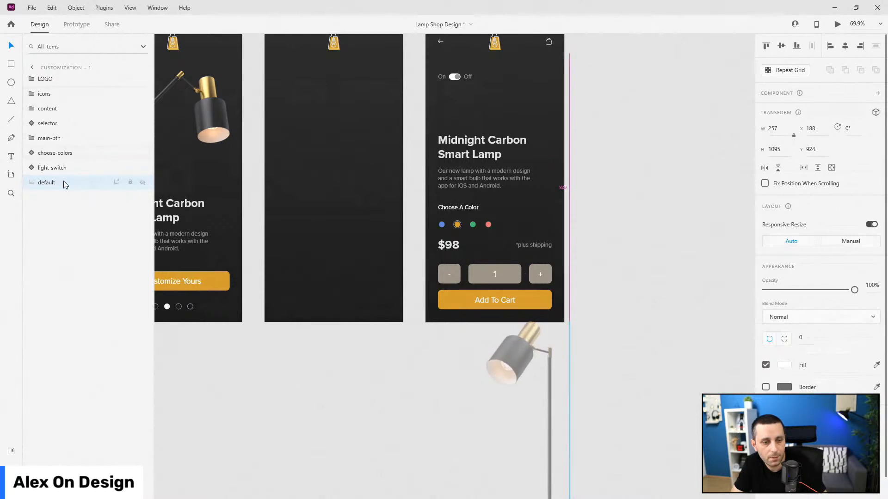
{"action": "key", "text": "Down"}
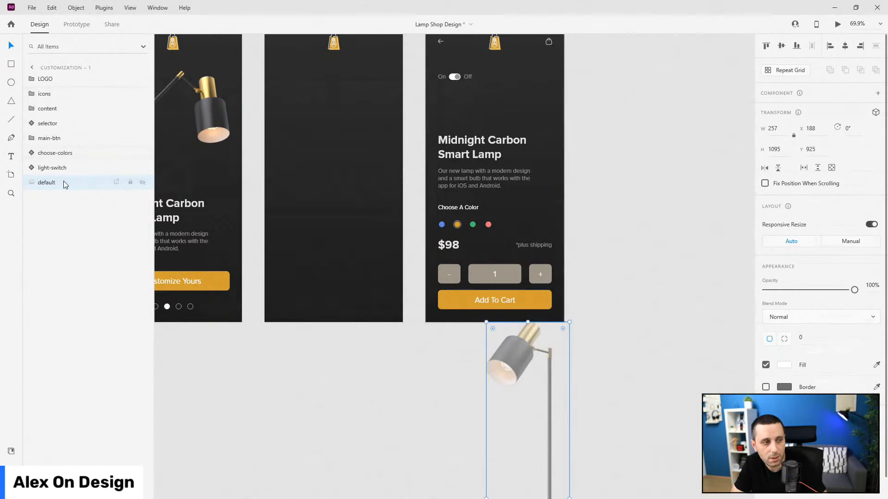
{"action": "key", "text": "Delete"}
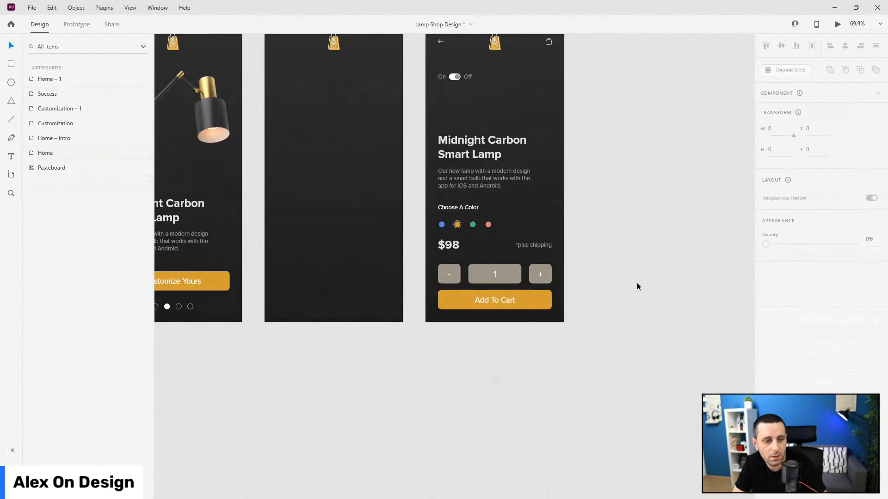
- Shift the toggle group inside the light-switch component of Customization – 1 up to Y 95 and set its opacity to 0%
{"action": "left_click", "coordinate": [536, 276]}
{"action": "scroll", "coordinate": [600, 276], "scroll_direction": "up", "scroll_amount": 3}
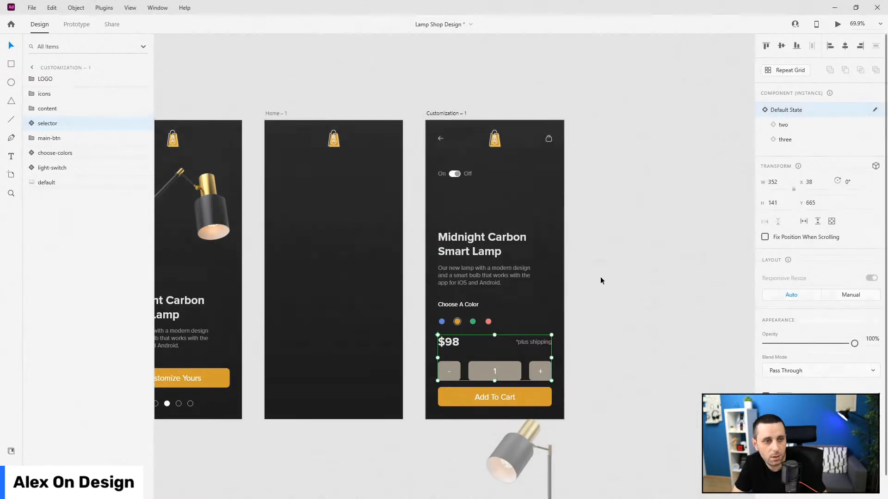
{"action": "left_click", "coordinate": [456, 177]}
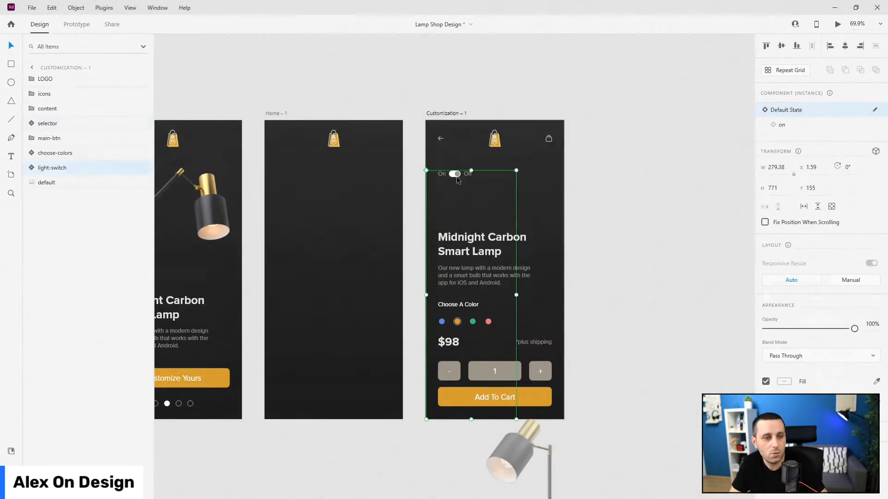
{"action": "double_click", "coordinate": [457, 176]}
{"action": "key", "text": "shift+Up"}
{"action": "key", "text": "shift+Up"}
{"action": "key", "text": "shift+Up"}
{"action": "key", "text": "shift+Up"}
{"action": "key", "text": "shift+Up"}
{"action": "key", "text": "shift+Up"}
{"action": "key", "text": "0"}
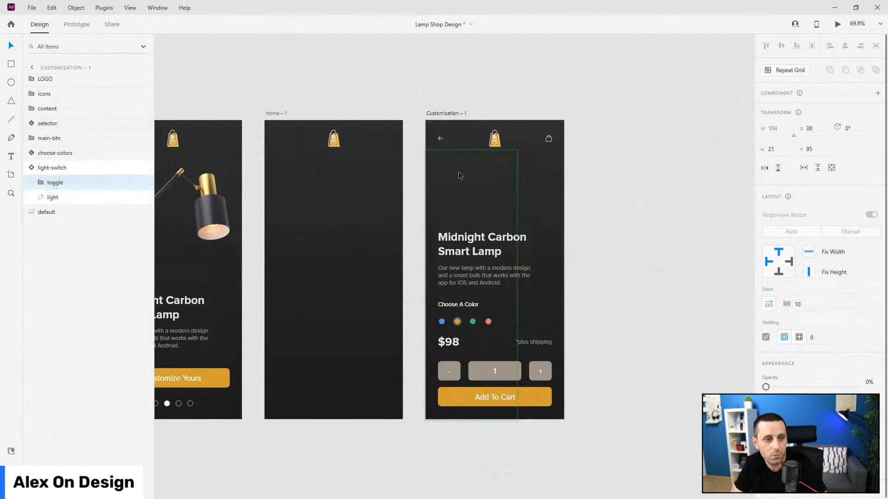
- Shift the icons group on Customization – 1 up 40 px to Y 7 and set its opacity to 0%
{"action": "left_click", "coordinate": [441, 141]}
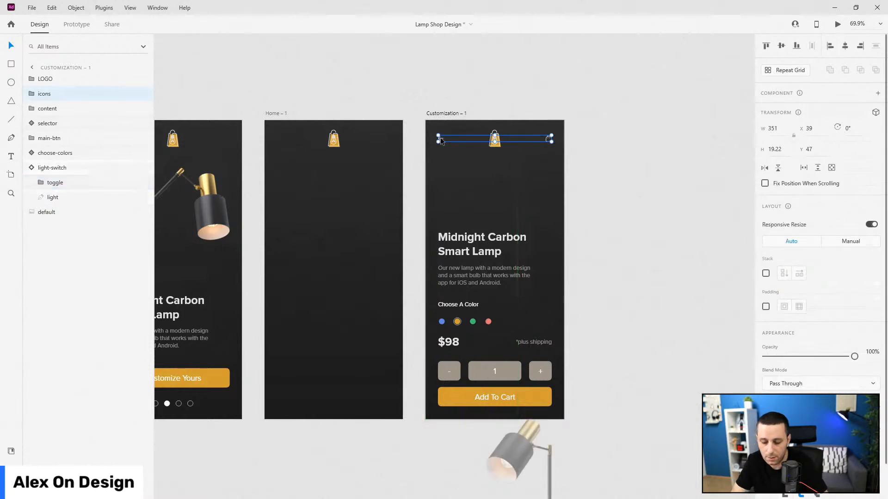
{"action": "key", "text": "shift+Up"}
{"action": "key", "text": "shift+Up"}
{"action": "key", "text": "shift+Up"}
{"action": "key", "text": "shift+Up"}
{"action": "key", "text": "0"}
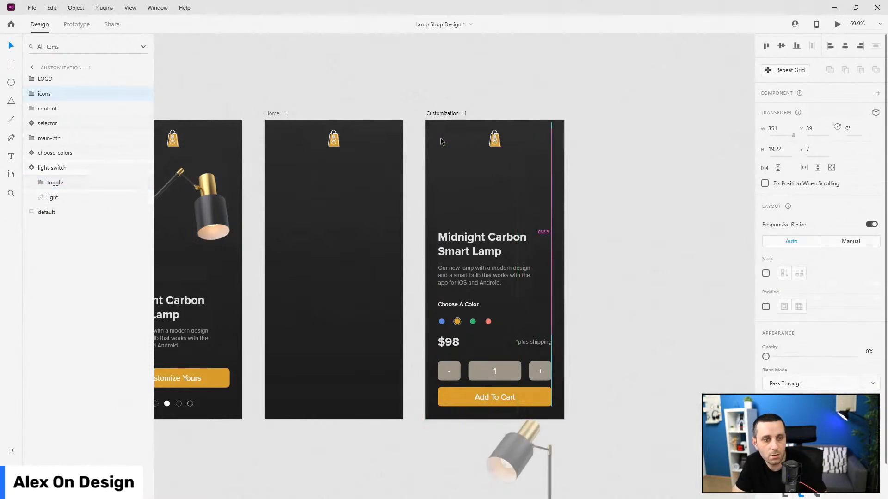
- Shift the content group on Customization – 1 down 40 px to Y 381 and make it fully transparent
{"action": "left_click", "coordinate": [479, 249]}
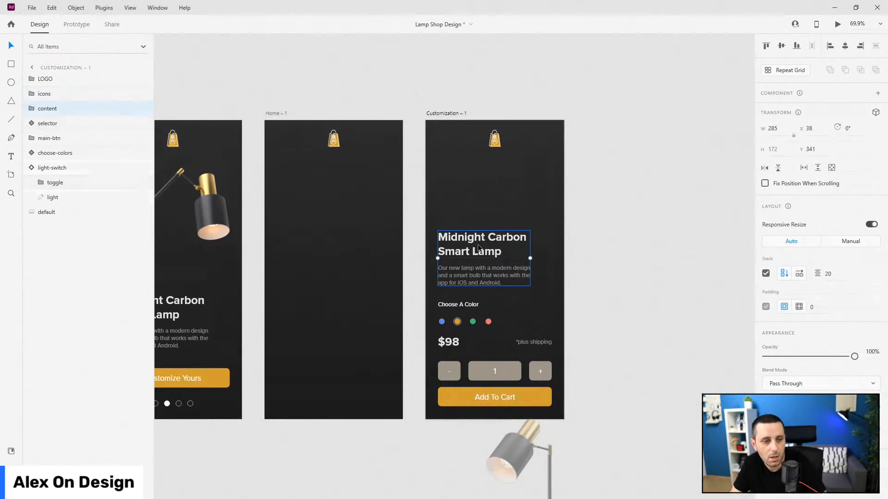
{"action": "key", "text": "shift+Down"}
{"action": "key", "text": "shift+Down"}
{"action": "key", "text": "shift+Down"}
{"action": "key", "text": "shift+Down"}
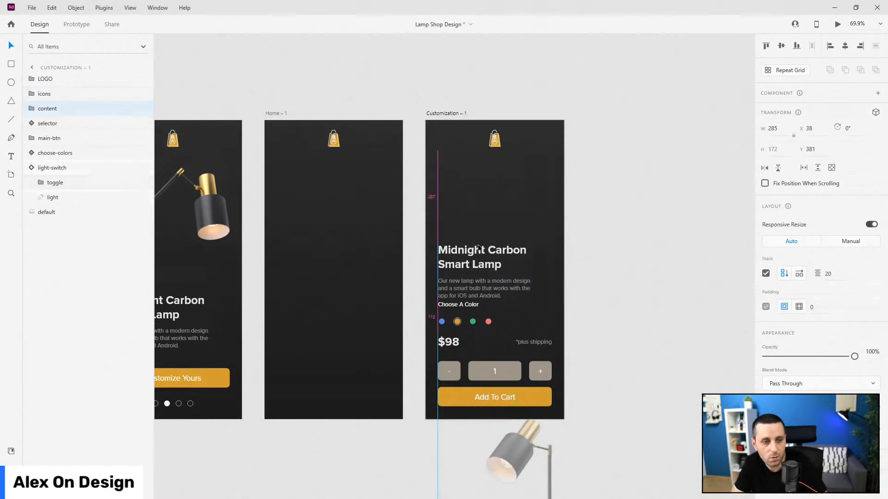
{"action": "key", "text": "Delete"}
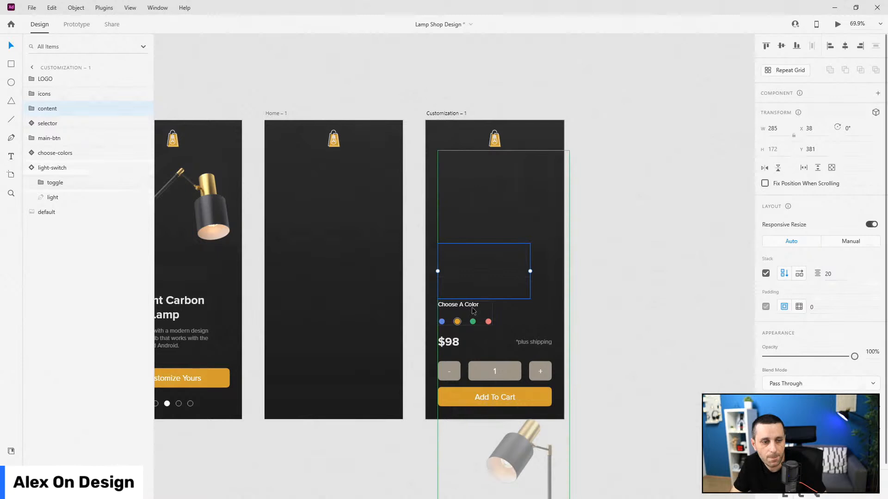
- Set the opacity of the colors group inside the choose-colors component of Customization – 1 to 0%
{"action": "left_click", "coordinate": [473, 311]}
{"action": "double_click", "coordinate": [471, 308]}
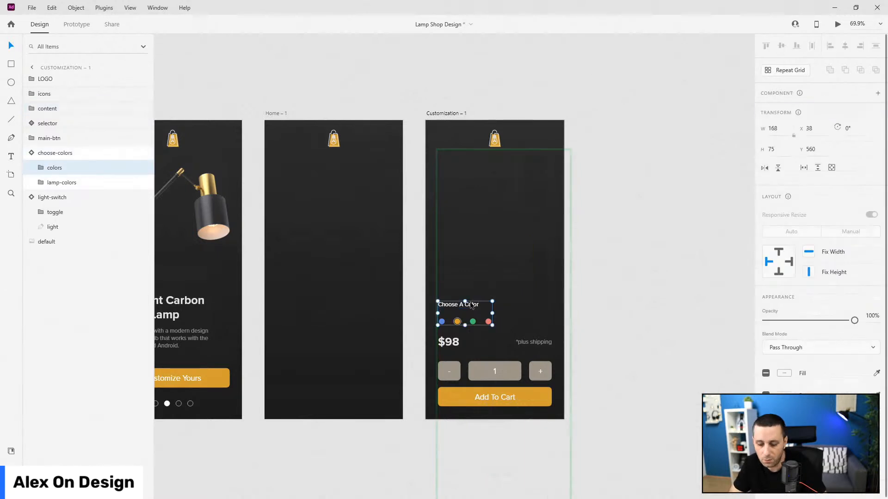
{"action": "key", "text": "0"}
{"action": "key", "text": "0"}
- Shift the main-btn group on Customization – 1 down 20 px to Y 846 and set its opacity to 0%
{"action": "left_click", "coordinate": [460, 343]}
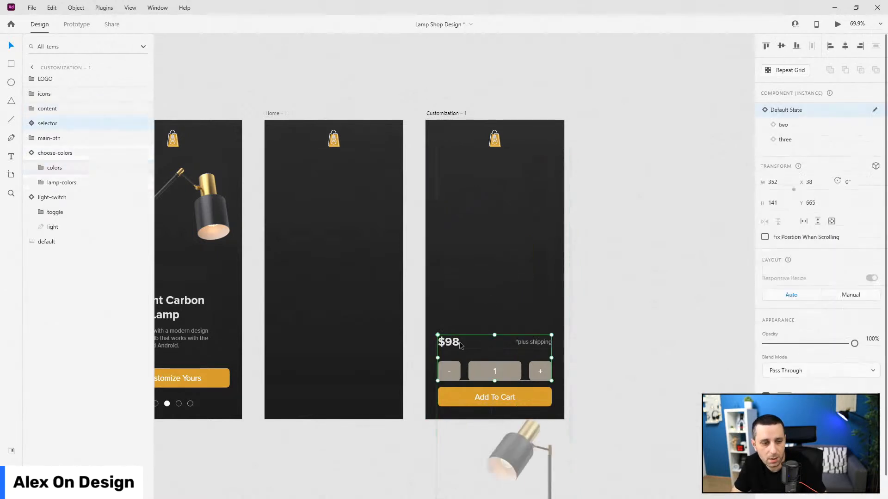
{"action": "left_click", "coordinate": [493, 397]}
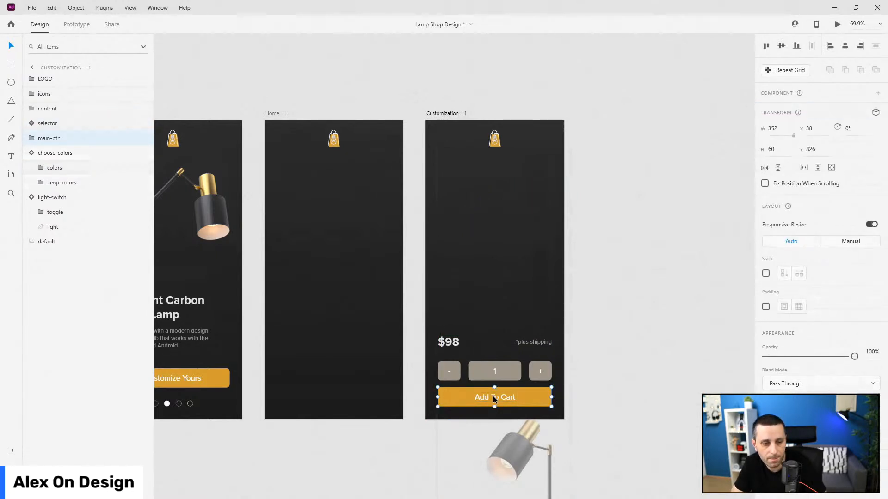
{"action": "key", "text": "shift+Down"}
{"action": "key", "text": "shift+Down"}
{"action": "key", "text": "0"}
{"action": "key", "text": "0"}
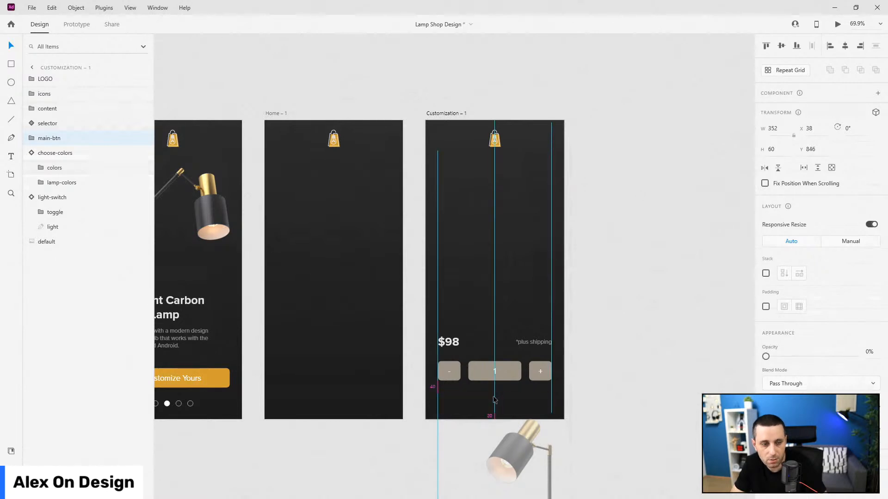
- Shift the selector component on Customization – 1 down 20 px to Y 685 and set its opacity to 0%
{"action": "left_click", "coordinate": [502, 372]}
{"action": "key", "text": "shift+Down"}
{"action": "key", "text": "shift+Down"}
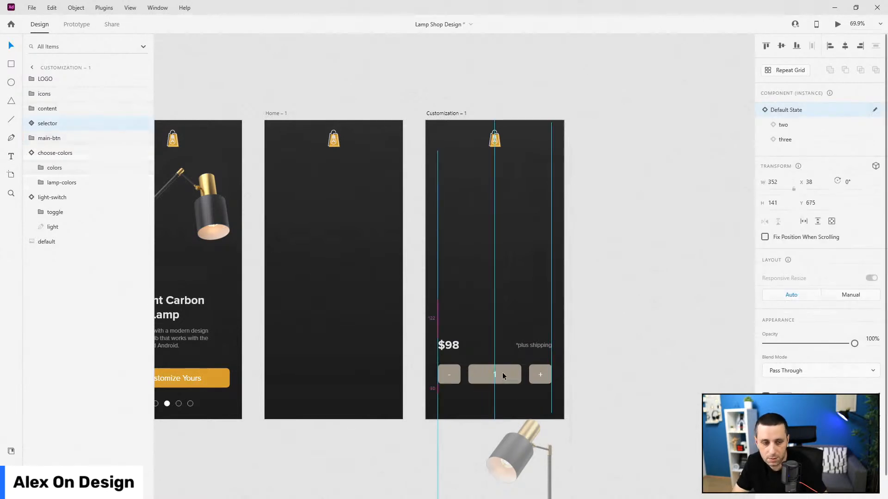
{"action": "key", "text": "0"}
{"action": "key", "text": "0"}
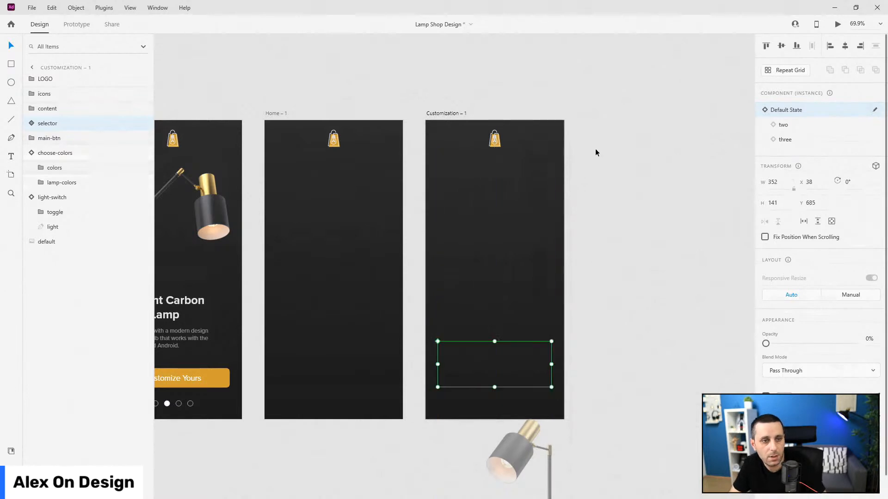
- Move the Customization and Success artboards together beside Customization – 1, matching the spacing between the other artboards
{"action": "scroll", "coordinate": [387, 157], "scroll_direction": "down", "scroll_amount": 1}
{"action": "scroll", "coordinate": [387, 157], "scroll_direction": "down", "scroll_amount": 5}
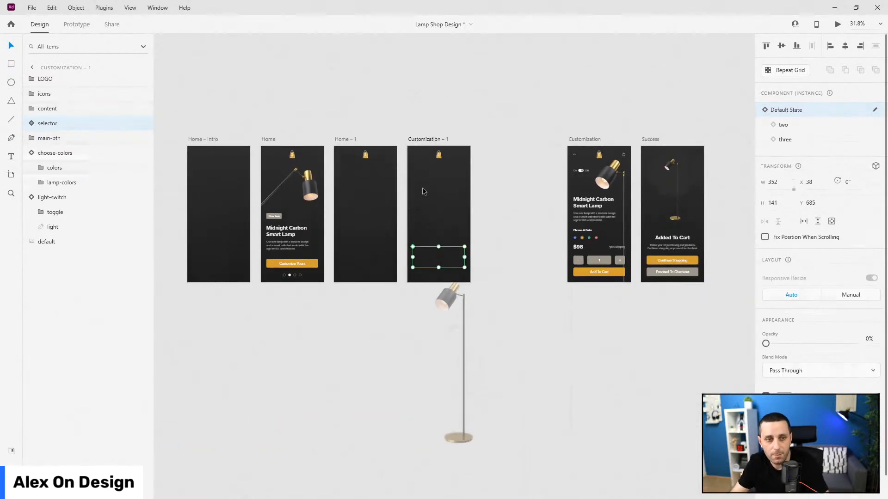
{"action": "left_click", "coordinate": [594, 139]}
{"action": "left_click", "coordinate": [648, 140], "text": "shift"}
{"action": "left_click_drag", "start_coordinate": [591, 141], "coordinate": [505, 141]}
- Rename the Home – 1 artboard to "Home - Dip"
{"action": "double_click", "coordinate": [345, 139]}
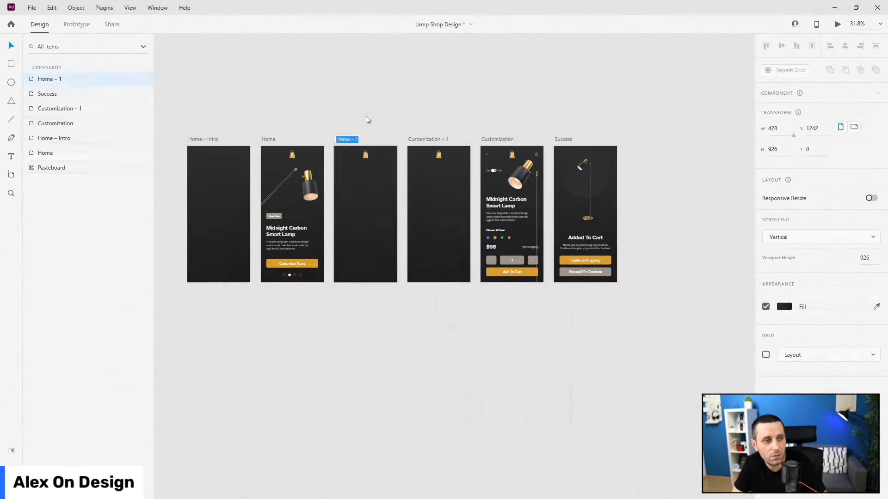
{"action": "type", "text": "Home"}
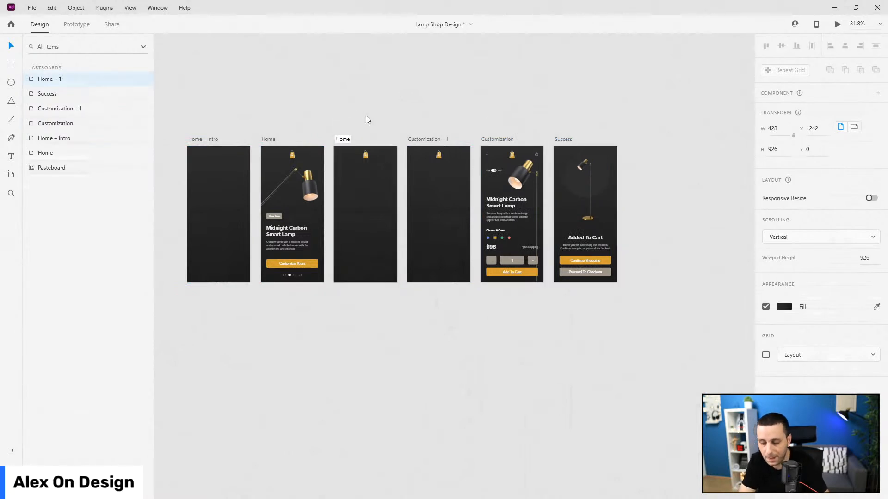
{"action": "type", "text": " - Dip"}
{"action": "key", "text": "Return"}
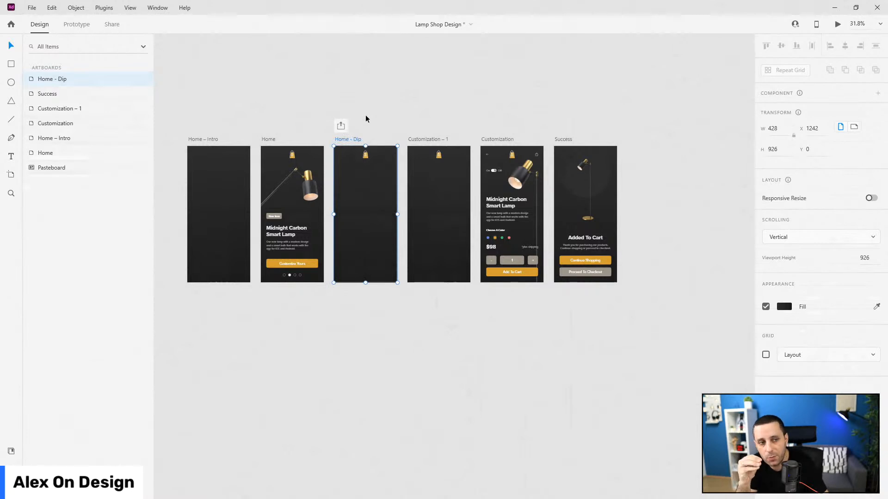
- Rename the Customization – 1 artboard to "Customization – Intro"
{"action": "double_click", "coordinate": [430, 139]}
{"action": "key", "text": "Right"}
{"action": "key", "text": "BackSpace"}
{"action": "key", "text": "Return"}
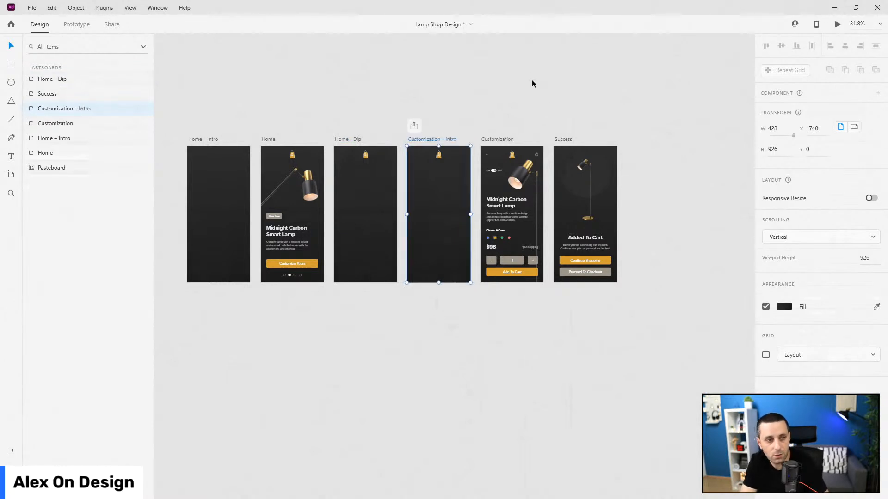
- Place the main-btn group above the first image in the layer order of the Home artboard
{"action": "key", "text": "ctrl+0"}
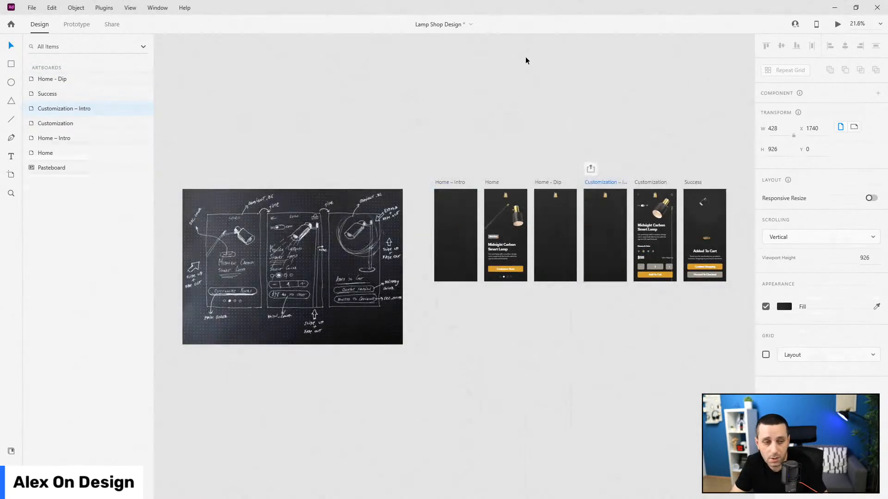
{"action": "scroll", "coordinate": [743, 194], "scroll_direction": "up", "scroll_amount": 5}
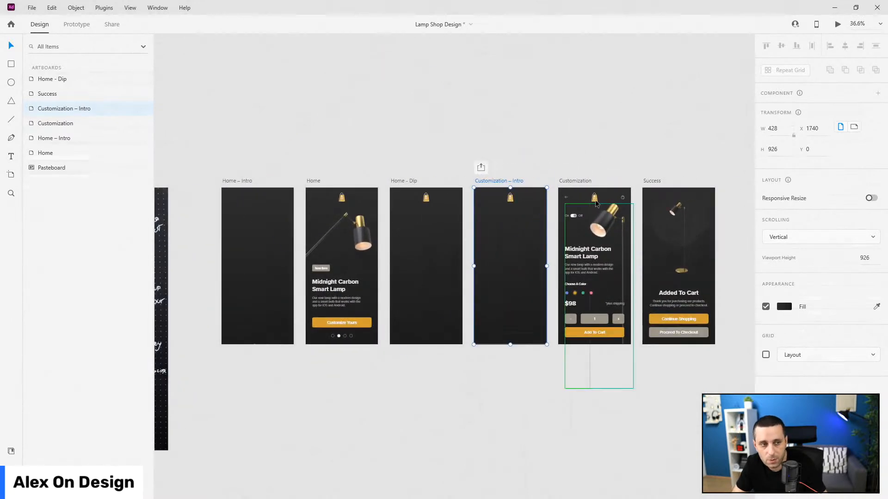
{"action": "left_click", "coordinate": [319, 180]}
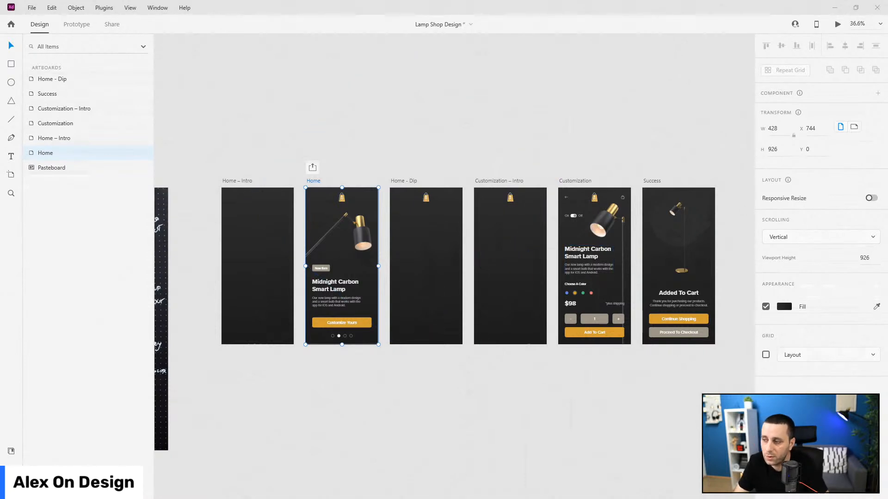
{"action": "left_click", "coordinate": [354, 324]}
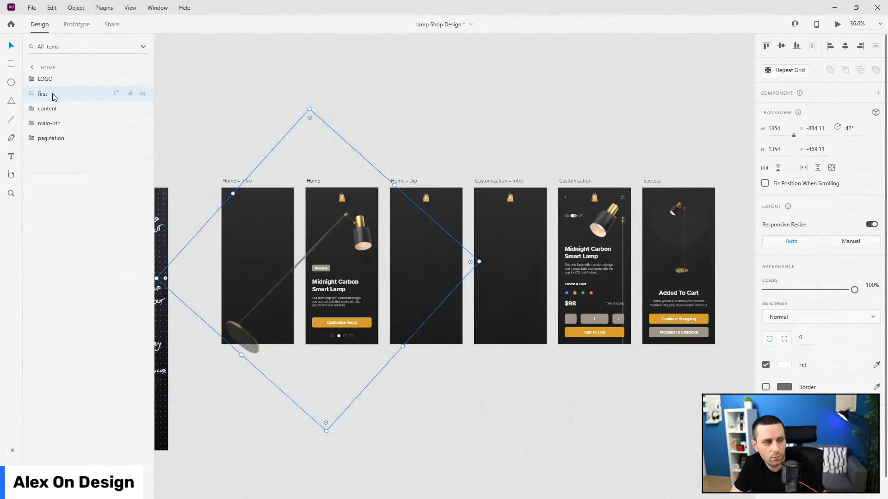
{"action": "left_click_drag", "start_coordinate": [56, 123], "coordinate": [56, 92]}
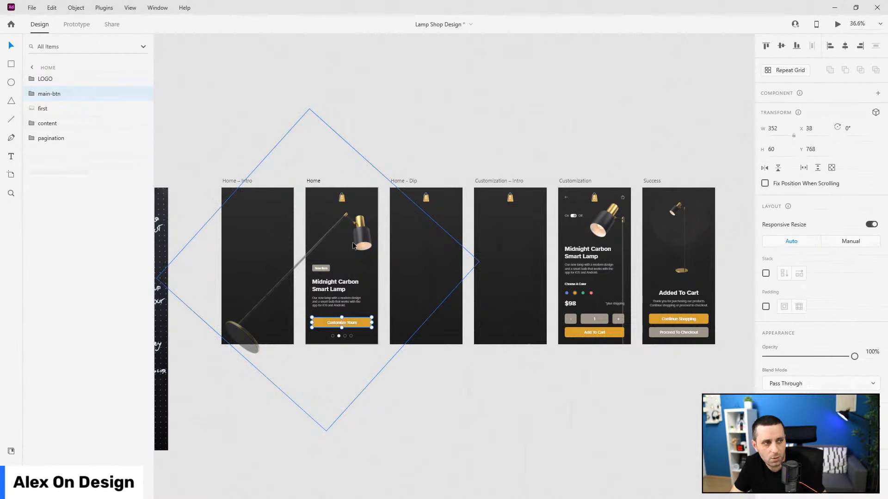
- Place the main-btn group above the first image in the layer order of the Home - Dip artboard
{"action": "left_click", "coordinate": [454, 309]}
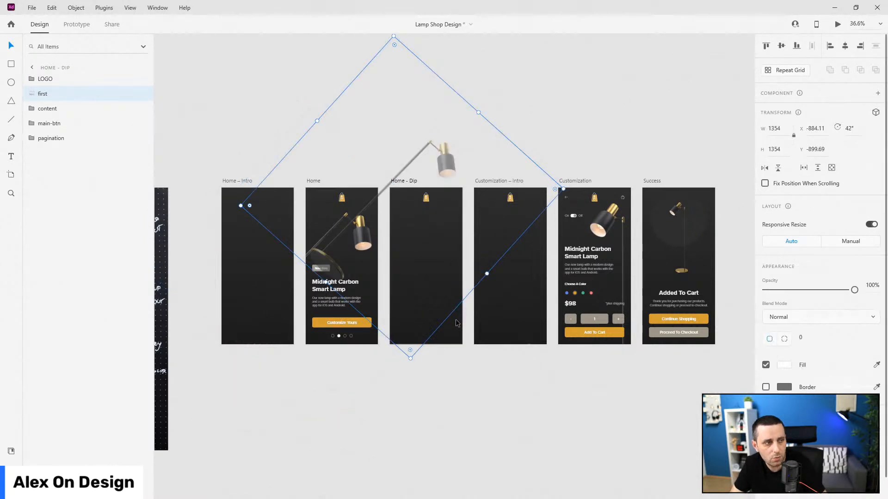
{"action": "left_click", "coordinate": [54, 123]}
{"action": "left_click_drag", "start_coordinate": [66, 127], "coordinate": [42, 97]}
{"action": "left_click", "coordinate": [31, 93]}
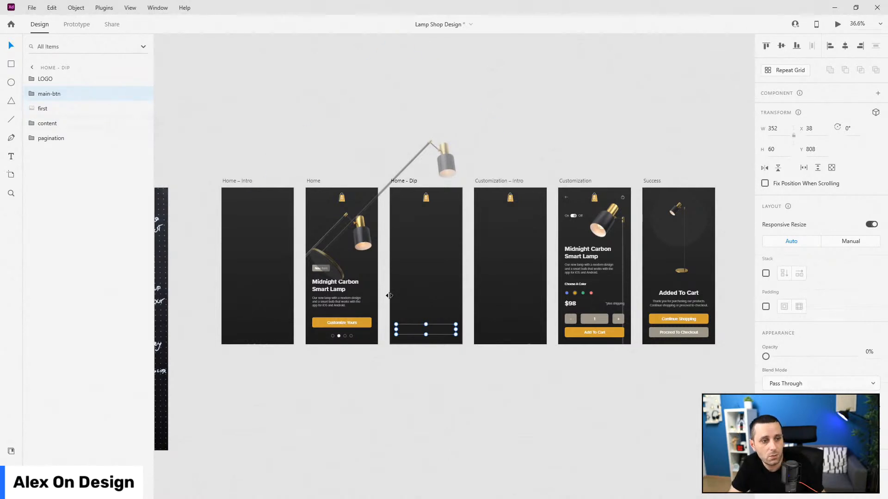
- Link Home's Customize Yours button to the Home - Dip artboard with a Tap trigger, Auto-Animate, Ease Out and 2 s duration
{"action": "left_click", "coordinate": [77, 24]}
{"action": "left_click", "coordinate": [366, 324]}
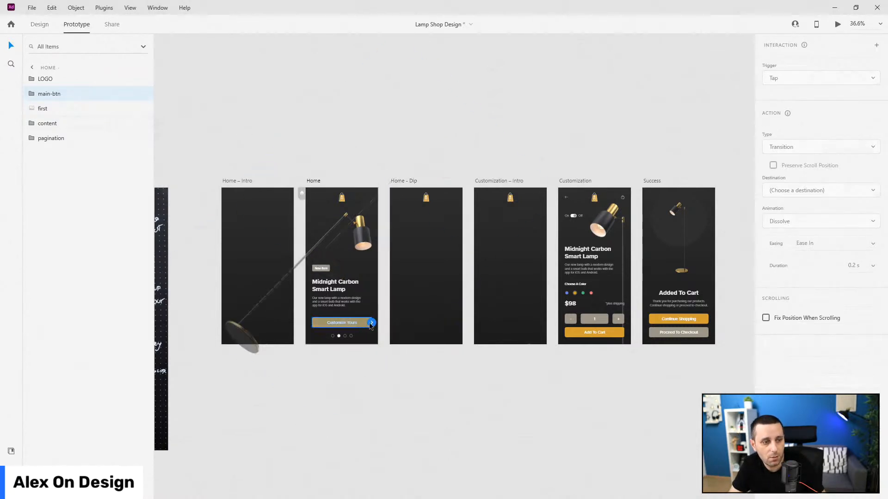
{"action": "left_click_drag", "start_coordinate": [371, 324], "coordinate": [414, 289]}
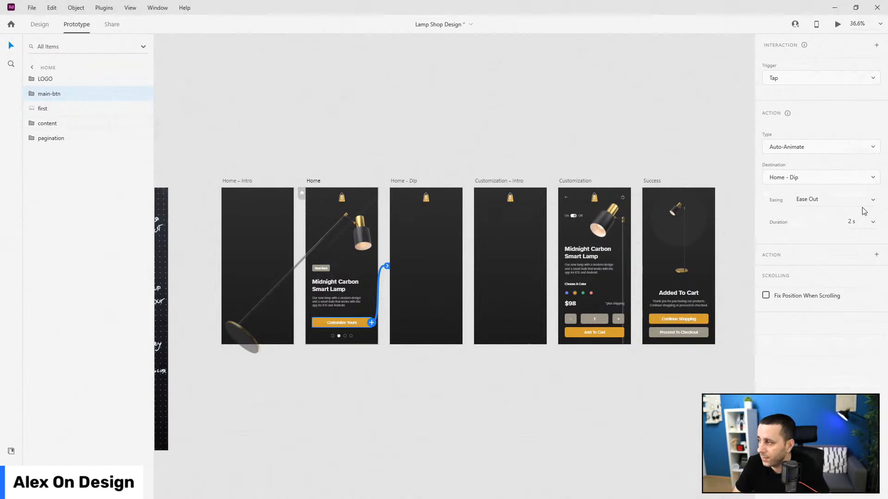
- Set the duration of the Customize Yours button's animation on the Home artboard to 1 s
{"action": "left_click", "coordinate": [859, 220]}
{"action": "type", "text": "1"}
{"action": "key", "text": "Return"}
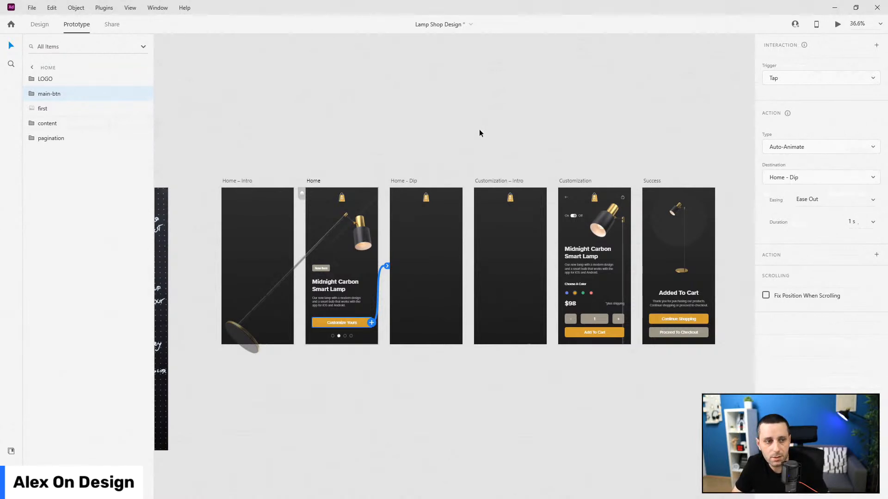
- Link the Home - Dip artboard to Customization – Intro with a Time trigger, Auto-Animate, Ease In-Out and 0.2 s duration
{"action": "left_click", "coordinate": [406, 181]}
{"action": "left_click_drag", "start_coordinate": [462, 257], "coordinate": [508, 273]}
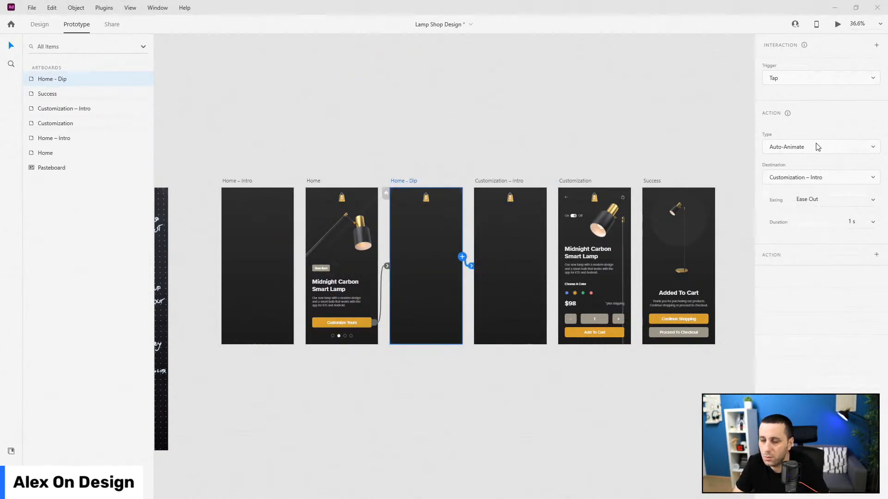
{"action": "left_click", "coordinate": [796, 79]}
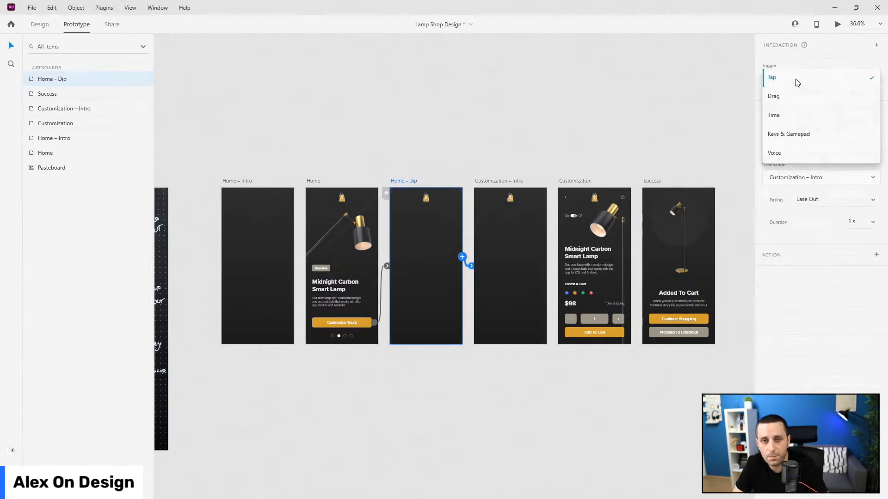
{"action": "left_click", "coordinate": [791, 115]}
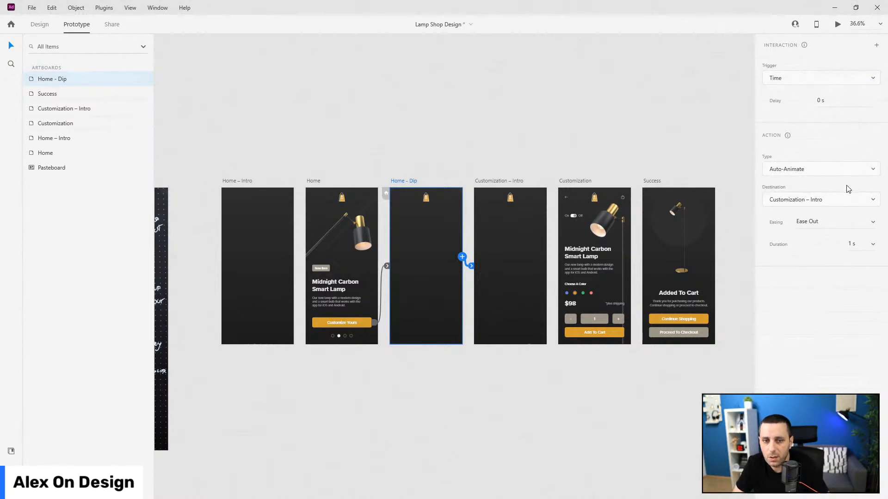
{"action": "left_click", "coordinate": [870, 200]}
{"action": "left_click", "coordinate": [846, 323]}
{"action": "left_click", "coordinate": [872, 222]}
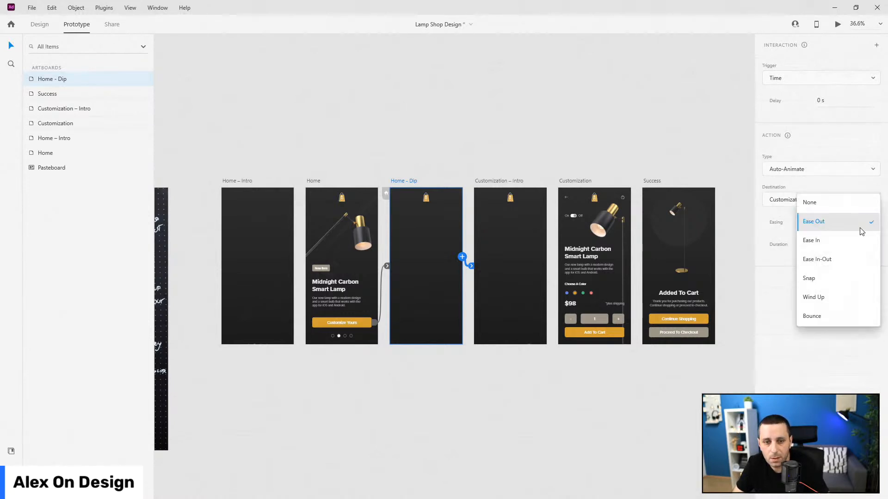
{"action": "left_click", "coordinate": [844, 257]}
{"action": "left_click", "coordinate": [874, 244]}
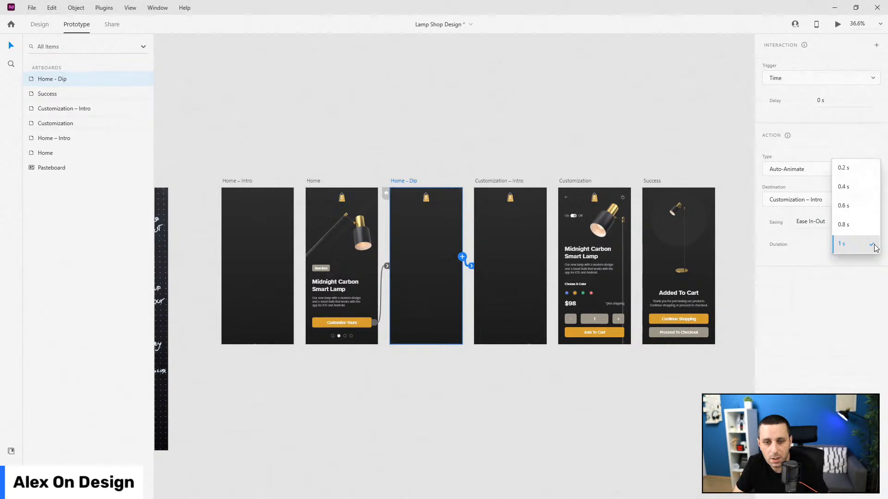
{"action": "left_click", "coordinate": [863, 175]}
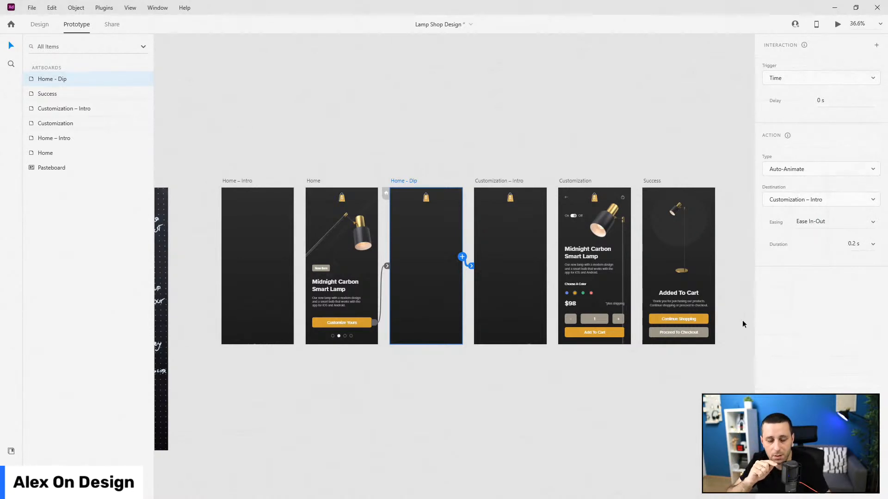
- Link the Customization – Intro artboard to Customization with a Time trigger, Auto-Animate, Ease In-Out and 2 s duration
{"action": "left_click", "coordinate": [507, 188]}
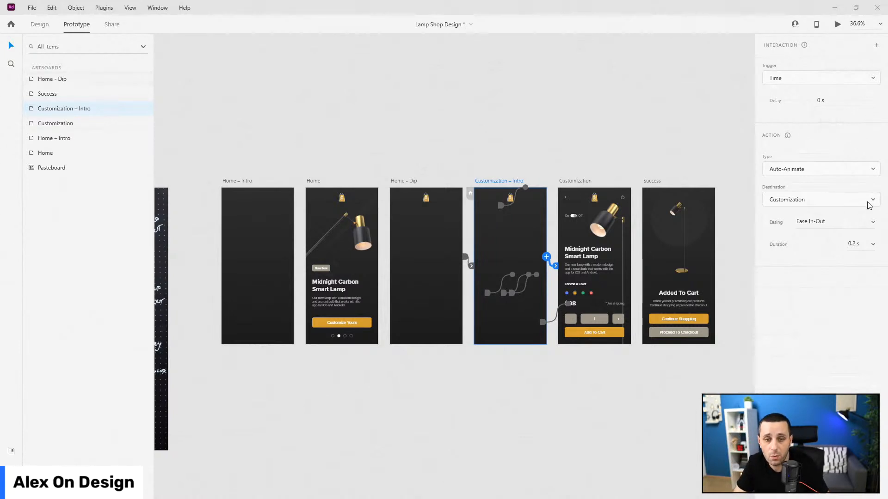
{"action": "left_click", "coordinate": [862, 245]}
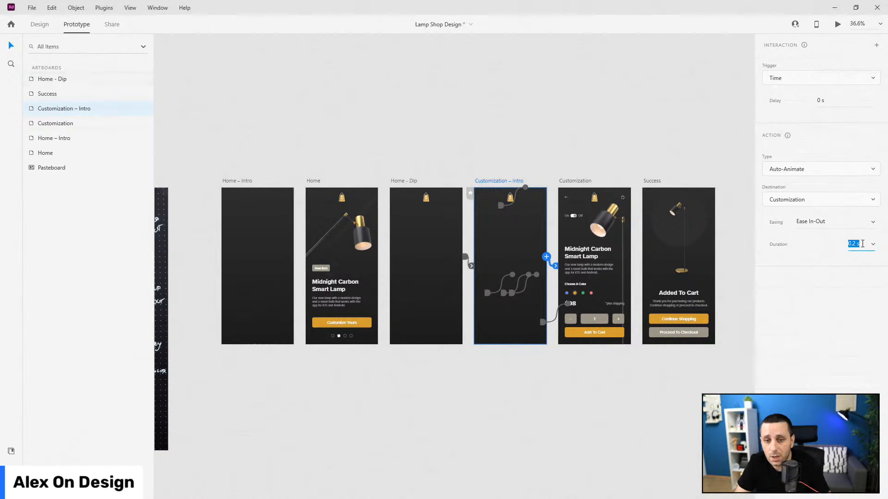
{"action": "type", "text": "2"}
{"action": "key", "text": "Return"}
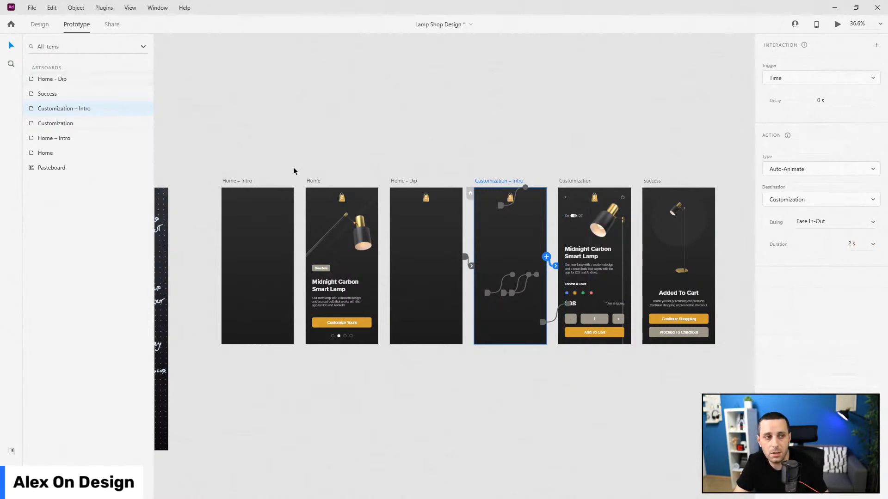
- Preview the prototype from Home – Intro, playing the Customize Yours transition to the customization screen, and close the preview
{"action": "left_click", "coordinate": [244, 182]}
{"action": "key", "text": "ctrl+Return"}
{"action": "left_click_drag", "start_coordinate": [359, 61], "coordinate": [304, 33]}
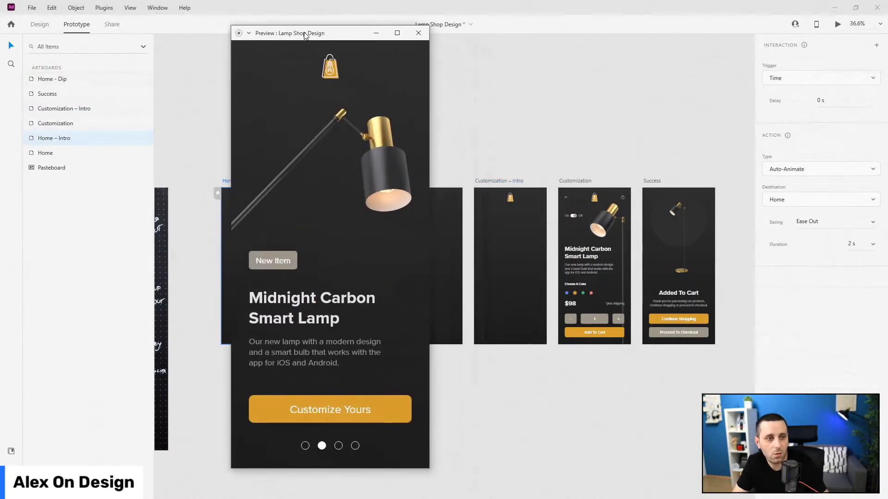
{"action": "left_click", "coordinate": [841, 28]}
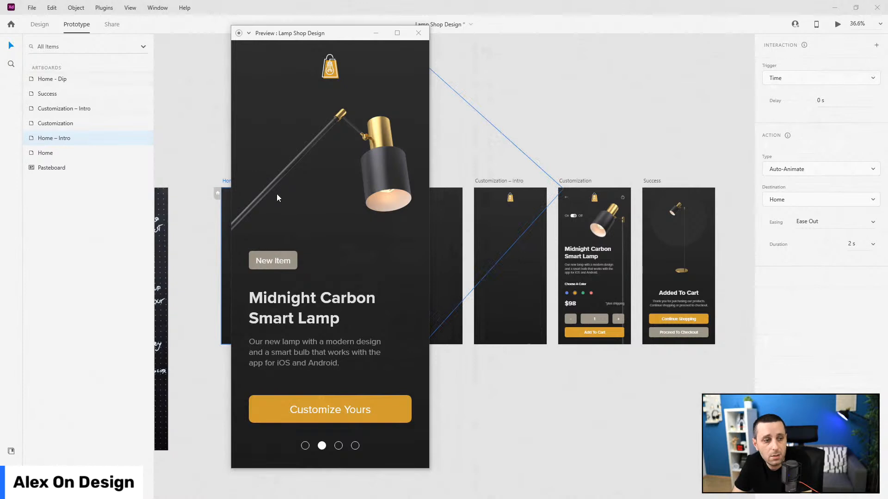
{"action": "left_click", "coordinate": [370, 410]}
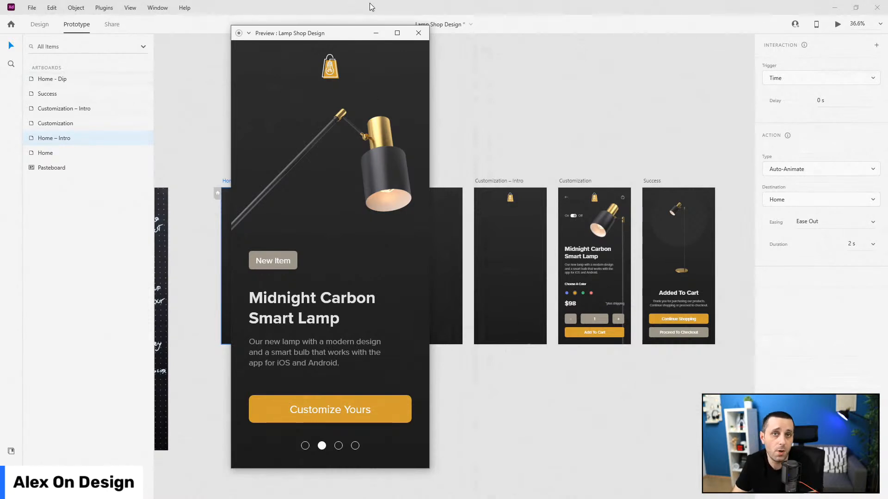
{"action": "left_click_drag", "start_coordinate": [333, 38], "coordinate": [254, 47]}
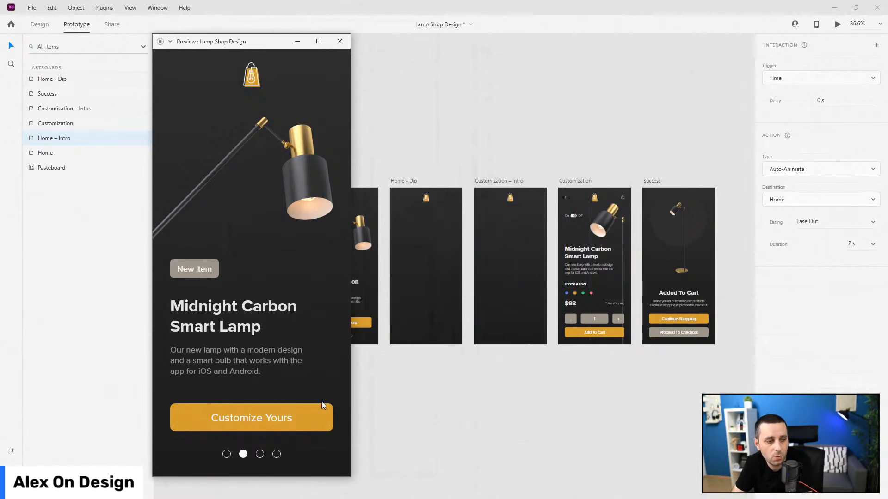
{"action": "left_click", "coordinate": [311, 421]}
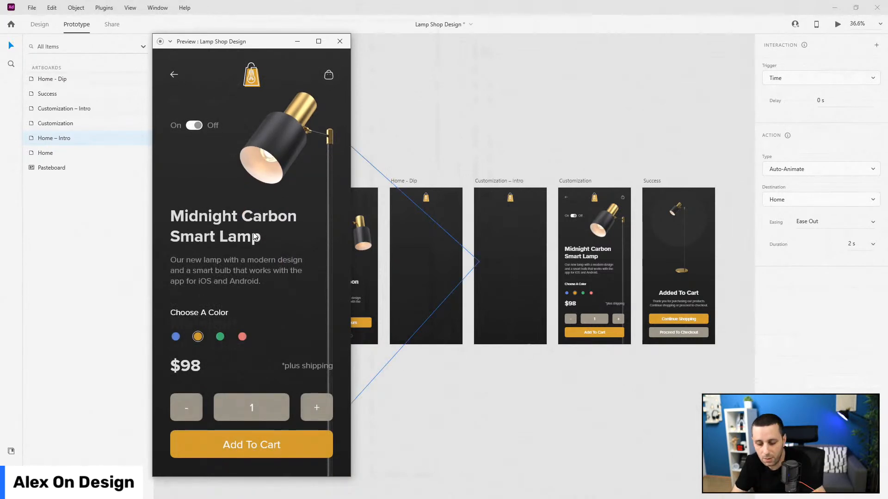
{"action": "key", "text": "Left"}
{"action": "key", "text": "Left"}
{"action": "key", "text": "Left"}
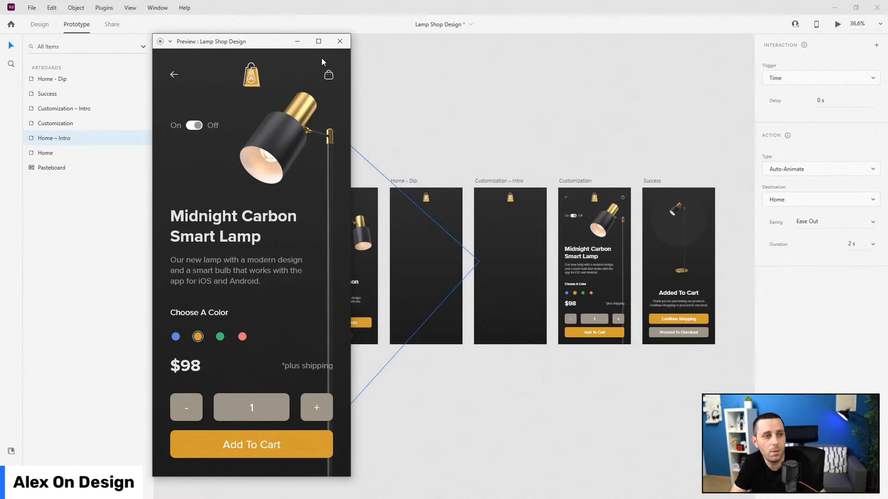
{"action": "left_click", "coordinate": [339, 41]}
{"action": "scroll", "coordinate": [636, 185], "scroll_direction": "up", "scroll_amount": 5}
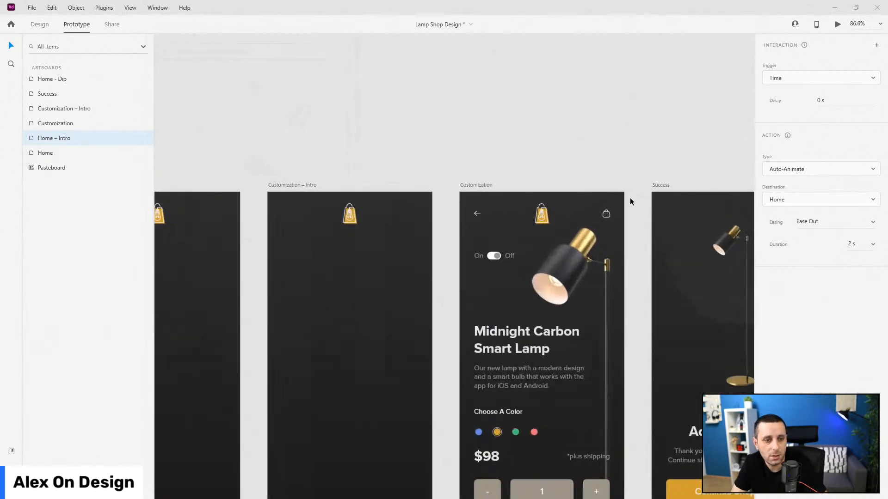
{"action": "left_click", "coordinate": [39, 24]}
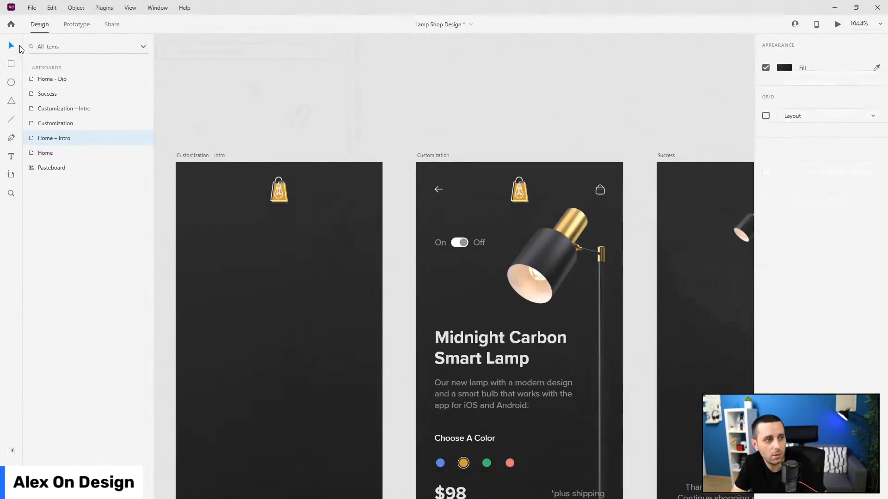
{"action": "left_click", "coordinate": [11, 64]}
{"action": "mouse_move", "coordinate": [422, 177]}
{"action": "left_mouse_down"}
{"action": "mouse_move", "coordinate": [664, 386]}
{"action": "mouse_move", "coordinate": [614, 403]}
{"action": "left_mouse_up"}
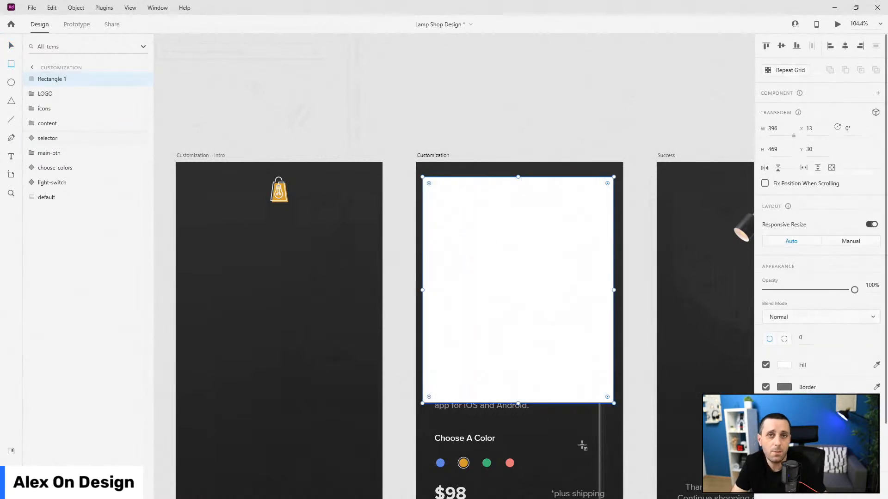
{"action": "key", "text": "v"}
{"action": "left_click_drag", "start_coordinate": [561, 307], "coordinate": [568, 344]}
{"action": "key", "text": "Delete"}
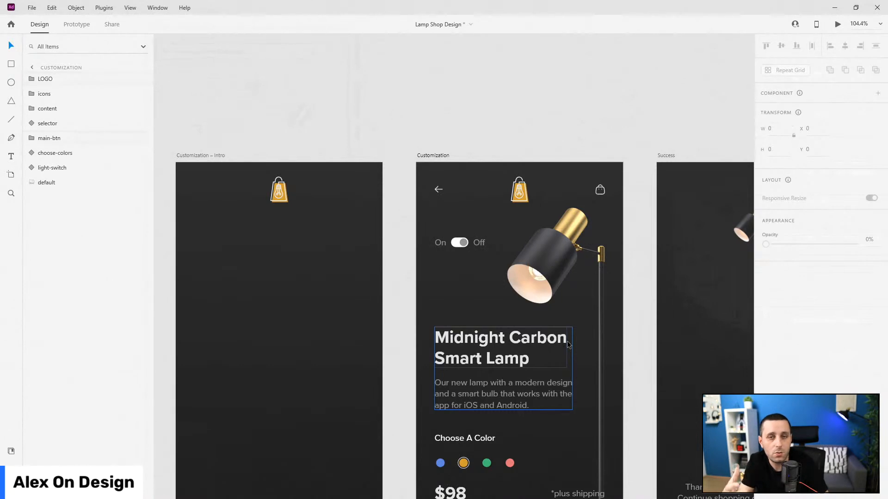
- Link the back arrow in the Customization artboard's icons group to the Home artboard with a Tap trigger
{"action": "scroll", "coordinate": [514, 298], "scroll_direction": "down", "scroll_amount": 2}
{"action": "scroll", "coordinate": [514, 299], "scroll_direction": "down", "scroll_amount": 4}
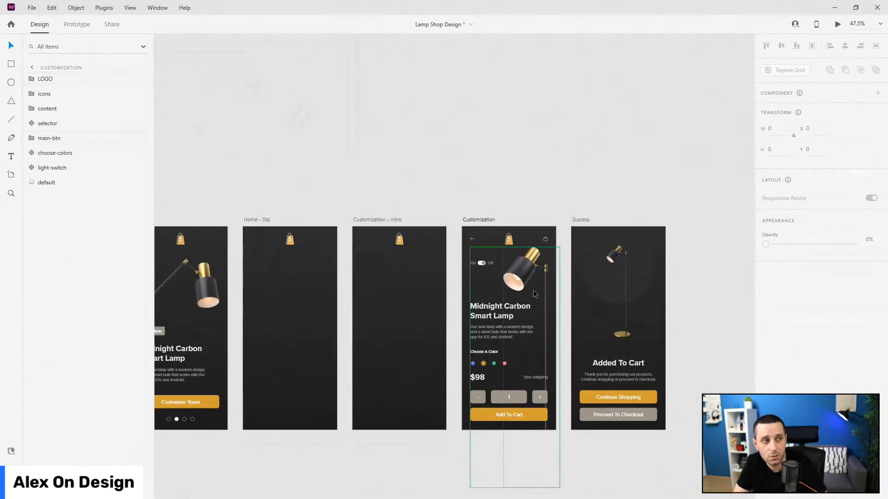
{"action": "left_click", "coordinate": [77, 26]}
{"action": "scroll", "coordinate": [517, 231], "scroll_direction": "up", "scroll_amount": 3}
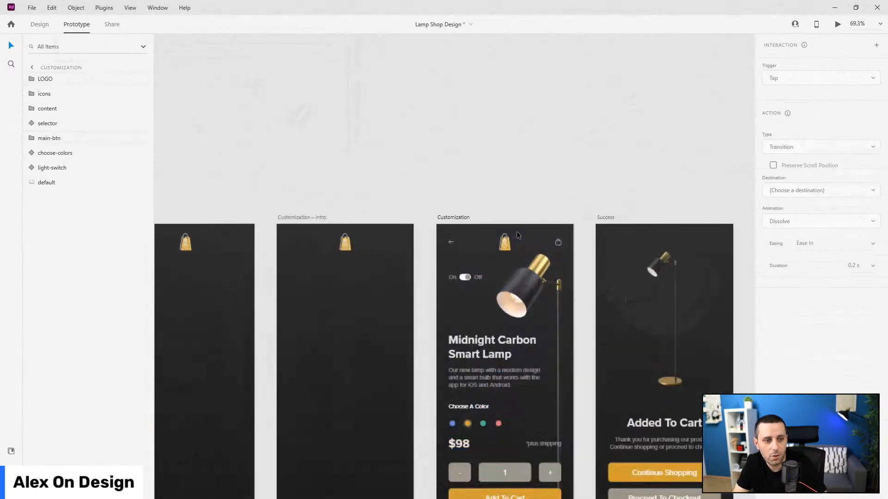
{"action": "scroll", "coordinate": [516, 232], "scroll_direction": "up", "scroll_amount": 2}
{"action": "double_click", "coordinate": [414, 247]}
{"action": "scroll", "coordinate": [670, 268], "scroll_direction": "down", "scroll_amount": 2}
{"action": "scroll", "coordinate": [671, 271], "scroll_direction": "down", "scroll_amount": 2}
{"action": "left_click_drag", "start_coordinate": [549, 258], "coordinate": [283, 327]}
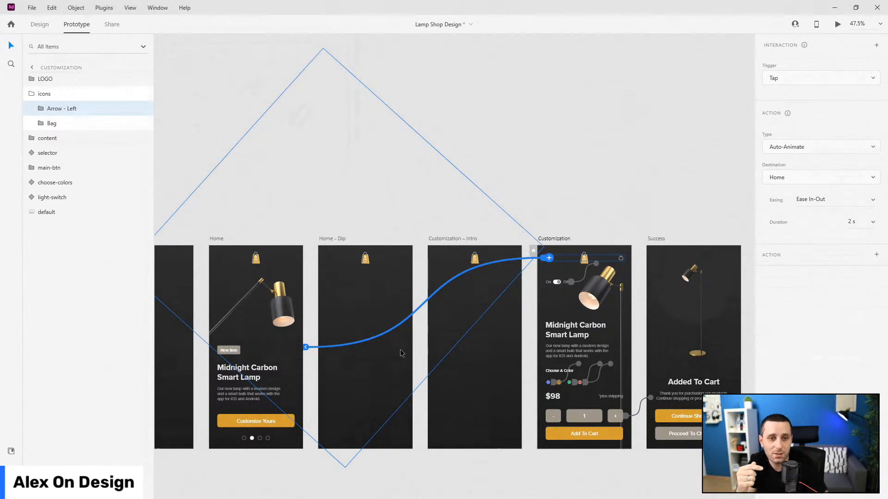
- Change the back arrow's action type to Transition and set its duration to 0.8 s
{"action": "left_click", "coordinate": [810, 147]}
{"action": "left_click", "coordinate": [804, 107]}
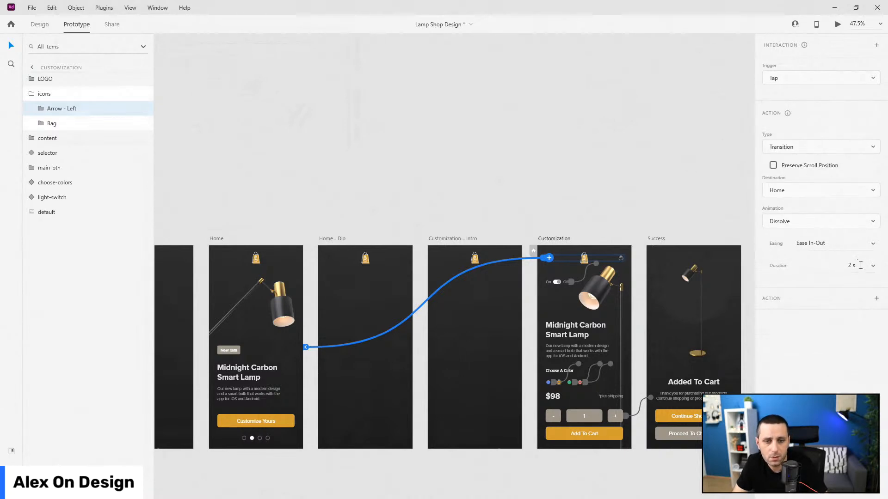
{"action": "left_click", "coordinate": [872, 267]}
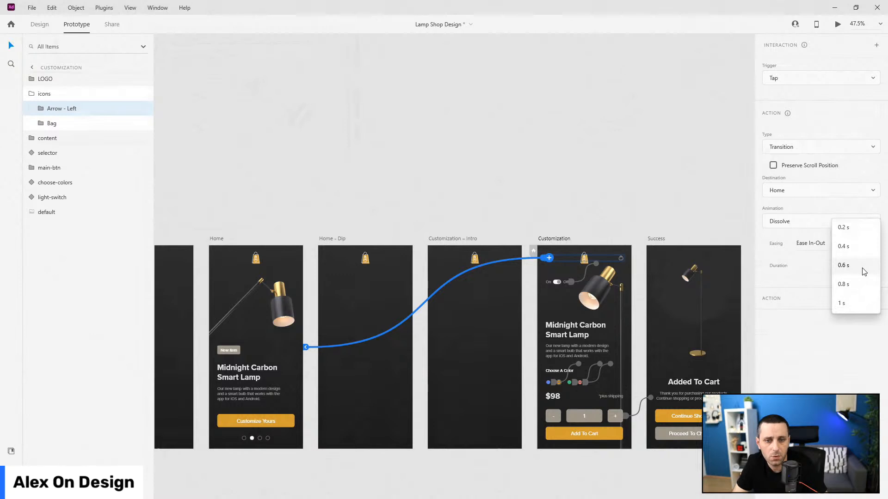
{"action": "left_click", "coordinate": [858, 285]}
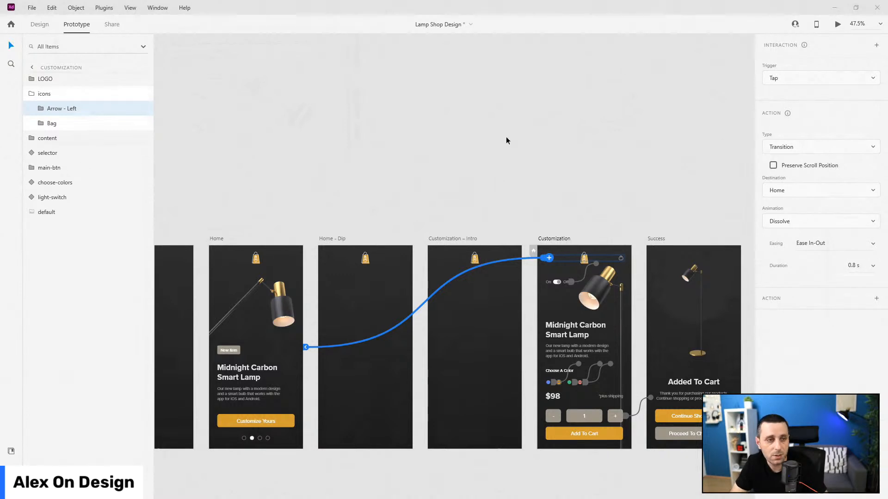
- Preview the prototype, open the customization screen through Customize Yours, test the back arrow and close the preview
{"action": "key", "text": "ctrl+Return"}
{"action": "left_click", "coordinate": [303, 94]}
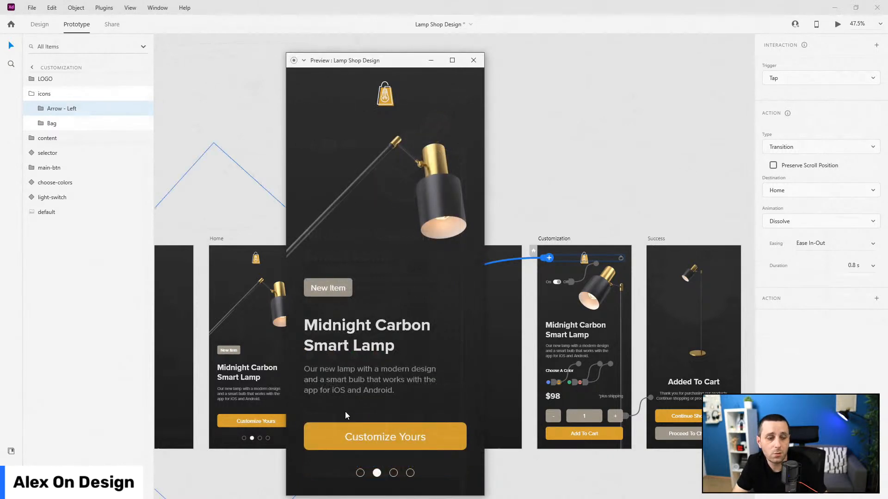
{"action": "left_click", "coordinate": [361, 435]}
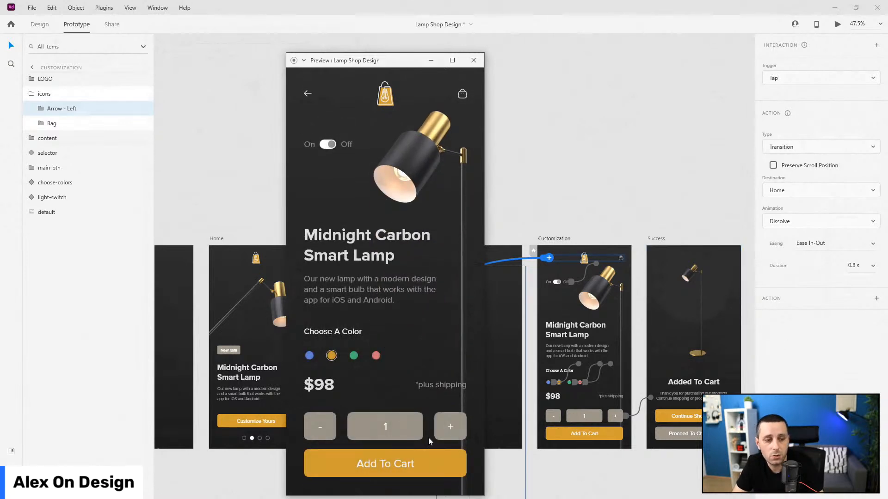
{"action": "left_click", "coordinate": [306, 96]}
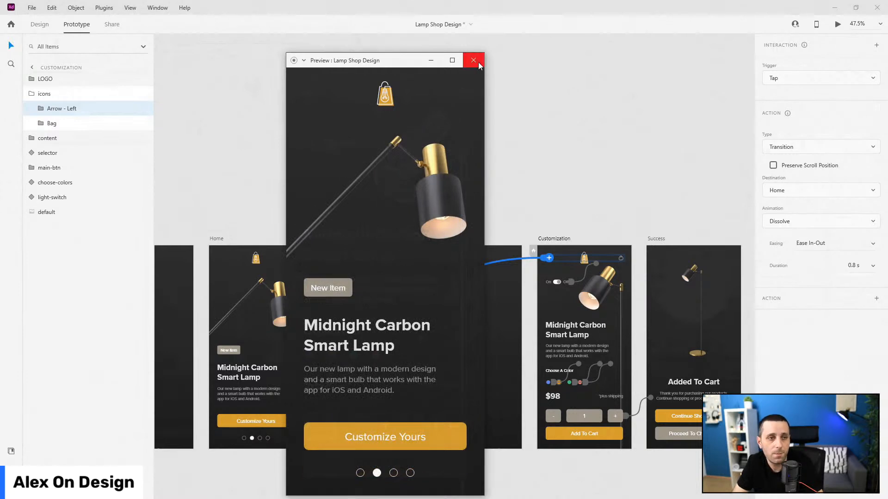
{"action": "left_click", "coordinate": [473, 60]}
- Return to design mode and save the document
{"action": "key", "text": "ctrl+1"}
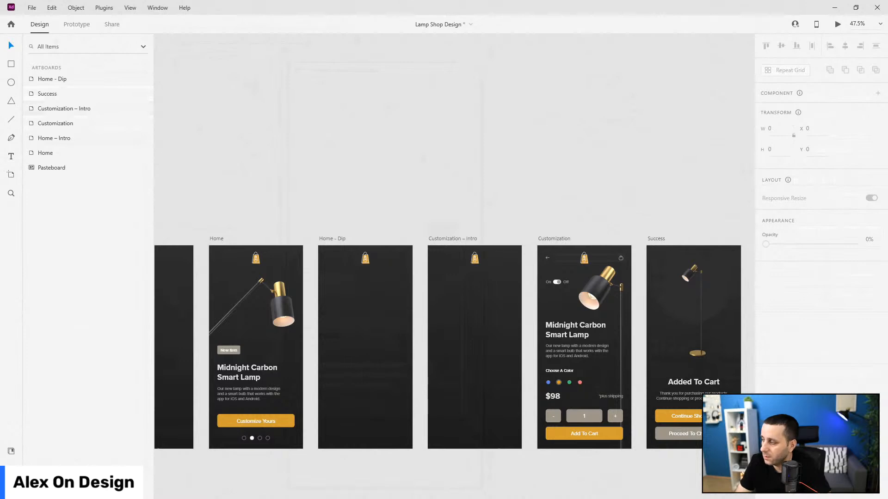
{"action": "key", "text": "ctrl+s"}
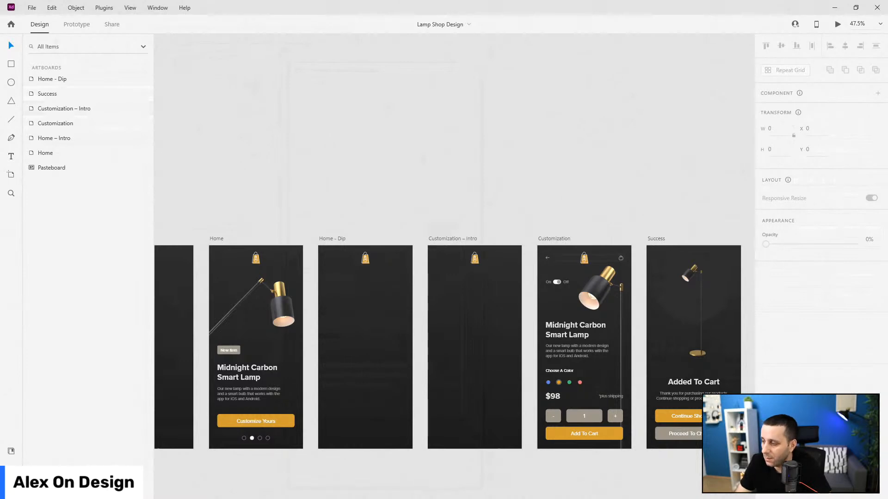
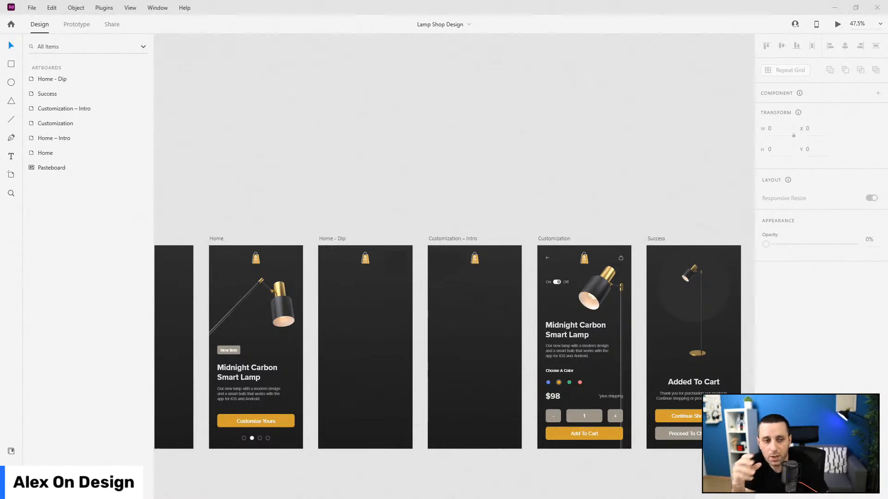
- Move the Success artboard right to X 3234 and duplicate the Customization artboard into the freed space
{"action": "scroll", "coordinate": [254, 160], "scroll_direction": "down", "scroll_amount": 3}
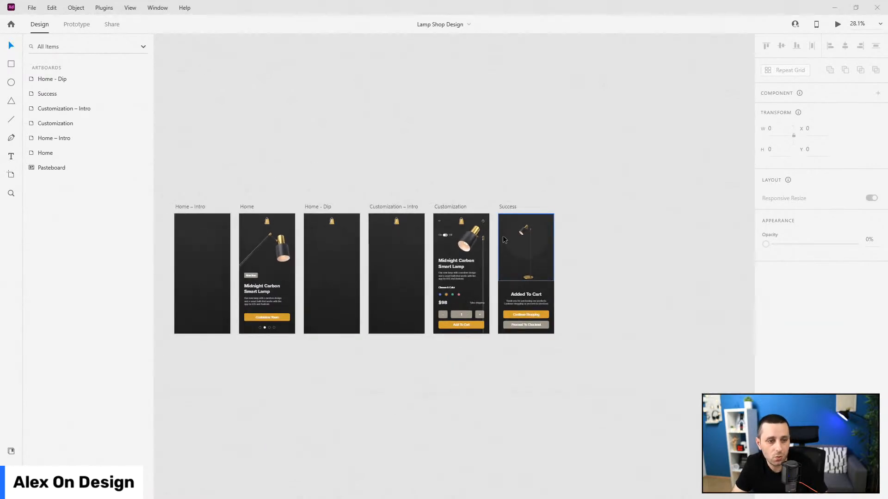
{"action": "left_click_drag", "start_coordinate": [504, 206], "coordinate": [578, 207]}
{"action": "left_click", "coordinate": [460, 208]}
{"action": "key", "text": "ctrl+d"}
{"action": "scroll", "coordinate": [594, 278], "scroll_direction": "up", "scroll_amount": 5}
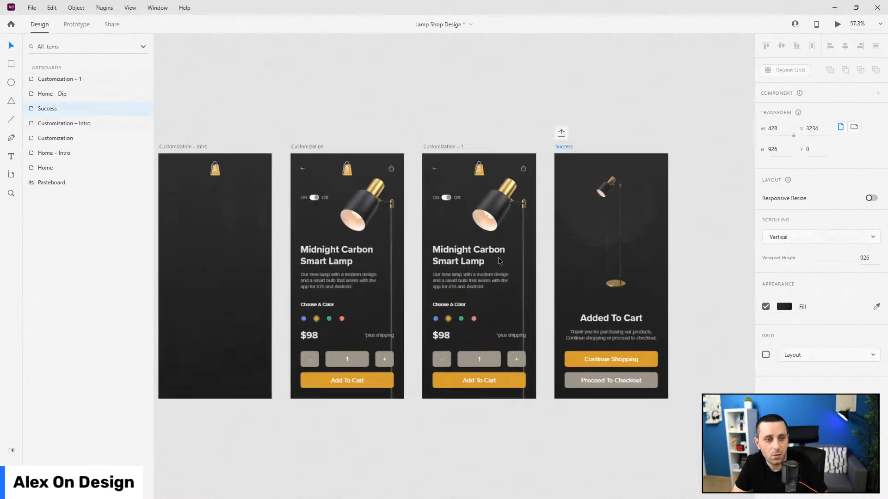
- Move the default lamp image from Customization – 1 right onto the Success artboard at X -71 and set its opacity to 0%
{"action": "left_click", "coordinate": [503, 194]}
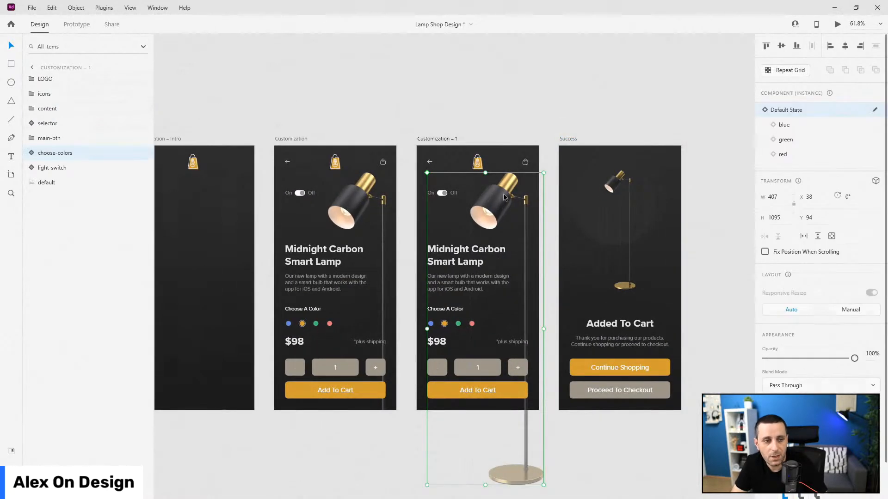
{"action": "left_click", "coordinate": [62, 182]}
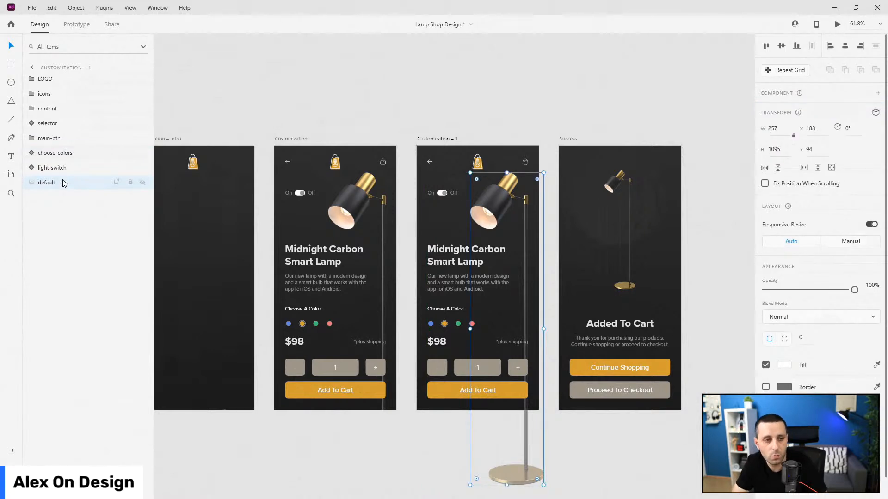
{"action": "key", "text": "shift+Right"}
{"action": "key", "text": "shift+Right"}
{"action": "key", "text": "shift+Right"}
{"action": "key", "text": "shift+Right"}
{"action": "key", "text": "shift+Right"}
{"action": "key", "text": "shift+Right"}
{"action": "key", "text": "shift+Right"}
{"action": "key", "text": "shift+Right"}
{"action": "key", "text": "shift+Right"}
{"action": "key", "text": "shift+Right"}
{"action": "key", "text": "shift+Right"}
{"action": "key", "text": "shift+Right"}
{"action": "key", "text": "shift+Right"}
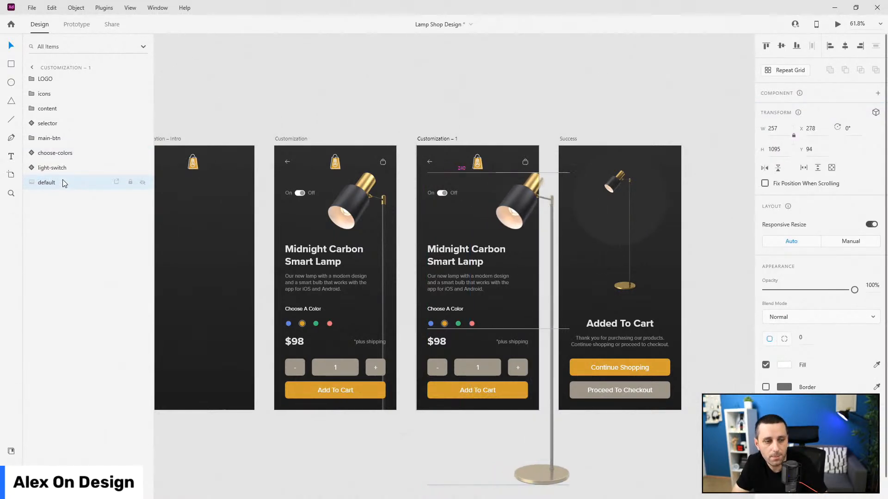
{"action": "key", "text": "shift+Right"}
{"action": "key", "text": "shift+Right"}
{"action": "key", "text": "shift+Right"}
{"action": "key", "text": "shift+Right"}
{"action": "key", "text": "shift+Right"}
{"action": "key", "text": "shift+Right"}
{"action": "key", "text": "shift+Right"}
{"action": "key", "text": "shift+Right"}
{"action": "key", "text": "shift+Right"}
{"action": "key", "text": "shift+Right"}
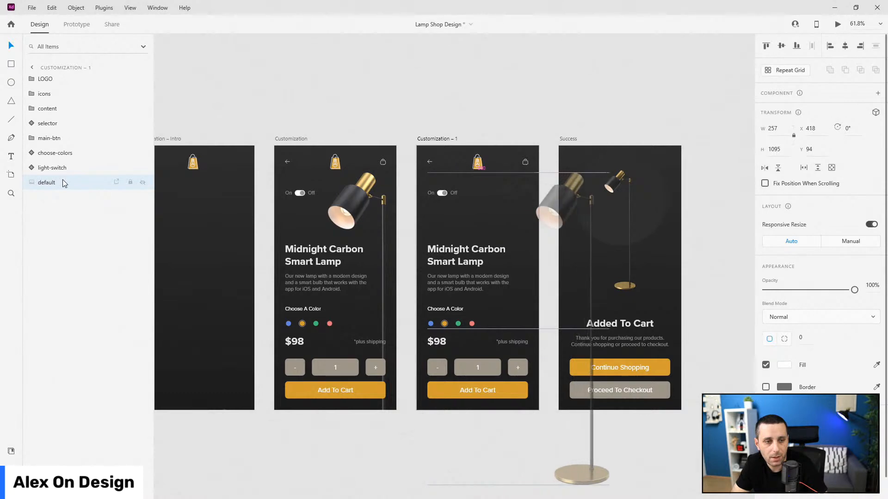
{"action": "key", "text": "Right"}
{"action": "key", "text": "Right"}
{"action": "key", "text": "Right"}
{"action": "key", "text": "Right"}
{"action": "key", "text": "Right"}
{"action": "key", "text": "Right"}
{"action": "key", "text": "Right"}
{"action": "key", "text": "Right"}
{"action": "key", "text": "Right"}
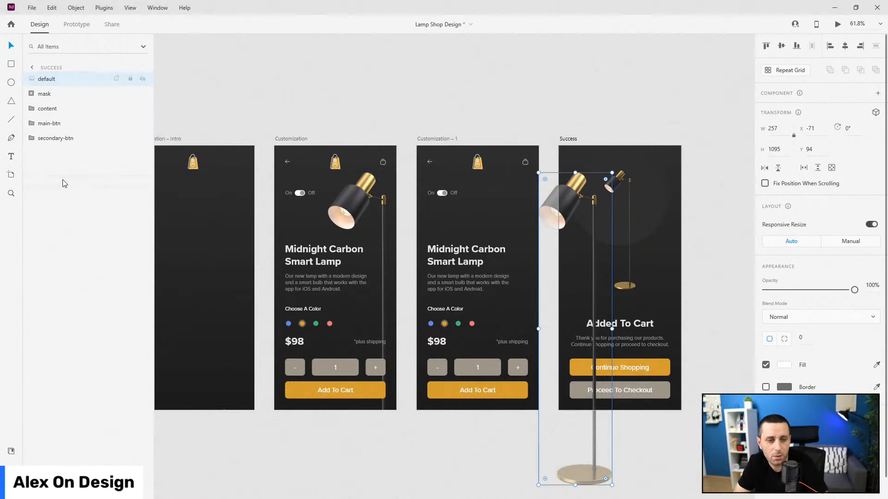
{"action": "key", "text": "0"}
{"action": "key", "text": "0"}
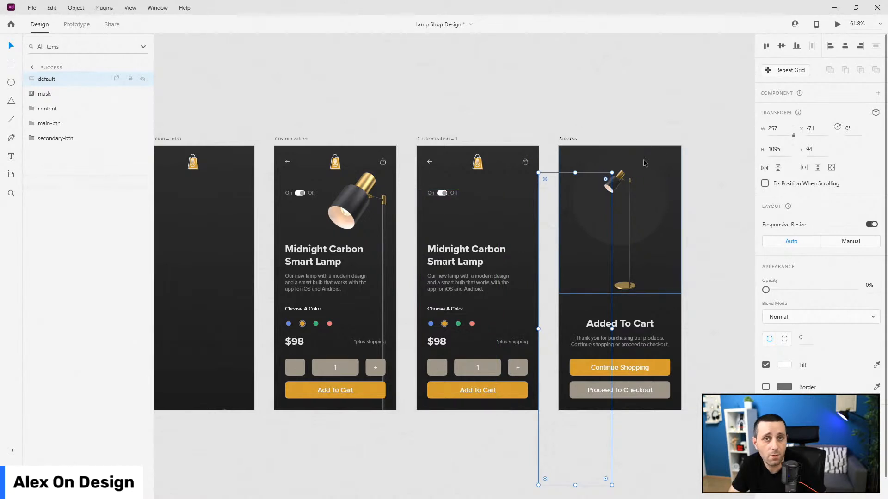
- Move the icons group on Customization – 1 up 40 px to Y 7 and set its opacity to 0%
{"action": "left_click", "coordinate": [431, 165]}
{"action": "key", "text": "shift+Up"}
{"action": "key", "text": "shift+Up"}
{"action": "key", "text": "shift+Up"}
{"action": "key", "text": "shift+Up"}
{"action": "key", "text": "0"}
{"action": "key", "text": "0"}
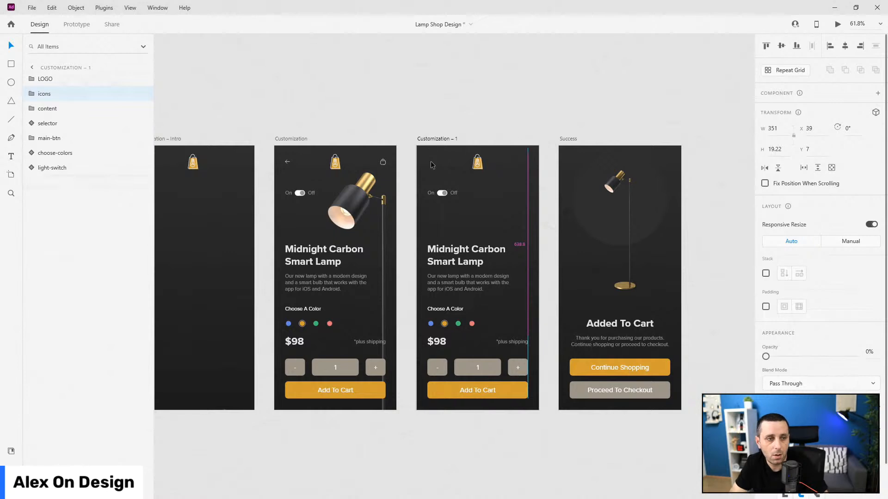
- Move the logo on Customization – 1 up towards the artboard's upper edge and set its opacity to 0%
{"action": "left_click", "coordinate": [477, 159]}
{"action": "key", "text": "shift+Up"}
{"action": "key", "text": "shift+Up"}
{"action": "key", "text": "shift+Up"}
{"action": "key", "text": "shift+Up"}
{"action": "key", "text": "shift+Up"}
{"action": "key", "text": "shift+Up"}
{"action": "key", "text": "shift+Up"}
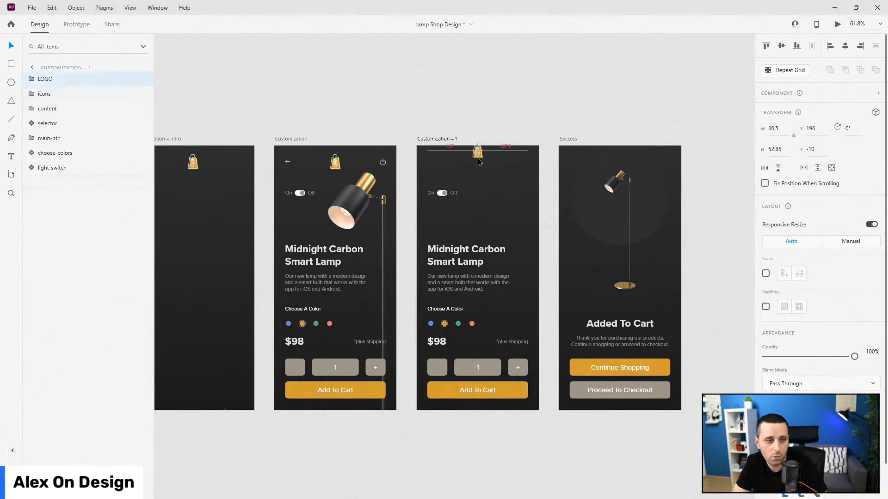
{"action": "key", "text": "Up"}
{"action": "key", "text": "Up"}
{"action": "key", "text": "Up"}
{"action": "key", "text": "0"}
{"action": "key", "text": "0"}
- Move the toggle inside the light-switch component on Customization – 1 up to Y 105 and set its opacity to 0%
{"action": "double_click", "coordinate": [447, 194]}
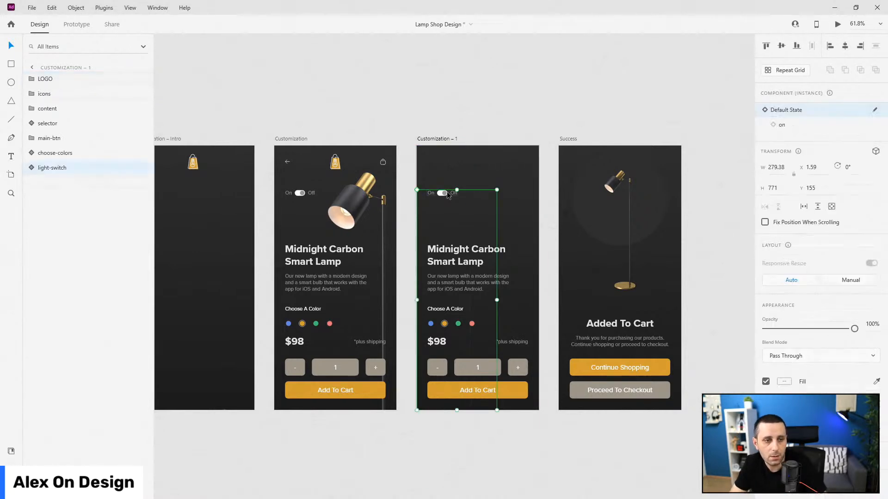
{"action": "key", "text": "shift+Up"}
{"action": "key", "text": "shift+Up"}
{"action": "key", "text": "shift+Up"}
{"action": "key", "text": "shift+Up"}
{"action": "key", "text": "shift+Up"}
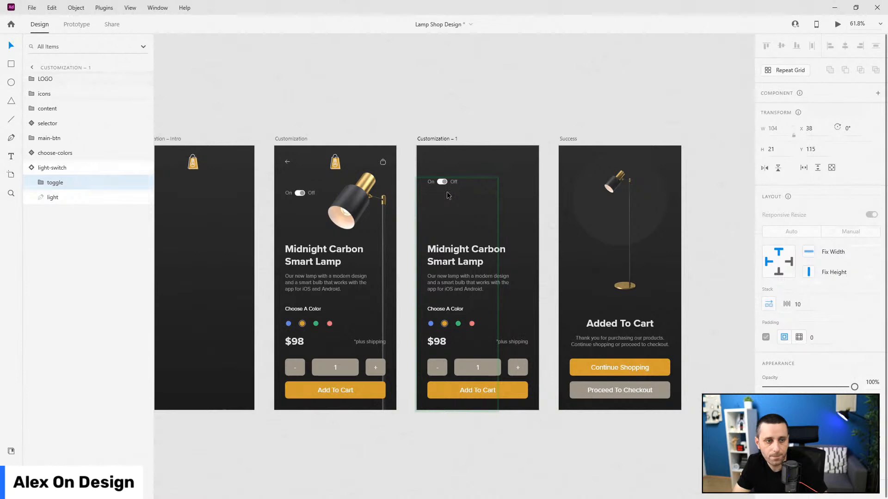
{"action": "key", "text": "0"}
{"action": "key", "text": "0"}
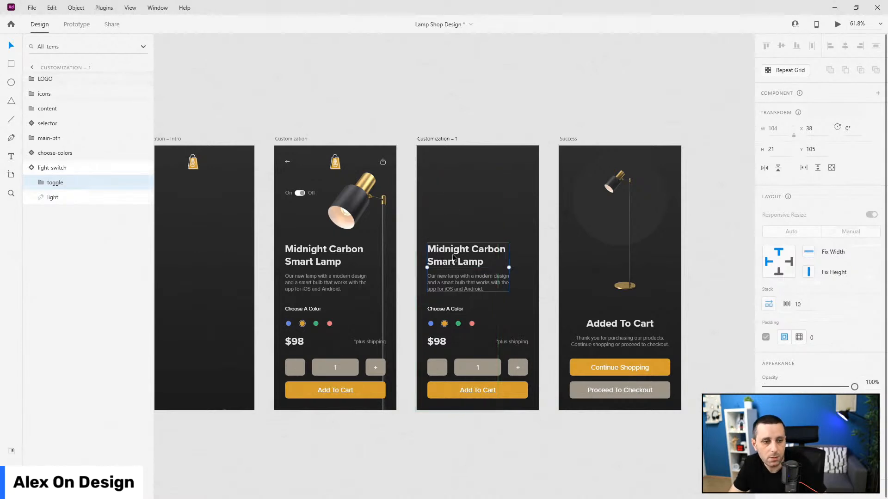
- Move the Midnight Carbon Smart Lamp text group on Customization – 1 down 40 px to Y 381 and set its opacity to 0%
{"action": "left_click", "coordinate": [454, 258]}
{"action": "key", "text": "shift+Down"}
{"action": "key", "text": "shift+Down"}
{"action": "key", "text": "shift+Down"}
{"action": "key", "text": "shift+Down"}
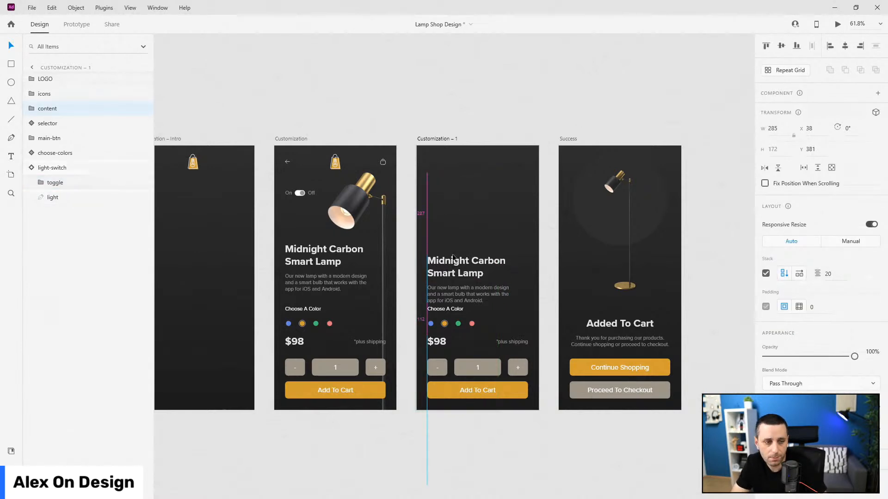
{"action": "key", "text": "0"}
{"action": "key", "text": "0"}
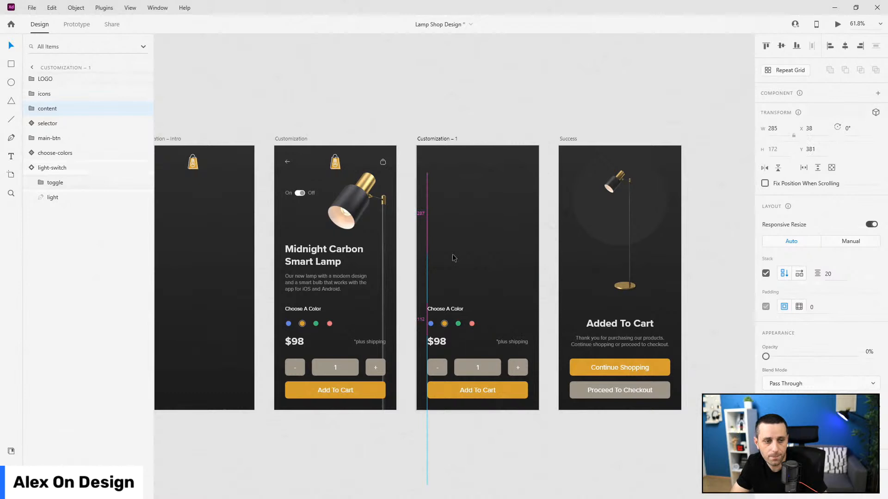
- Set the opacity of the Choose A Color group and of the price and quantity selector on Customization – 1 to 0%
{"action": "left_click", "coordinate": [445, 314]}
{"action": "double_click", "coordinate": [445, 314]}
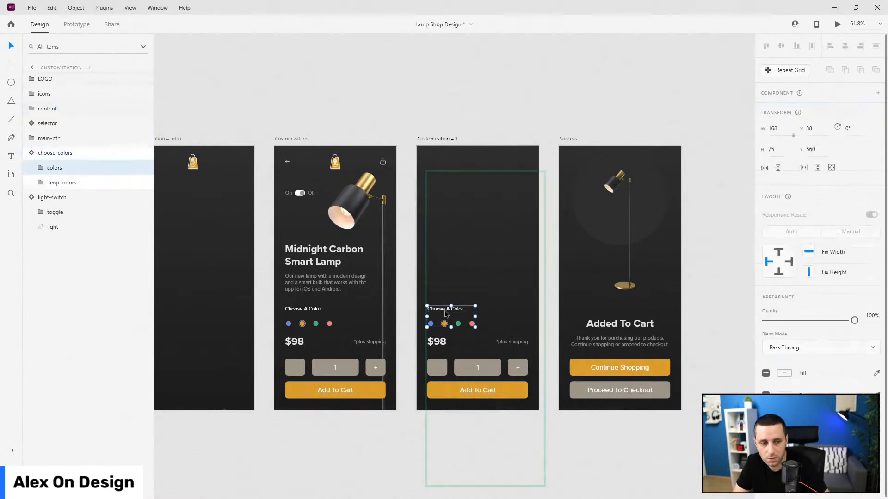
{"action": "left_click", "coordinate": [440, 343]}
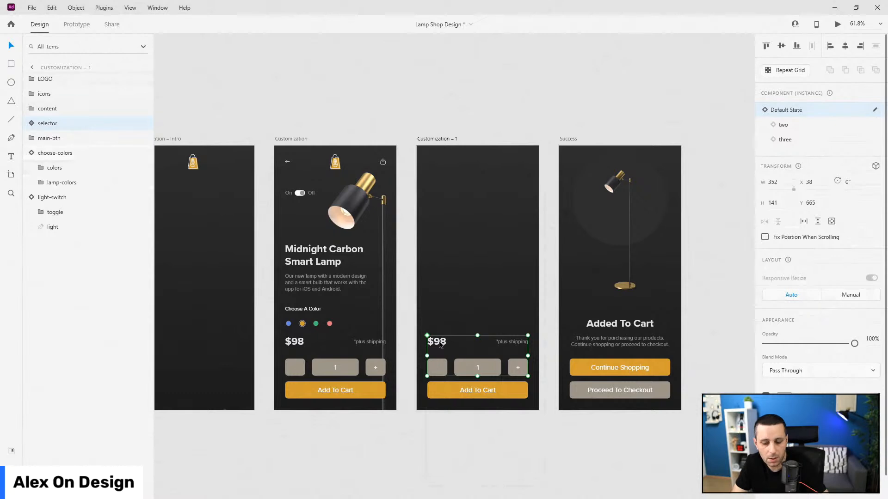
{"action": "key", "text": "0"}
{"action": "key", "text": "0"}
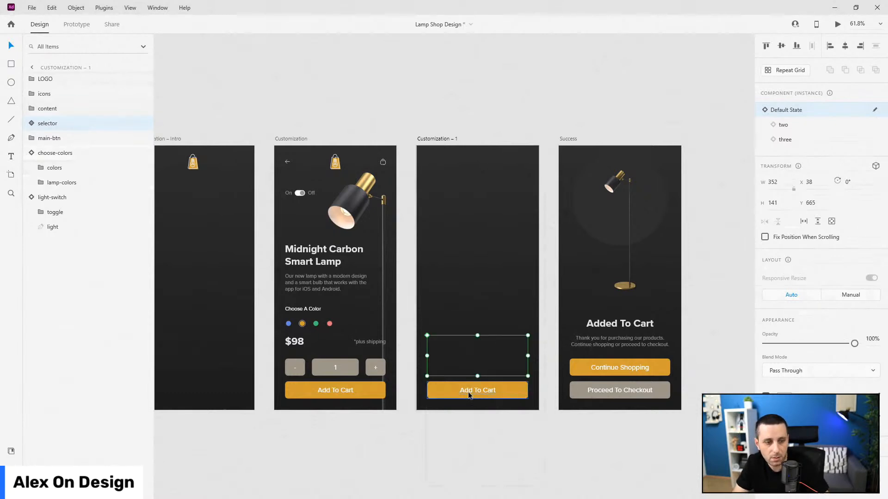
- Move the Add To Cart button on Customization – 1 down 40 px to Y 866 and set its opacity to 0%
{"action": "left_click", "coordinate": [469, 395]}
{"action": "key", "text": "shift+Down"}
{"action": "key", "text": "shift+Down"}
{"action": "key", "text": "shift+Down"}
{"action": "key", "text": "shift+Down"}
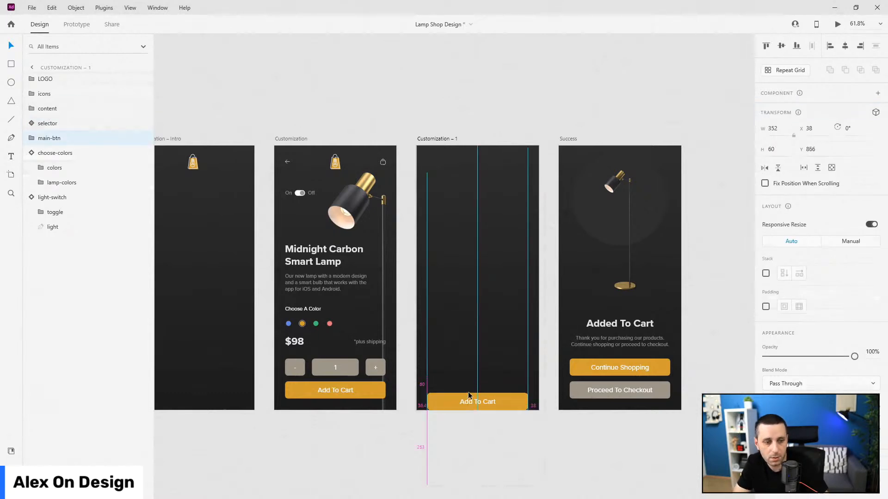
{"action": "key", "text": "0"}
{"action": "key", "text": "0"}
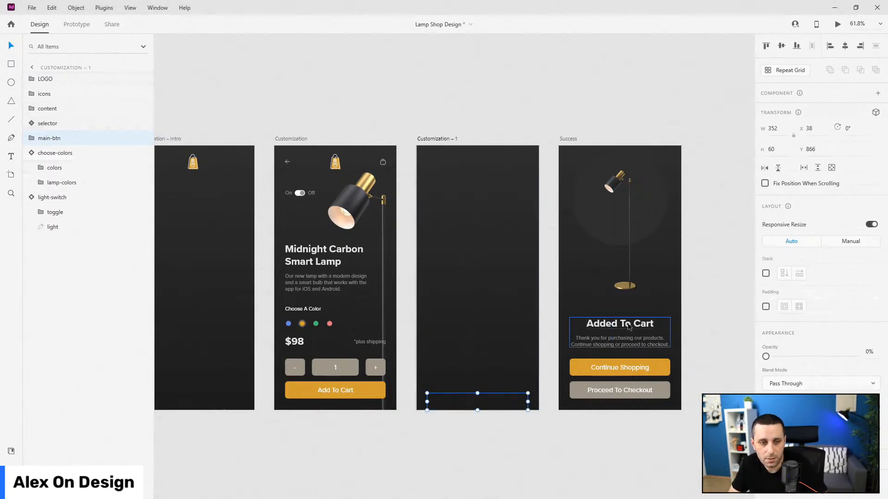
- Copy all Success elements, from the default lamp image to the secondary button, into the Customization – 1 artboard
{"action": "left_click", "coordinate": [647, 198]}
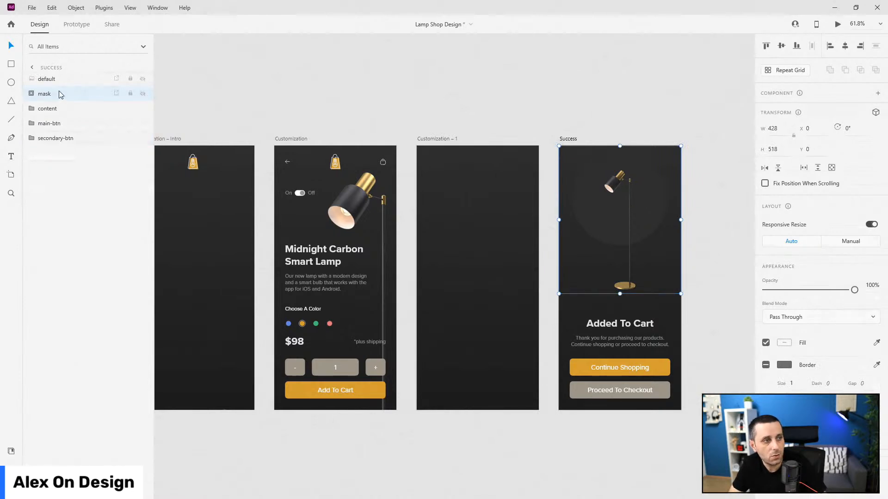
{"action": "left_click", "coordinate": [64, 134], "text": "shift"}
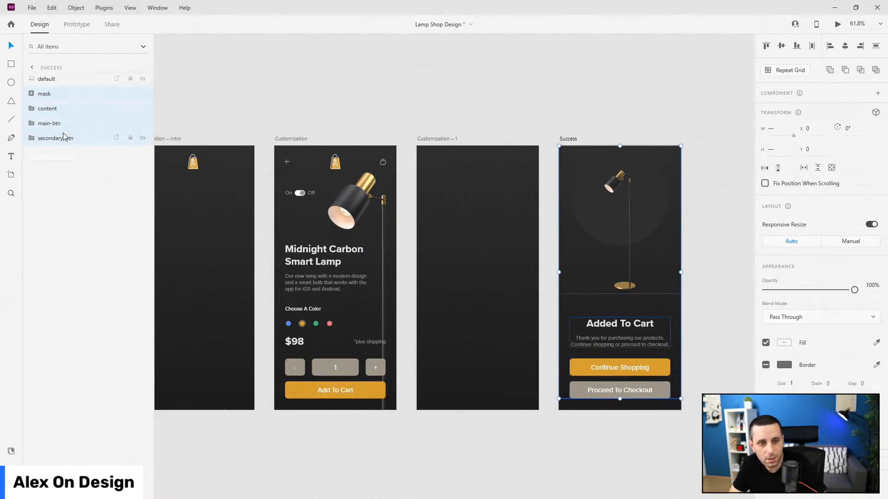
{"action": "left_click", "coordinate": [67, 81], "text": "shift"}
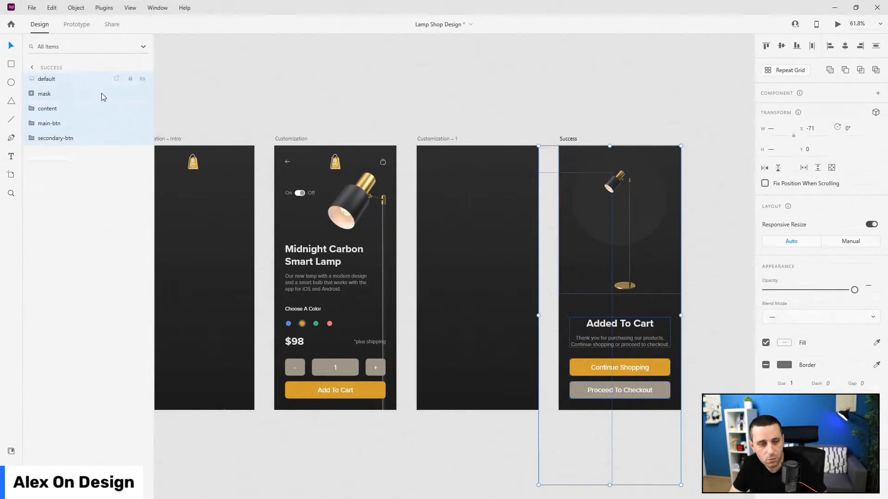
{"action": "left_click", "coordinate": [458, 211]}
{"action": "key", "text": "ctrl+v"}
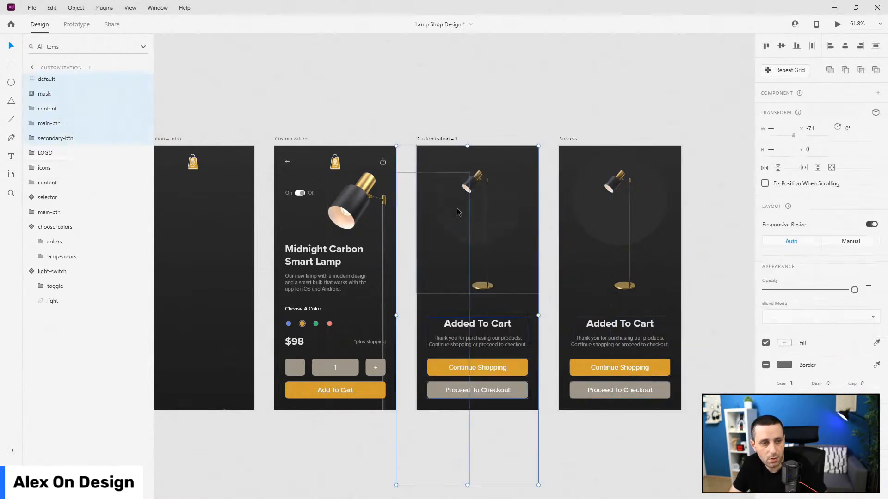
- Move the Continue Shopping and Proceed To Checkout buttons on Customization – 1 down 40 px together
{"action": "double_click", "coordinate": [513, 391]}
{"action": "left_click", "coordinate": [92, 138]}
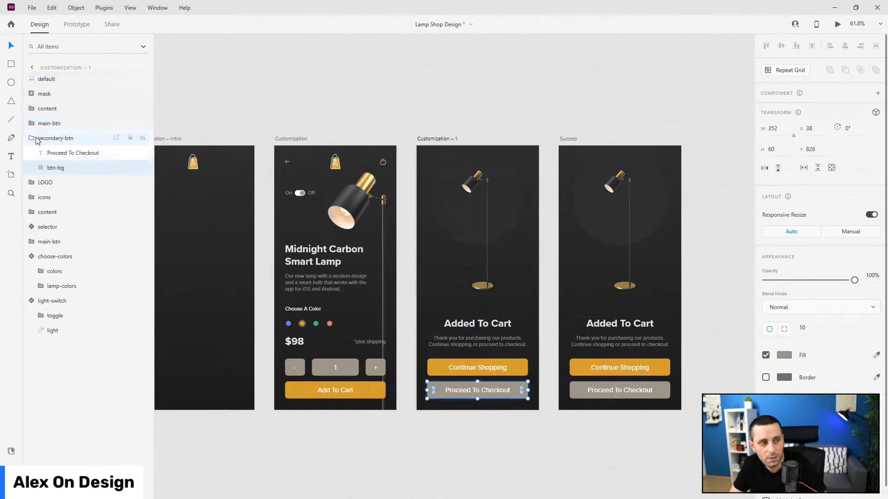
{"action": "left_click", "coordinate": [493, 370], "text": "shift"}
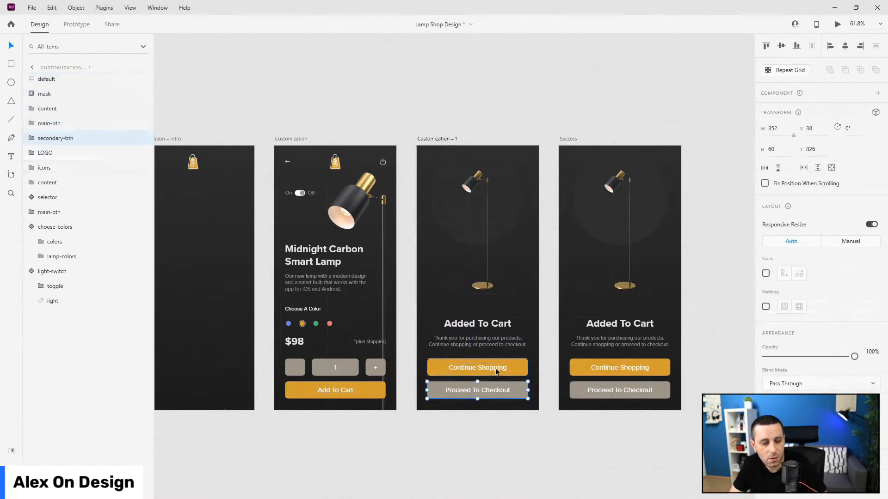
{"action": "key", "text": "shift+Down"}
{"action": "key", "text": "shift+Down"}
{"action": "key", "text": "shift+Down"}
{"action": "key", "text": "shift+Down"}
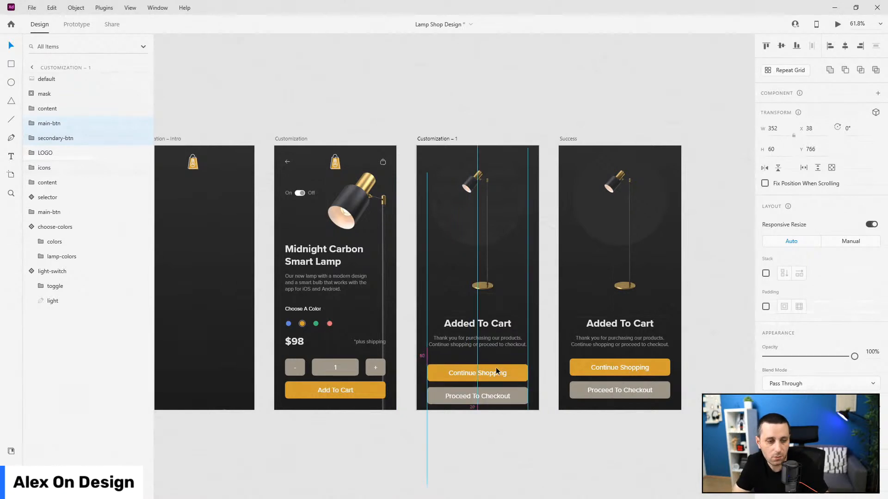
- Move the Continue Shopping button down to Y 806 and set the opacity of both buttons to 0%
{"action": "double_click", "coordinate": [496, 369]}
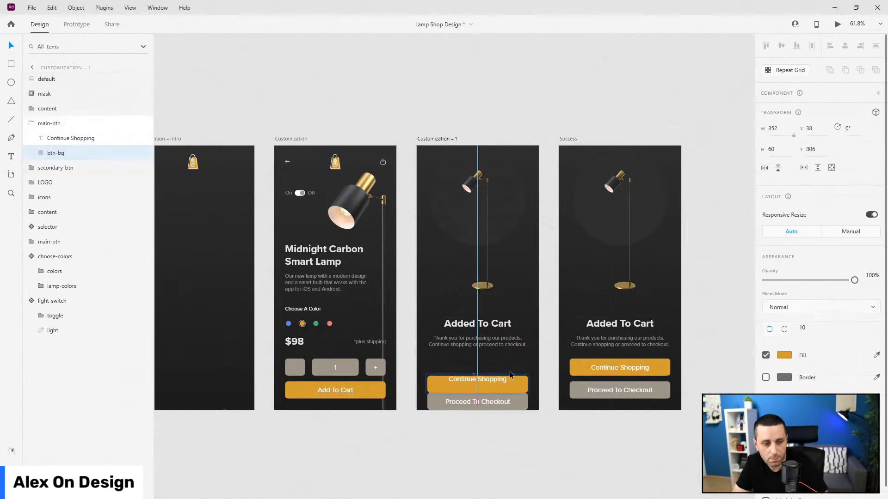
{"action": "left_click", "coordinate": [35, 123]}
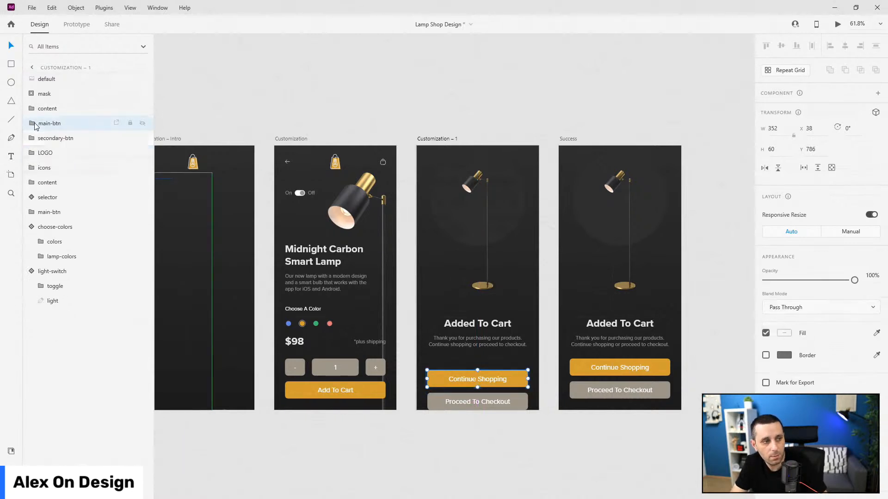
{"action": "key", "text": "shift+Down"}
{"action": "key", "text": "shift+Down"}
{"action": "left_click", "coordinate": [65, 140], "text": "shift"}
{"action": "key", "text": "0"}
{"action": "key", "text": "0"}
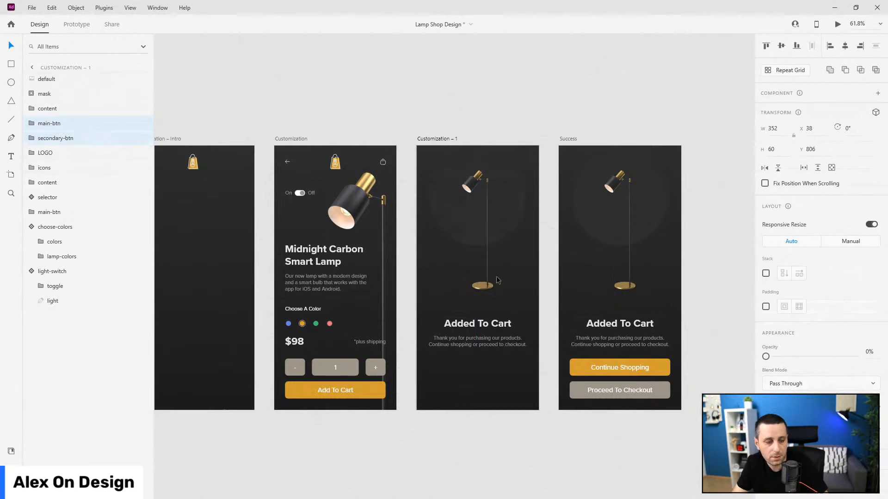
- Try to move the Added To Cart text group on Customization – 1 down 40 px to Y 641
{"action": "left_click", "coordinate": [507, 339]}
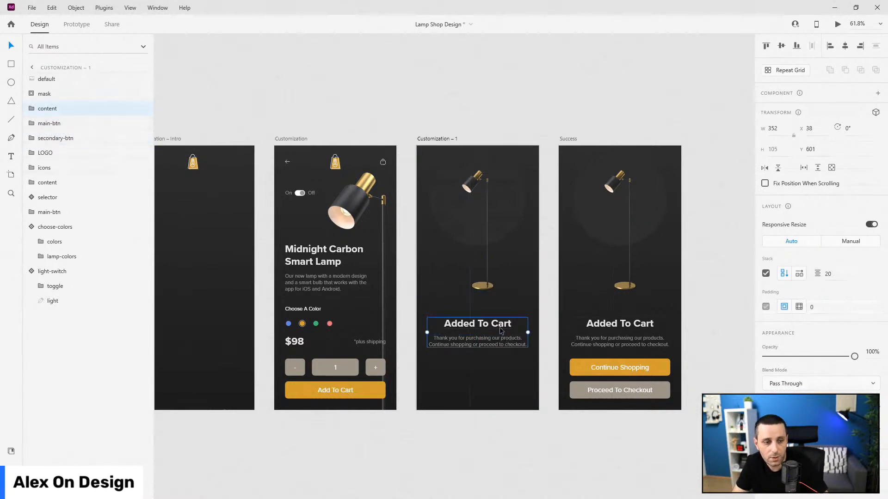
{"action": "double_click", "coordinate": [500, 329]}
{"action": "key", "text": "shift+Down"}
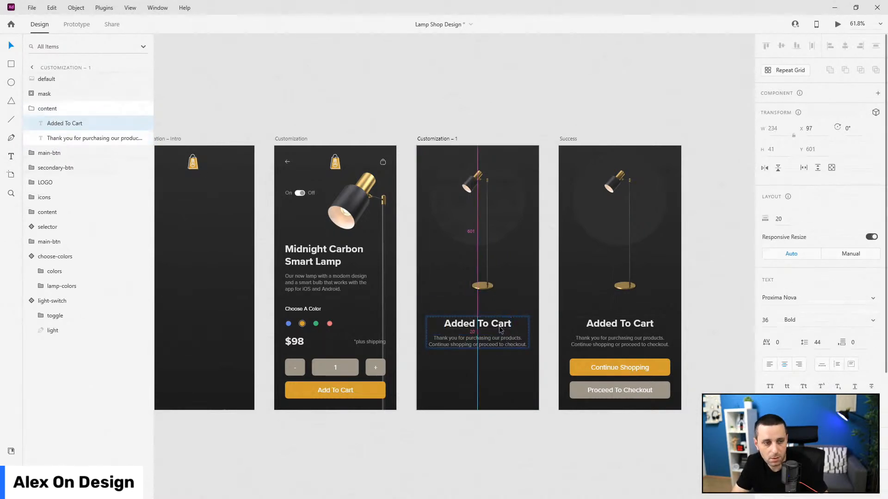
{"action": "left_click", "coordinate": [37, 110]}
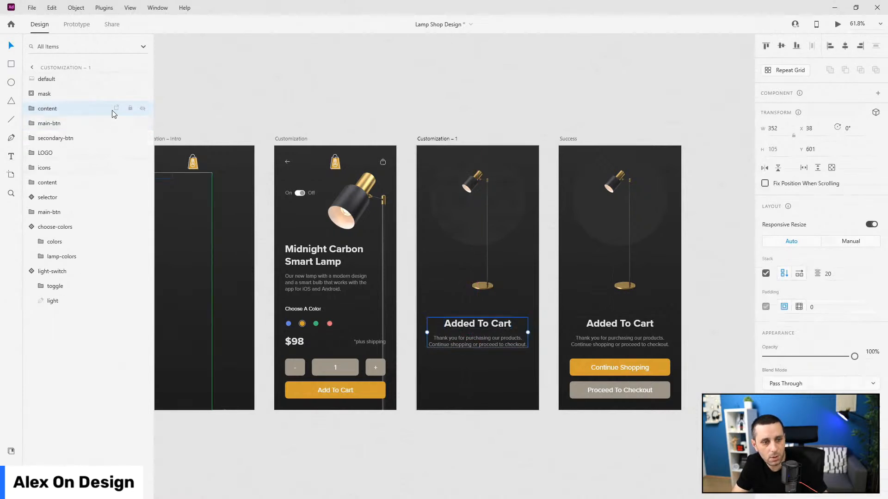
{"action": "key", "text": "shift+Down"}
{"action": "key", "text": "shift+Down"}
{"action": "key", "text": "shift+Down"}
{"action": "key", "text": "shift+Down"}
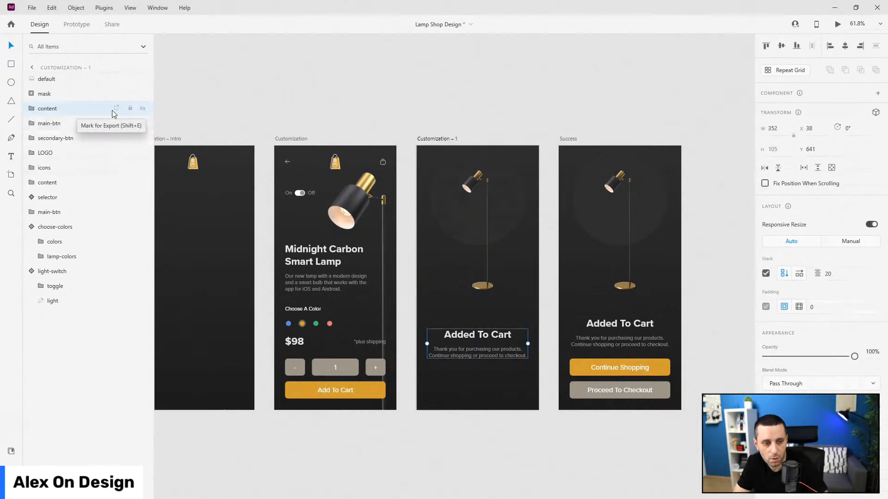
{"action": "key", "text": "ctrl+z"}
- Set the opacity of the Added To Cart text group on Customization – 1 to 0%
{"action": "key", "text": "0"}
{"action": "key", "text": "0"}
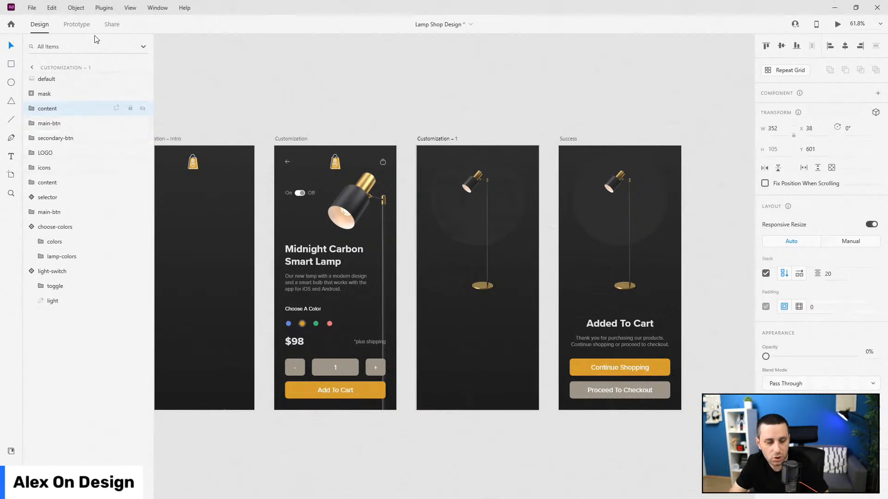
- Move the third lamp image and the circle inside the mask group on Customization – 1 down together to Y 480
{"action": "left_click", "coordinate": [65, 94]}
{"action": "left_click", "coordinate": [33, 94]}
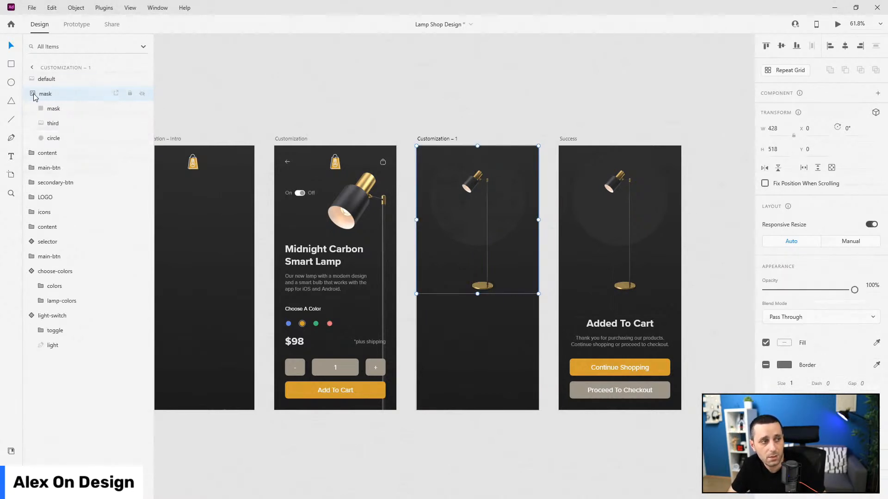
{"action": "left_click", "coordinate": [56, 109]}
{"action": "left_click", "coordinate": [66, 123]}
{"action": "left_click", "coordinate": [69, 140], "text": "shift"}
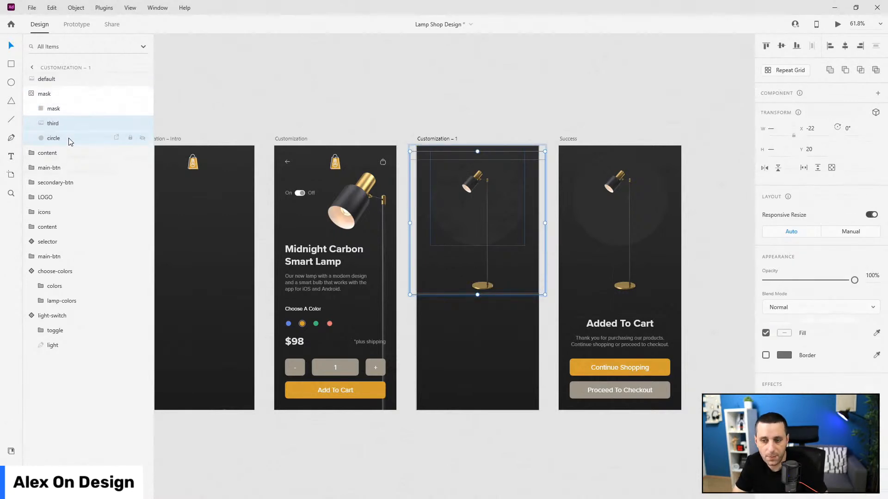
{"action": "key", "text": "shift+Down"}
{"action": "key", "text": "shift+Down"}
{"action": "key", "text": "shift+Down"}
{"action": "key", "text": "shift+Down"}
{"action": "key", "text": "shift+Down"}
{"action": "key", "text": "shift+Down"}
{"action": "key", "text": "shift+Down"}
{"action": "key", "text": "shift+Down"}
{"action": "key", "text": "shift+Down"}
{"action": "key", "text": "shift+Down"}
{"action": "key", "text": "shift+Down"}
{"action": "key", "text": "shift+Down"}
{"action": "key", "text": "shift+Down"}
{"action": "key", "text": "shift+Down"}
{"action": "key", "text": "shift+Down"}
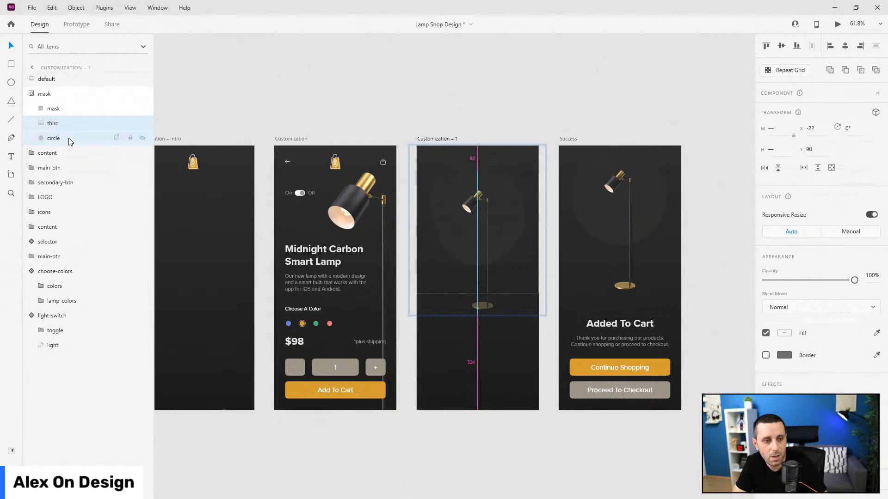
{"action": "key", "text": "shift+Down"}
{"action": "key", "text": "shift+Down"}
{"action": "key", "text": "shift+Down"}
{"action": "key", "text": "shift+Down"}
{"action": "key", "text": "shift+Down"}
{"action": "key", "text": "shift+Down"}
{"action": "key", "text": "shift+Down"}
{"action": "key", "text": "shift+Down"}
{"action": "key", "text": "shift+Down"}
{"action": "key", "text": "shift+Down"}
{"action": "key", "text": "shift+Down"}
{"action": "key", "text": "shift+Down"}
{"action": "key", "text": "shift+Down"}
{"action": "key", "text": "shift+Down"}
{"action": "key", "text": "shift+Down"}
{"action": "key", "text": "shift+Down"}
{"action": "key", "text": "shift+Down"}
{"action": "key", "text": "shift+Down"}
{"action": "key", "text": "shift+Down"}
{"action": "key", "text": "shift+Down"}
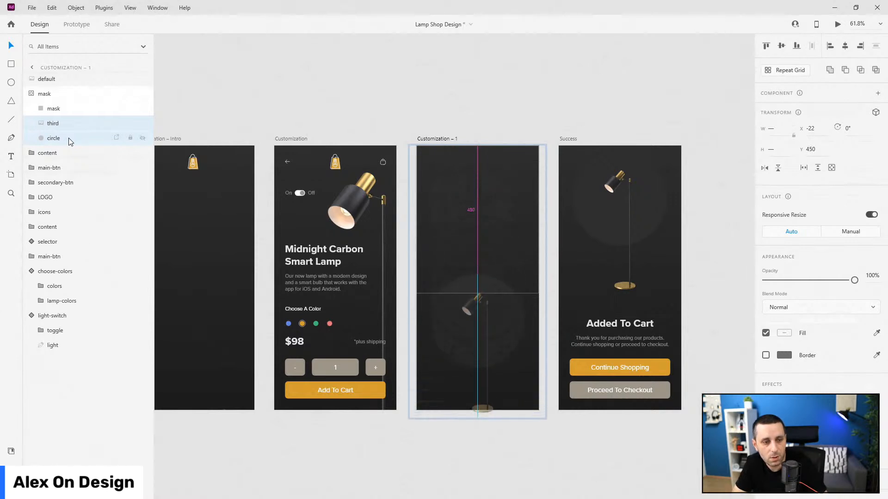
{"action": "key", "text": "shift+Down"}
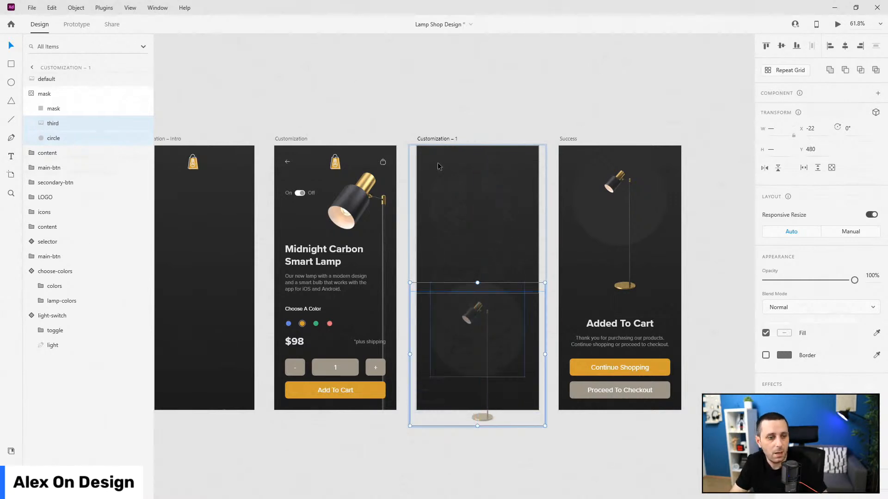
- Scale the circle in the mask group down around its centre to about 54 × 54 px
{"action": "left_click", "coordinate": [78, 138]}
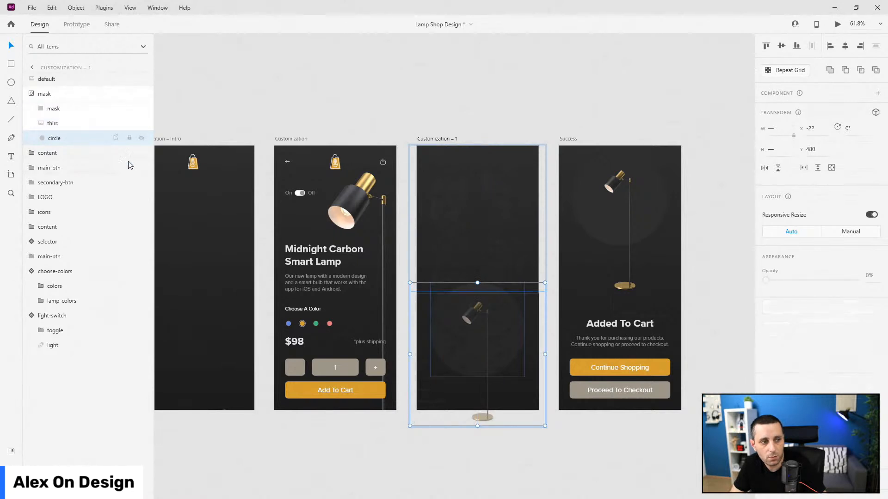
{"action": "scroll", "coordinate": [503, 335], "scroll_direction": "up", "scroll_amount": 5}
{"action": "left_click_drag", "start_coordinate": [553, 222], "coordinate": [517, 252]}
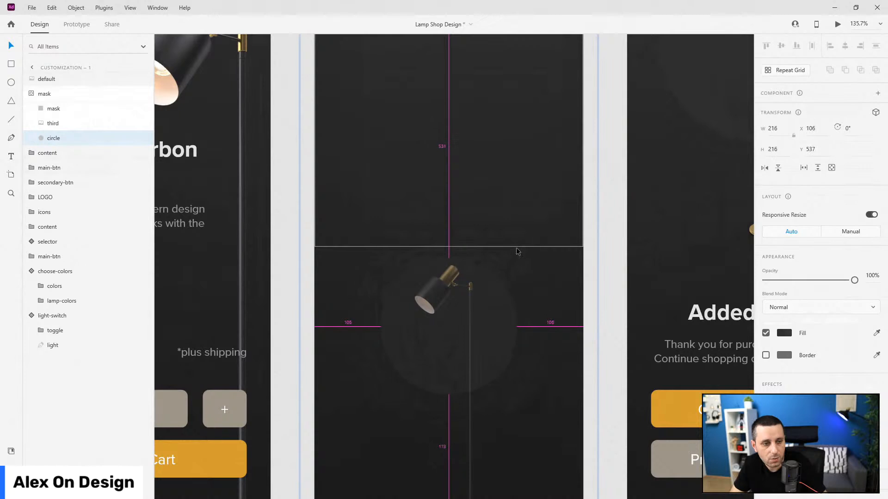
{"action": "scroll", "coordinate": [478, 290], "scroll_direction": "up", "scroll_amount": 3}
{"action": "scroll", "coordinate": [478, 290], "scroll_direction": "up", "scroll_amount": 4}
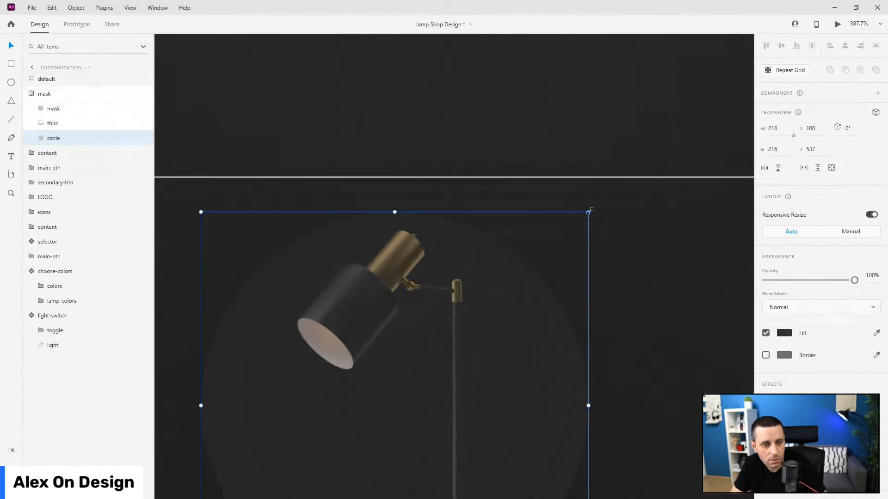
{"action": "left_click_drag", "start_coordinate": [588, 212], "coordinate": [461, 358]}
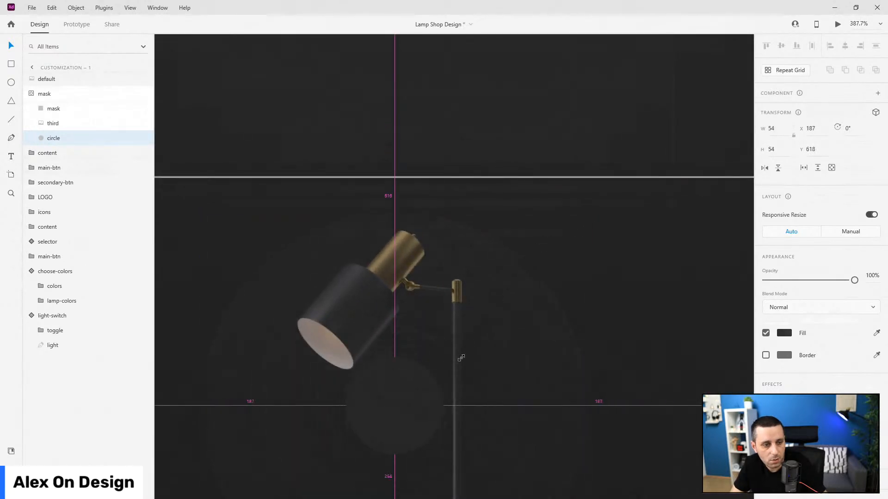
{"action": "left_click", "coordinate": [433, 373]}
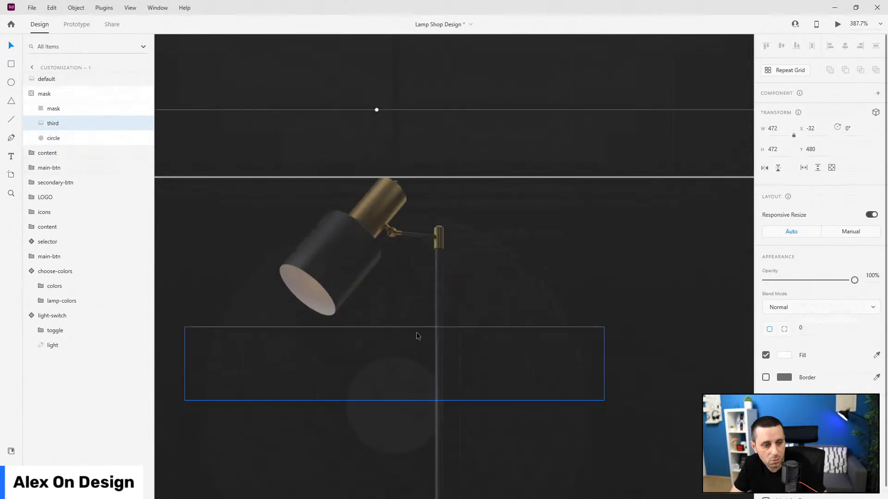
- Move the shrunken circle up to Y 538 so it sits behind the lamp head
{"action": "left_click", "coordinate": [54, 139]}
{"action": "key", "text": "shift+Up"}
{"action": "key", "text": "shift+Up"}
{"action": "key", "text": "shift+Up"}
{"action": "key", "text": "shift+Up"}
{"action": "key", "text": "shift+Up"}
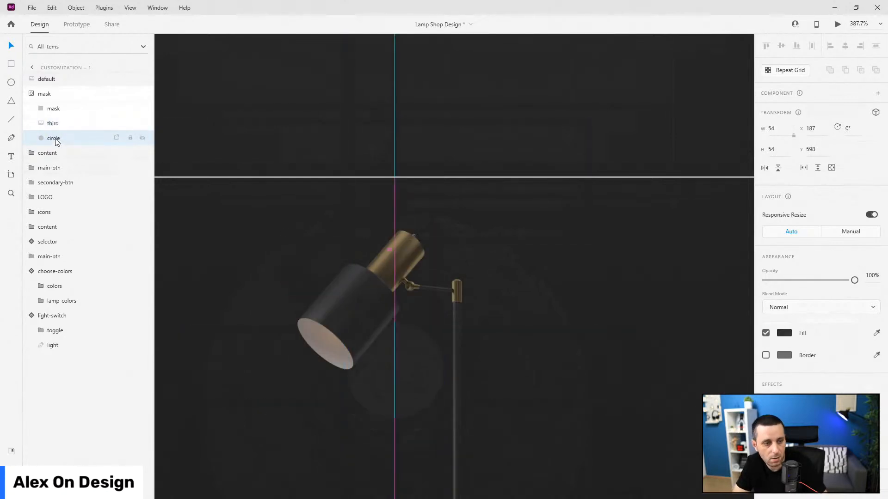
{"action": "key", "text": "shift+Up"}
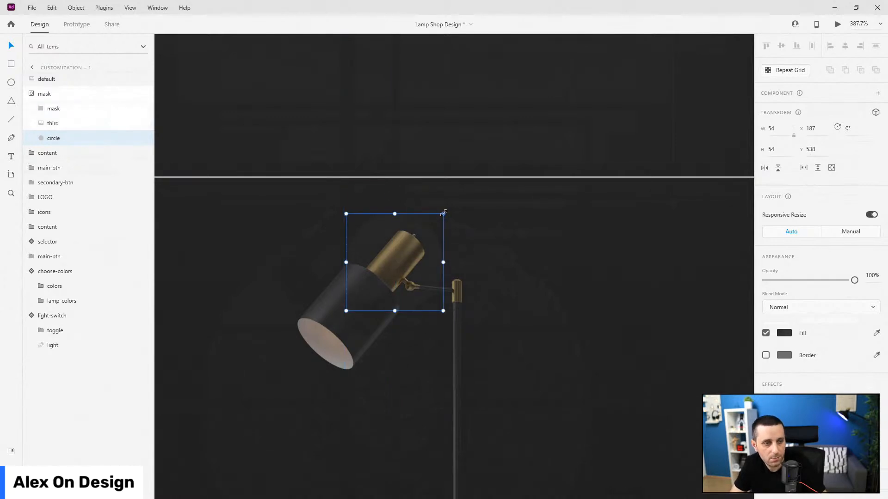
- Shrink the circle around its centre to about 14 × 14 px, then collapse the mask group and deselect everything
{"action": "left_click_drag", "start_coordinate": [444, 213], "coordinate": [408, 239]}
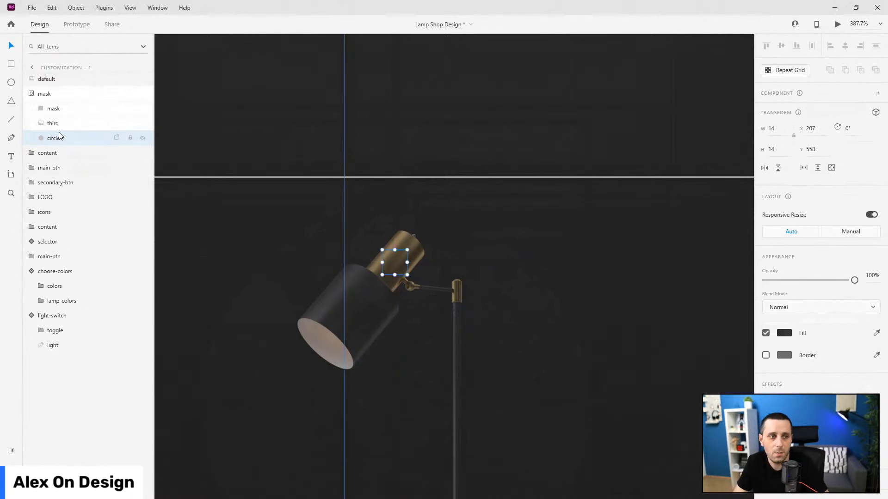
{"action": "scroll", "coordinate": [277, 199], "scroll_direction": "down", "scroll_amount": 10}
{"action": "scroll", "coordinate": [521, 100], "scroll_direction": "up", "scroll_amount": 2}
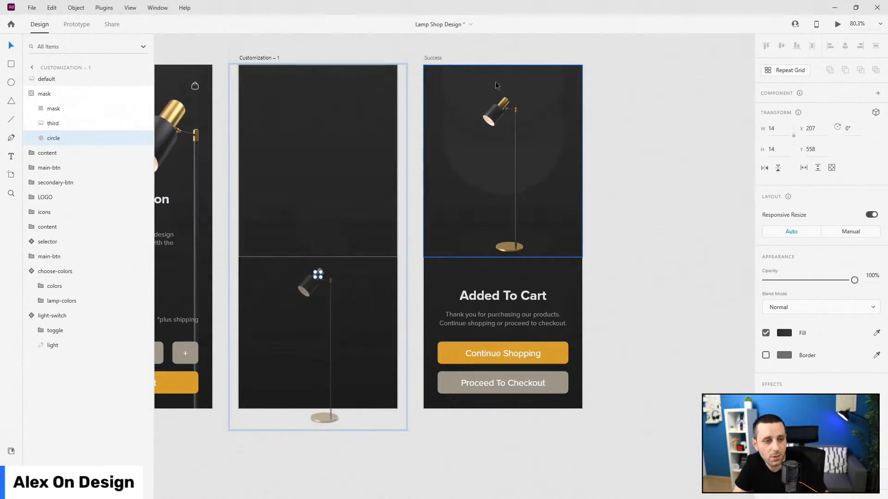
{"action": "left_click", "coordinate": [30, 94]}
{"action": "left_click", "coordinate": [645, 219]}
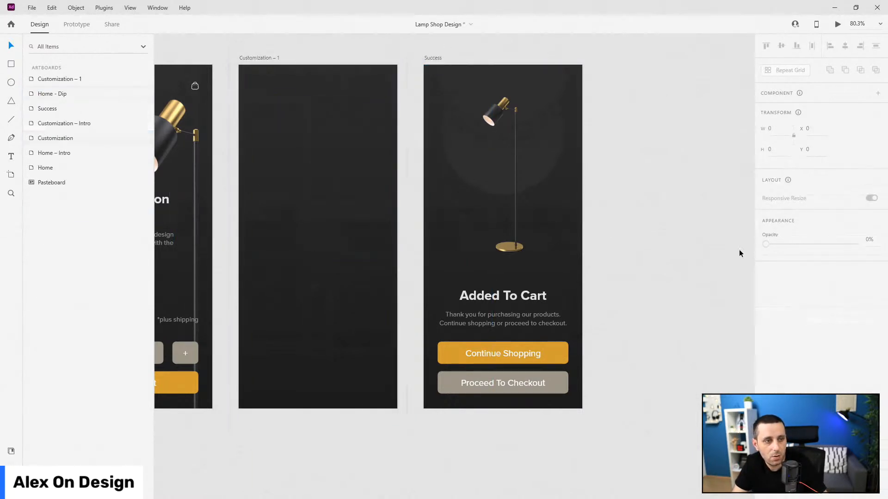
- Rename the Customization – 1 artboard to "Customization to Success"
{"action": "scroll", "coordinate": [737, 253], "scroll_direction": "down", "scroll_amount": 2}
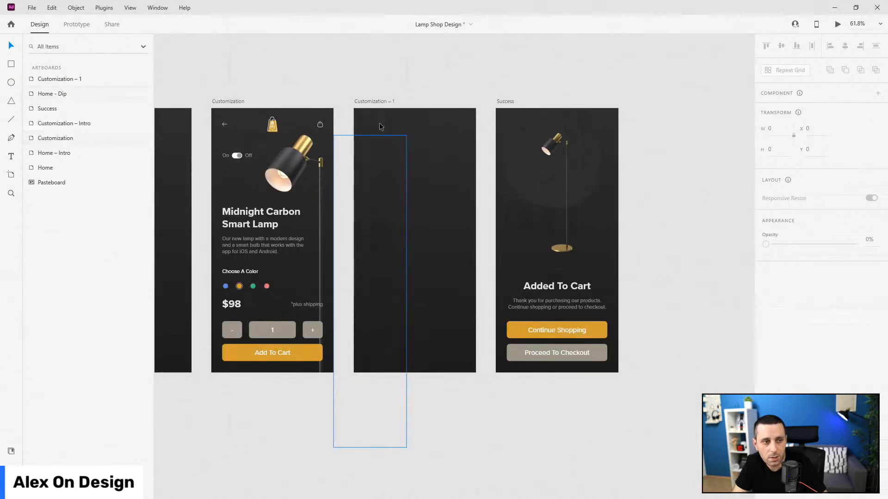
{"action": "double_click", "coordinate": [376, 102]}
{"action": "key", "text": "Right"}
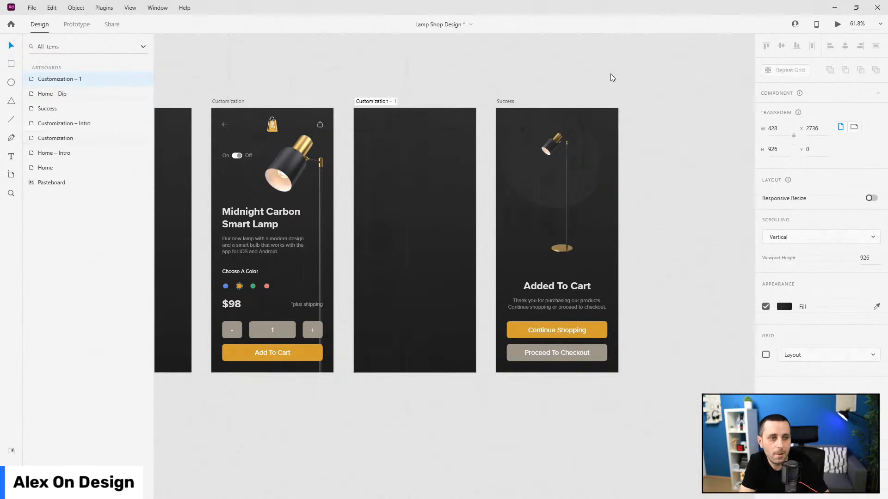
{"action": "key", "text": "BackSpace"}
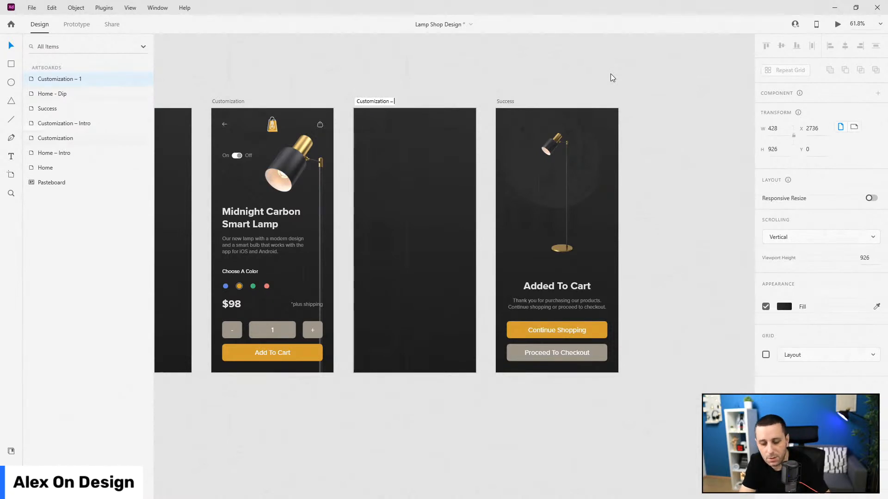
{"action": "key", "text": "BackSpace"}
{"action": "key", "text": "BackSpace"}
{"action": "type", "text": "to Success"}
{"action": "key", "text": "Return"}
{"action": "scroll", "coordinate": [688, 149], "scroll_direction": "down", "scroll_amount": 3}
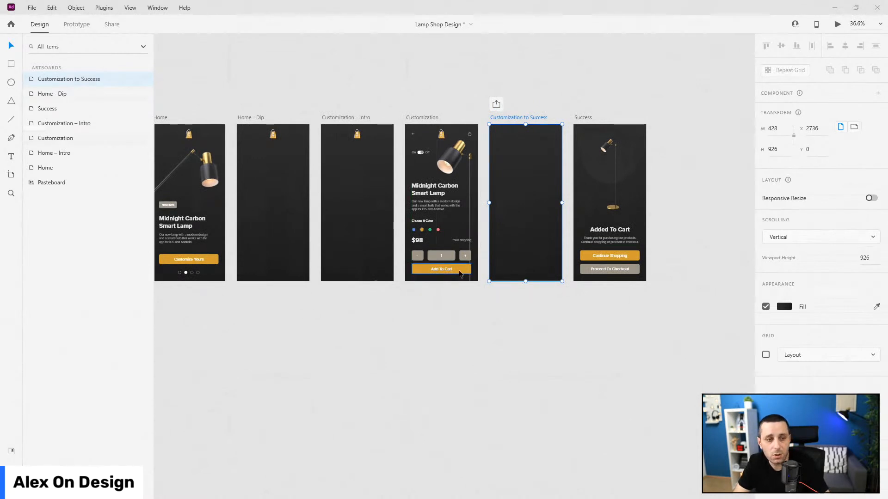
- Link the Add To Cart button on Customization to the Customization to Success artboard with an Auto-Animate tap interaction
{"action": "left_click", "coordinate": [441, 269]}
{"action": "left_click", "coordinate": [77, 26]}
{"action": "left_click_drag", "start_coordinate": [471, 269], "coordinate": [513, 199]}
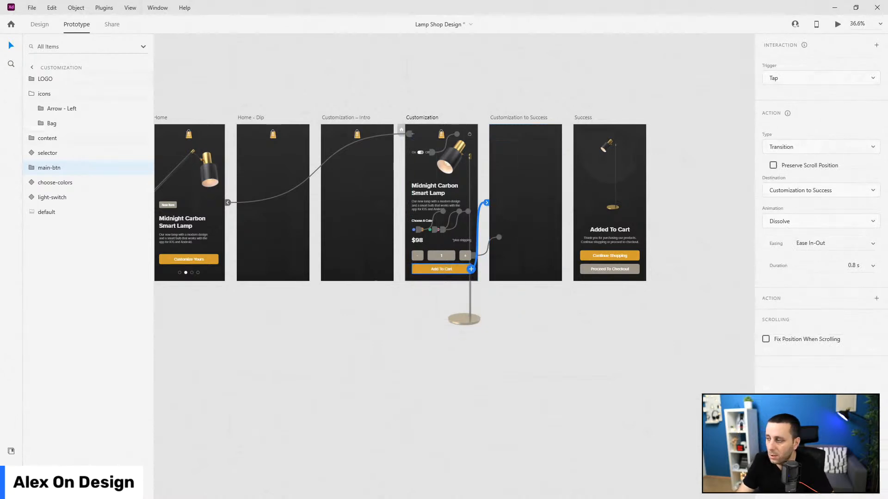
{"action": "left_click", "coordinate": [806, 148]}
{"action": "left_click", "coordinate": [798, 130]}
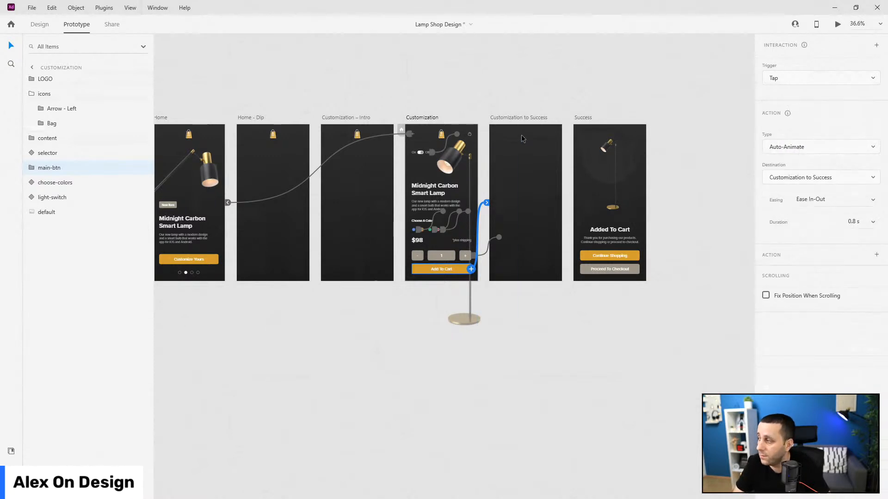
- Set the Add To Cart interaction's easing to Ease Out and its duration to 1 s
{"action": "left_click", "coordinate": [860, 194]}
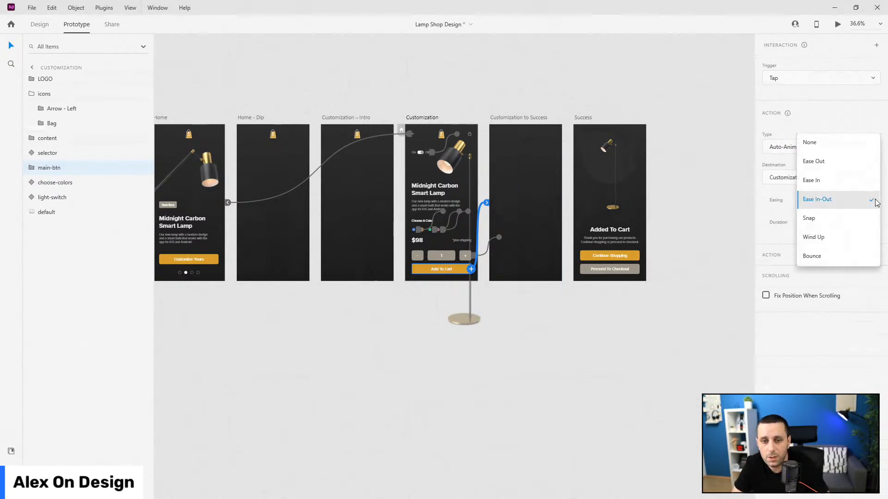
{"action": "left_click", "coordinate": [842, 162]}
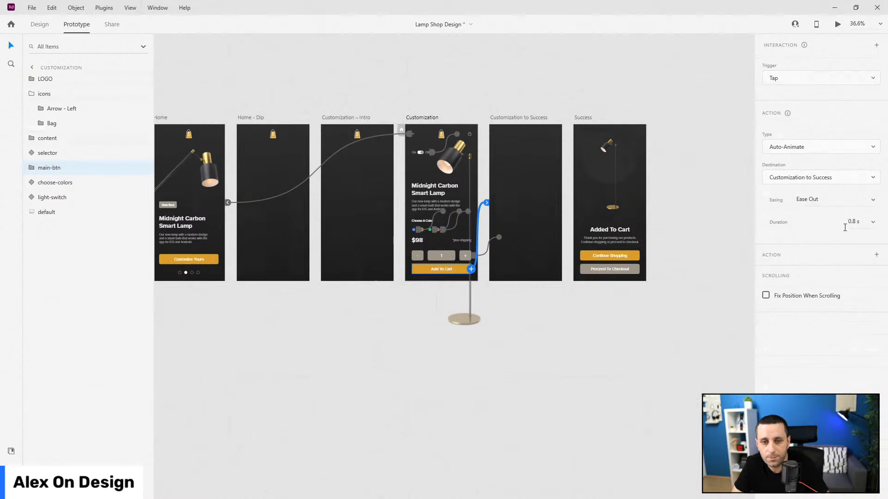
{"action": "left_click", "coordinate": [872, 221]}
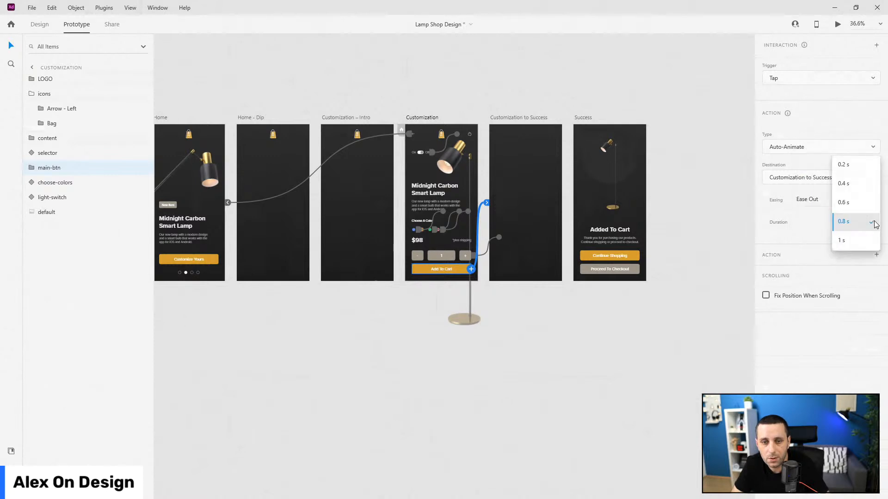
{"action": "left_click", "coordinate": [860, 241]}
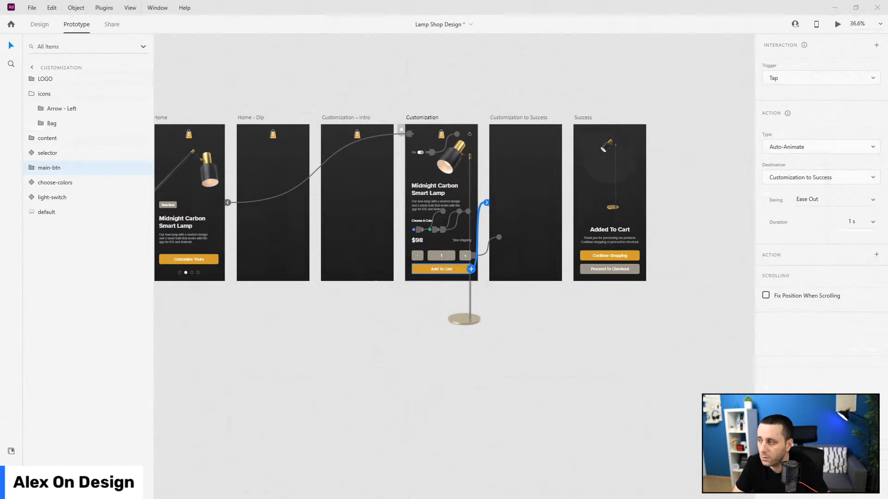
- Link the Customization to Success artboard to Success with Auto-Animate and set the trigger to Time
{"action": "left_click", "coordinate": [499, 121]}
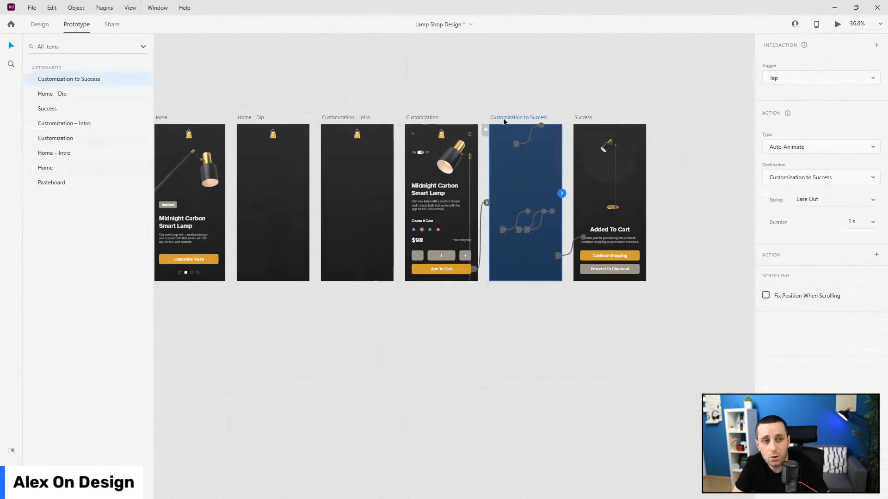
{"action": "left_click", "coordinate": [790, 83]}
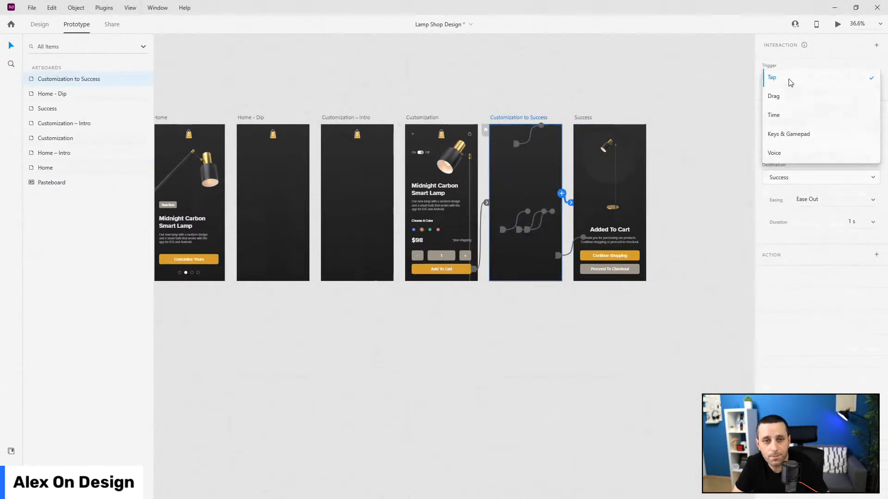
{"action": "left_click", "coordinate": [790, 115]}
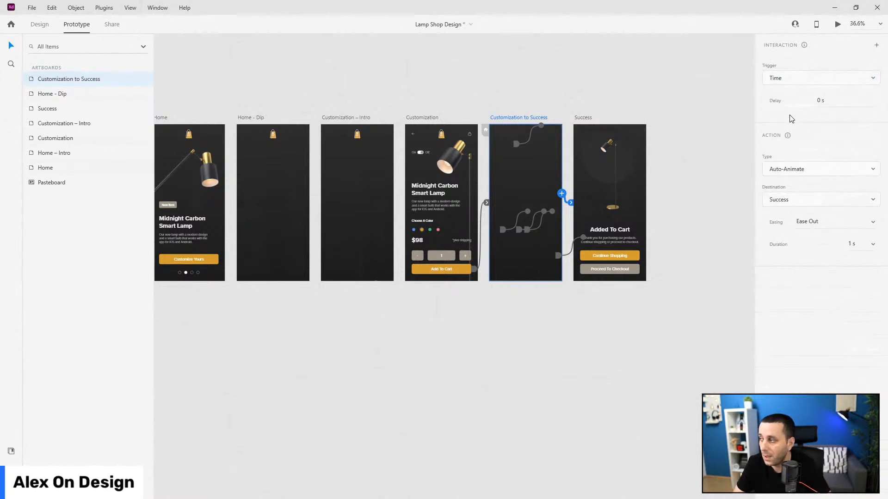
- Set the timed transition to Success to a 2 s duration with Ease In-Out easing
{"action": "left_click", "coordinate": [870, 244]}
{"action": "left_click", "coordinate": [853, 242]}
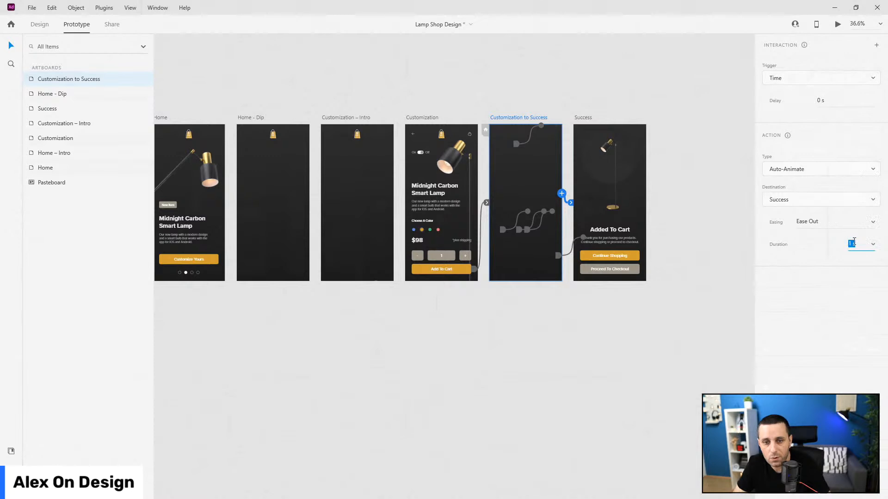
{"action": "type", "text": "2"}
{"action": "key", "text": "Return"}
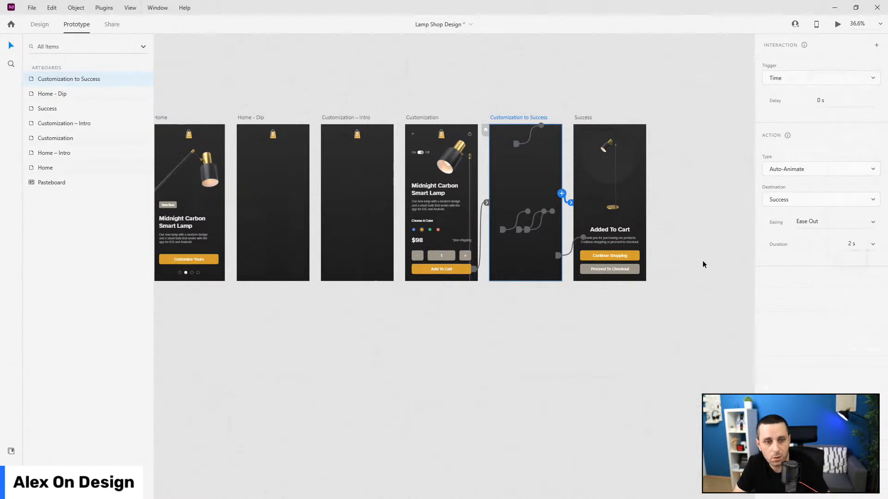
{"action": "left_click", "coordinate": [873, 224]}
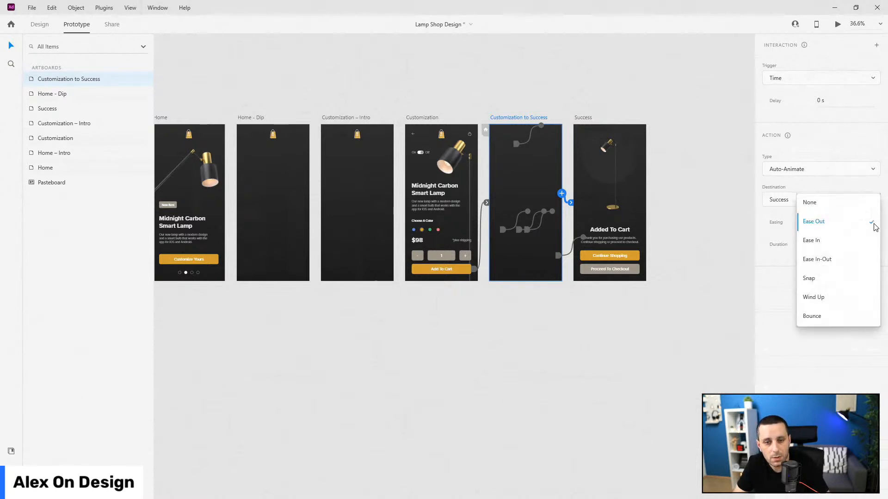
{"action": "left_click", "coordinate": [847, 259]}
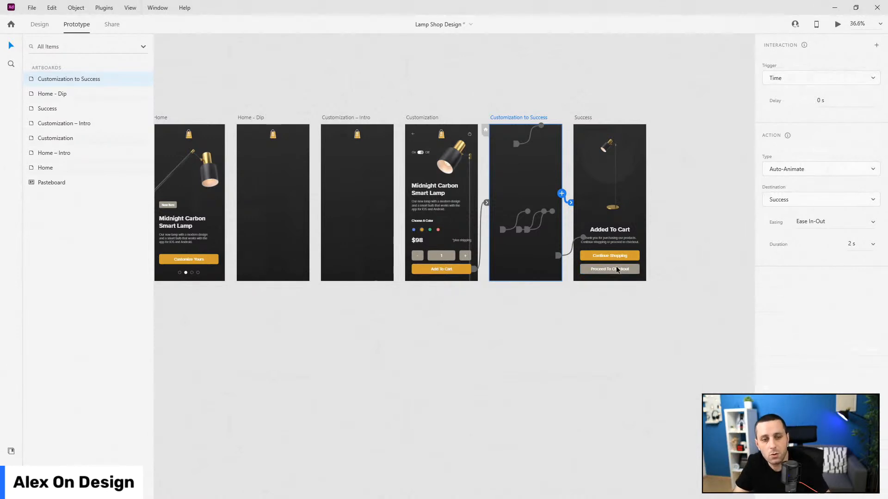
- Preview the prototype from the Customization artboard and play the Add To Cart transition to Success
{"action": "left_click", "coordinate": [426, 117]}
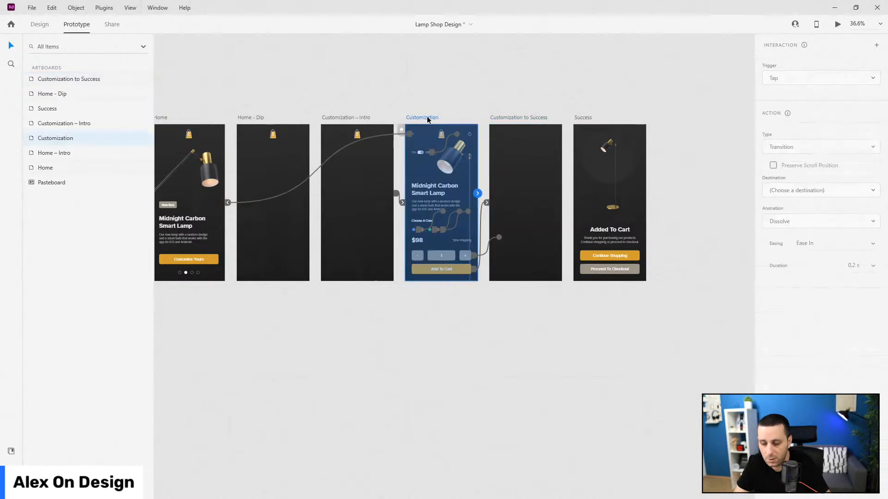
{"action": "key", "text": "ctrl+Return"}
{"action": "left_click_drag", "start_coordinate": [399, 66], "coordinate": [313, 49]}
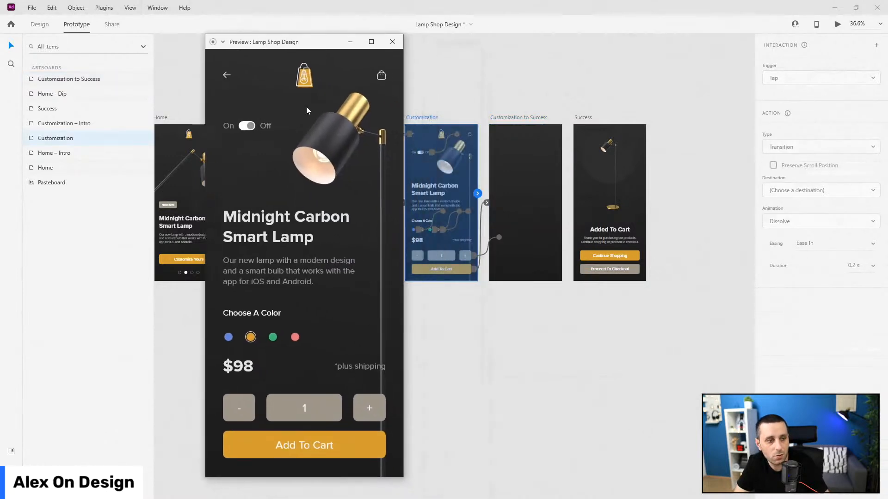
{"action": "left_click", "coordinate": [338, 441]}
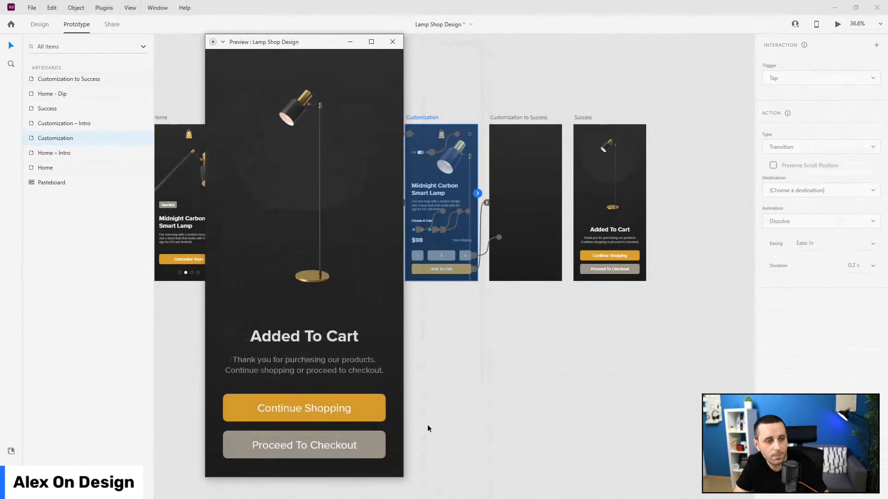
- Replay the Add To Cart transition to Success in the preview and close the preview
{"action": "key", "text": "Left"}
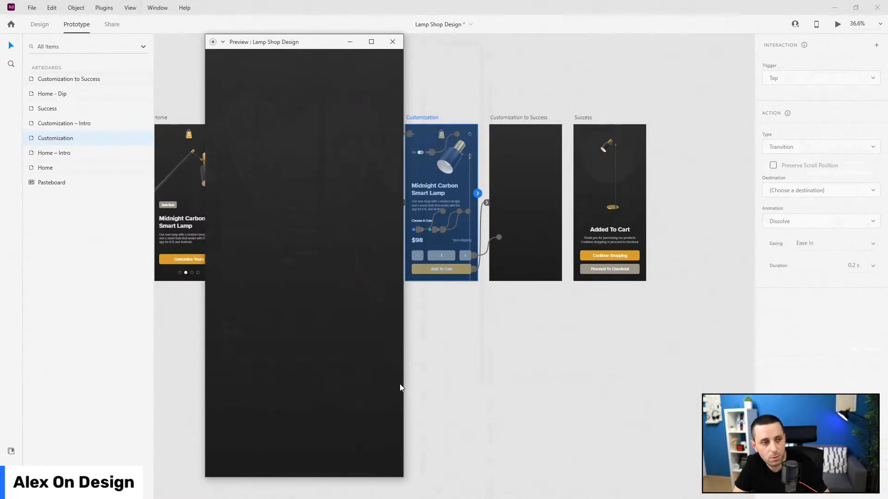
{"action": "left_click", "coordinate": [337, 444]}
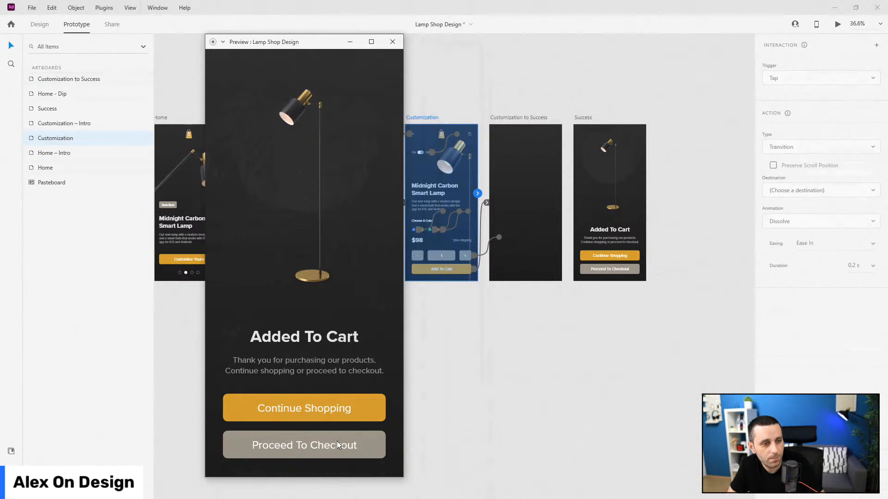
{"action": "left_click", "coordinate": [336, 443]}
{"action": "left_click", "coordinate": [338, 444]}
{"action": "left_click", "coordinate": [391, 42]}
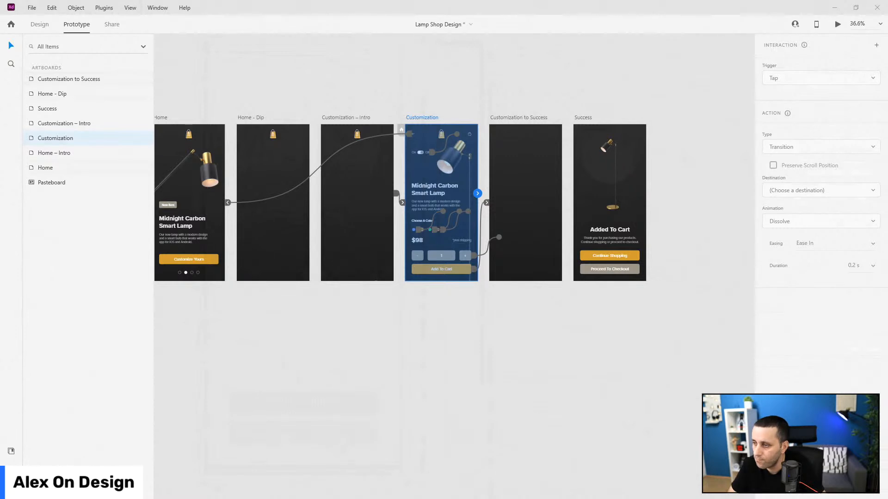
- Move the large lamp from the Customization to Success artboard onto Success at X -74 and set its opacity to 0%
{"action": "left_click", "coordinate": [528, 160]}
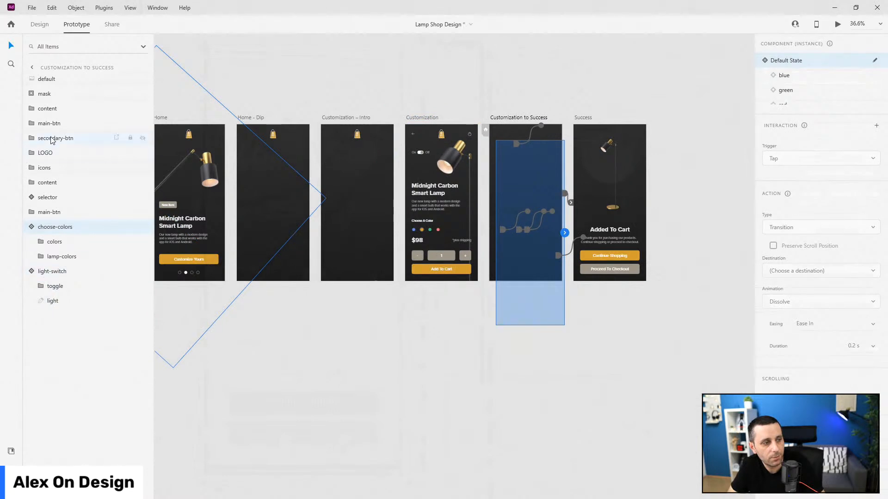
{"action": "left_click", "coordinate": [54, 83]}
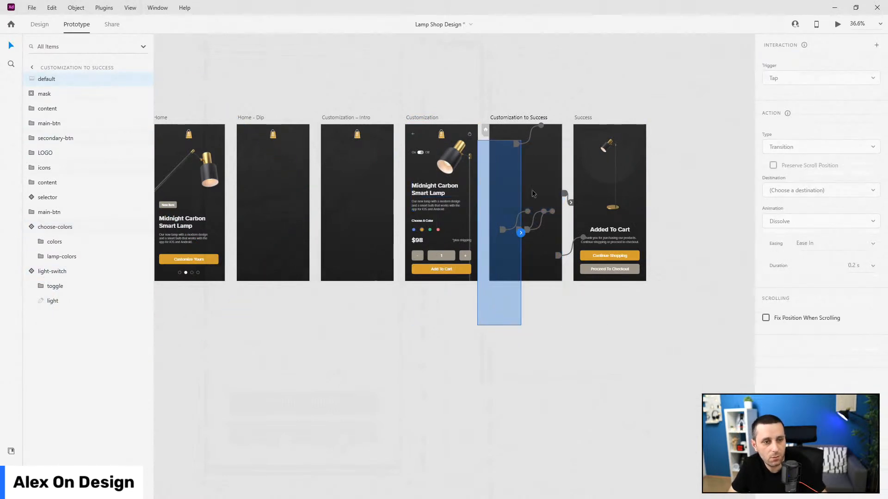
{"action": "scroll", "coordinate": [543, 185], "scroll_direction": "up", "scroll_amount": 3}
{"action": "left_click", "coordinate": [40, 25]}
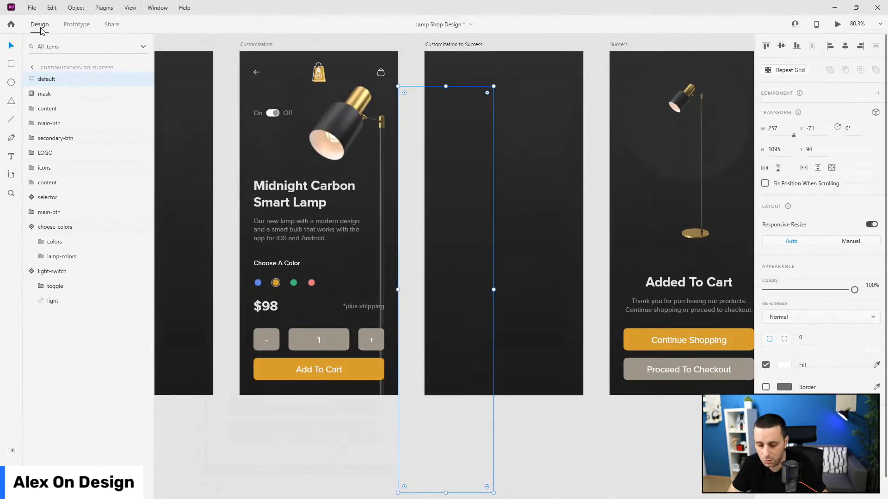
{"action": "key", "text": "0"}
{"action": "left_click_drag", "start_coordinate": [441, 129], "coordinate": [626, 126]}
{"action": "key", "text": "Left"}
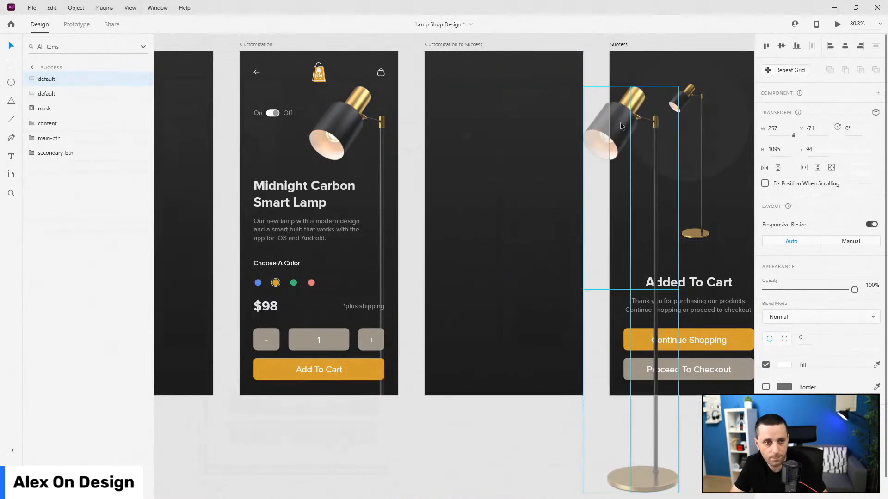
{"action": "key", "text": "Left"}
{"action": "key", "text": "Left"}
{"action": "key", "text": "Left"}
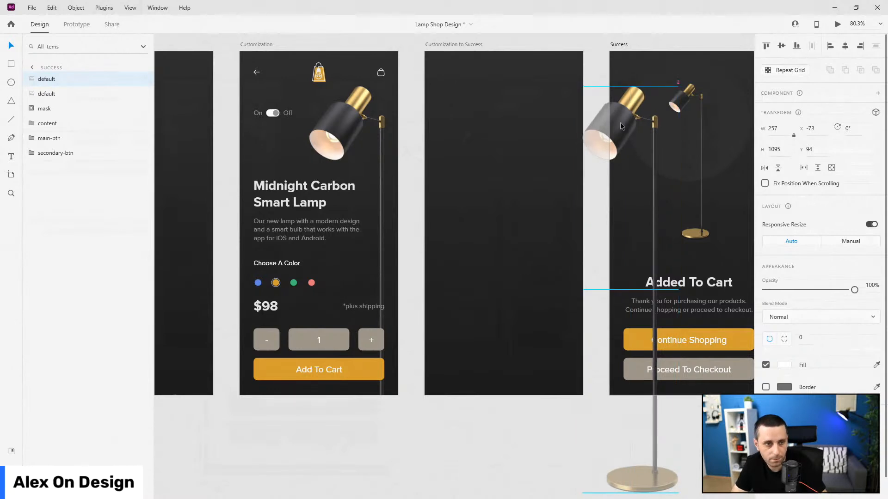
{"action": "key", "text": "0"}
{"action": "key", "text": "0"}
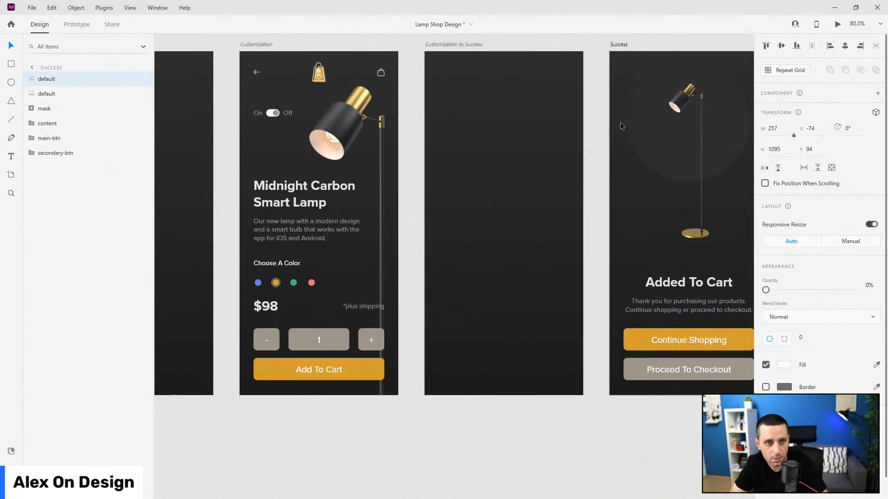
- Preview the prototype from the Customization artboard, replay the Add To Cart transition, and close the preview
{"action": "scroll", "coordinate": [472, 188], "scroll_direction": "down", "scroll_amount": 3}
{"action": "left_click", "coordinate": [363, 100]}
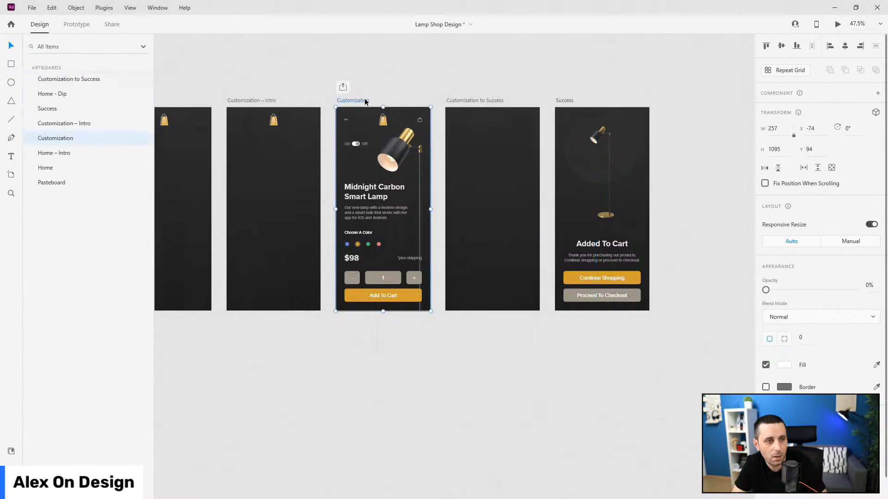
{"action": "key", "text": "ctrl+Return"}
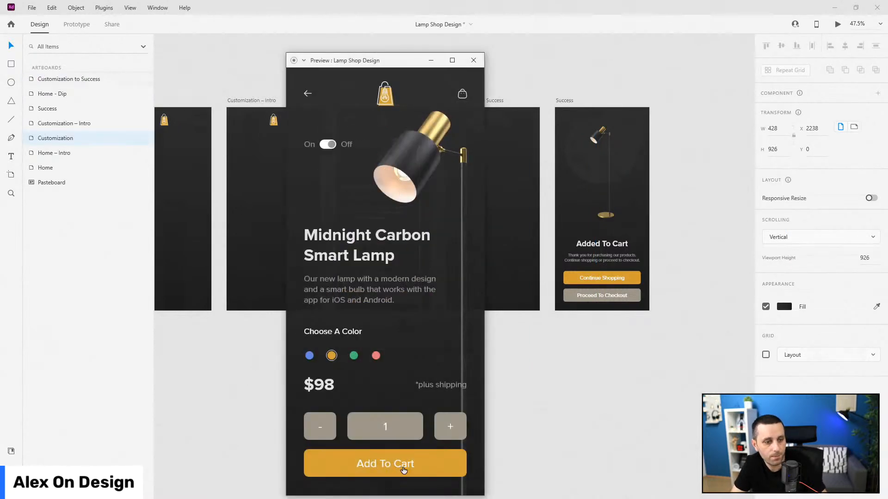
{"action": "left_click", "coordinate": [404, 468]}
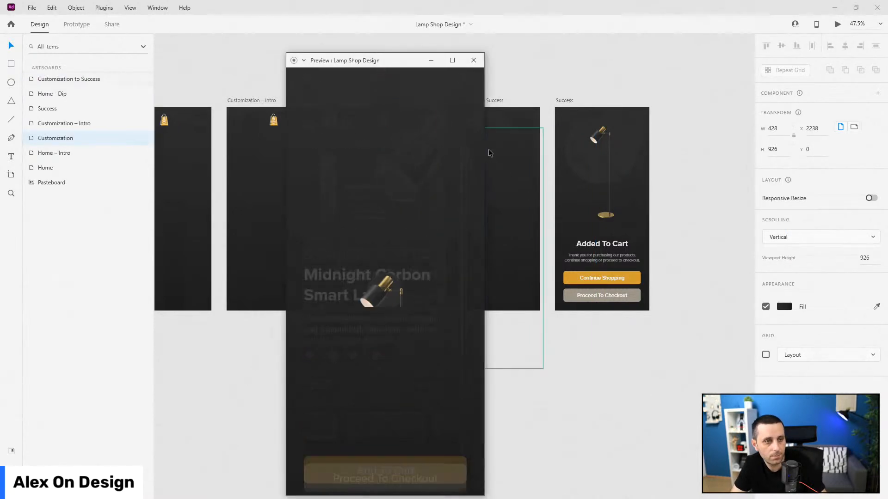
{"action": "left_click", "coordinate": [473, 60]}
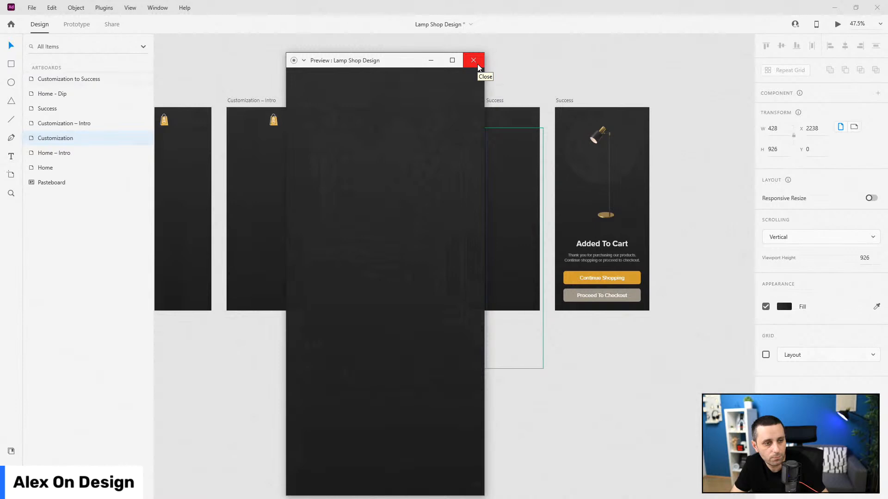
{"action": "left_click", "coordinate": [421, 464]}
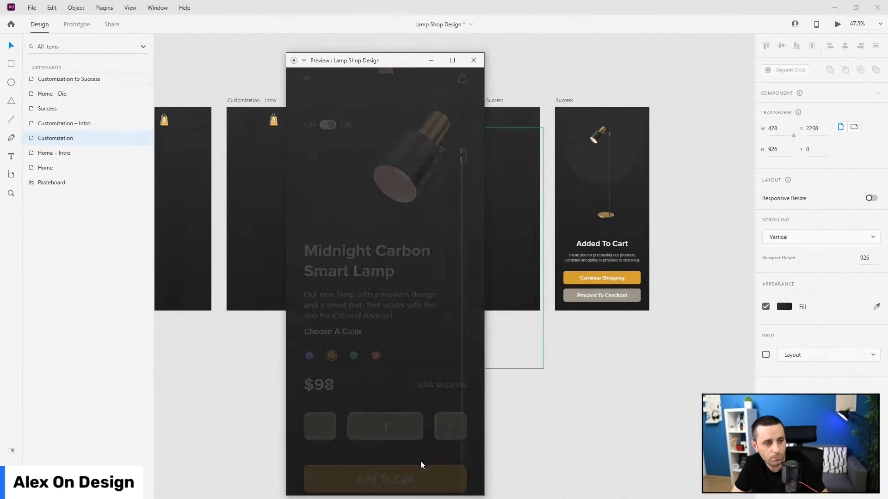
{"action": "left_click", "coordinate": [473, 60]}
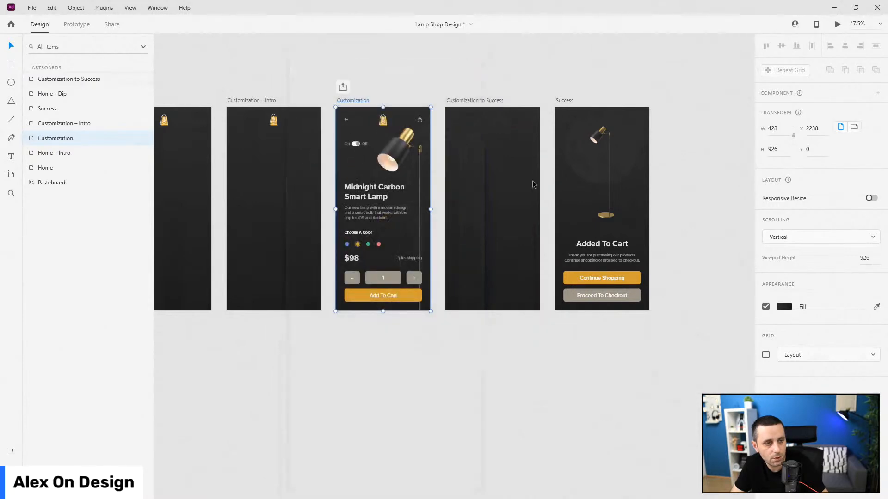
- Examine the layers of the Customization and Customization to Success artboards for the large lamp image, including the choose-colors and light-switch components
{"action": "left_click", "coordinate": [432, 217]}
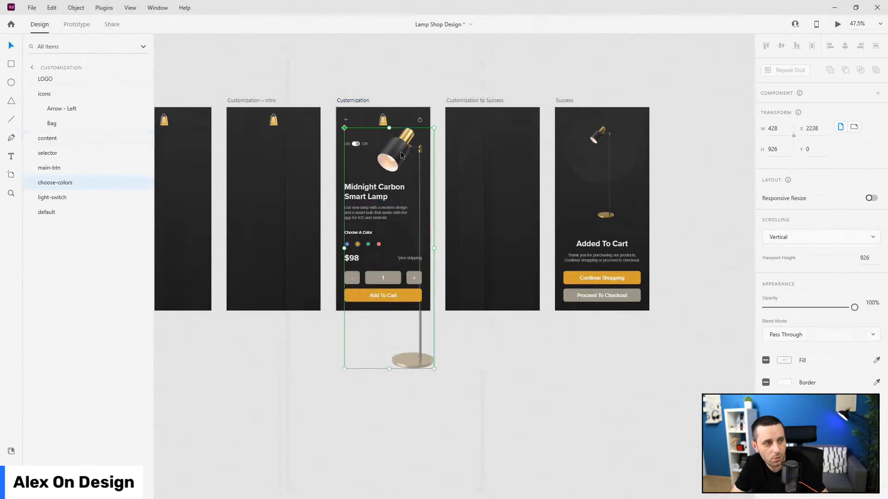
{"action": "left_click", "coordinate": [48, 212]}
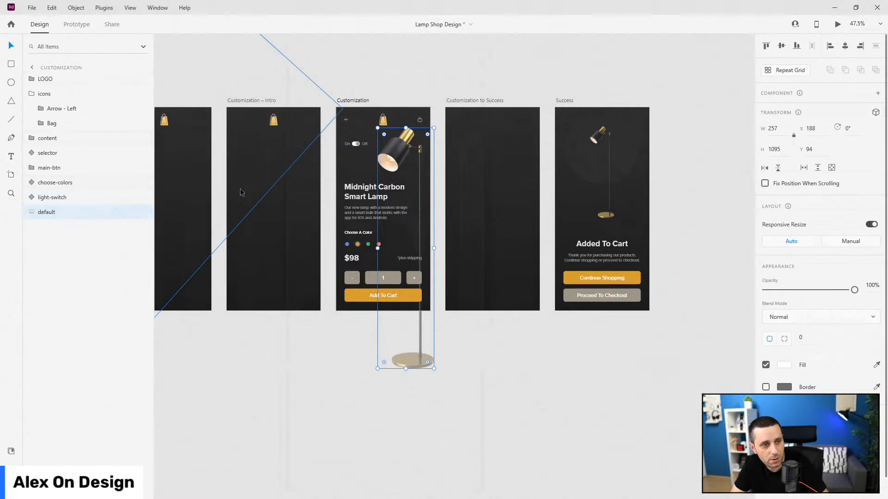
{"action": "left_click", "coordinate": [514, 169]}
{"action": "left_click", "coordinate": [35, 259]}
{"action": "left_click", "coordinate": [31, 212]}
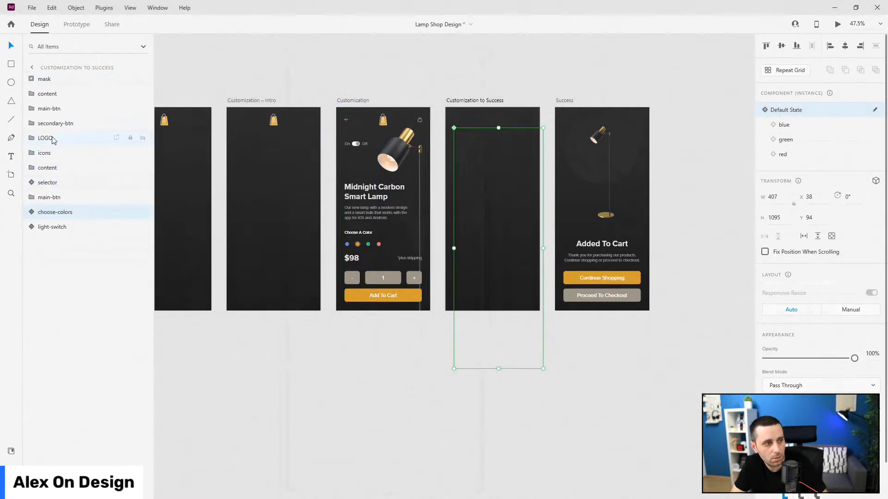
{"action": "left_click", "coordinate": [34, 213]}
{"action": "left_click", "coordinate": [33, 212]}
{"action": "left_click", "coordinate": [32, 226]}
{"action": "left_click", "coordinate": [52, 227]}
{"action": "left_click", "coordinate": [32, 227]}
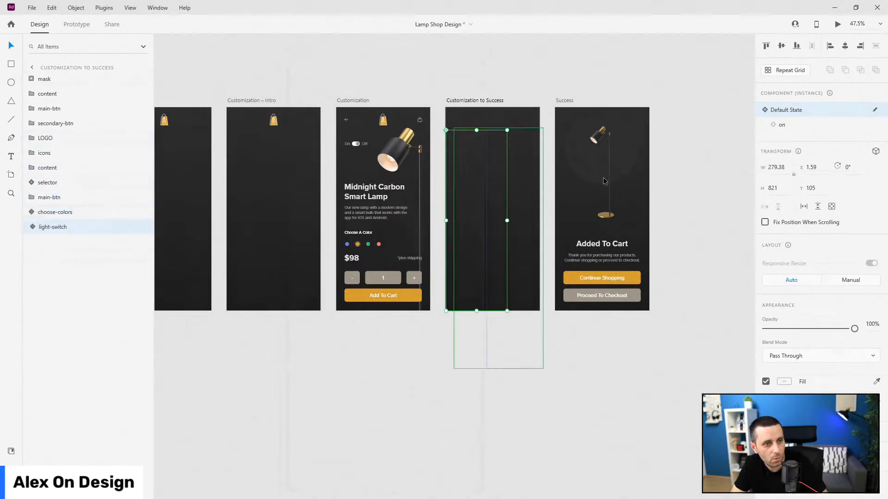
- Delete the duplicate large lamp from the Success artboard and set the remaining large lamp's opacity to 100%
{"action": "left_click", "coordinate": [566, 200]}
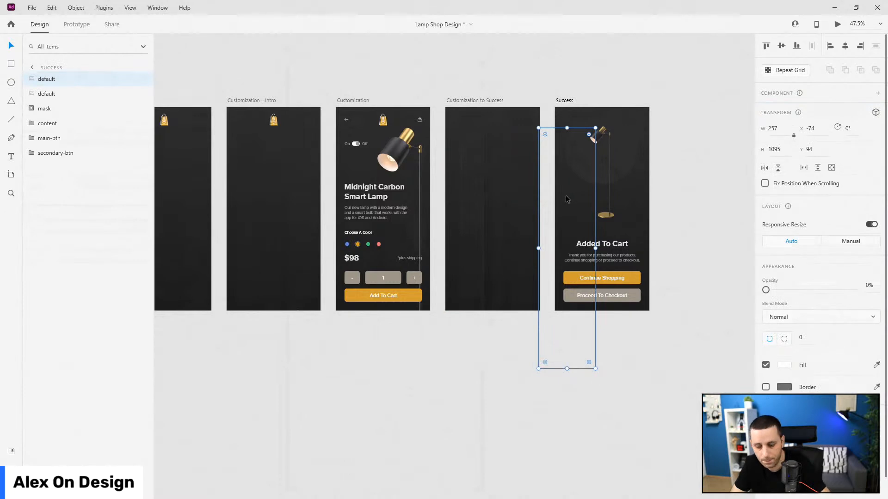
{"action": "key", "text": "Delete"}
{"action": "left_click", "coordinate": [63, 84]}
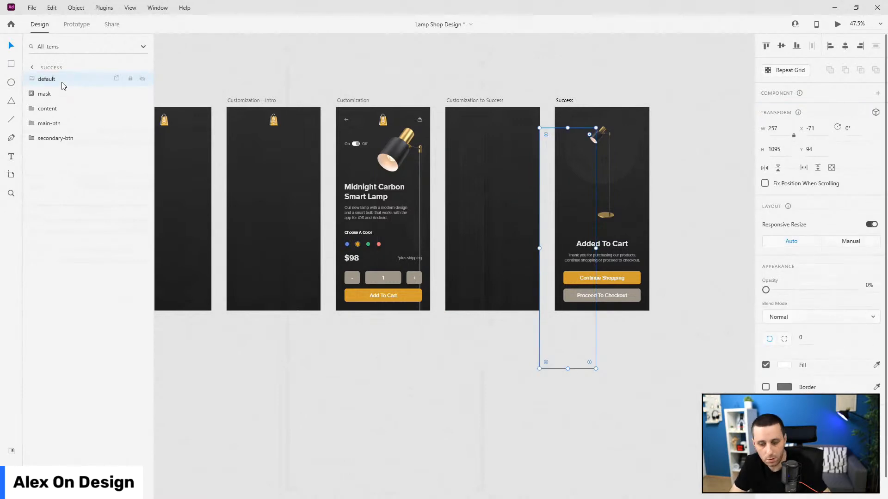
{"action": "key", "text": "Left"}
{"action": "key", "text": "Left"}
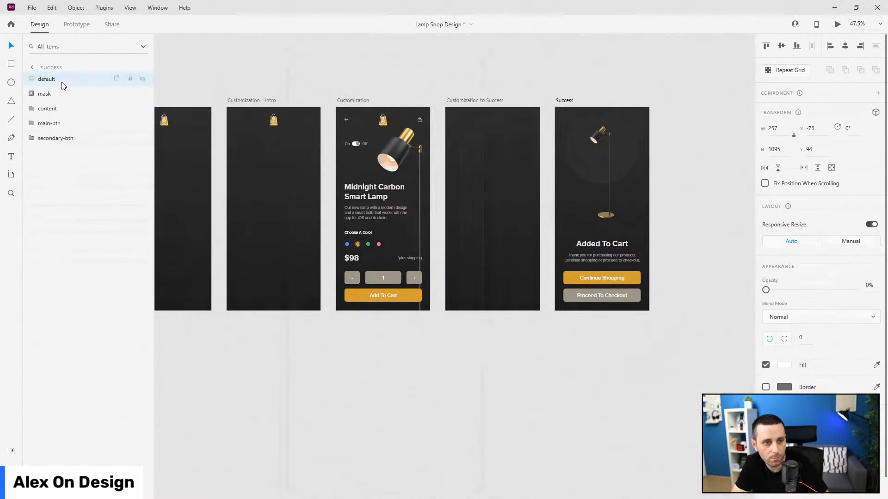
{"action": "key", "text": "0"}
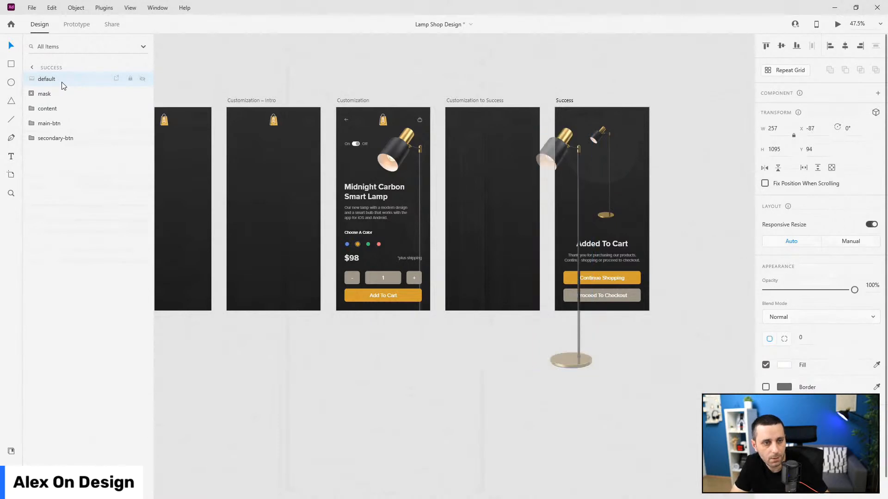
- Move the large lamp from Success into the Customization to Success artboard at X 418 and set its opacity to 0%
{"action": "key", "text": "Right"}
{"action": "key", "text": "Right"}
{"action": "key", "text": "Right"}
{"action": "key", "text": "Right"}
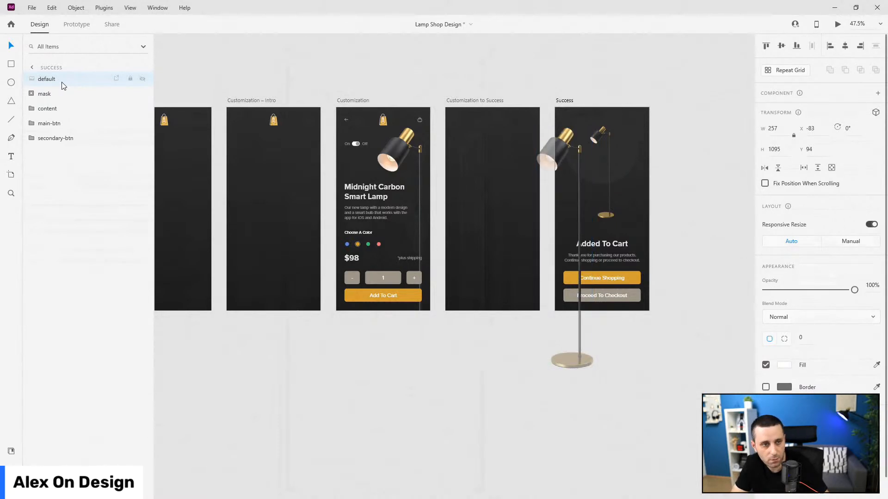
{"action": "scroll", "coordinate": [562, 154], "scroll_direction": "up", "scroll_amount": 5}
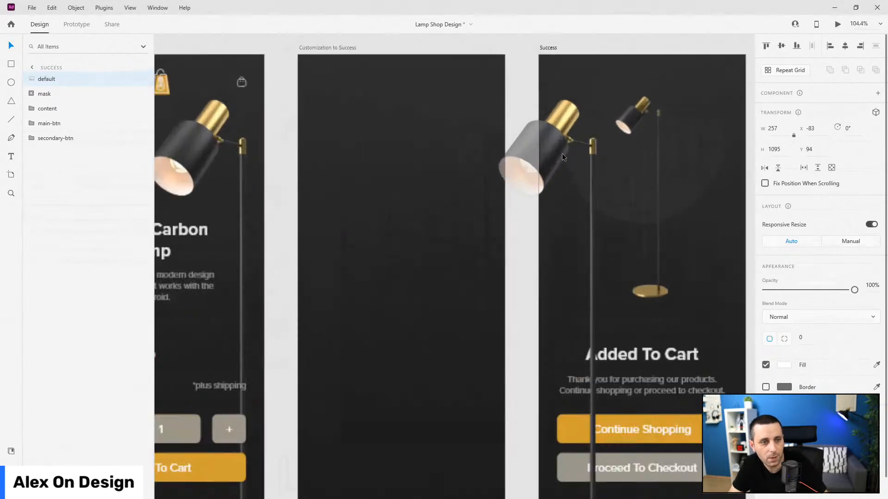
{"action": "mouse_move", "coordinate": [529, 154]}
{"action": "left_mouse_down"}
{"action": "mouse_move", "coordinate": [393, 156]}
{"action": "mouse_move", "coordinate": [518, 154]}
{"action": "left_mouse_up"}
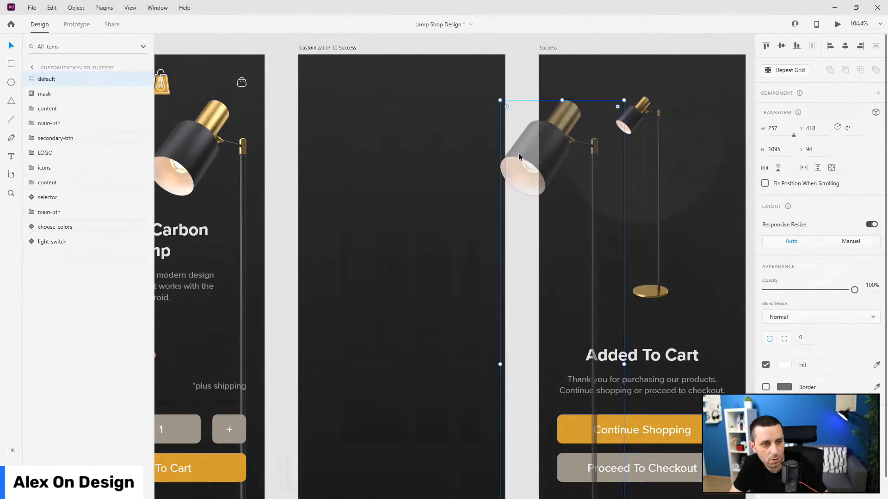
{"action": "key", "text": "0"}
{"action": "key", "text": "0"}
- Preview from the Customization artboard, play the Add To Cart transition through to Success repeatedly, and close the preview
{"action": "scroll", "coordinate": [492, 170], "scroll_direction": "down", "scroll_amount": 5}
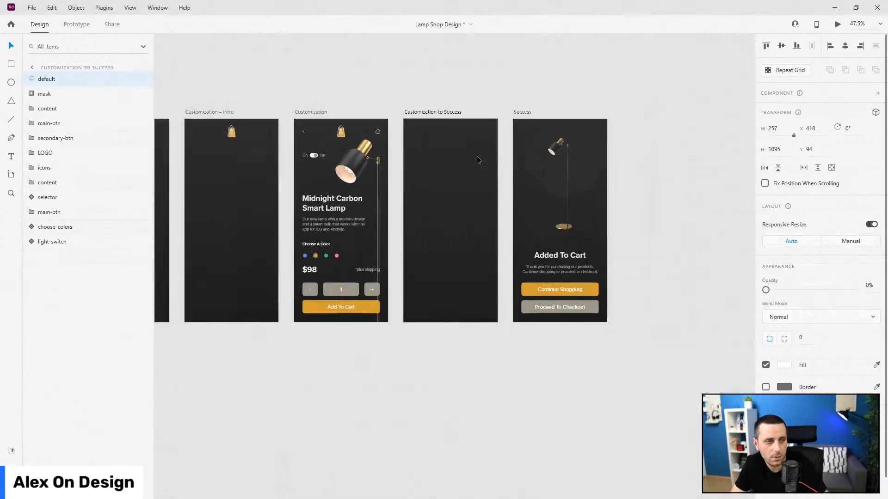
{"action": "left_click", "coordinate": [319, 114]}
{"action": "key", "text": "ctrl+Return"}
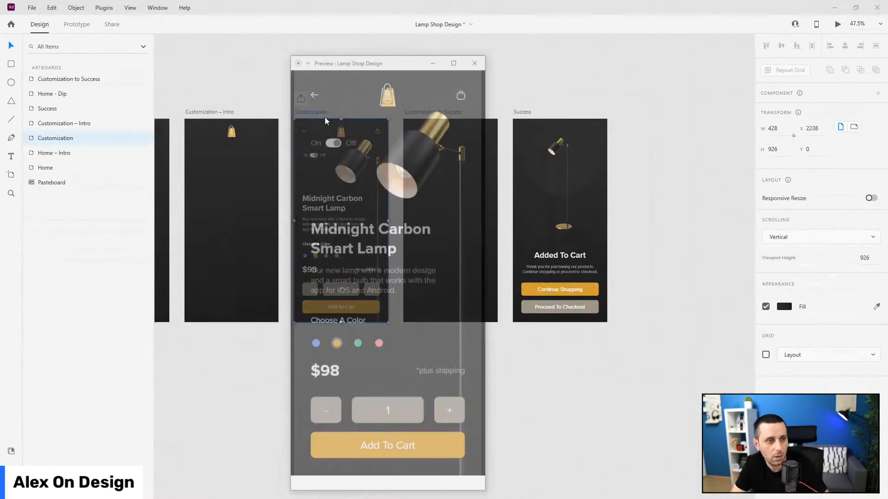
{"action": "left_click", "coordinate": [432, 465]}
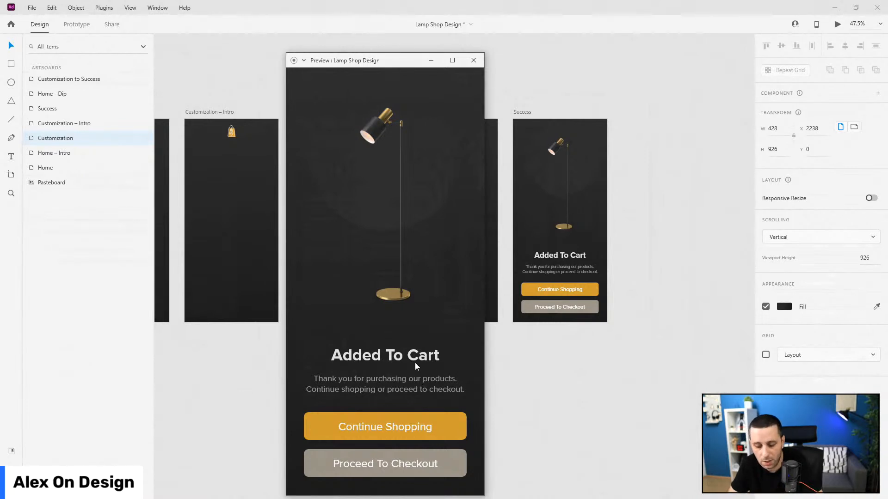
{"action": "left_click", "coordinate": [421, 415]}
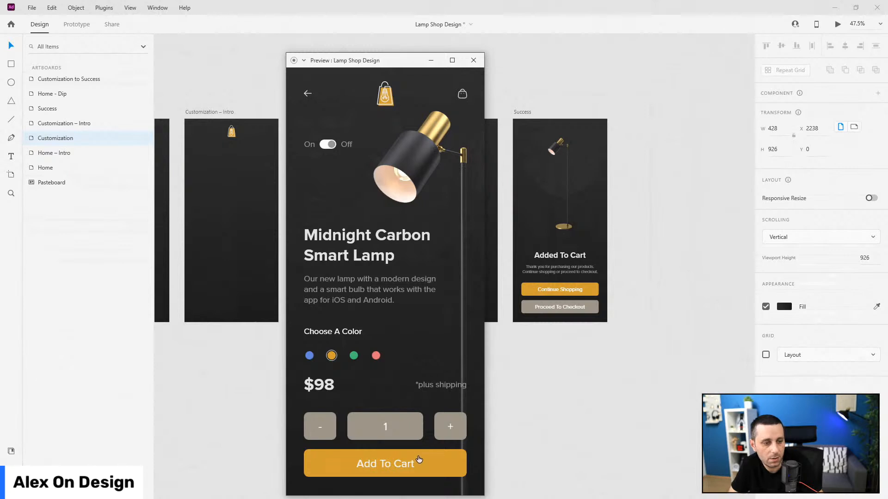
{"action": "left_click", "coordinate": [418, 455]}
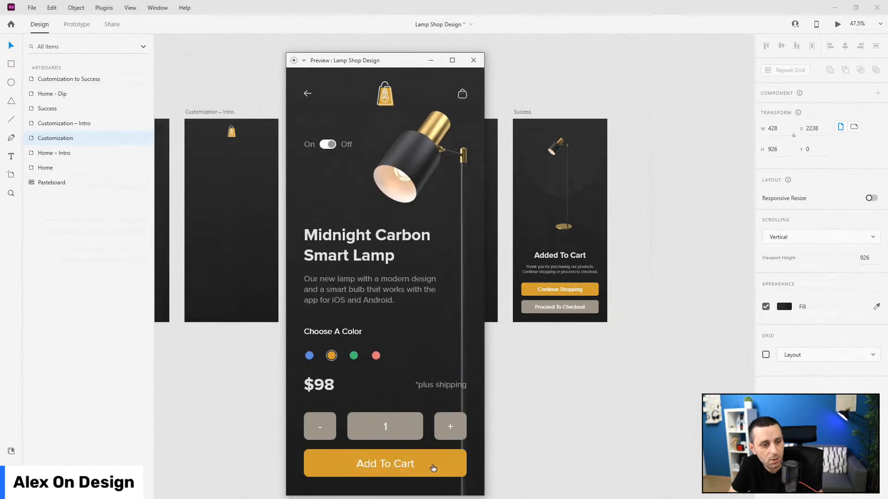
{"action": "left_click", "coordinate": [434, 468]}
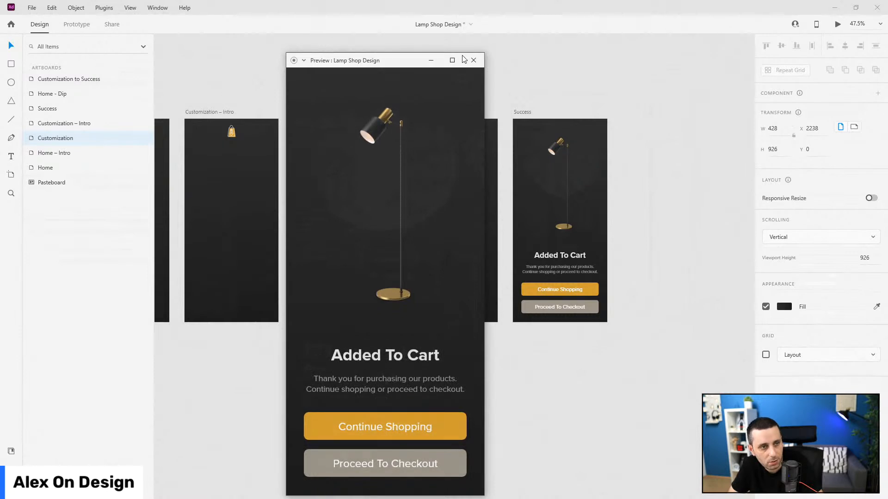
{"action": "left_click", "coordinate": [473, 60]}
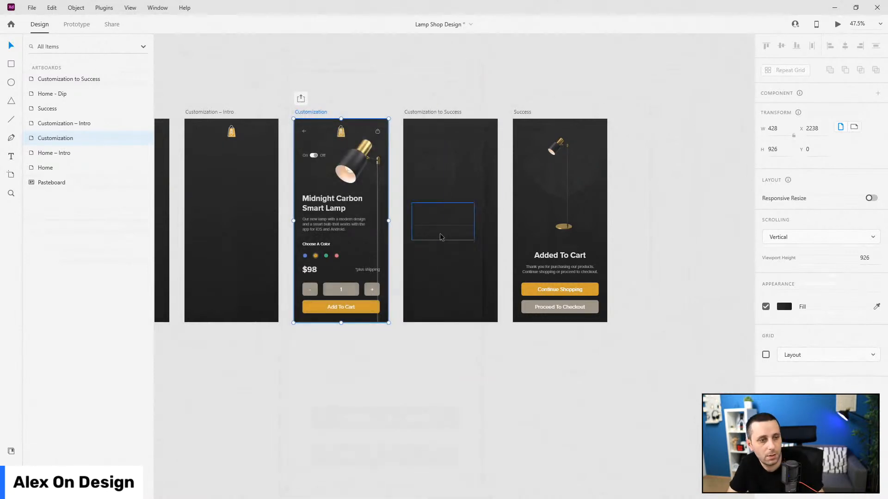
- Delete the hidden Midnight Carbon content, selector and Add To Cart main-btn layers from the Customization to Success artboard
{"action": "scroll", "coordinate": [438, 217], "scroll_direction": "up", "scroll_amount": 5}
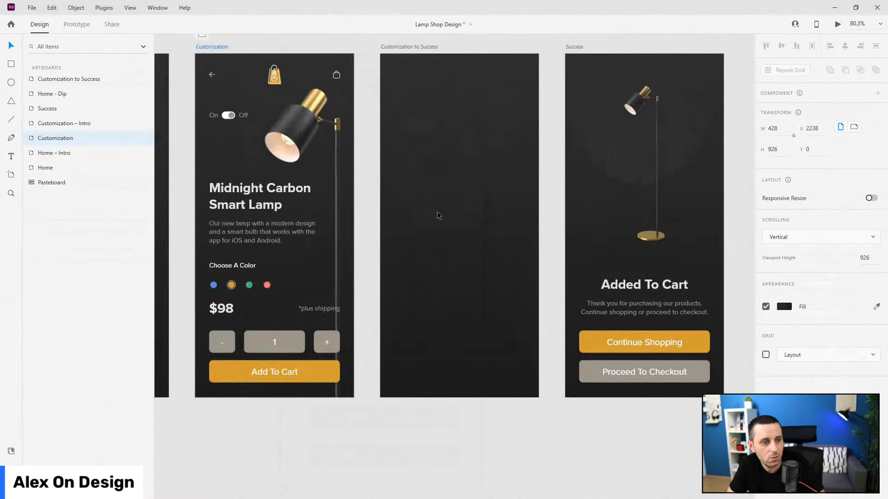
{"action": "double_click", "coordinate": [439, 216]}
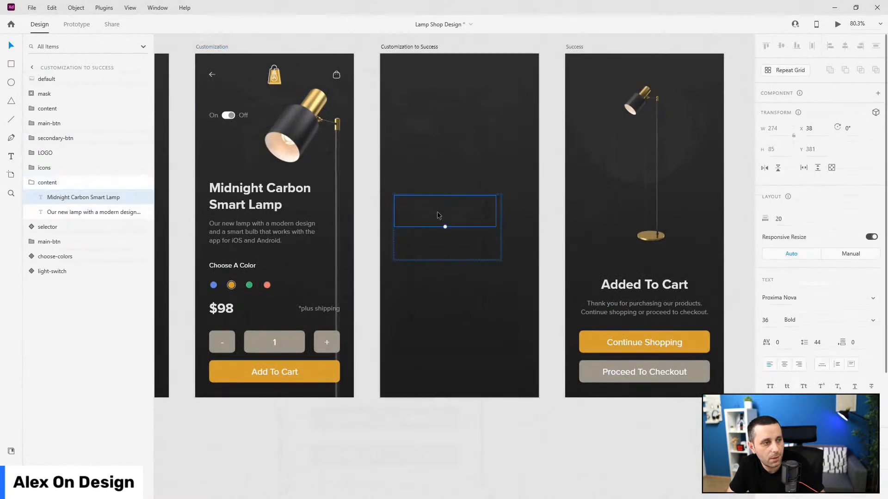
{"action": "left_click", "coordinate": [36, 184]}
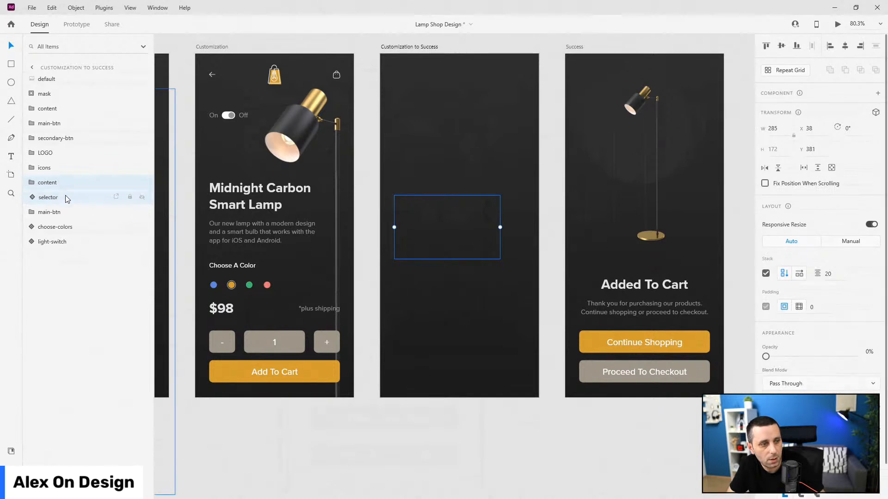
{"action": "left_click", "coordinate": [66, 198], "text": "shift"}
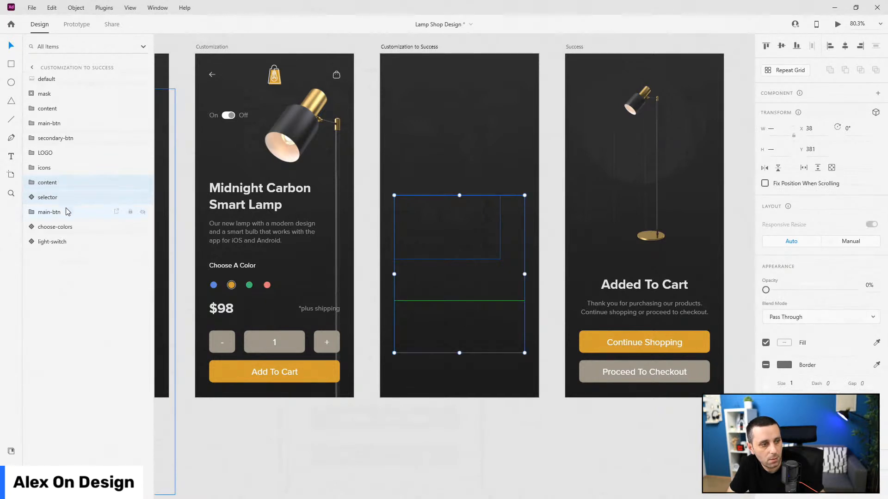
{"action": "left_click", "coordinate": [67, 211], "text": "shift"}
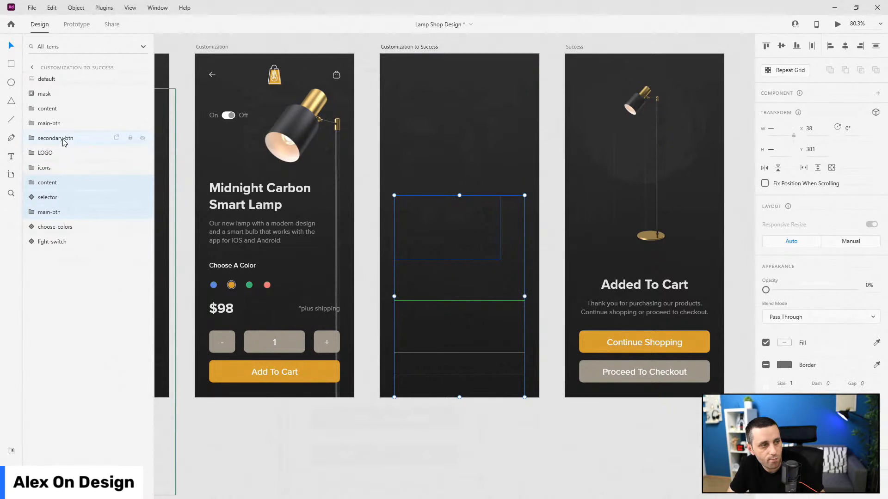
{"action": "key", "text": "Delete"}
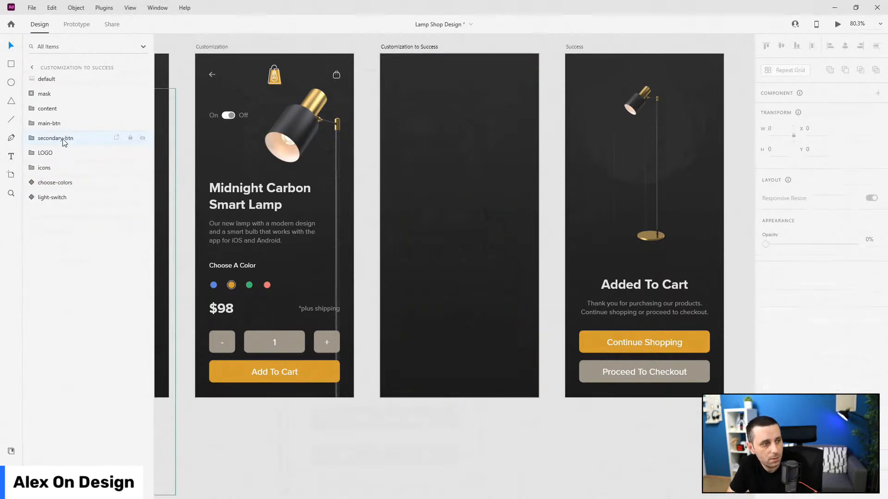
- Examine the hidden mask, content and button layers of Customization to Success, temporarily toggling their opacity, and compare them with the Customization layers
{"action": "left_click", "coordinate": [59, 95]}
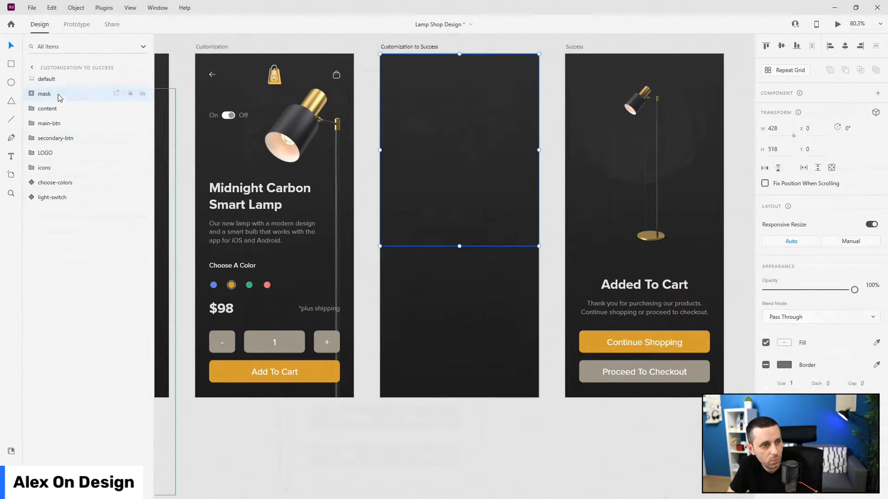
{"action": "left_click", "coordinate": [51, 108]}
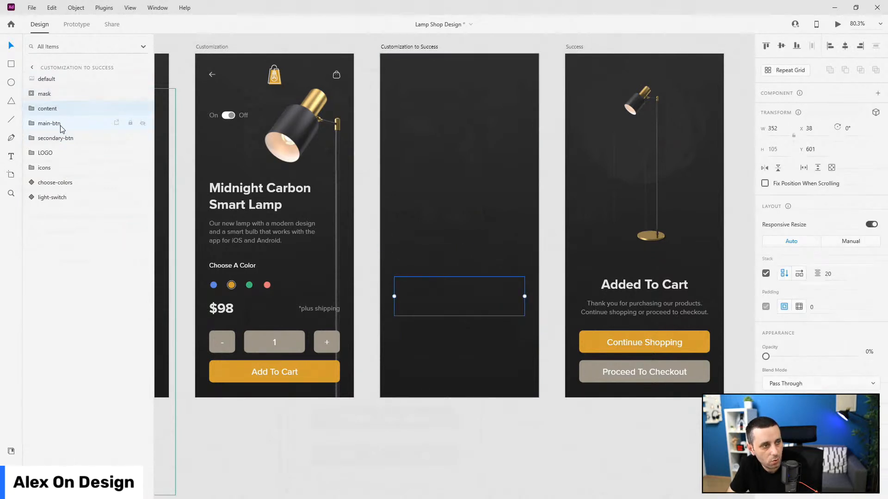
{"action": "left_click", "coordinate": [62, 126]}
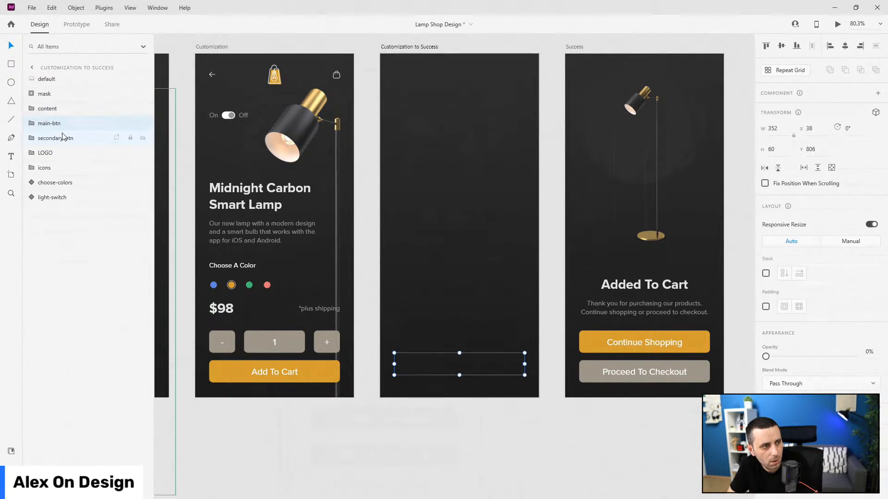
{"action": "left_click", "coordinate": [65, 140]}
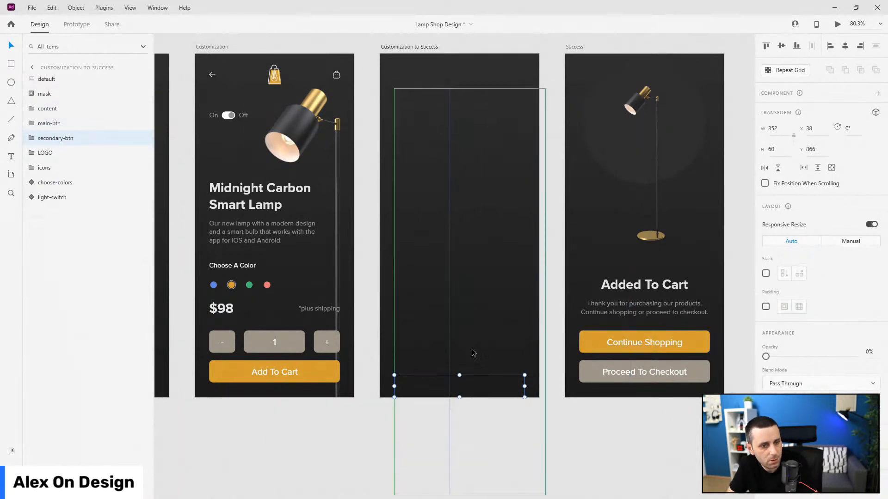
{"action": "left_click", "coordinate": [68, 120]}
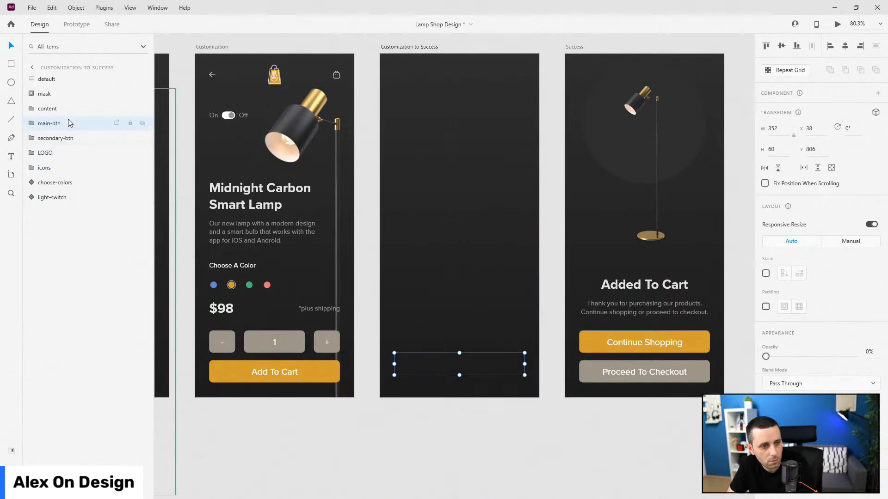
{"action": "key", "text": "0"}
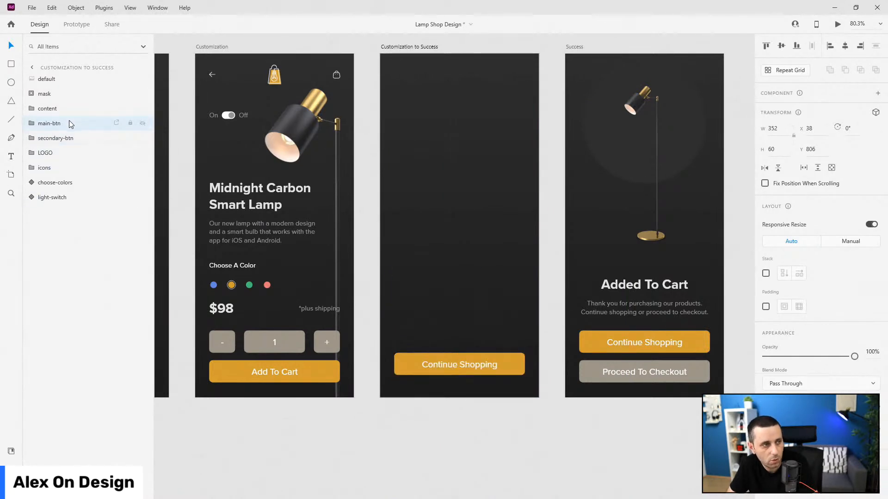
{"action": "key", "text": "0"}
{"action": "left_click", "coordinate": [69, 140]}
{"action": "key", "text": "0"}
{"action": "key", "text": "0"}
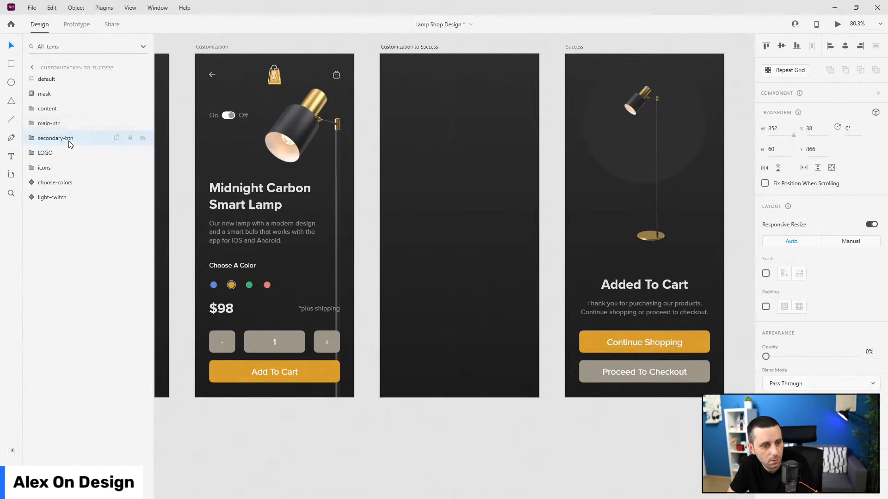
{"action": "left_click", "coordinate": [67, 116]}
{"action": "key", "text": "0"}
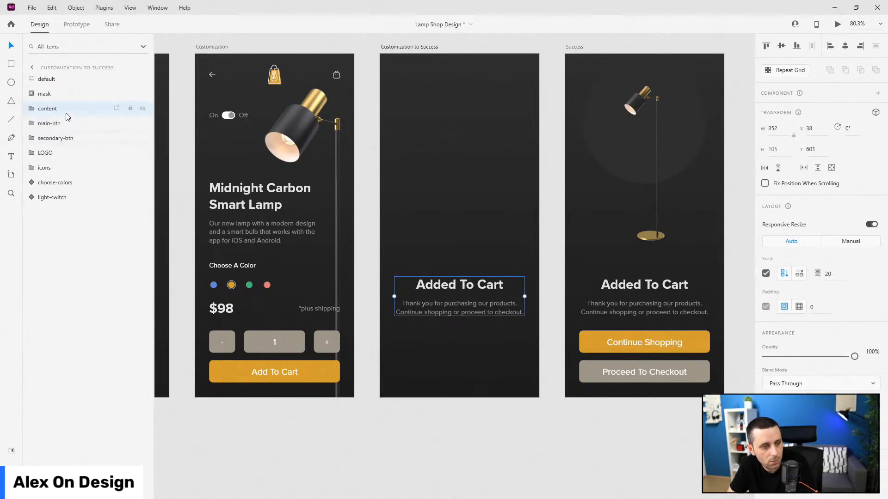
{"action": "key", "text": "0"}
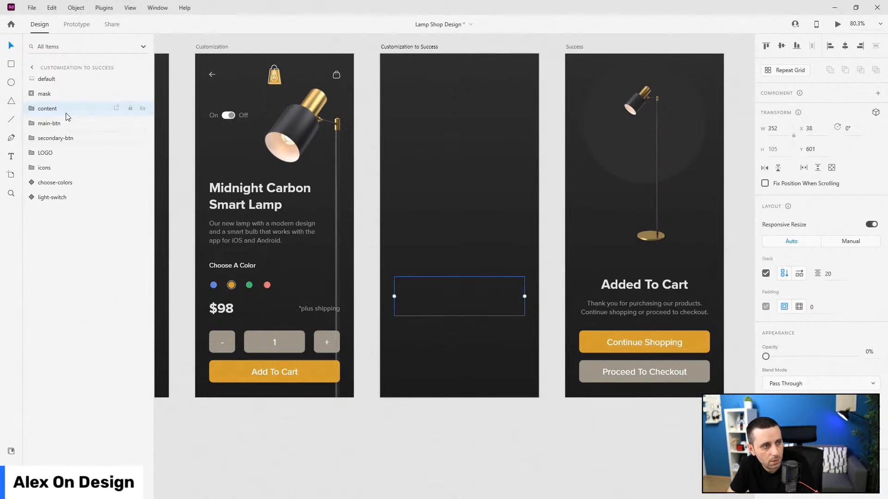
{"action": "left_click", "coordinate": [60, 95]}
{"action": "left_click", "coordinate": [270, 195]}
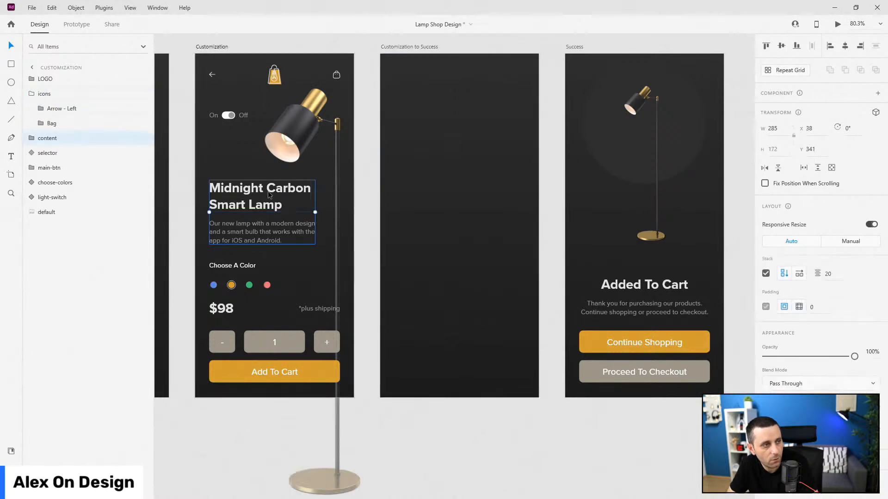
{"action": "left_click", "coordinate": [58, 97]}
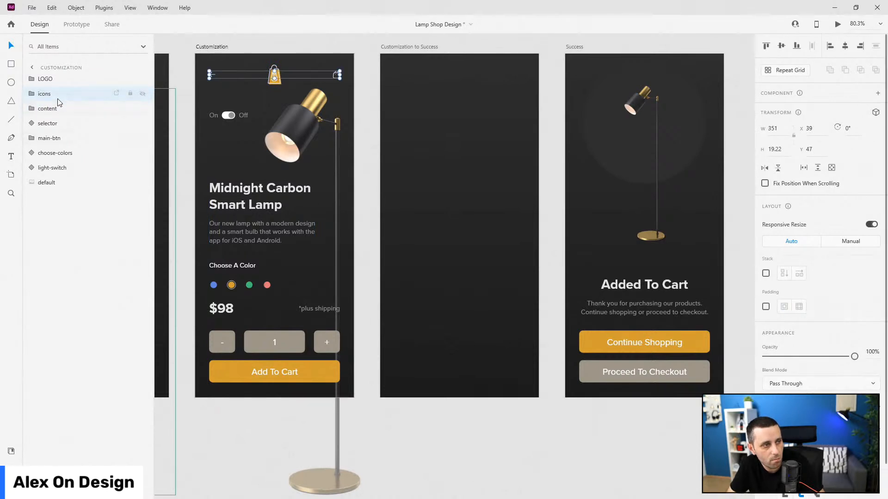
- Delete all remaining layers, from default through light-switch, from the Customization to Success artboard
{"action": "left_click", "coordinate": [469, 190]}
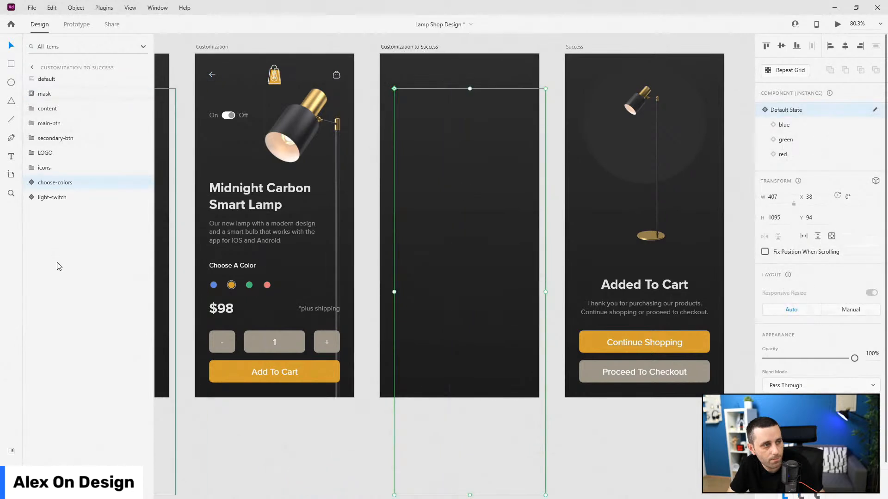
{"action": "left_click", "coordinate": [68, 198]}
{"action": "left_click", "coordinate": [56, 81], "text": "shift"}
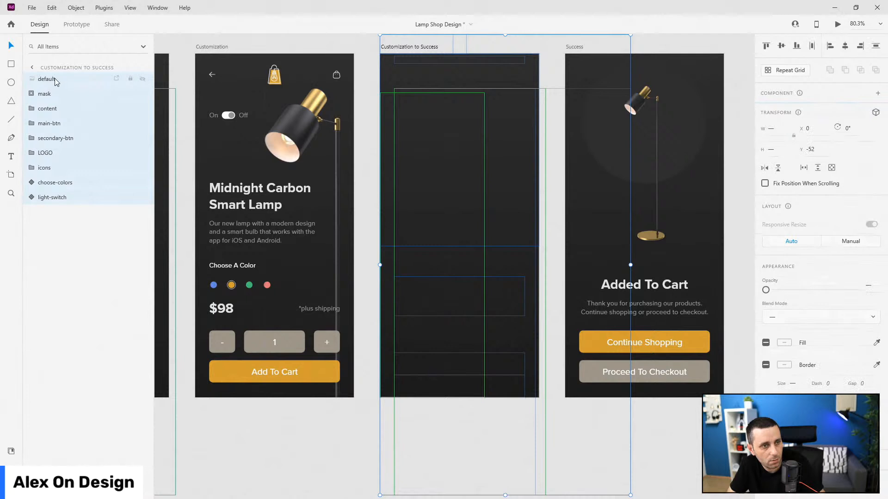
{"action": "key", "text": "Delete"}
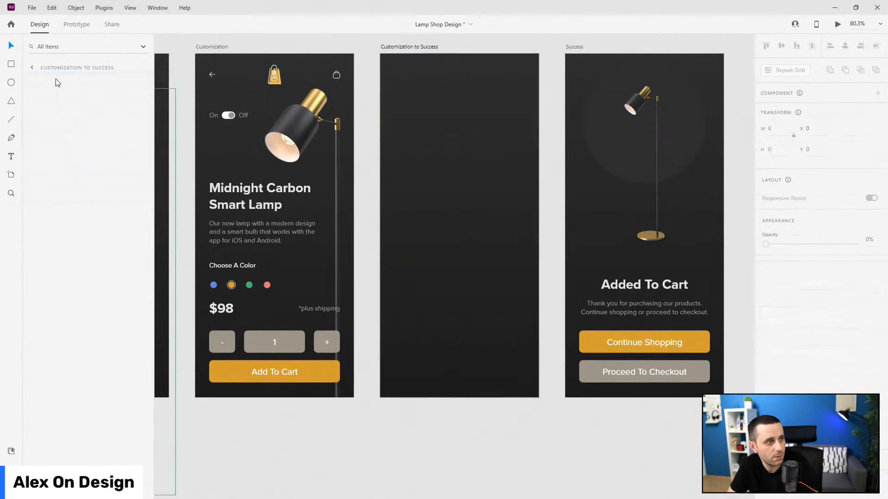
- Copy the lamp mask, Added To Cart content, main-btn and secondary-btn from Success into the Customization to Success artboard
{"action": "left_click", "coordinate": [649, 110]}
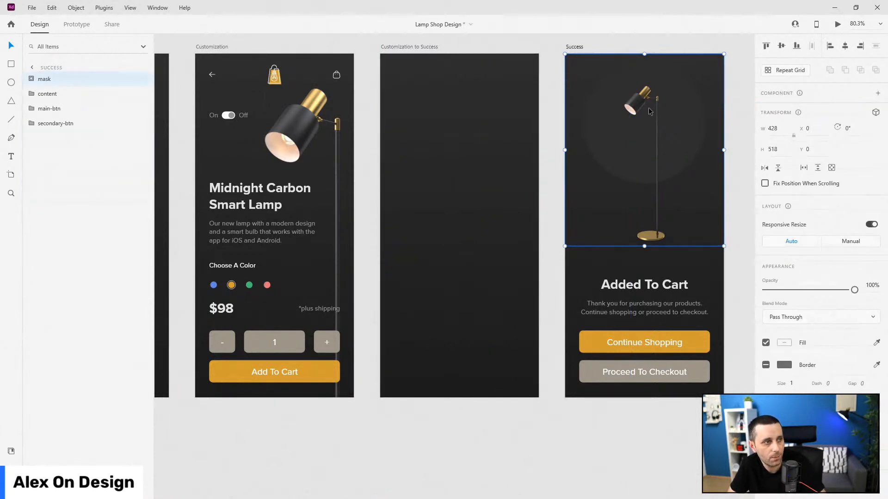
{"action": "left_click", "coordinate": [656, 296], "text": "shift"}
{"action": "left_click", "coordinate": [658, 342], "text": "shift"}
{"action": "left_click", "coordinate": [668, 373], "text": "shift"}
{"action": "key", "text": "ctrl+c"}
{"action": "left_click", "coordinate": [478, 277]}
{"action": "key", "text": "ctrl+v"}
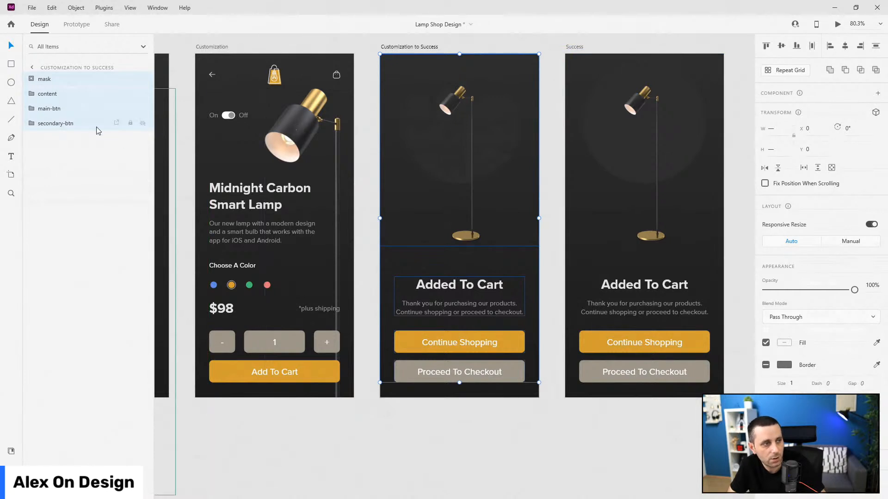
- Copy all Customization layers into Customization to Success, place them beneath the Success layers, and set their opacity to 0%
{"action": "left_click", "coordinate": [328, 166]}
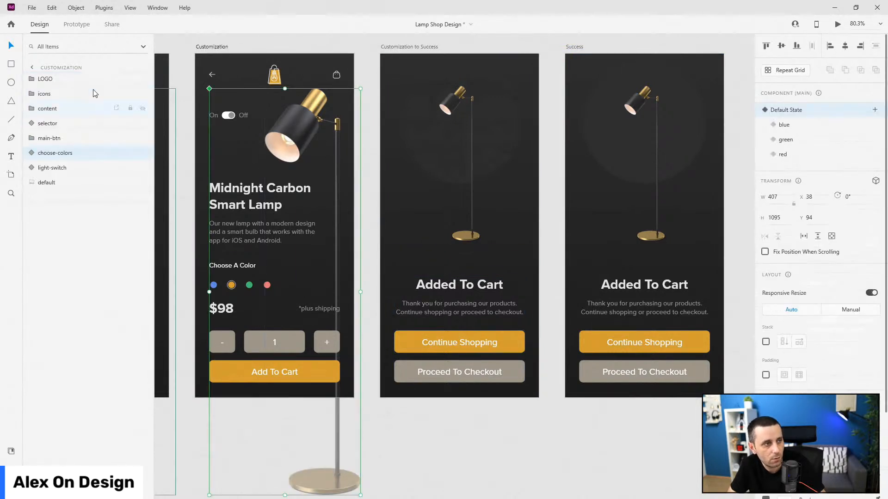
{"action": "left_click", "coordinate": [71, 80]}
{"action": "left_click", "coordinate": [73, 182], "text": "shift"}
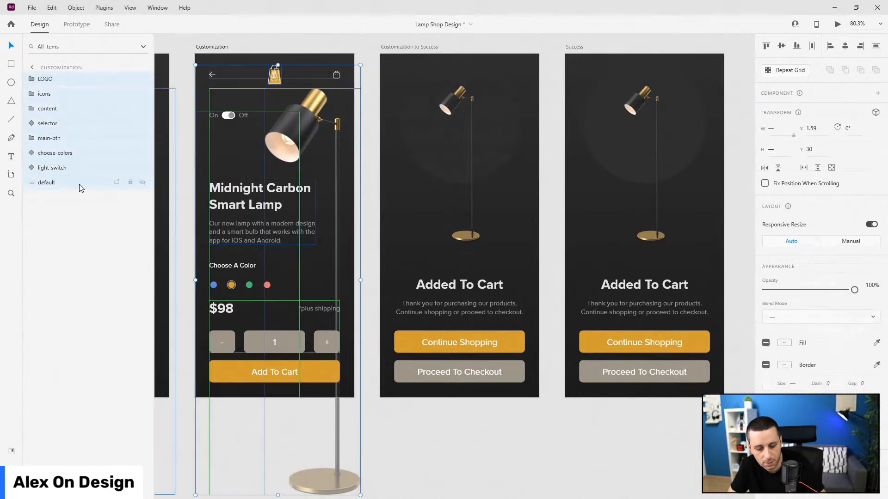
{"action": "left_click", "coordinate": [431, 192]}
{"action": "left_click", "coordinate": [68, 127]}
{"action": "key", "text": "ctrl+v"}
{"action": "left_click_drag", "start_coordinate": [67, 82], "coordinate": [76, 277]}
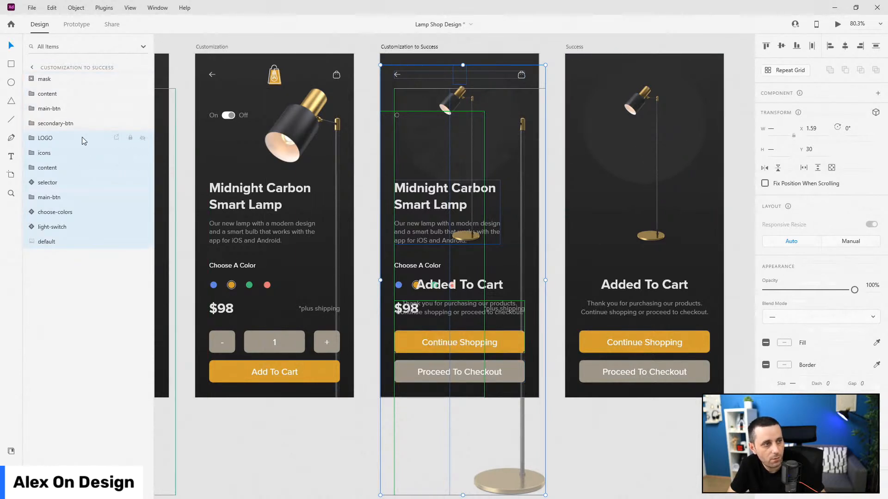
{"action": "key", "text": "0"}
{"action": "key", "text": "0"}
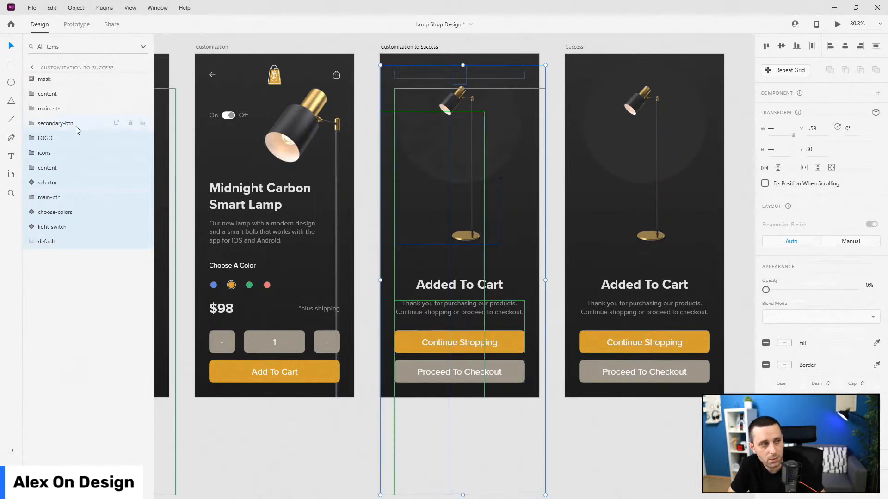
- Shrink the circle inside the Customization to Success mask to 18 by 18 and position it at X 205, Y 96 behind the lamp head
{"action": "left_click", "coordinate": [35, 80]}
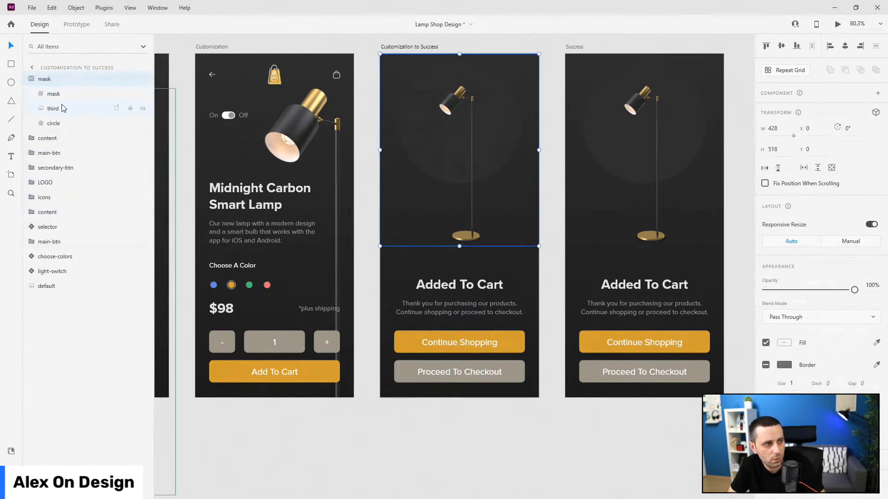
{"action": "left_click", "coordinate": [53, 123]}
{"action": "scroll", "coordinate": [493, 72], "scroll_direction": "up", "scroll_amount": 5}
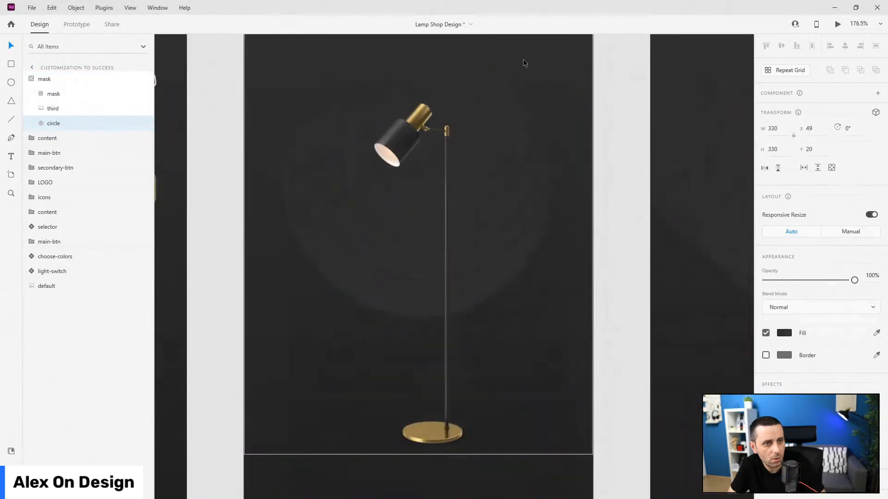
{"action": "left_click_drag", "start_coordinate": [554, 48], "coordinate": [441, 158]}
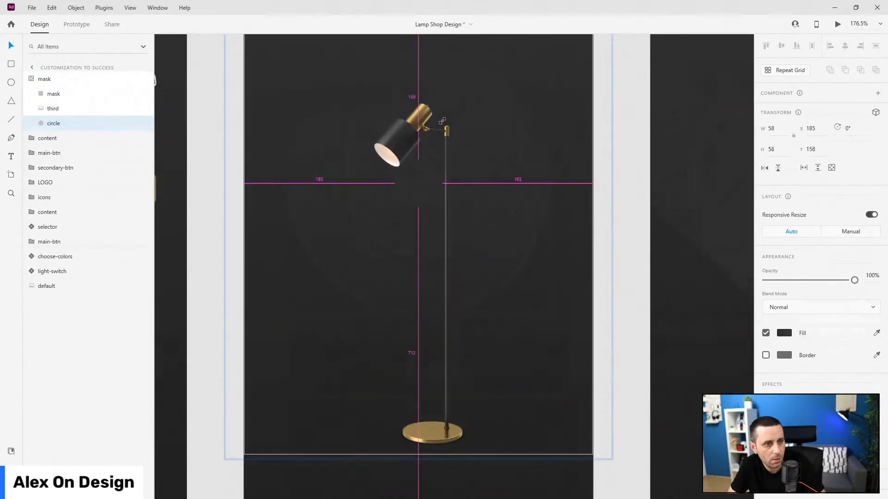
{"action": "scroll", "coordinate": [435, 119], "scroll_direction": "up", "scroll_amount": 5}
{"action": "key", "text": "shift+Up"}
{"action": "key", "text": "shift+Up"}
{"action": "key", "text": "shift+Up"}
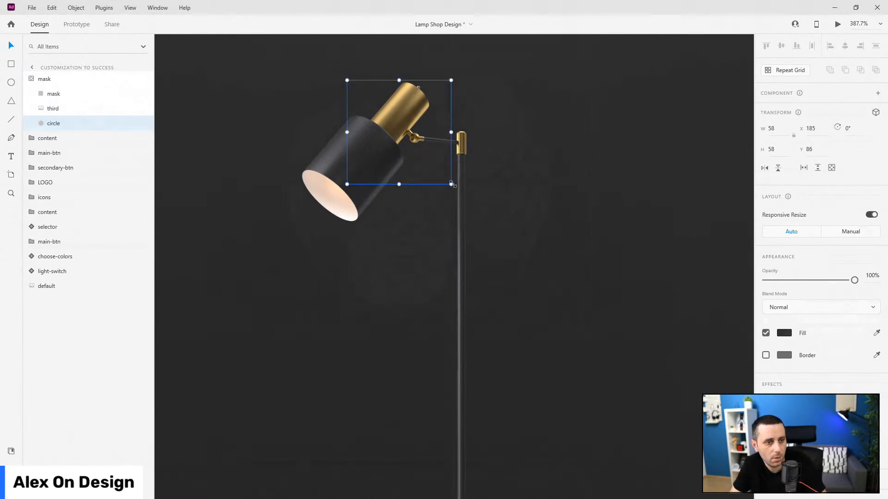
{"action": "left_click_drag", "start_coordinate": [446, 180], "coordinate": [414, 148]}
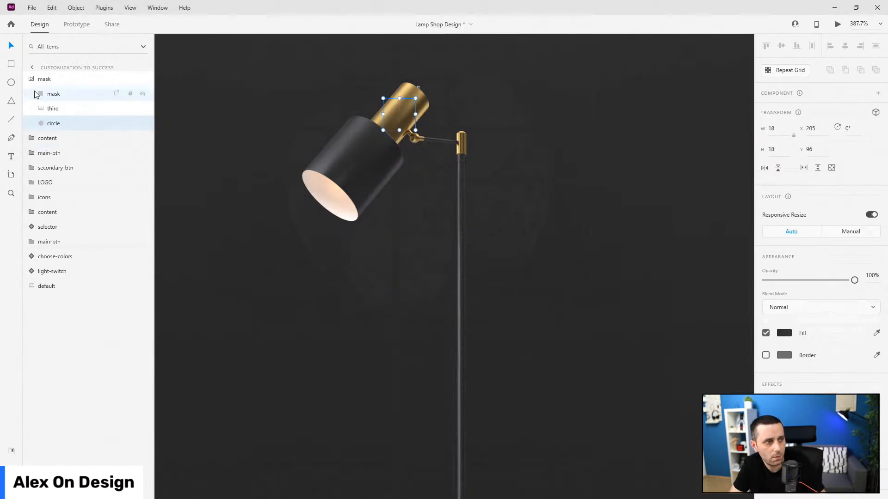
- Move the lamp image and circle inside the mask straight down together to Y 510, out of the mask's visible area
{"action": "left_click", "coordinate": [69, 109], "text": "shift"}
{"action": "scroll", "coordinate": [489, 196], "scroll_direction": "down", "scroll_amount": 8}
{"action": "key", "text": "shift+Down"}
{"action": "key", "text": "shift+Down"}
{"action": "key", "text": "shift+Down"}
{"action": "key", "text": "shift+Down"}
{"action": "key", "text": "shift+Down"}
{"action": "key", "text": "shift+Down"}
{"action": "key", "text": "shift+Down"}
{"action": "key", "text": "shift+Down"}
{"action": "key", "text": "shift+Down"}
{"action": "key", "text": "shift+Down"}
{"action": "key", "text": "shift+Down"}
{"action": "key", "text": "shift+Down"}
{"action": "key", "text": "shift+Down"}
{"action": "key", "text": "shift+Down"}
{"action": "key", "text": "shift+Down"}
{"action": "key", "text": "shift+Down"}
{"action": "key", "text": "shift+Down"}
{"action": "key", "text": "shift+Down"}
{"action": "key", "text": "shift+Down"}
{"action": "key", "text": "shift+Down"}
{"action": "key", "text": "shift+Down"}
{"action": "key", "text": "shift+Down"}
{"action": "key", "text": "shift+Down"}
{"action": "key", "text": "shift+Down"}
{"action": "key", "text": "shift+Down"}
{"action": "key", "text": "shift+Down"}
{"action": "key", "text": "shift+Down"}
{"action": "key", "text": "shift+Down"}
{"action": "key", "text": "shift+Down"}
{"action": "key", "text": "shift+Down"}
{"action": "key", "text": "shift+Down"}
{"action": "key", "text": "shift+Down"}
{"action": "key", "text": "shift+Down"}
{"action": "key", "text": "shift+Down"}
{"action": "key", "text": "shift+Down"}
{"action": "key", "text": "shift+Down"}
{"action": "key", "text": "shift+Down"}
{"action": "key", "text": "shift+Down"}
{"action": "key", "text": "shift+Down"}
{"action": "key", "text": "shift+Down"}
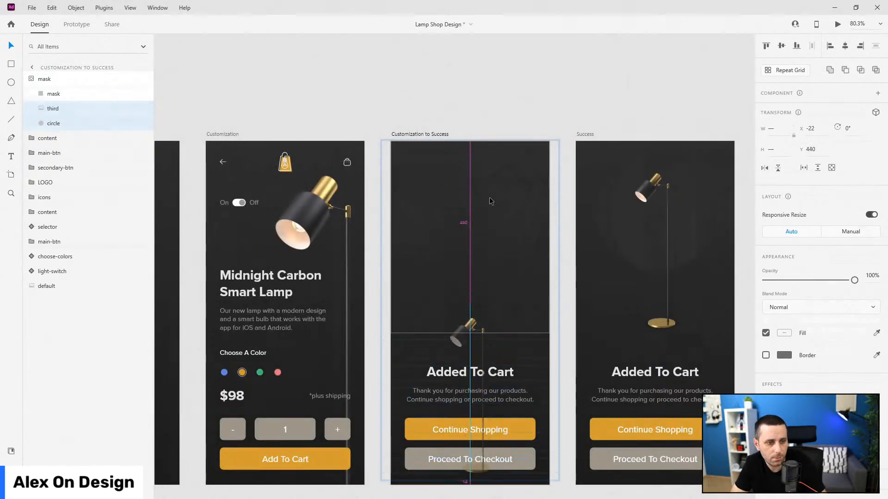
{"action": "left_click", "coordinate": [64, 80]}
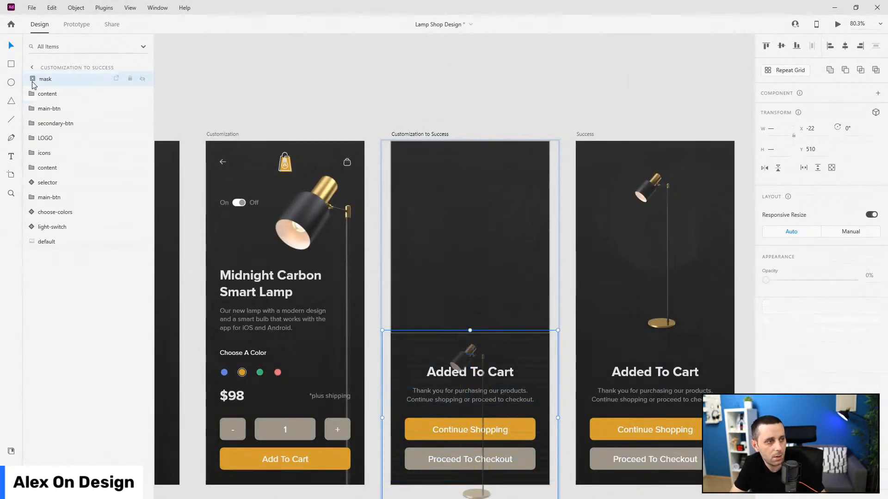
- Set the opacity of the Added To Cart content group in the Customization to Success artboard to 0%
{"action": "left_click", "coordinate": [51, 94]}
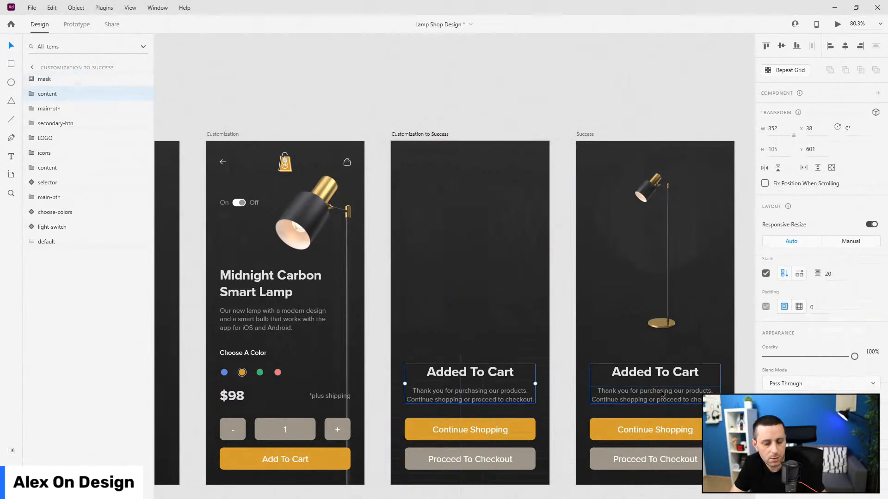
{"action": "key", "text": "0"}
{"action": "key", "text": "0"}
- Move the Continue Shopping and Proceed To Checkout buttons down 20 px together and set their opacity to 0%
{"action": "left_click", "coordinate": [51, 108]}
{"action": "left_click", "coordinate": [67, 123], "text": "shift"}
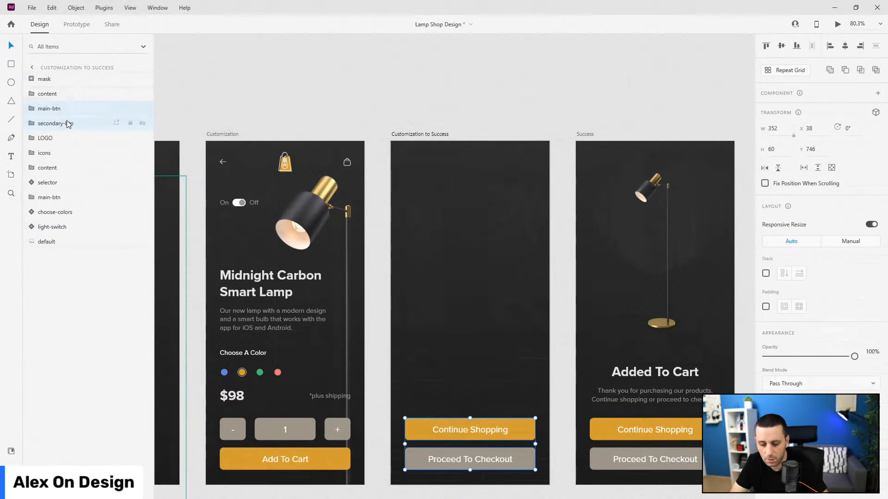
{"action": "key", "text": "shift+Down"}
{"action": "key", "text": "shift+Down"}
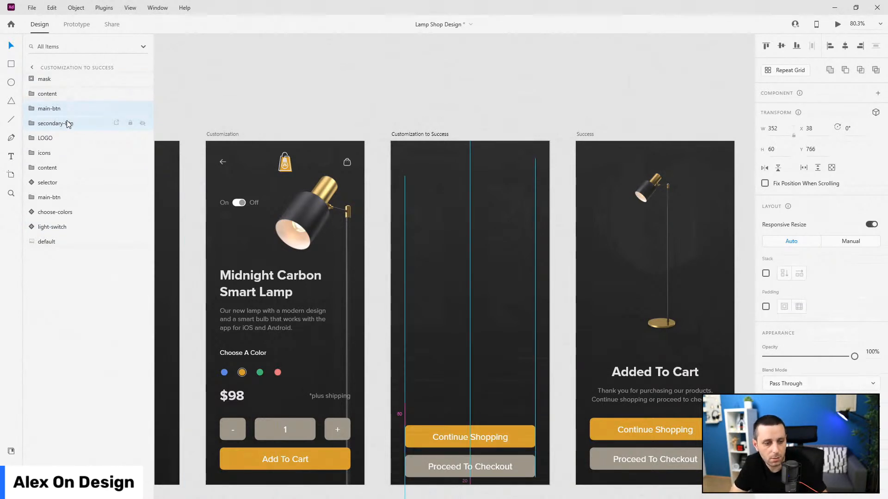
{"action": "key", "text": "0"}
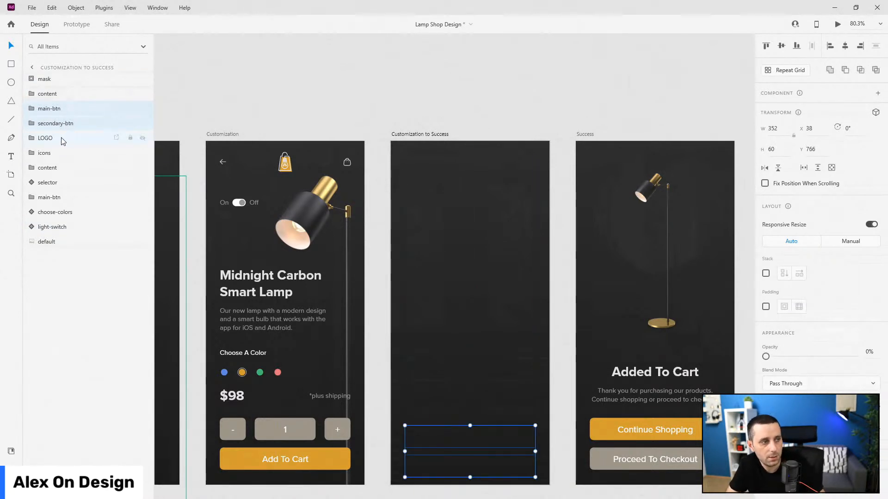
- Set the opacity of all the copied Customization layers, from LOGO through default, to 100%
{"action": "left_click", "coordinate": [61, 137]}
{"action": "left_click", "coordinate": [67, 240], "text": "shift"}
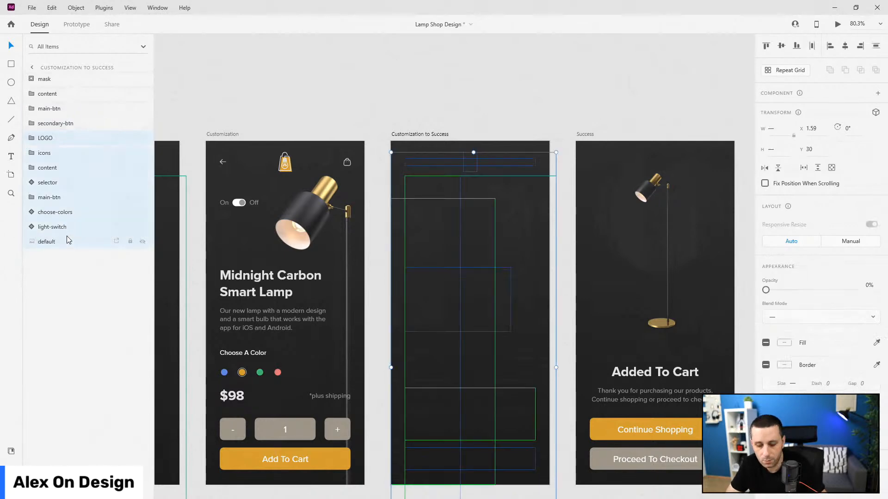
{"action": "key", "text": "0"}
- Move the LOGO straight up above the Customization to Success artboard to Y -51 and set its opacity to 0%
{"action": "left_click", "coordinate": [69, 139]}
{"action": "scroll", "coordinate": [512, 133], "scroll_direction": "up", "scroll_amount": 3}
{"action": "scroll", "coordinate": [511, 133], "scroll_direction": "up", "scroll_amount": 2}
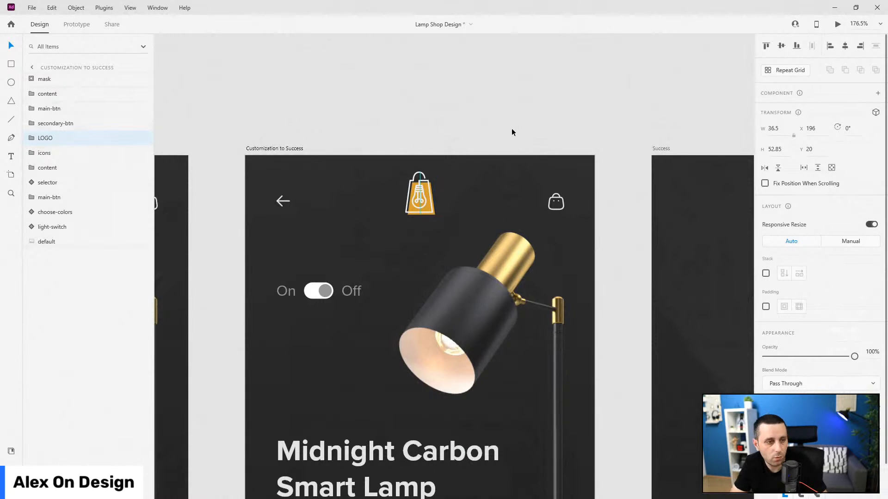
{"action": "key", "text": "shift+Up"}
{"action": "key", "text": "shift+Up"}
{"action": "key", "text": "shift+Up"}
{"action": "key", "text": "shift+Up"}
{"action": "key", "text": "shift+Up"}
{"action": "key", "text": "shift+Up"}
{"action": "key", "text": "shift+Up"}
{"action": "key", "text": "shift+Up"}
{"action": "key", "text": "Up"}
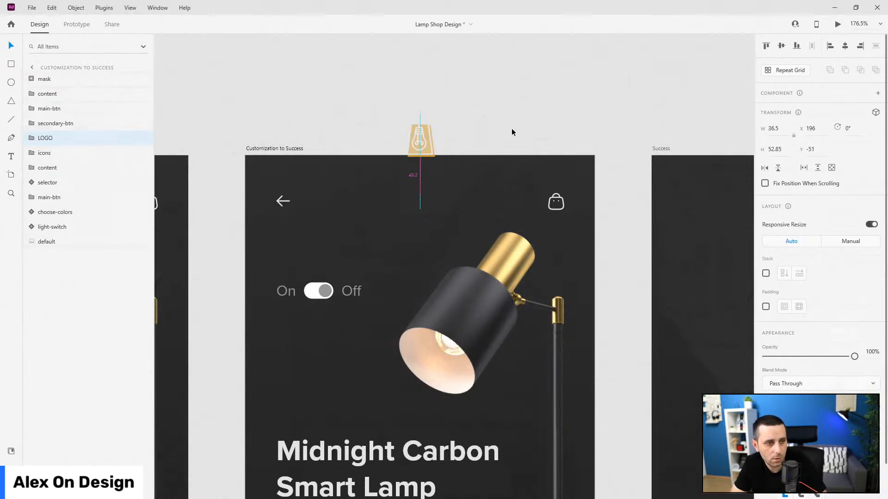
{"action": "key", "text": "0"}
- Move the icons group up to Y 7 and set its opacity to 0%
{"action": "left_click", "coordinate": [52, 154]}
{"action": "key", "text": "shift+Up"}
{"action": "key", "text": "shift+Up"}
{"action": "key", "text": "shift+Up"}
{"action": "key", "text": "shift+Up"}
{"action": "key", "text": "0"}
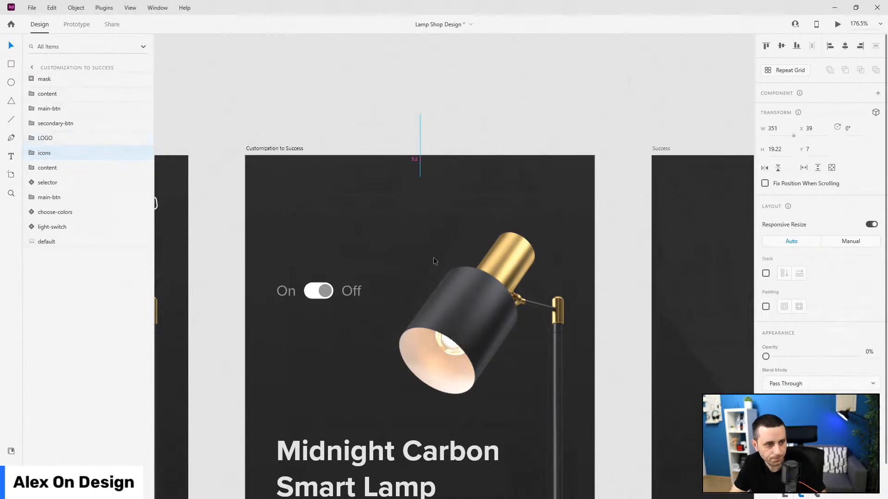
- Shift the default lamp image horizontally to the right, to X 268
{"action": "scroll", "coordinate": [428, 262], "scroll_direction": "down", "scroll_amount": 6}
{"action": "left_click", "coordinate": [46, 241]}
{"action": "scroll", "coordinate": [464, 272], "scroll_direction": "up", "scroll_amount": 2}
{"action": "key", "text": "shift+Right"}
{"action": "key", "text": "shift+Right"}
{"action": "key", "text": "shift+Right"}
{"action": "key", "text": "shift+Right"}
{"action": "key", "text": "shift+Right"}
{"action": "key", "text": "shift+Right"}
{"action": "key", "text": "shift+Right"}
{"action": "key", "text": "shift+Right"}
{"action": "scroll", "coordinate": [458, 268], "scroll_direction": "up", "scroll_amount": 3}
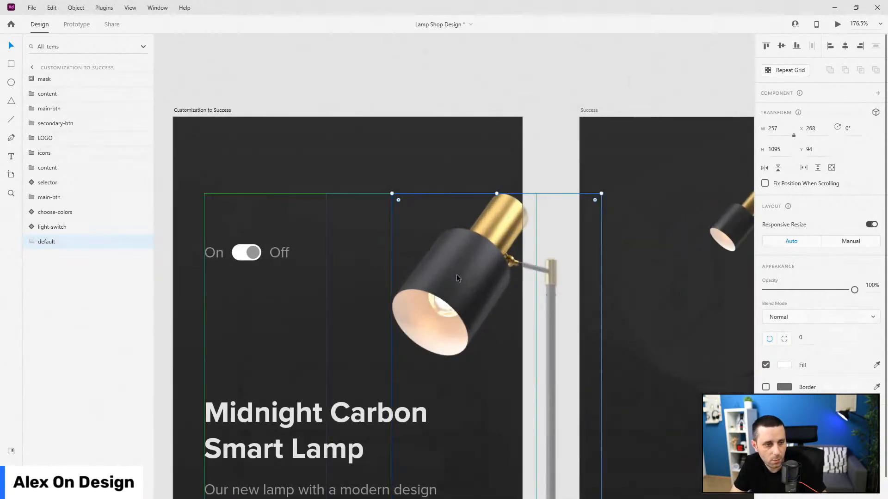
- Hide the choose-colors lamp copy, and place the default lamp image beyond the artboard's right edge at X 420 with 0% opacity
{"action": "left_click", "coordinate": [460, 279]}
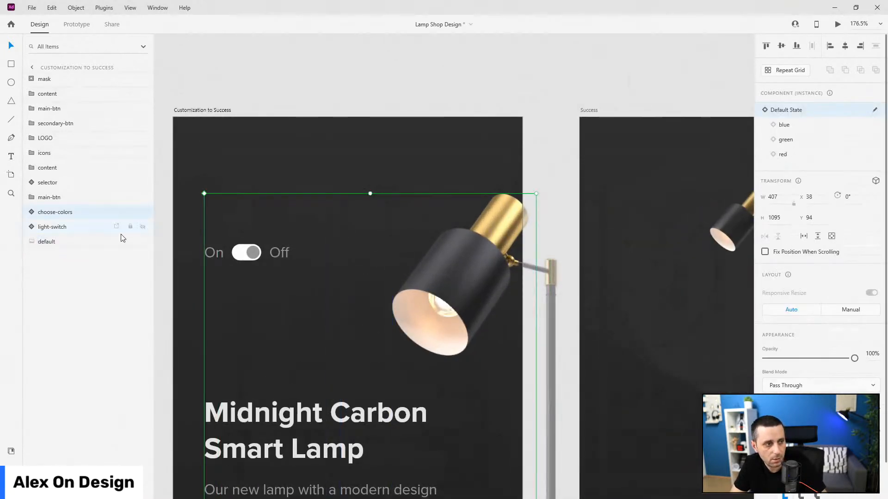
{"action": "double_click", "coordinate": [564, 278]}
{"action": "left_click_drag", "start_coordinate": [551, 277], "coordinate": [675, 270]}
{"action": "key", "text": "0"}
{"action": "key", "text": "0"}
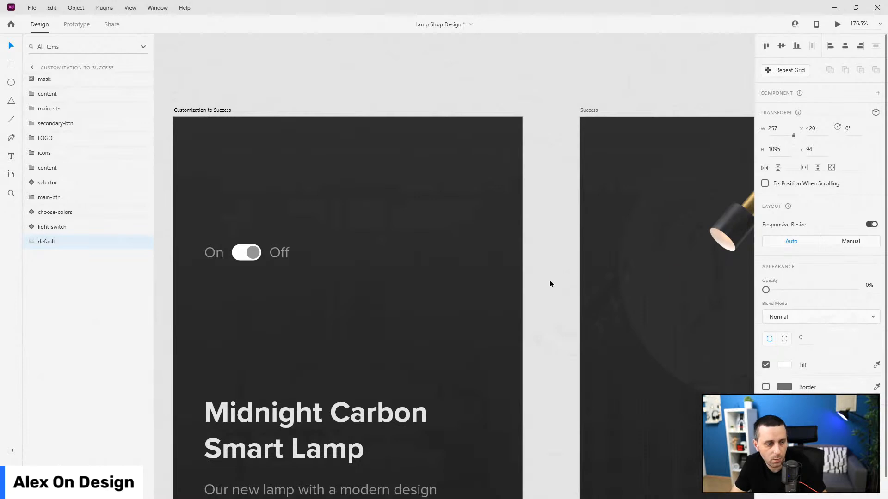
- Move the On/Off toggle inside the light-switch component up to Y 135 and set its opacity to 0%
{"action": "scroll", "coordinate": [522, 259], "scroll_direction": "down", "scroll_amount": 5}
{"action": "scroll", "coordinate": [402, 221], "scroll_direction": "down", "scroll_amount": 1}
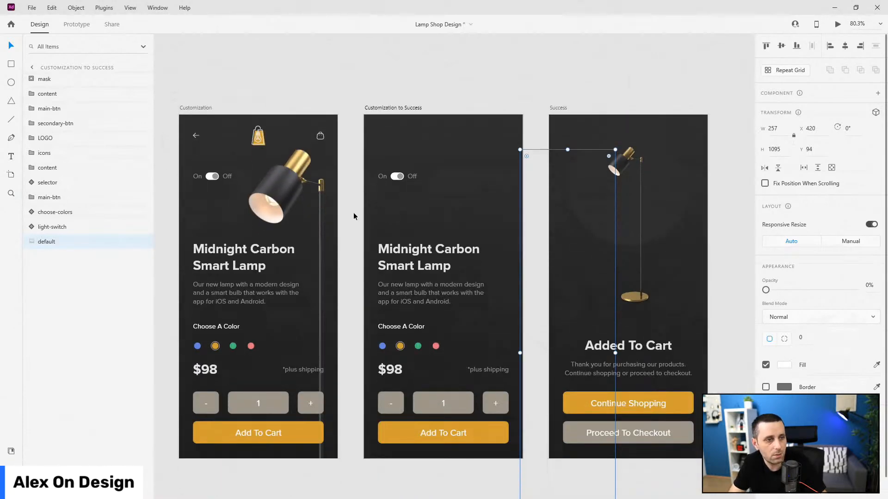
{"action": "double_click", "coordinate": [411, 177]}
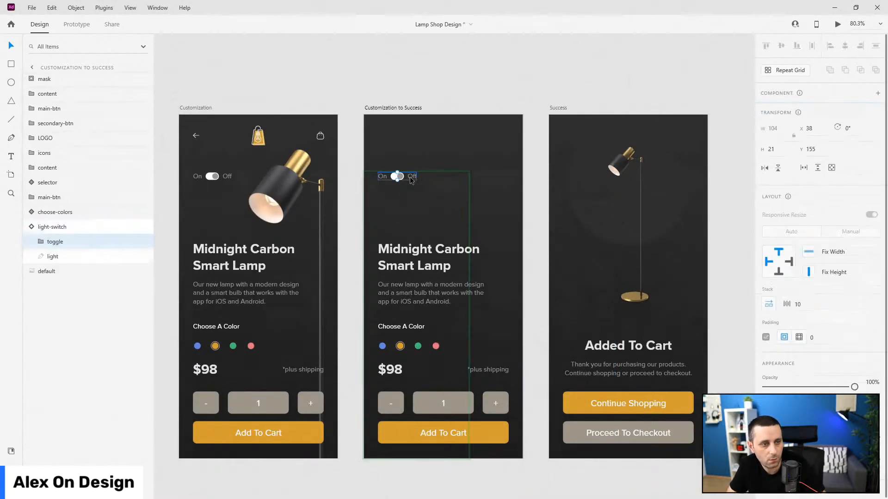
{"action": "key", "text": "shift+Up"}
{"action": "key", "text": "shift+Up"}
{"action": "key", "text": "0"}
{"action": "key", "text": "0"}
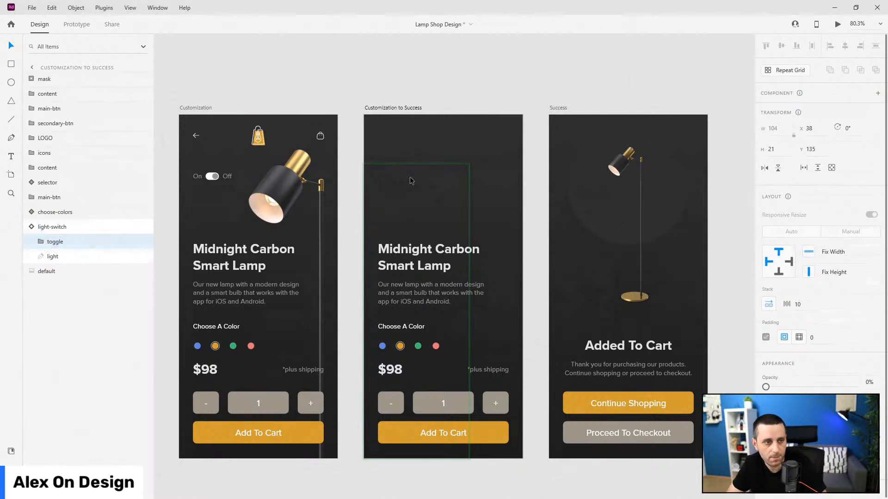
- Set the opacity of the Midnight Carbon Smart Lamp text and the colors group inside choose-colors to 0%
{"action": "left_click", "coordinate": [426, 263]}
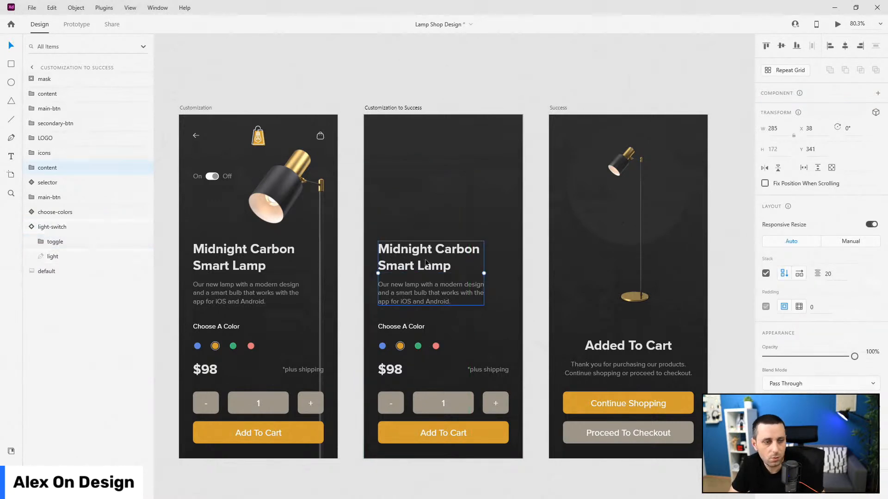
{"action": "key", "text": "0"}
{"action": "key", "text": "0"}
{"action": "left_click", "coordinate": [404, 333]}
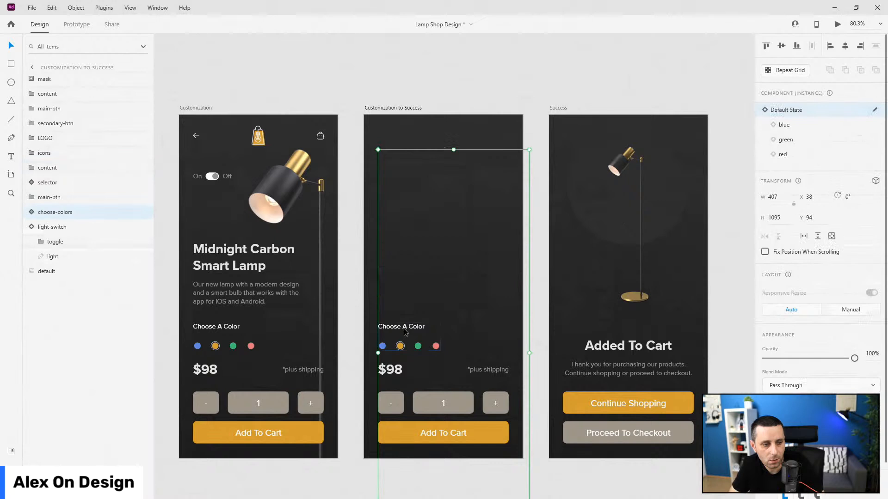
{"action": "double_click", "coordinate": [405, 334]}
{"action": "key", "text": "0"}
{"action": "key", "text": "0"}
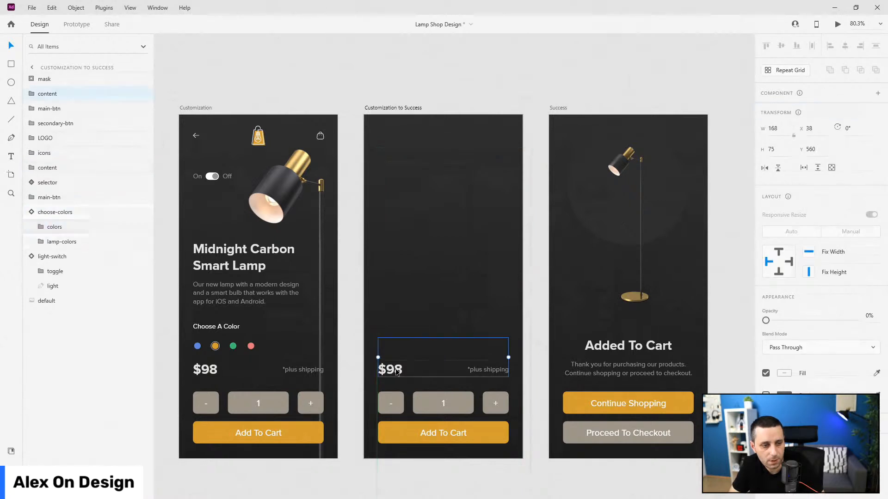
{"action": "left_click", "coordinate": [397, 373]}
{"action": "key", "text": "0"}
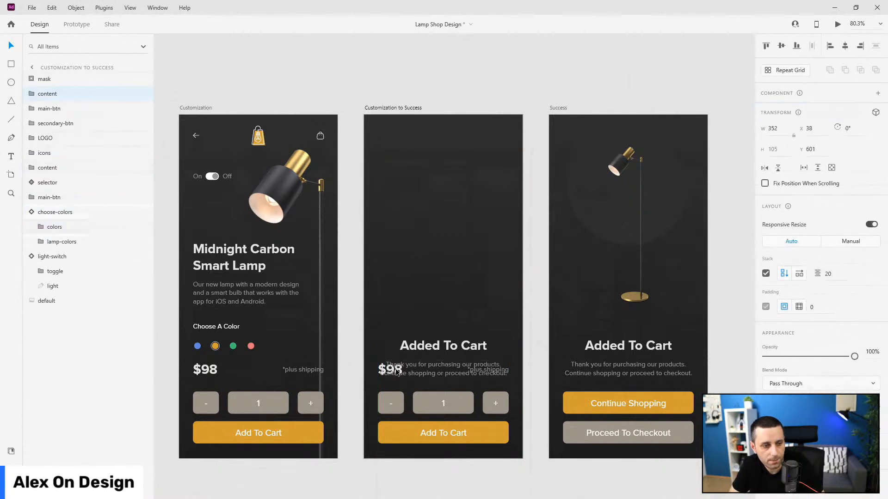
{"action": "key", "text": "0"}
{"action": "key", "text": "0"}
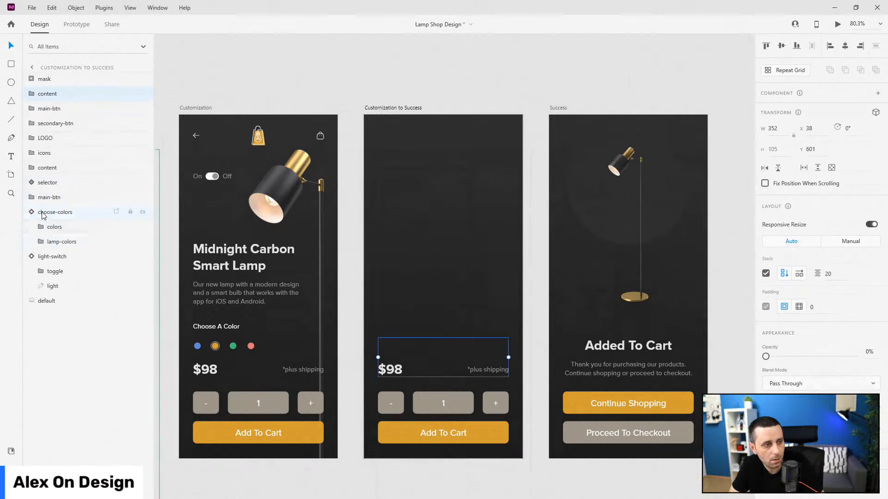
- Collapse the choose-colors and light-switch components and set the price and quantity selector's opacity to 0%
{"action": "left_click", "coordinate": [35, 213]}
{"action": "left_click", "coordinate": [47, 227]}
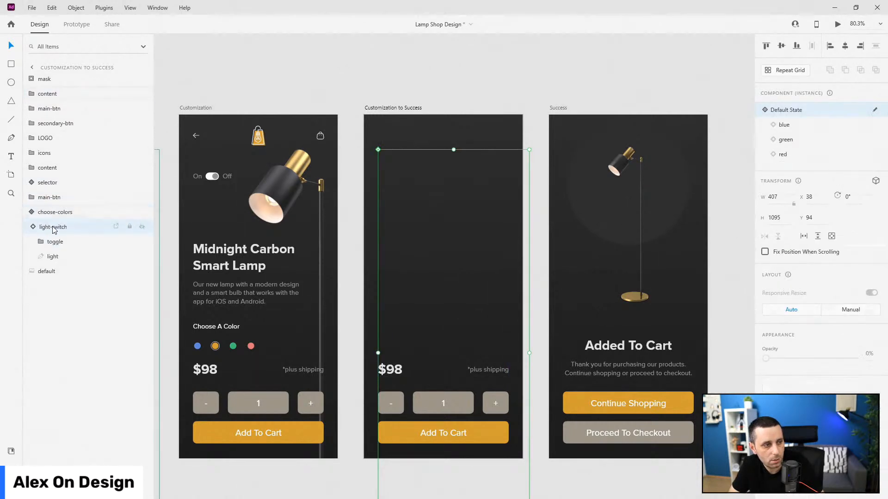
{"action": "left_click", "coordinate": [31, 227]}
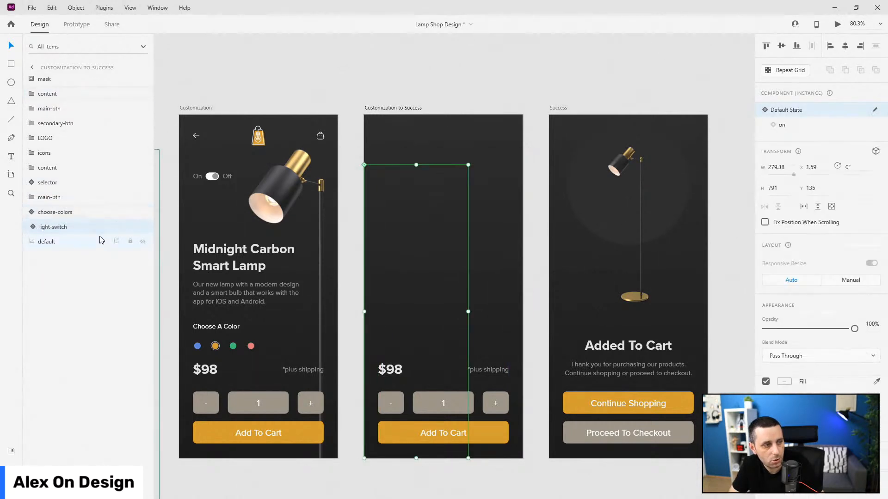
{"action": "left_click", "coordinate": [58, 183]}
{"action": "key", "text": "0"}
{"action": "key", "text": "0"}
- Move the Add To Cart button down to Y 846 and set its opacity to 0%
{"action": "left_click", "coordinate": [59, 199]}
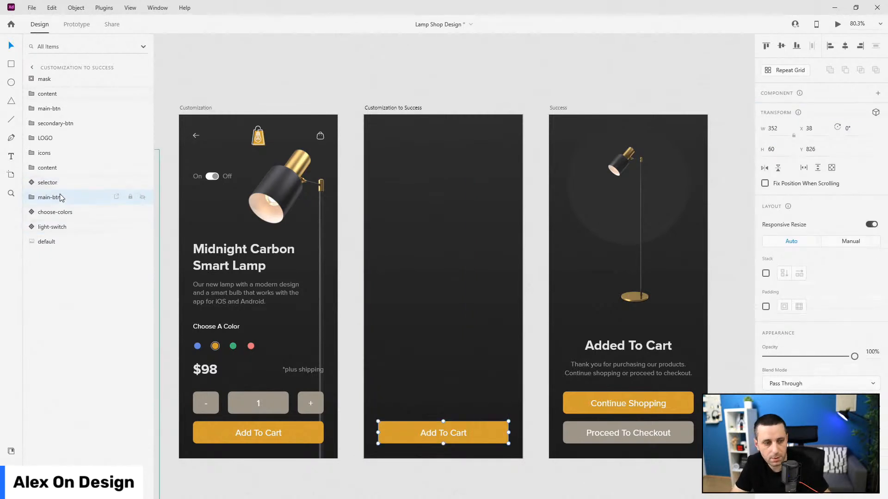
{"action": "key", "text": "shift+Down"}
{"action": "key", "text": "shift+Down"}
{"action": "key", "text": "0"}
{"action": "key", "text": "0"}
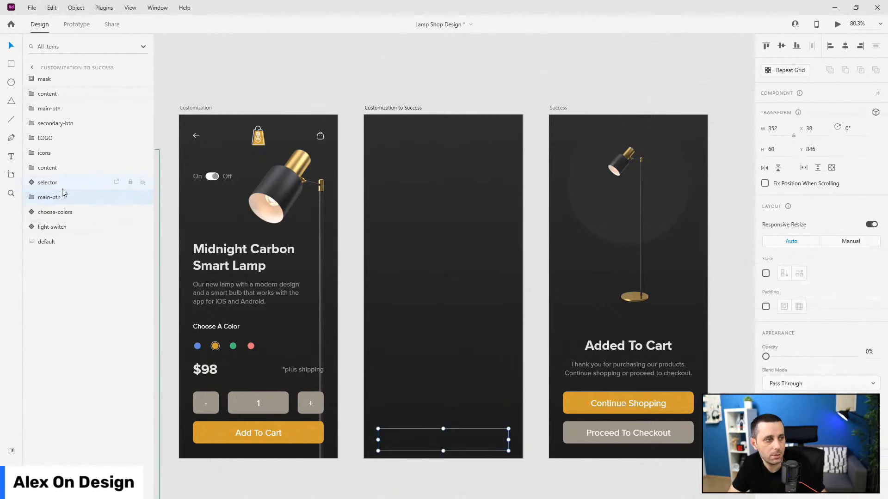
- Preview the prototype from the Customization artboard and test the Add To Cart transition to Success
{"action": "left_click", "coordinate": [196, 107]}
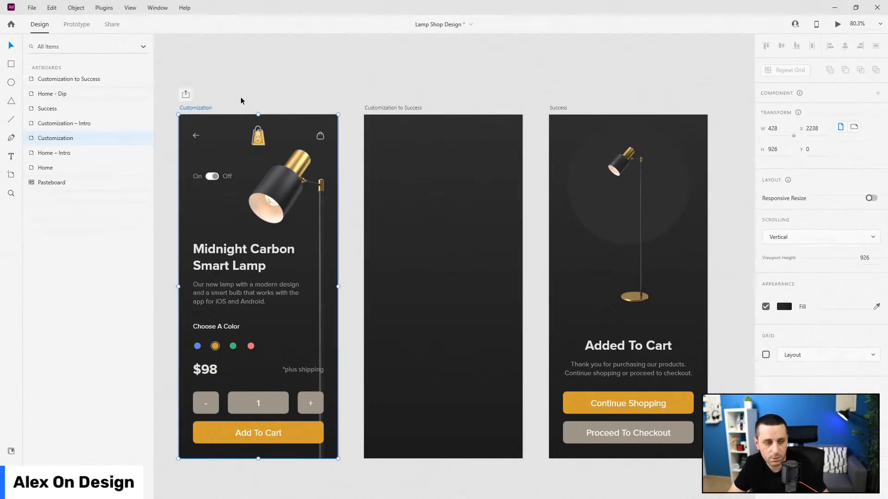
{"action": "key", "text": "ctrl+Return"}
{"action": "left_click", "coordinate": [409, 474]}
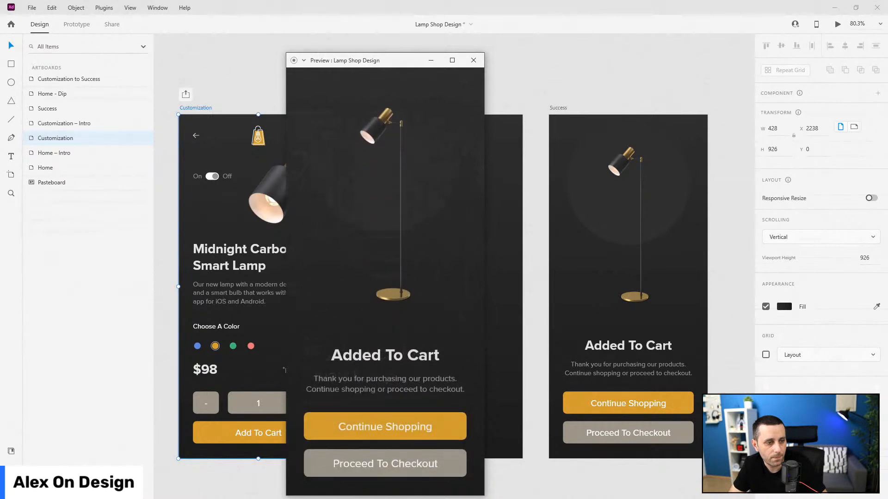
{"action": "left_click", "coordinate": [473, 60]}
- Examine the Success artboard's content, button and mask layers and the contents of their groups
{"action": "left_click", "coordinate": [629, 348]}
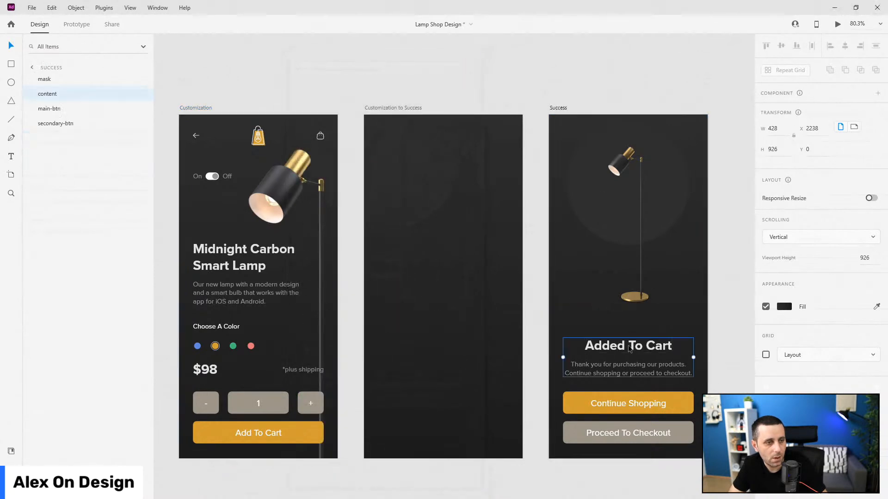
{"action": "scroll", "coordinate": [438, 311], "scroll_direction": "down", "scroll_amount": 2}
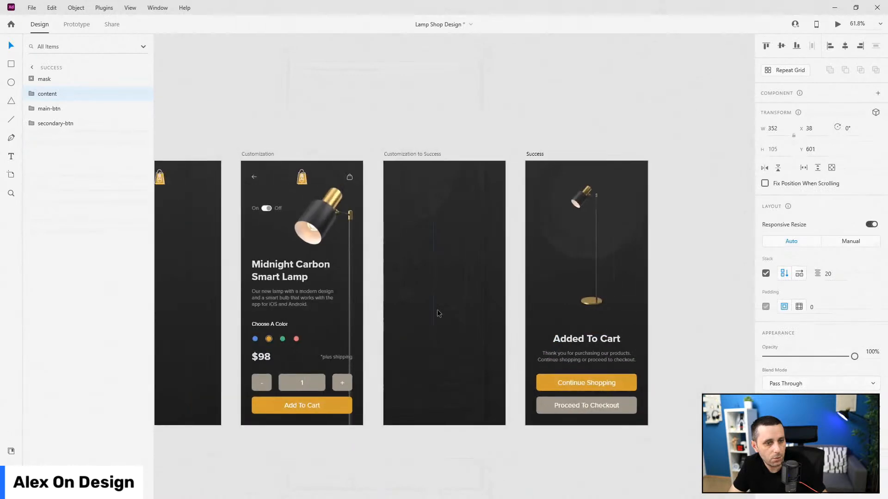
{"action": "left_click", "coordinate": [52, 108]}
{"action": "left_click", "coordinate": [55, 122]}
{"action": "left_click", "coordinate": [33, 93]}
{"action": "left_click", "coordinate": [33, 92]}
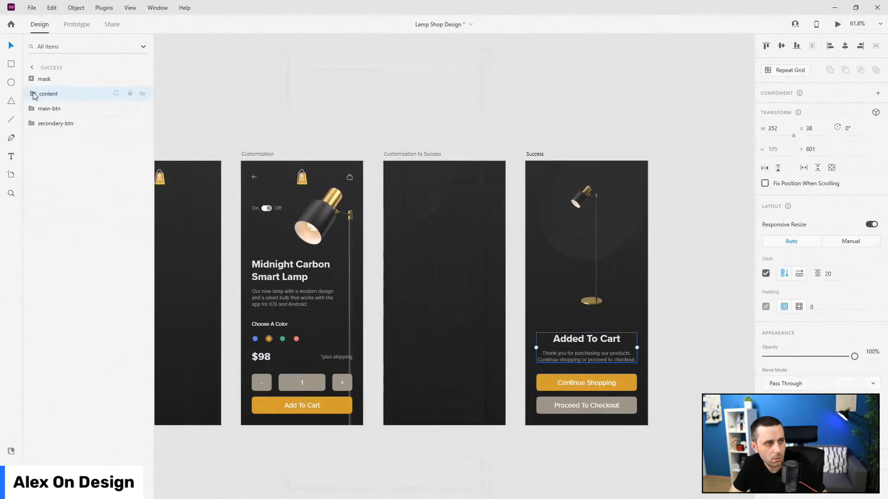
{"action": "left_click", "coordinate": [41, 82]}
{"action": "left_click", "coordinate": [33, 81]}
{"action": "left_click", "coordinate": [32, 81]}
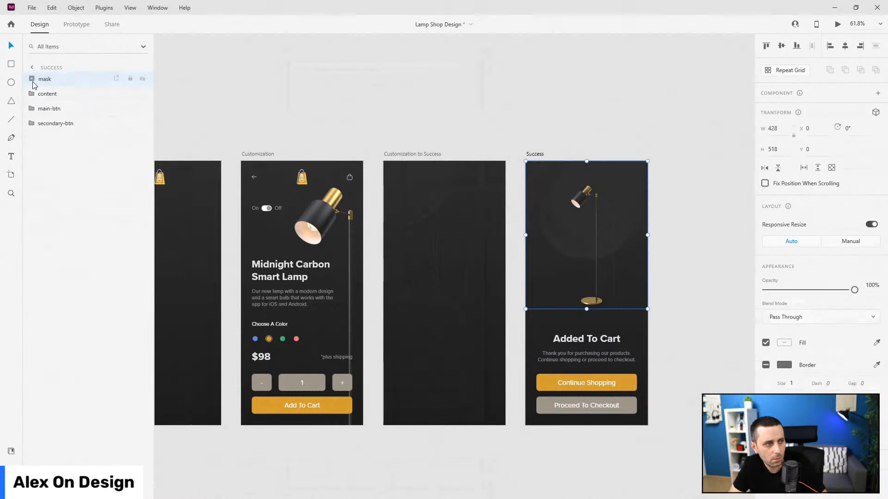
- Preview the Customization artboard again and replay the Add To Cart animation
{"action": "left_click", "coordinate": [423, 154]}
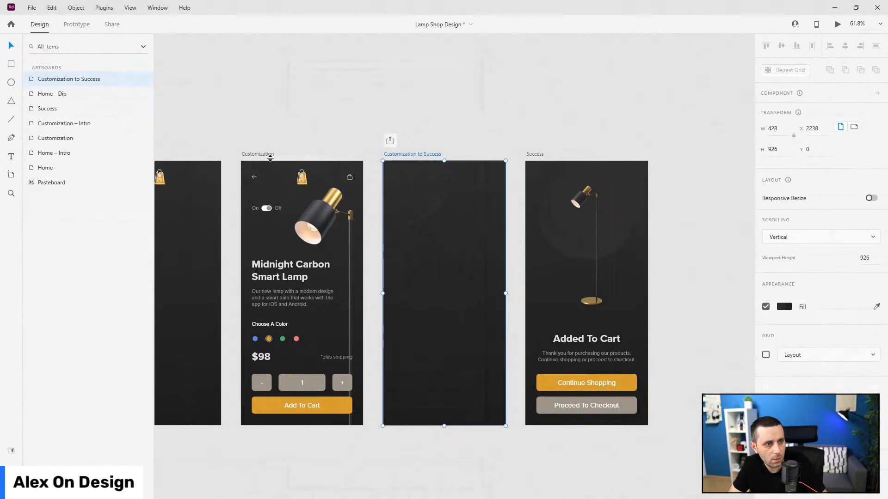
{"action": "left_click", "coordinate": [271, 156]}
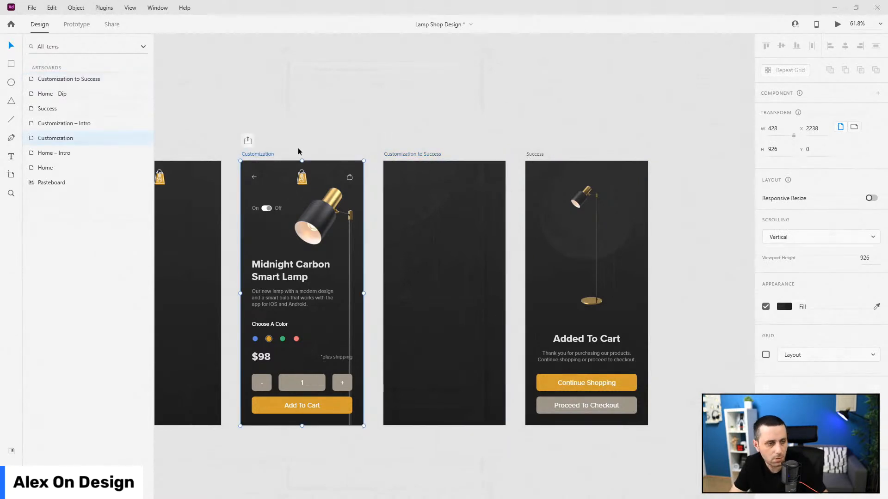
{"action": "key", "text": "ctrl+Return"}
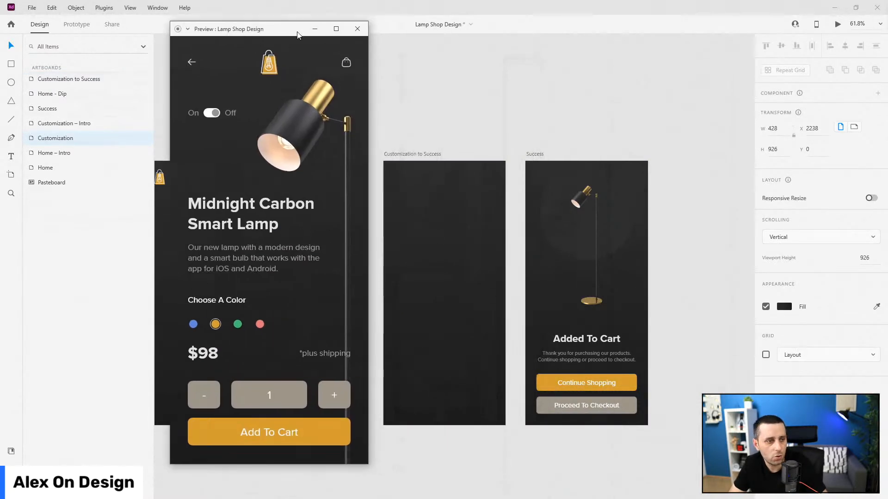
{"action": "left_click", "coordinate": [312, 427]}
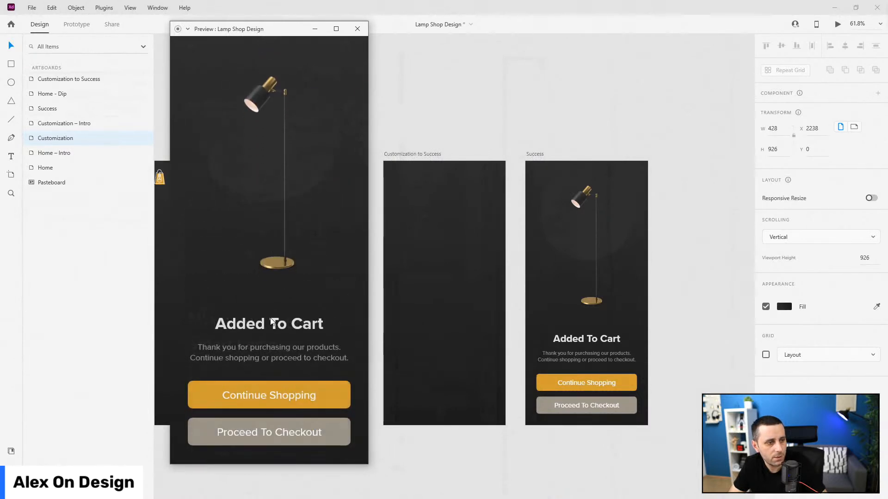
{"action": "left_click", "coordinate": [357, 27]}
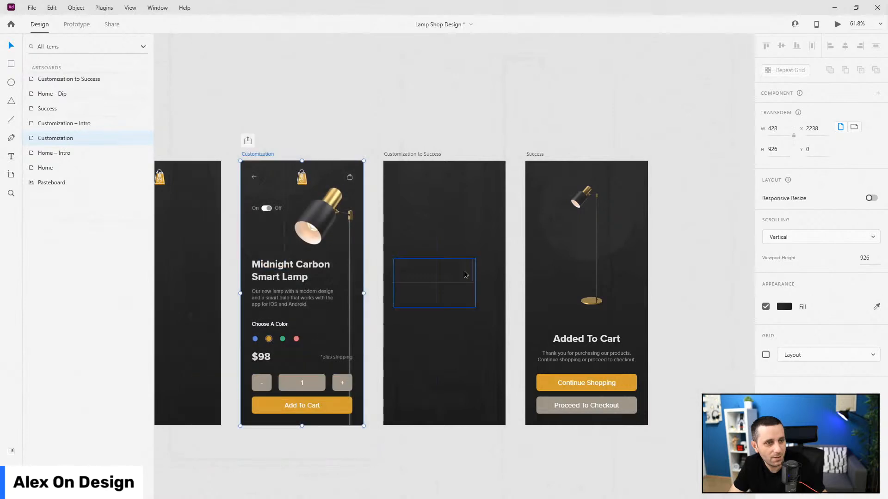
- Check the mask layer on the Customization to Success artboard, then deselect it and save the document
{"action": "left_click", "coordinate": [414, 268]}
{"action": "left_click", "coordinate": [37, 79]}
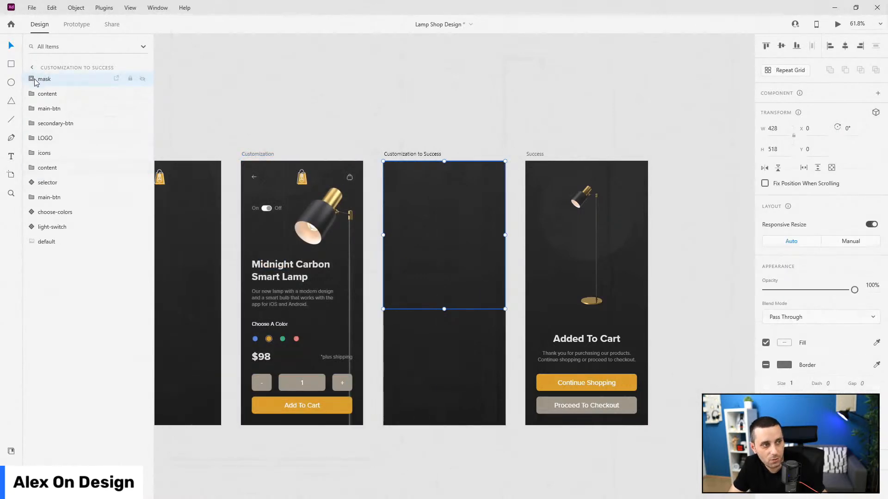
{"action": "left_click", "coordinate": [391, 104]}
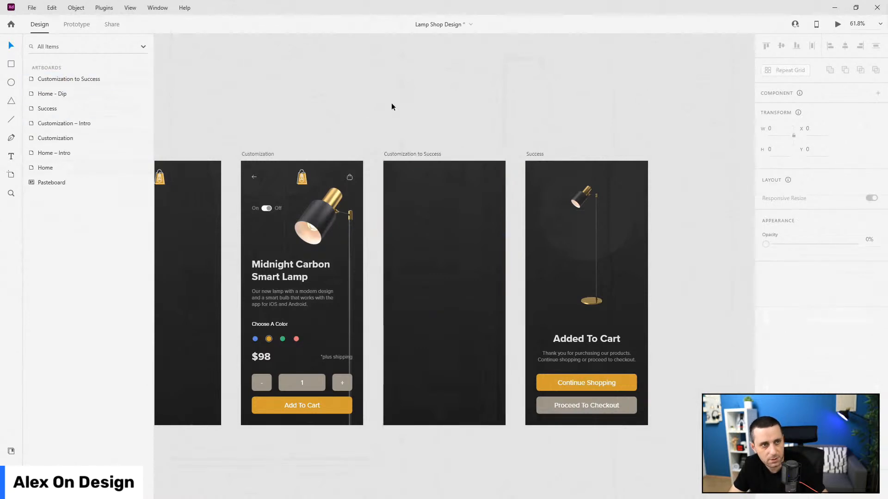
{"action": "key", "text": "ctrl+s"}
- Preview the Customization artboard, run the Add To Cart transition twice by returning to the previous screen, and close the preview
{"action": "left_click", "coordinate": [267, 154]}
{"action": "key", "text": "ctrl+Return"}
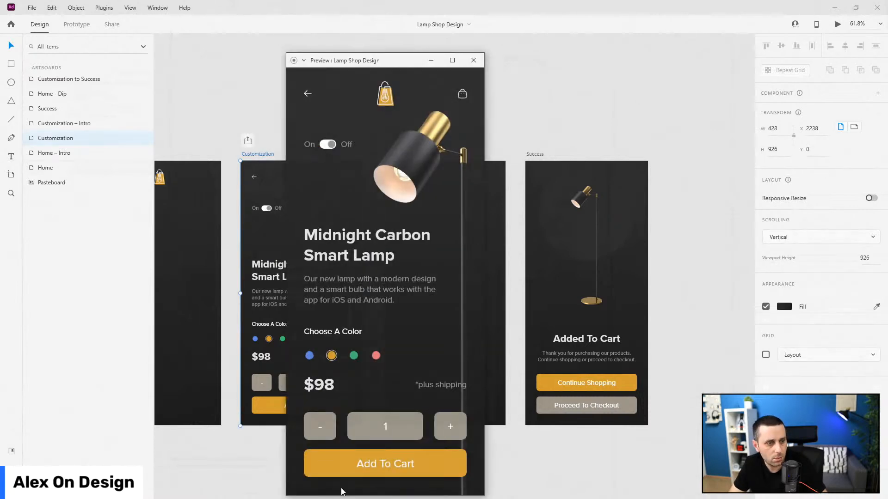
{"action": "left_click", "coordinate": [360, 474]}
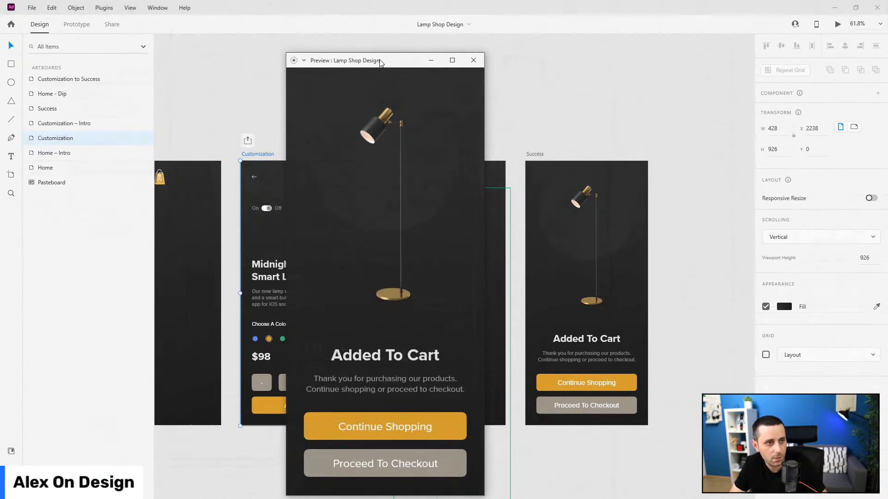
{"action": "left_click_drag", "start_coordinate": [379, 62], "coordinate": [254, 47]}
{"action": "key", "text": "Left"}
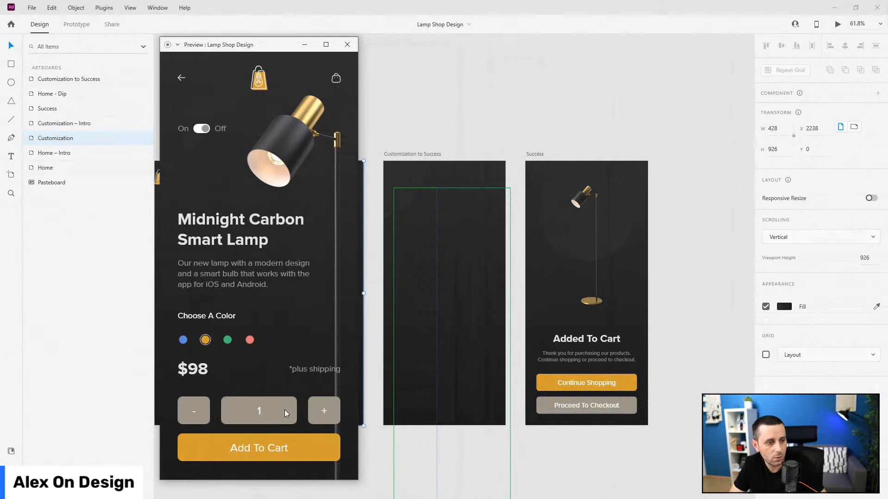
{"action": "left_click", "coordinate": [280, 457]}
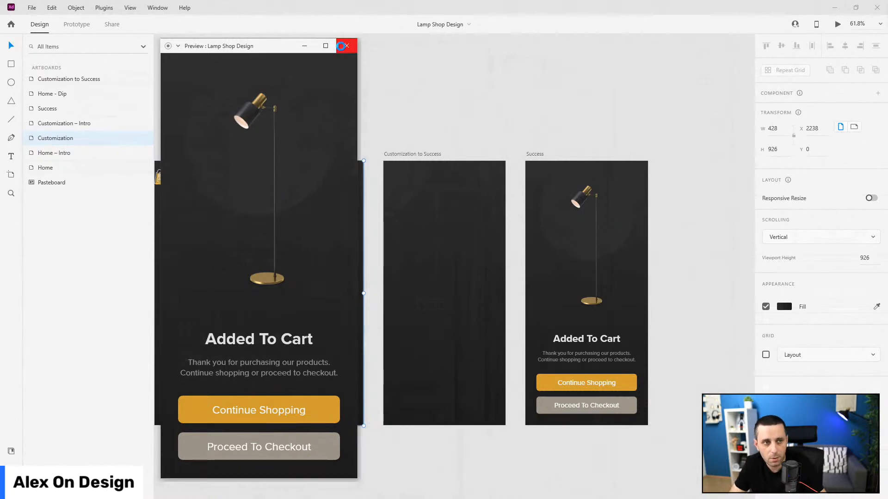
{"action": "left_click", "coordinate": [347, 44]}
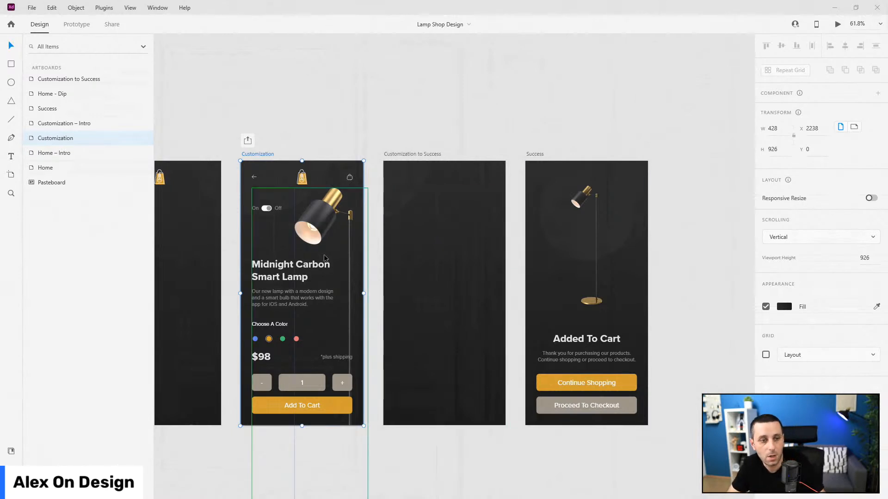
- Examine the Customization to Success artboard's light-switch, choose-colors, main-btn, selector and content layers, including the content group's text layers
{"action": "left_click", "coordinate": [422, 240]}
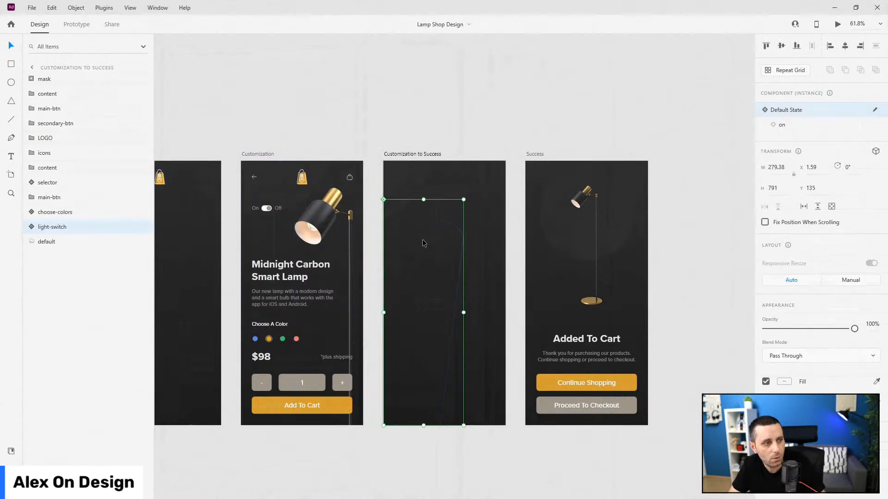
{"action": "left_click", "coordinate": [30, 226]}
{"action": "left_click", "coordinate": [31, 226]}
{"action": "left_click", "coordinate": [31, 213]}
{"action": "left_click", "coordinate": [33, 213]}
{"action": "left_click", "coordinate": [31, 198]}
{"action": "left_click", "coordinate": [46, 197]}
{"action": "left_click", "coordinate": [31, 197]}
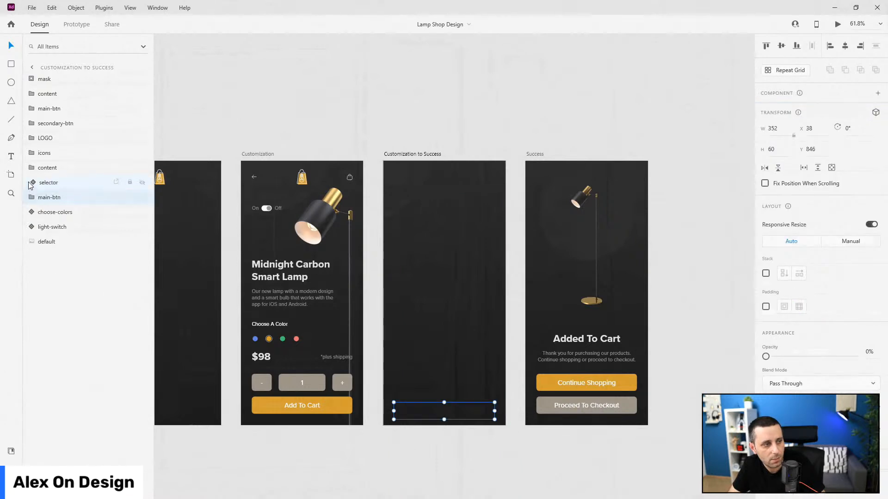
{"action": "left_click", "coordinate": [29, 183]}
{"action": "left_click", "coordinate": [31, 183]}
{"action": "left_click", "coordinate": [30, 168]}
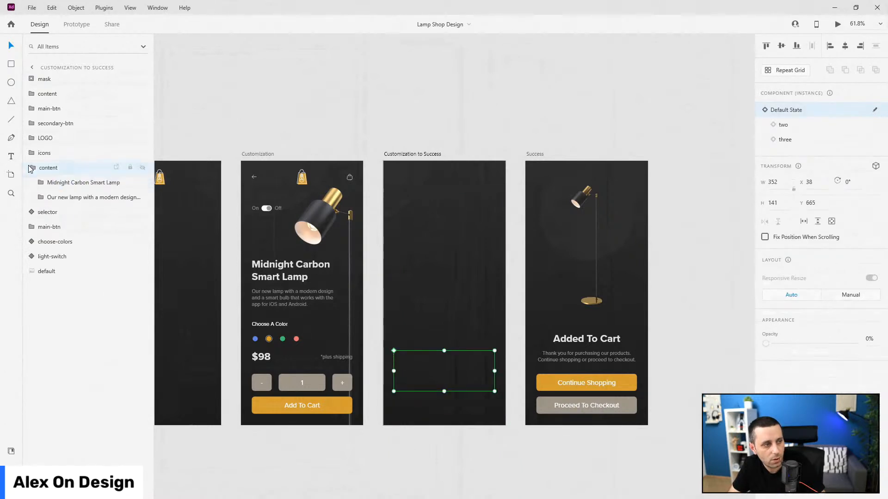
{"action": "left_click", "coordinate": [43, 171]}
{"action": "left_click", "coordinate": [65, 185]}
{"action": "key", "text": "Escape"}
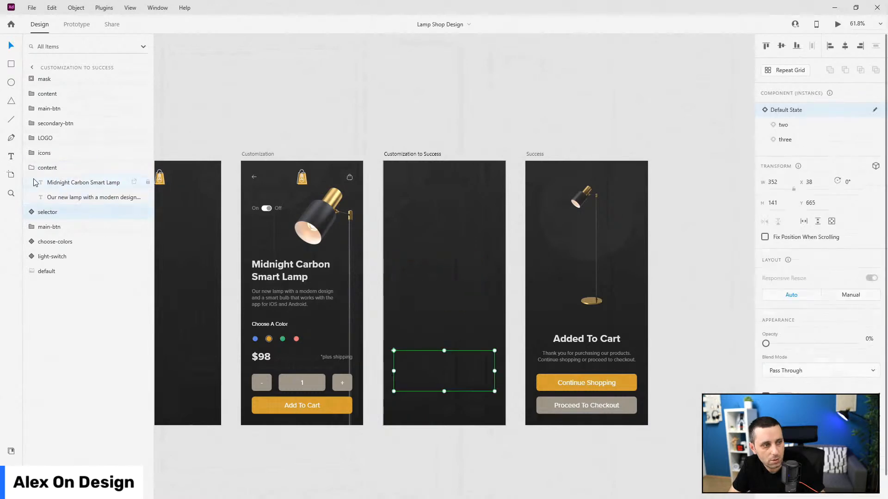
{"action": "left_click", "coordinate": [30, 170]}
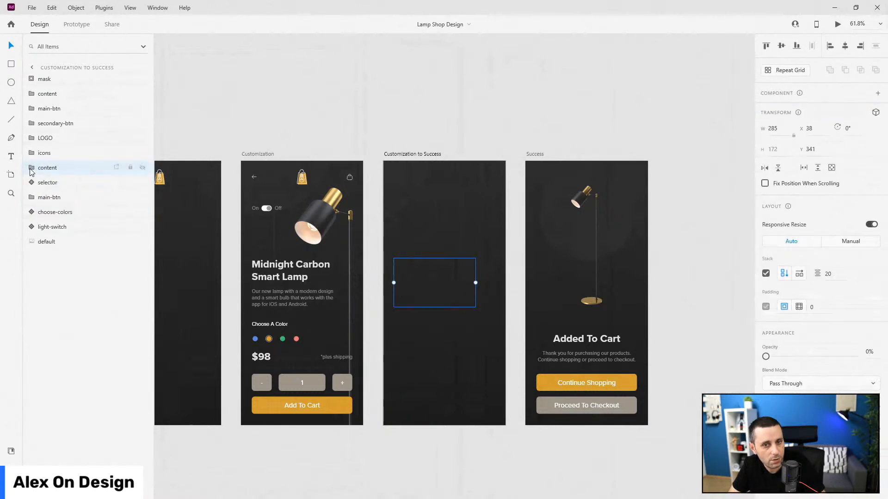
- Preview the prototype from the Home – Intro artboard, reopen it in a maximized window, and close it
{"action": "scroll", "coordinate": [525, 236], "scroll_direction": "down", "scroll_amount": 2}
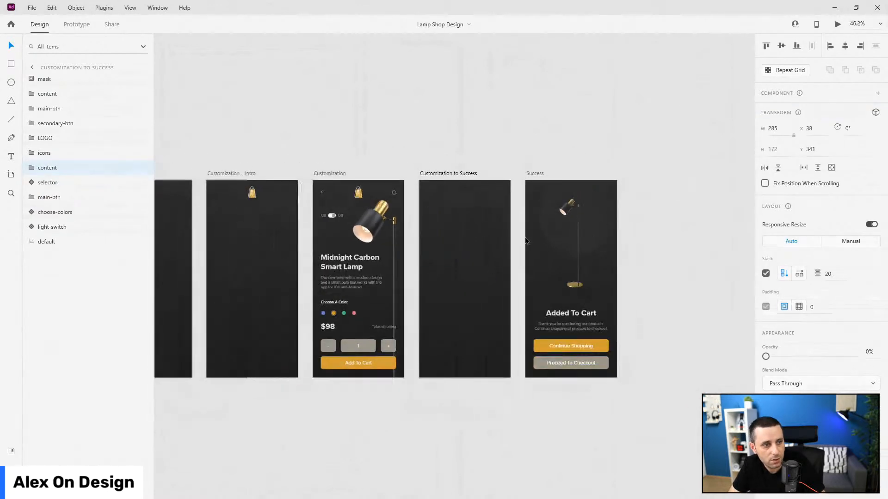
{"action": "scroll", "coordinate": [627, 181], "scroll_direction": "down", "scroll_amount": 3}
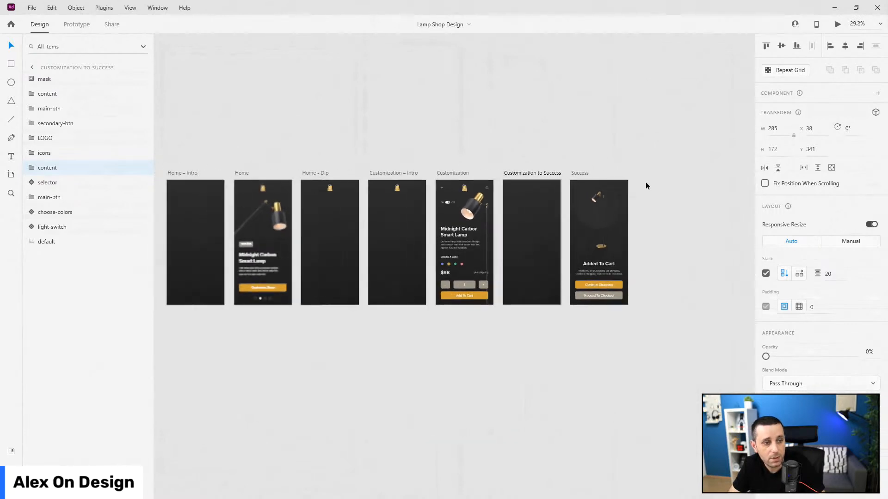
{"action": "left_click", "coordinate": [189, 176]}
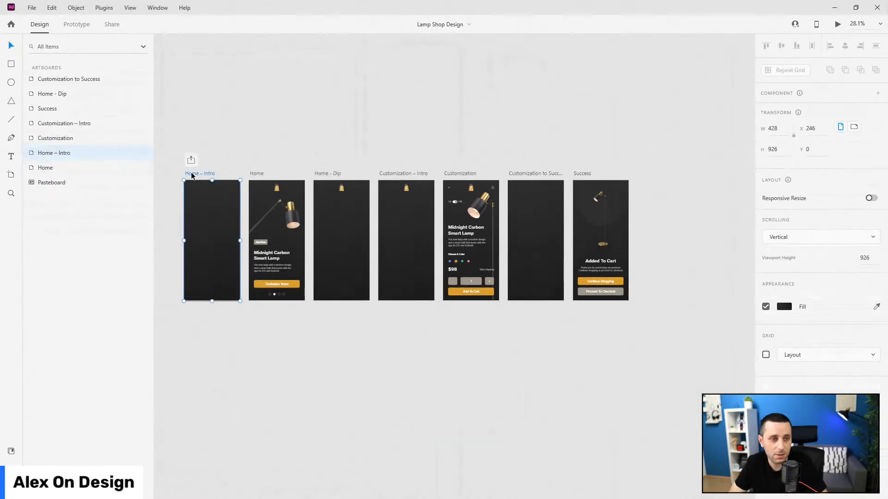
{"action": "key", "text": "ctrl+Return"}
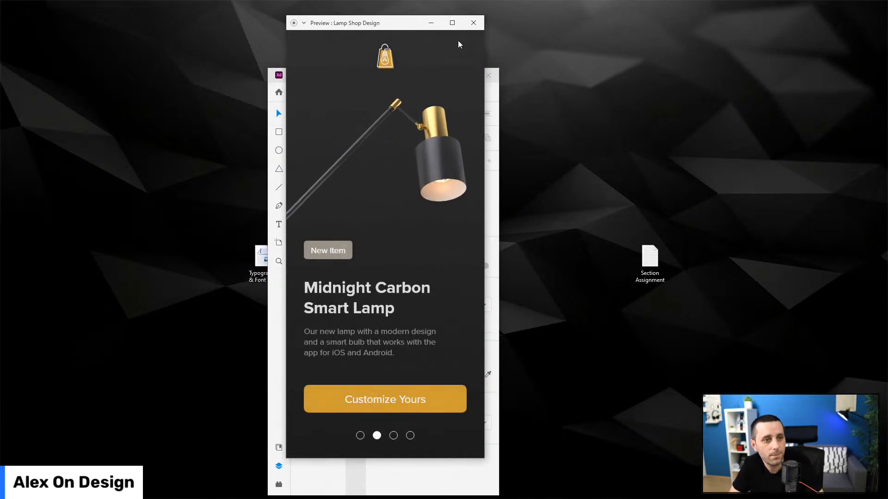
{"action": "left_click_drag", "start_coordinate": [418, 27], "coordinate": [324, 28]}
{"action": "left_click", "coordinate": [467, 76]}
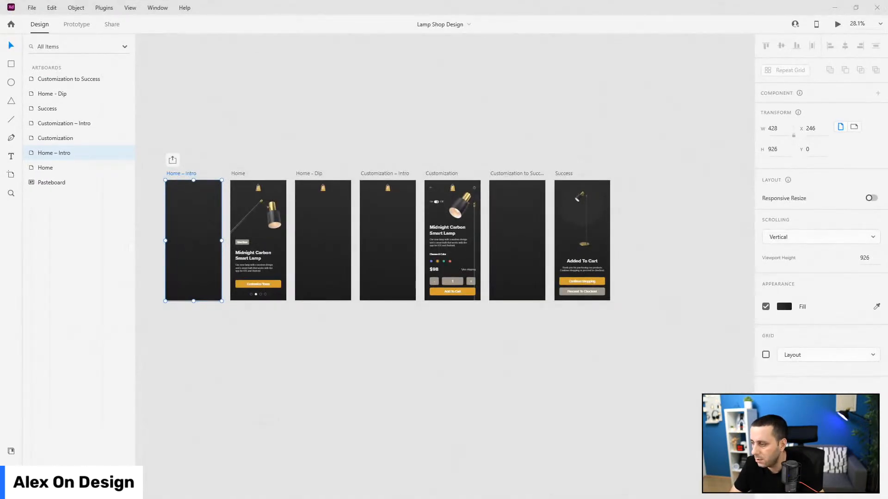
{"action": "key", "text": "ctrl+Return"}
{"action": "double_click", "coordinate": [352, 23]}
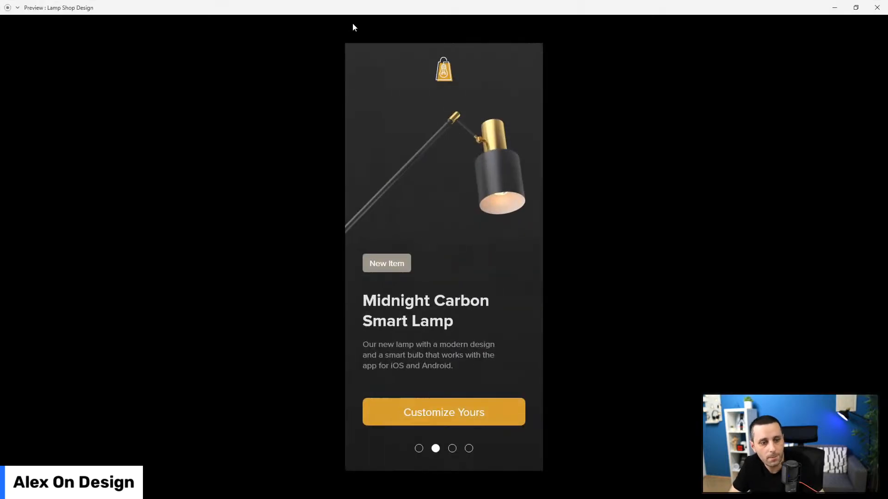
{"action": "left_click", "coordinate": [877, 7]}
- Link the Success artboard's Continue Shopping button to Home – Intro with a tap-triggered Auto-Animate lasting 1 s
{"action": "scroll", "coordinate": [632, 237], "scroll_direction": "up", "scroll_amount": 3}
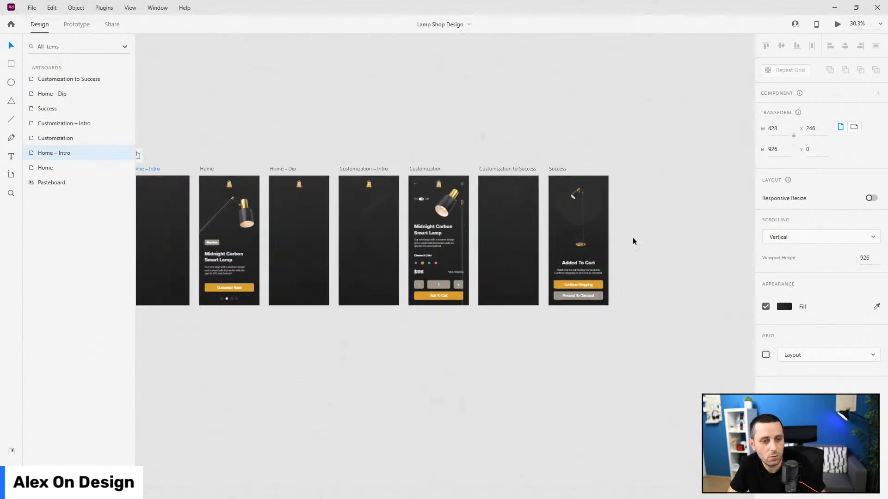
{"action": "left_click", "coordinate": [548, 312]}
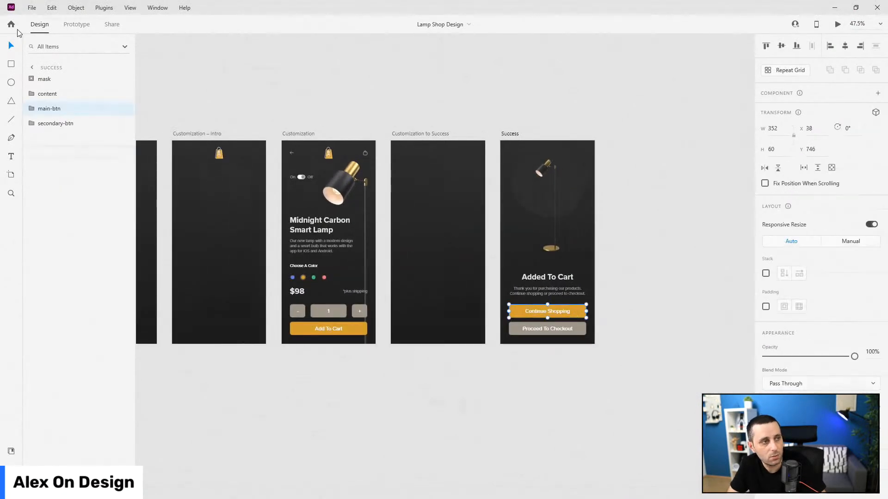
{"action": "left_click", "coordinate": [71, 25]}
{"action": "scroll", "coordinate": [682, 182], "scroll_direction": "down", "scroll_amount": 3}
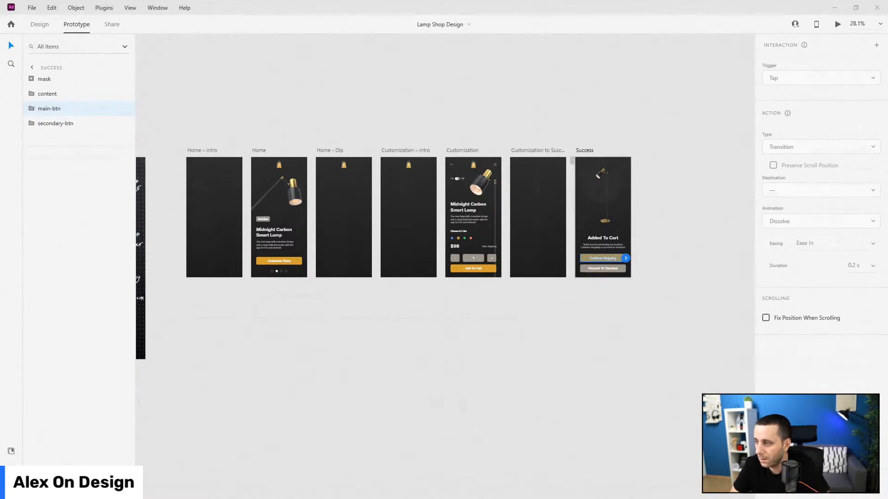
{"action": "left_click_drag", "start_coordinate": [626, 261], "coordinate": [299, 235]}
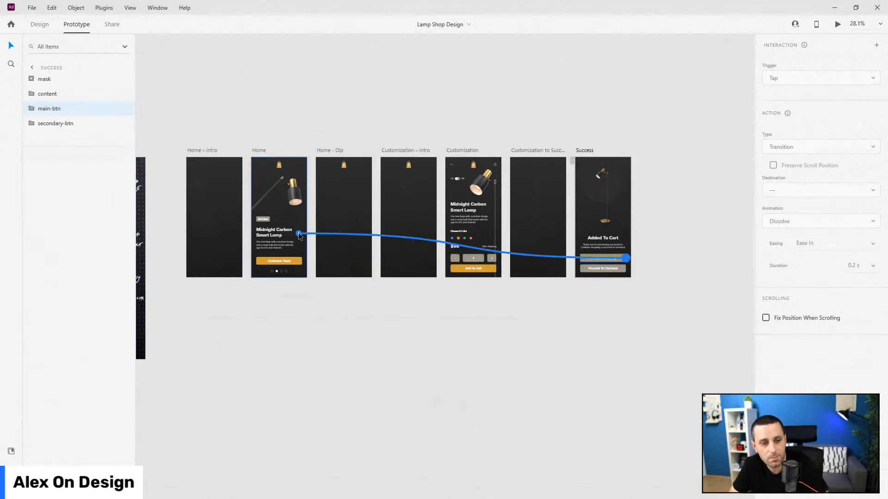
{"action": "left_click_drag", "start_coordinate": [299, 232], "coordinate": [197, 249]}
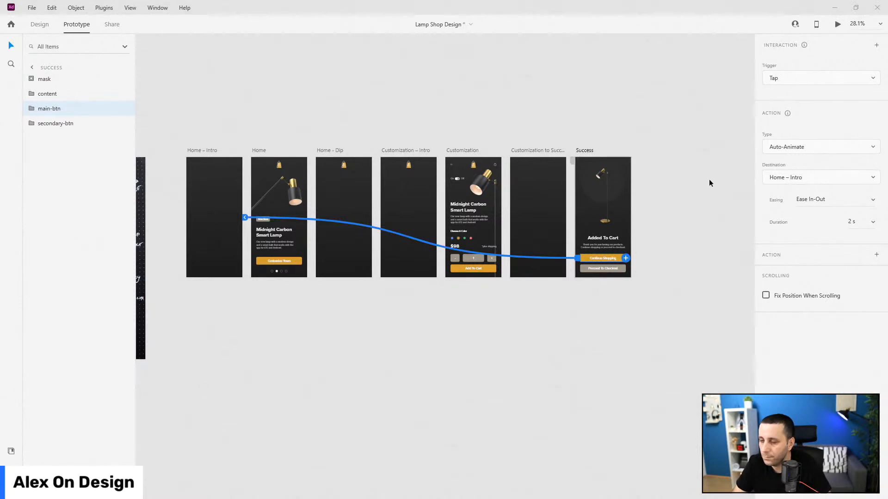
{"action": "left_click", "coordinate": [873, 222]}
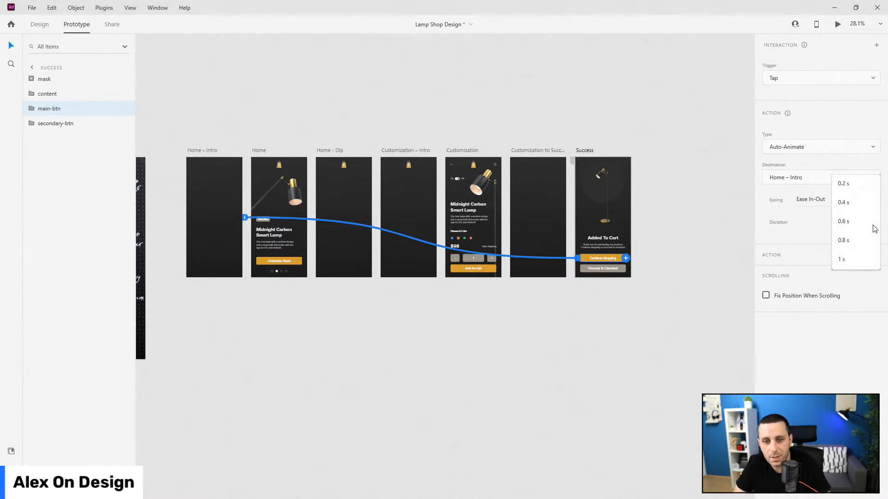
{"action": "left_click", "coordinate": [856, 260]}
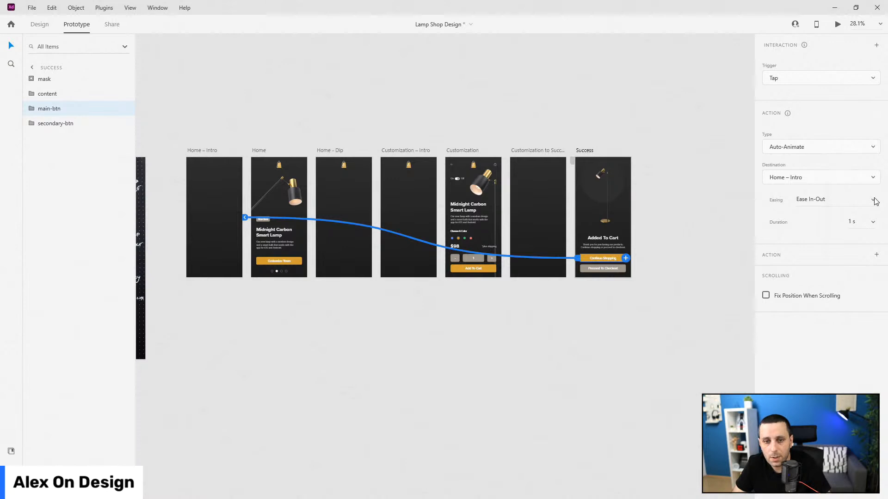
- Preview the prototype from Home – Intro, follow Customize Yours to the Customization screen, and switch the lamp light on and off
{"action": "left_click", "coordinate": [203, 150]}
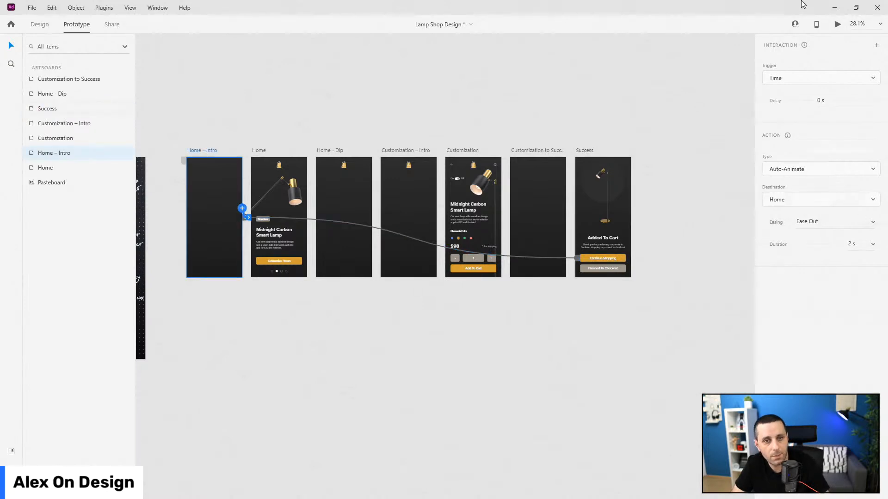
{"action": "left_click", "coordinate": [837, 24]}
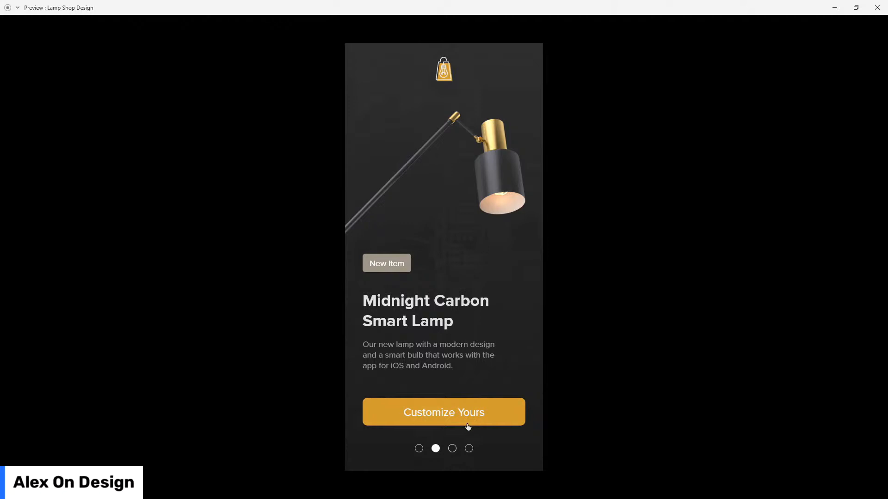
{"action": "left_click", "coordinate": [495, 415]}
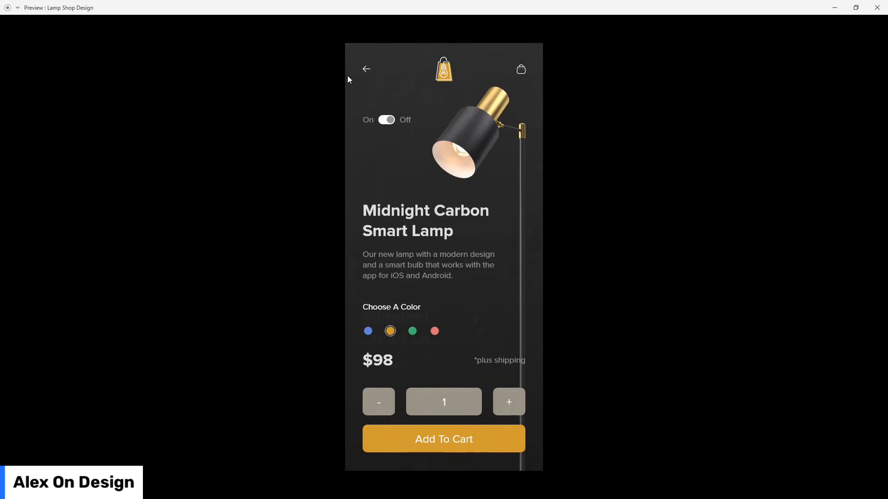
{"action": "left_click", "coordinate": [365, 71]}
{"action": "left_click", "coordinate": [387, 121]}
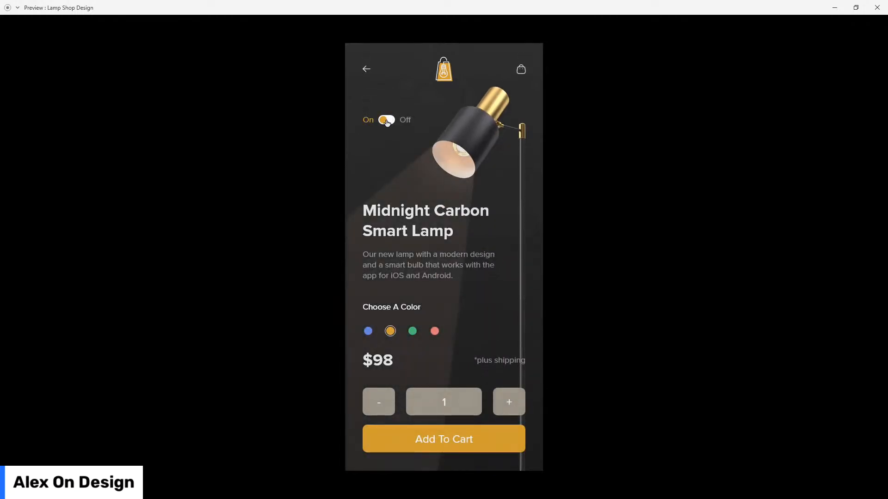
{"action": "left_click", "coordinate": [386, 120]}
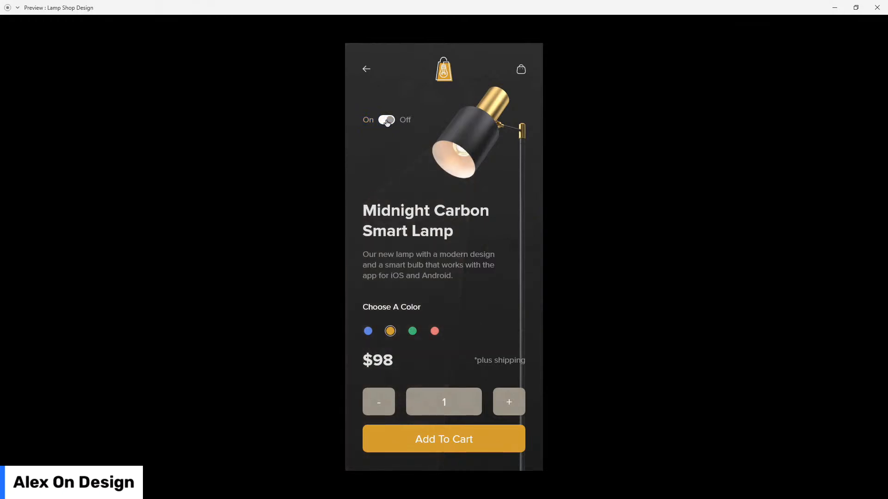
- Test the blue, green and red lamp color options in the preview and return to the gold one
{"action": "left_click", "coordinate": [368, 331]}
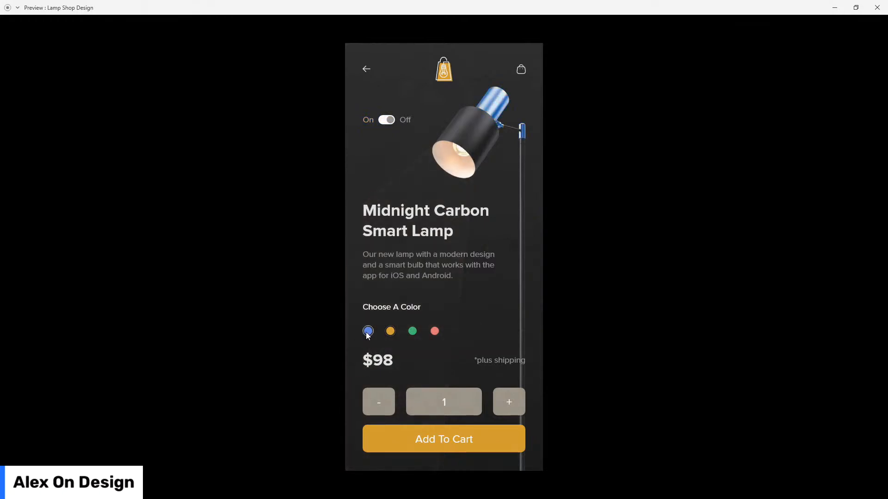
{"action": "left_click", "coordinate": [412, 331]}
{"action": "left_click", "coordinate": [435, 330]}
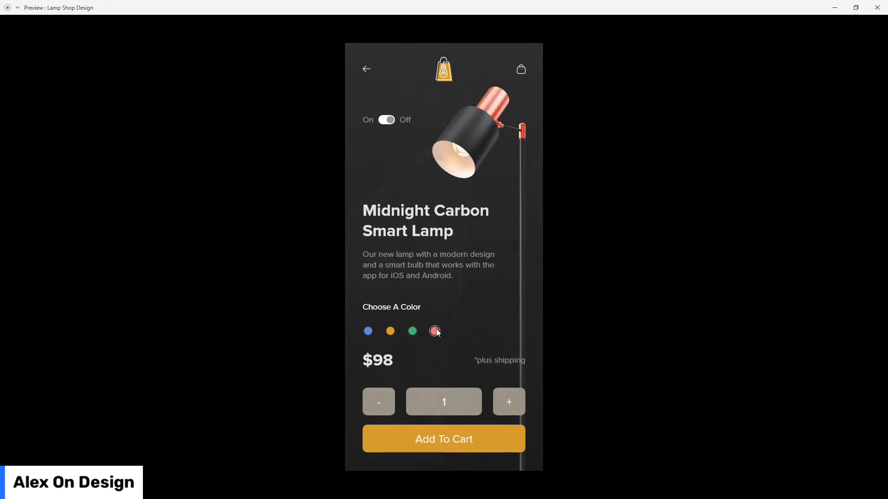
{"action": "left_click", "coordinate": [391, 331]}
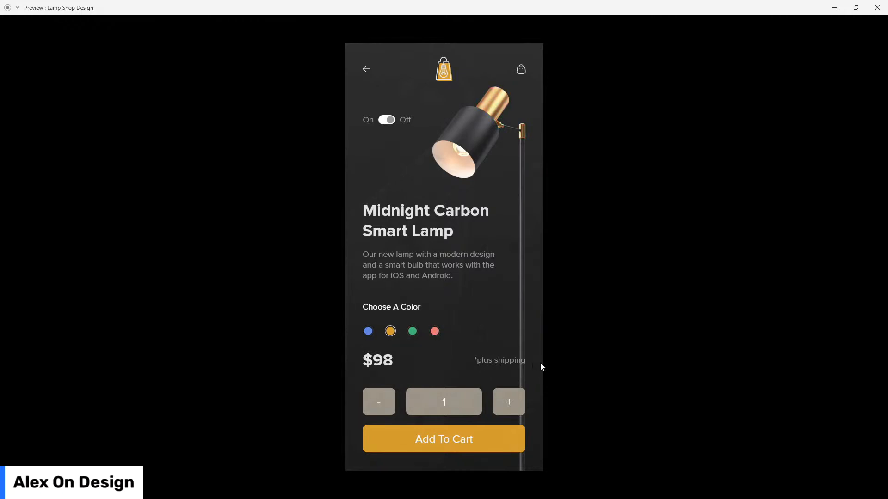
- Test the quantity selector by raising the quantity two steps and lowering it two steps
{"action": "left_click", "coordinate": [507, 402]}
{"action": "left_click", "coordinate": [508, 402]}
{"action": "left_click", "coordinate": [379, 401]}
{"action": "left_click", "coordinate": [379, 401]}
- Test Add To Cart and the Continue Shopping link back to the home screen, then close the preview
{"action": "left_click", "coordinate": [446, 443]}
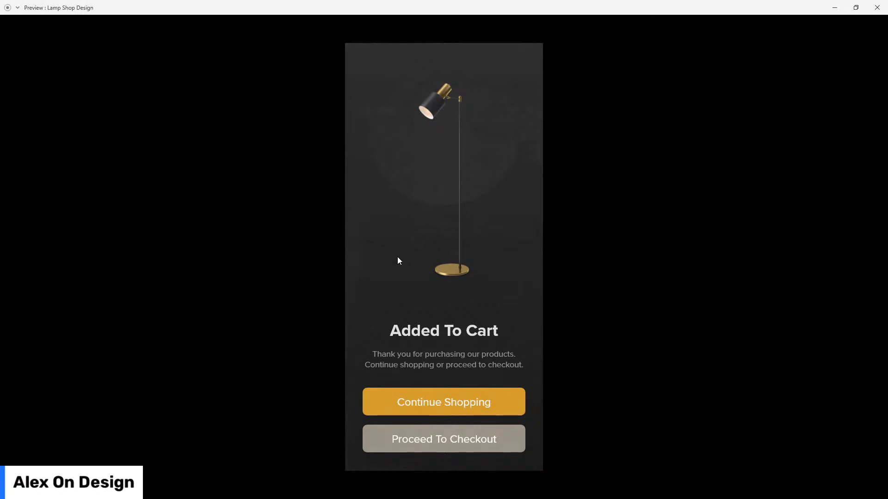
{"action": "left_click", "coordinate": [481, 403]}
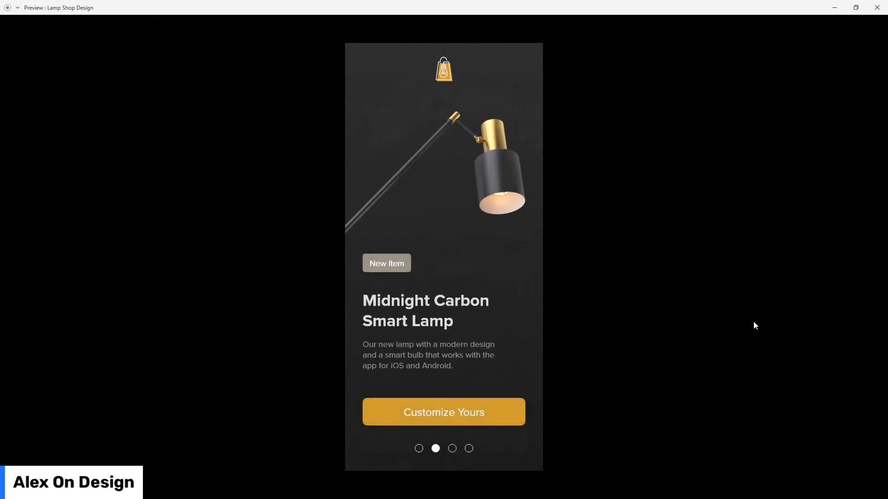
{"action": "left_click", "coordinate": [877, 7]}
- Deselect the artboard, fit all the artboards in view, and save the document
{"action": "left_click", "coordinate": [634, 75]}
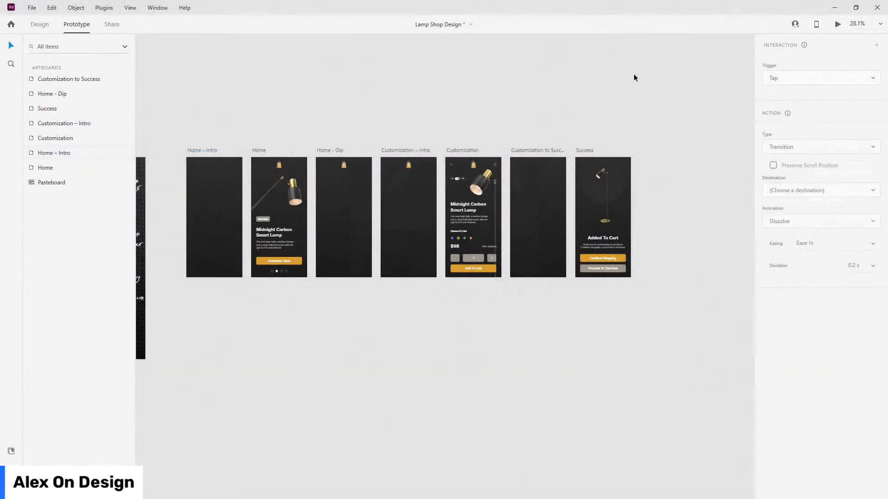
{"action": "key", "text": "ctrl+0"}
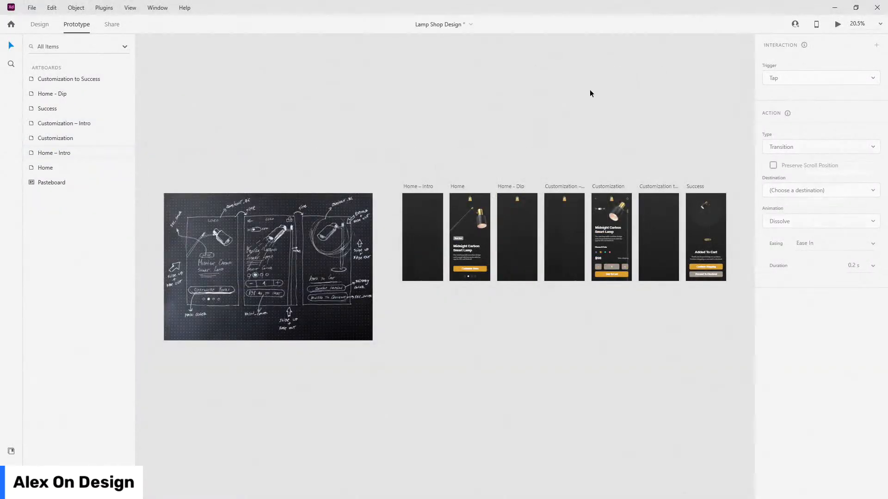
{"action": "key", "text": "ctrl+s"}
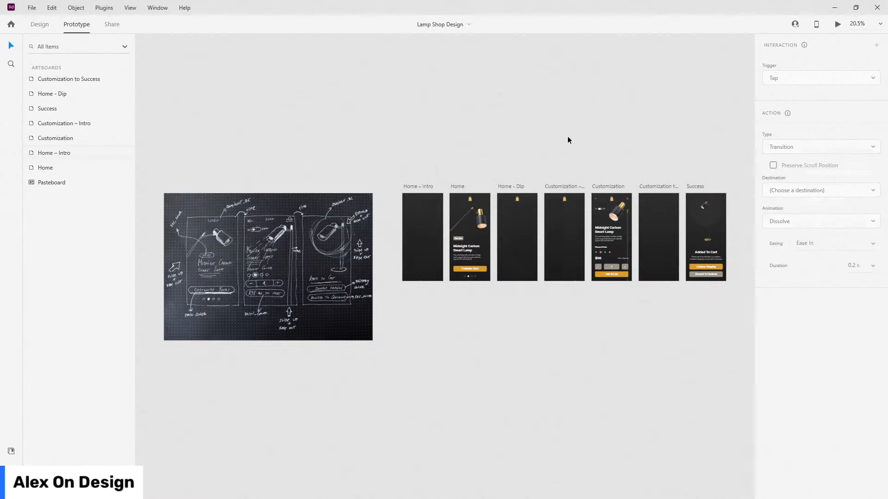